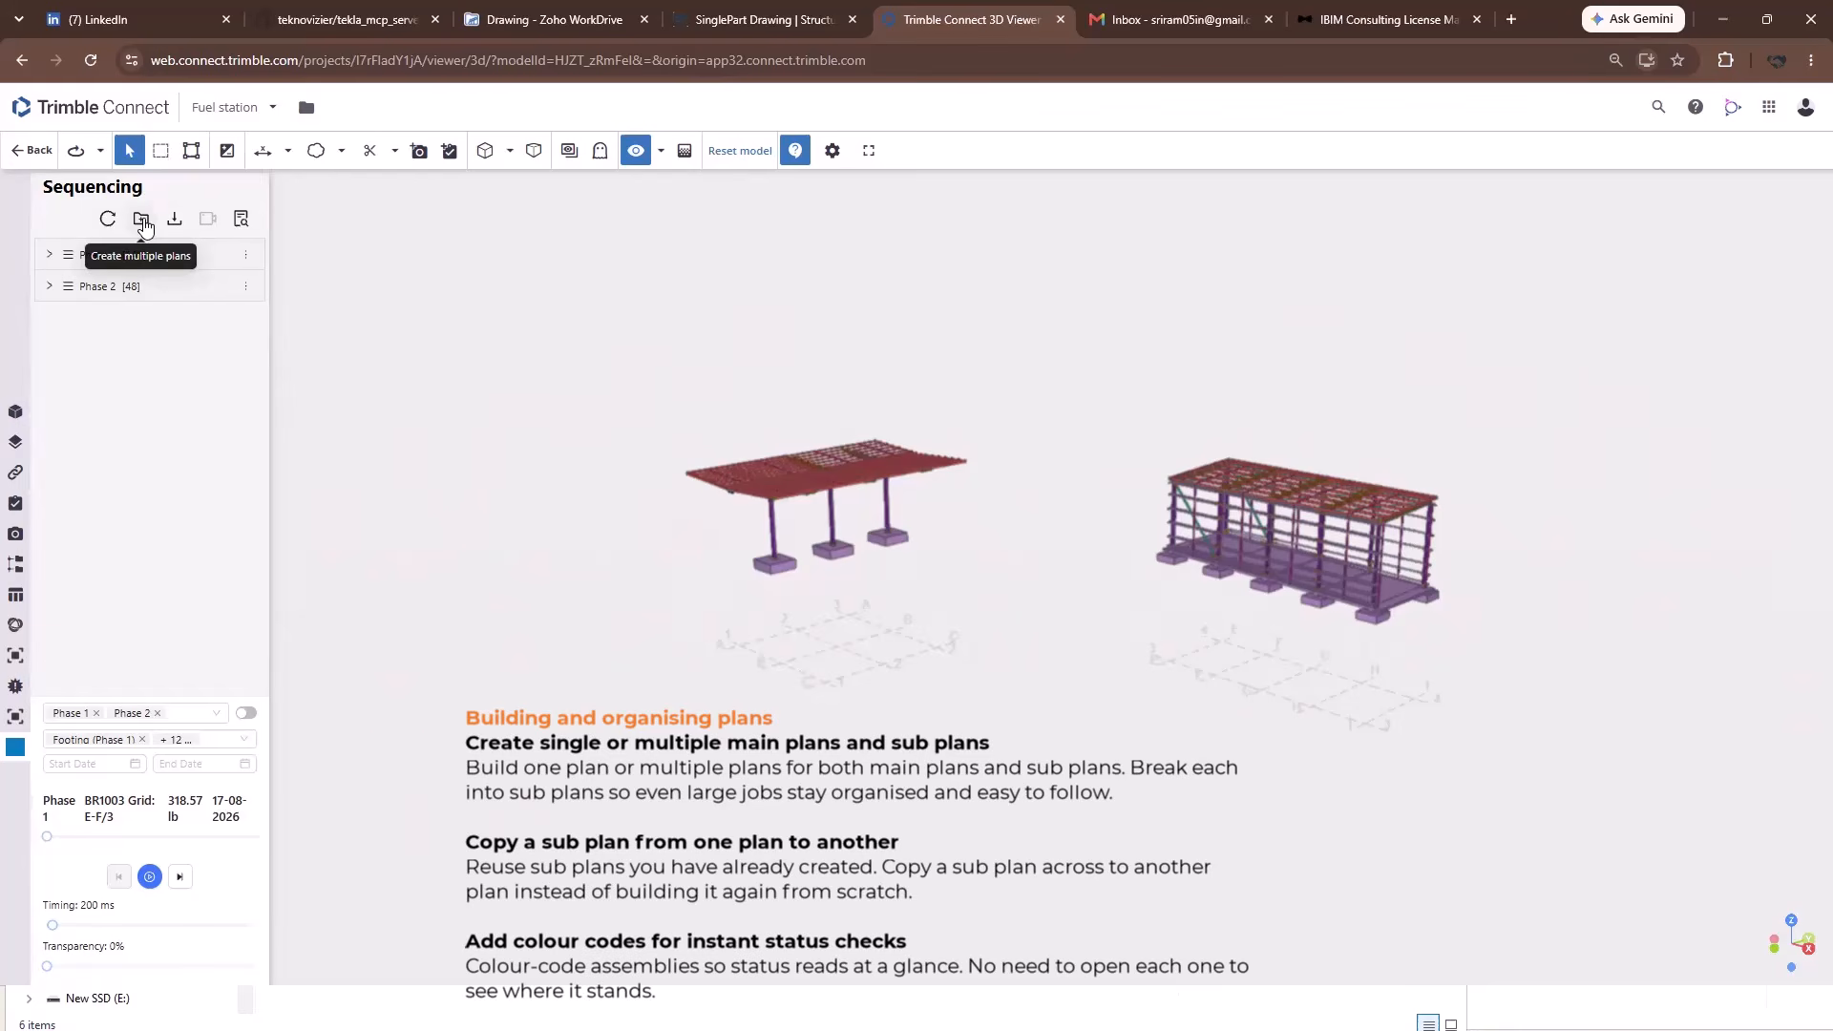
Create five plans named Phase starting at index 3, producing Phase 3 to Phase 7.
{"action": "left_click", "coordinate": [141, 220]}
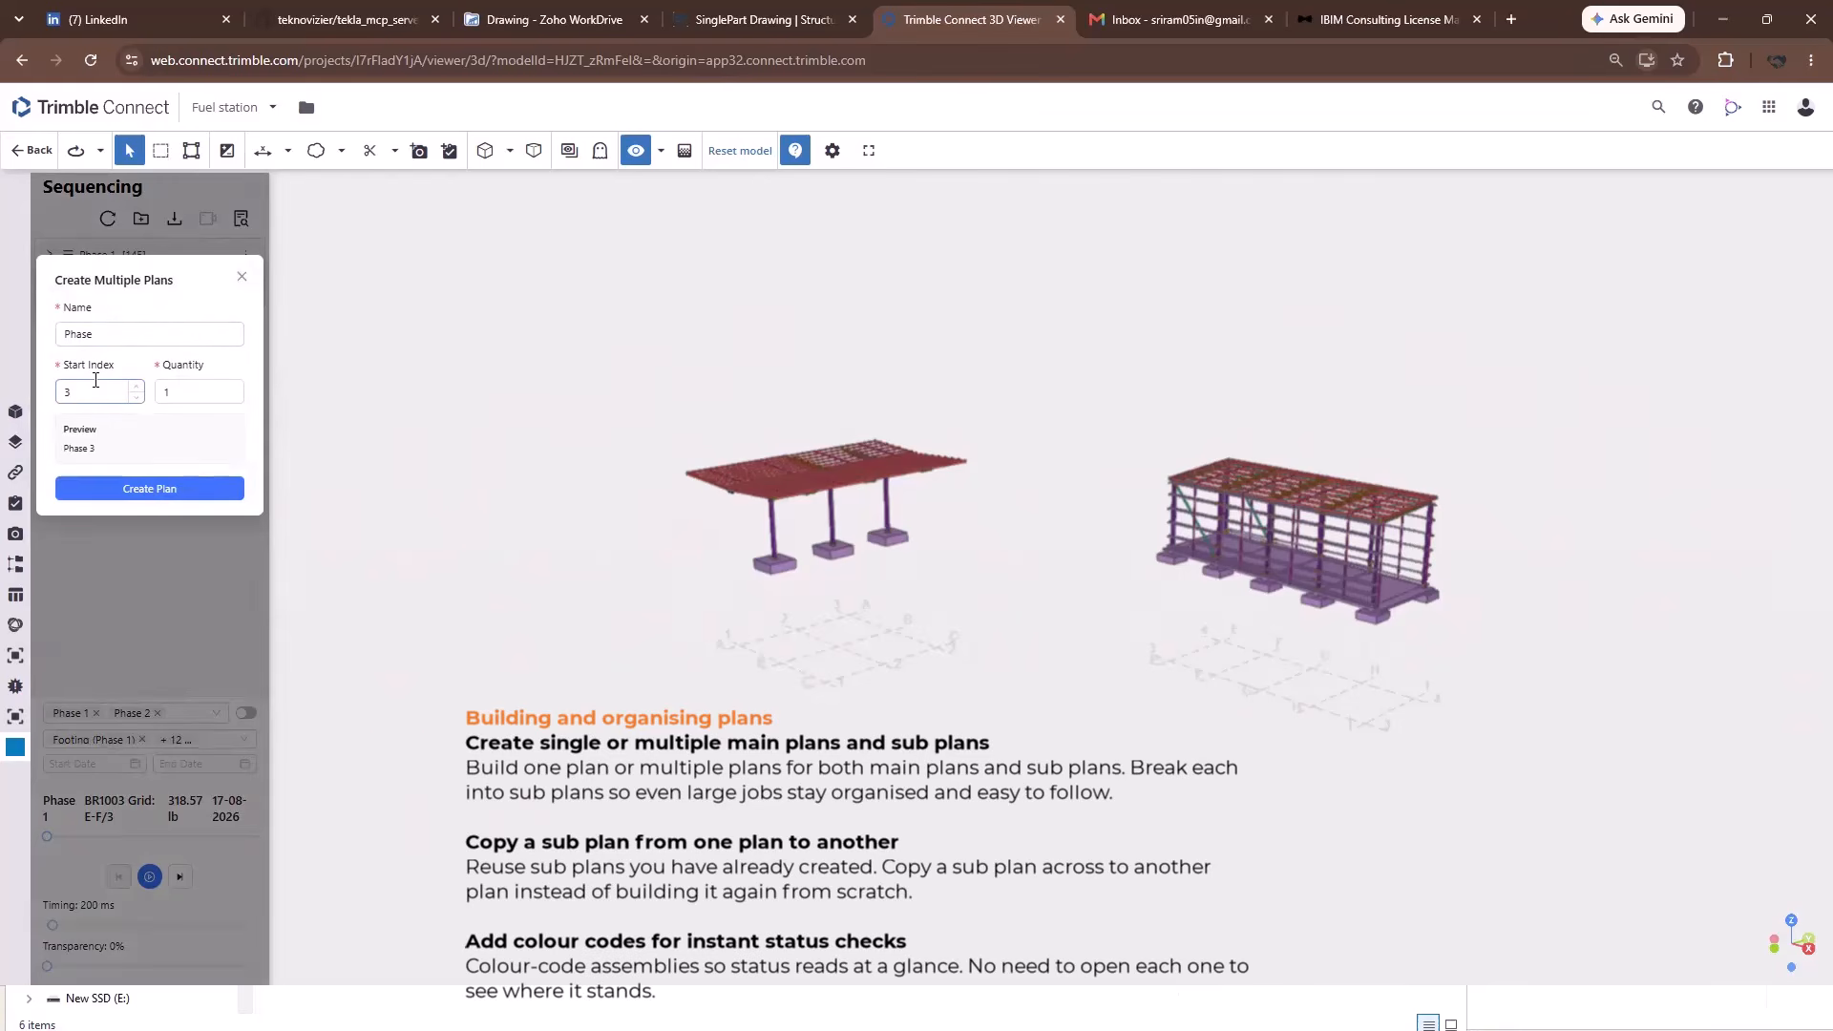
{"action": "double_click", "coordinate": [167, 399]}
{"action": "type", "text": "5"}
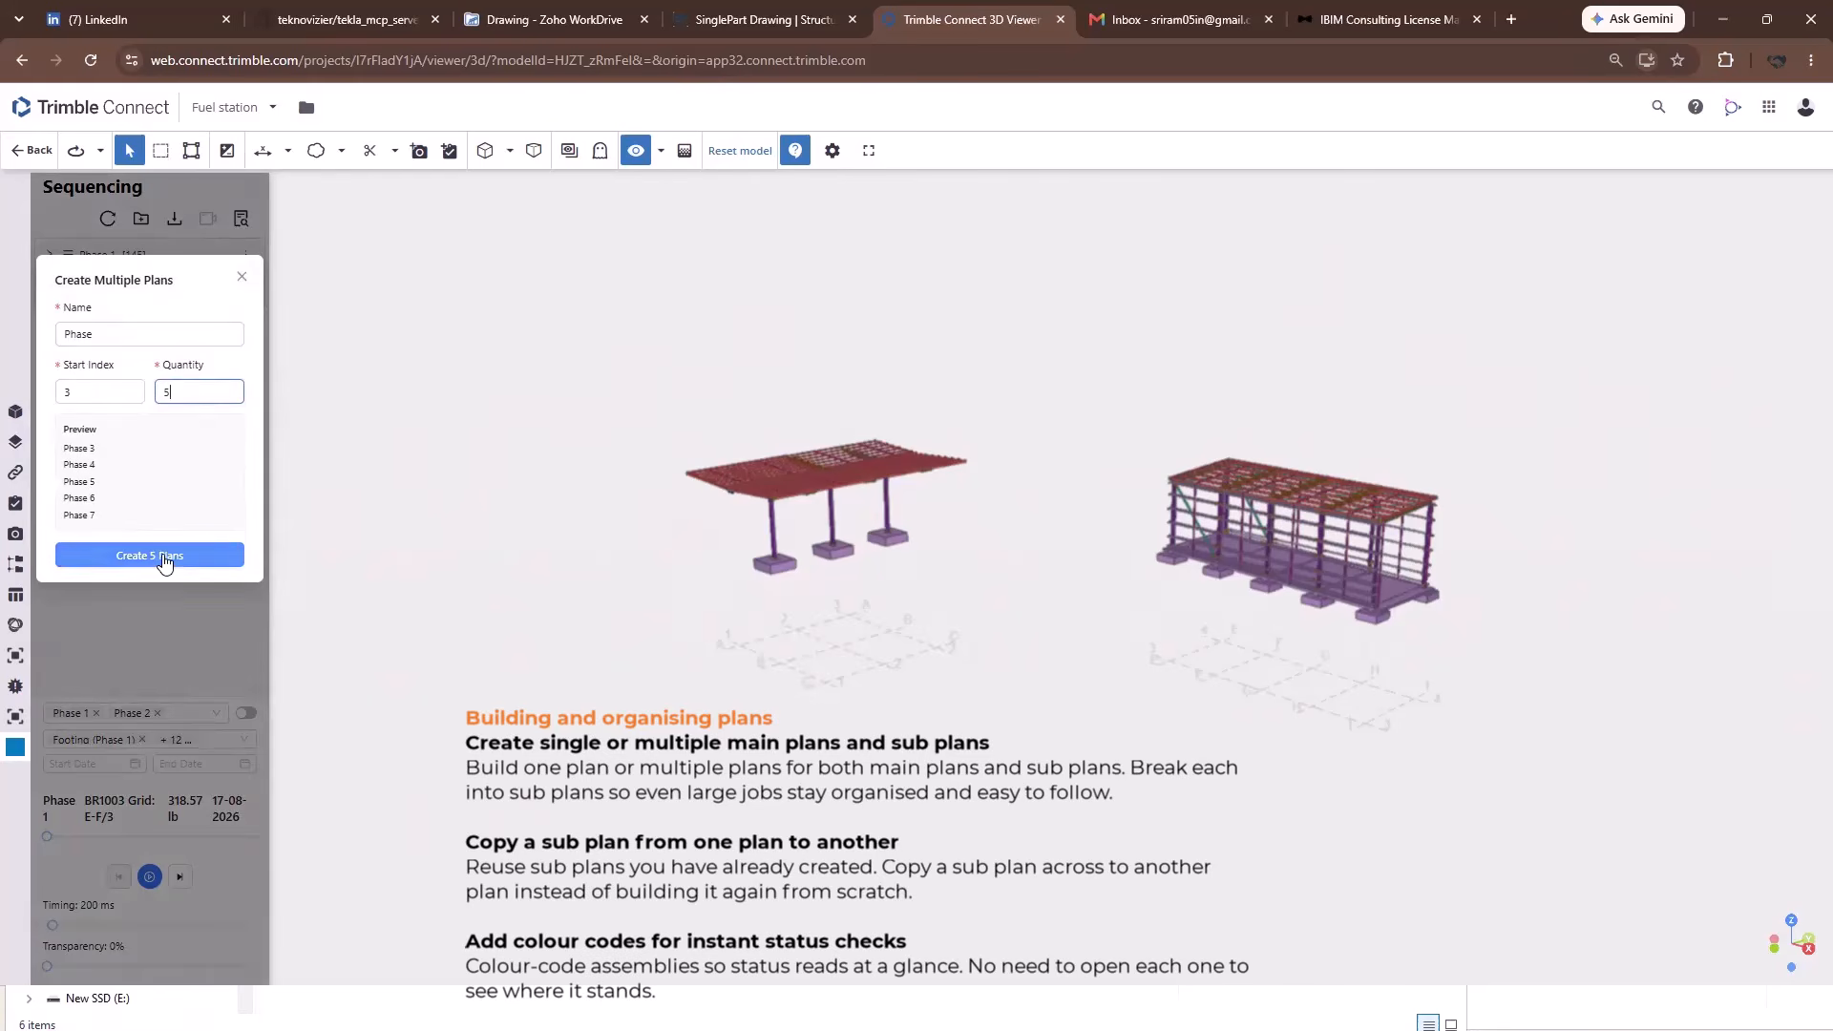
{"action": "left_click", "coordinate": [165, 558]}
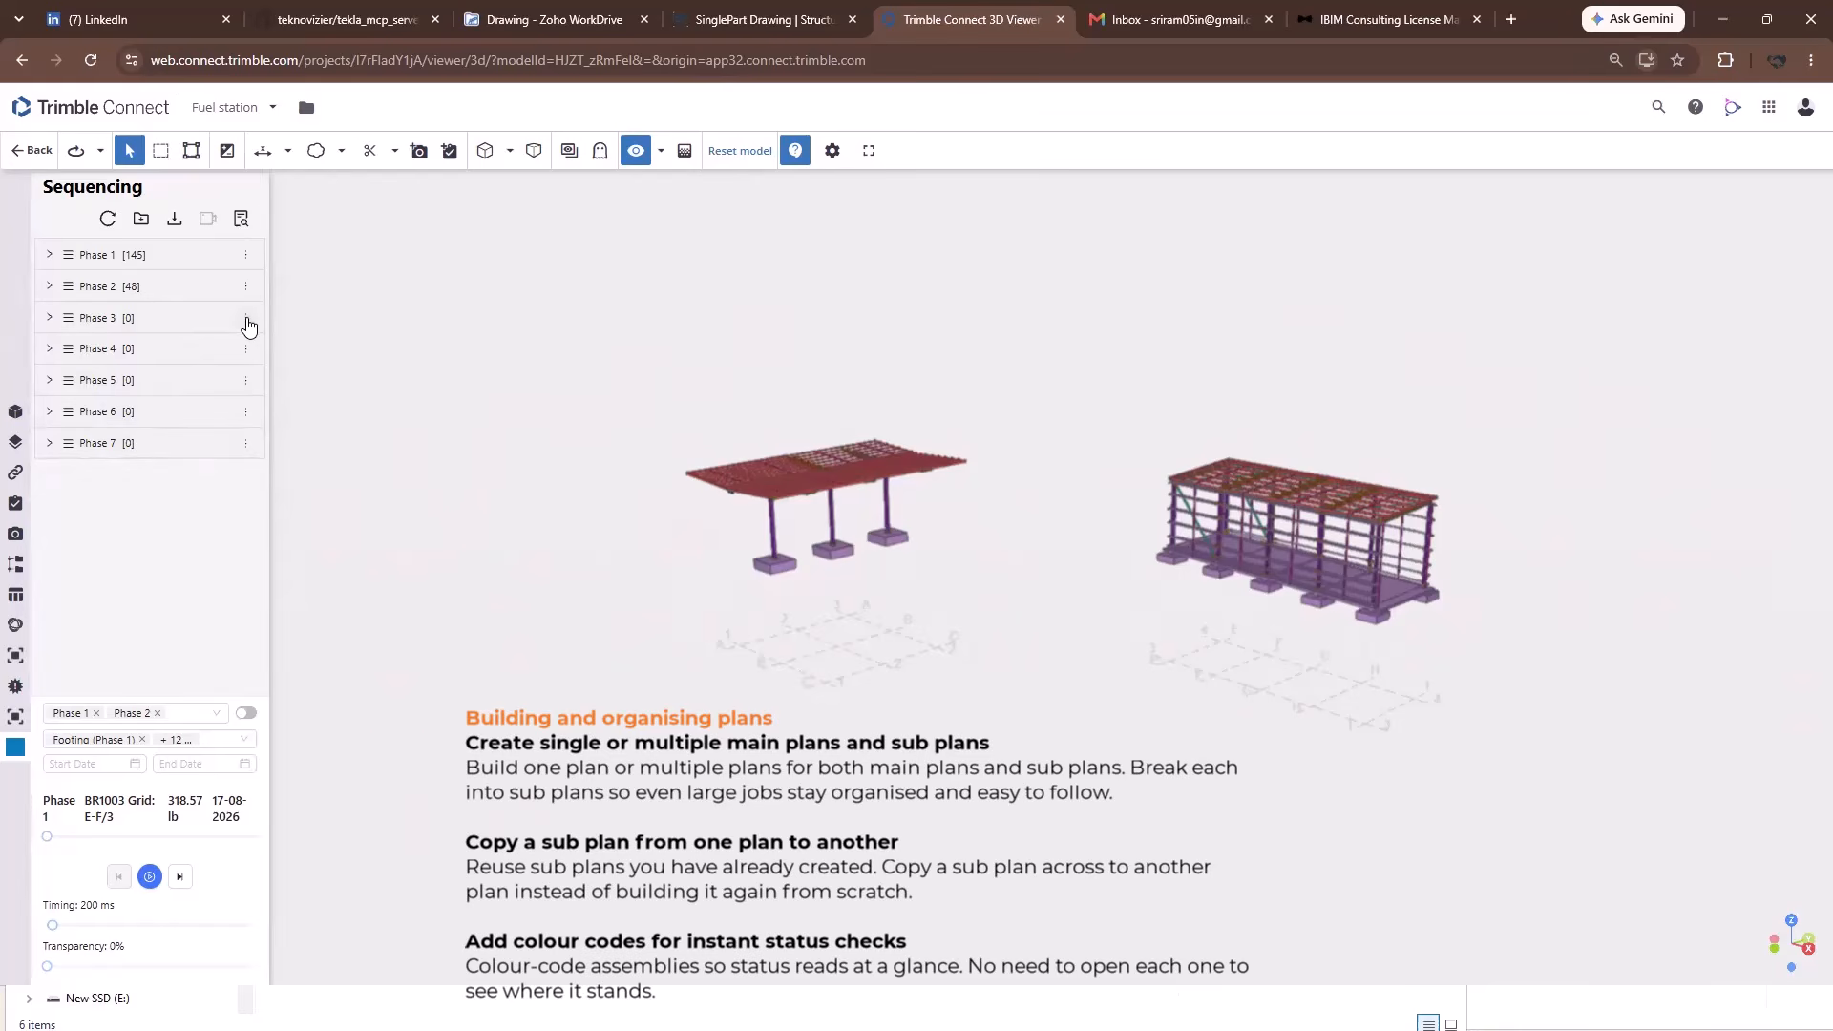
Create manually named sub plans Grid 1-2, Grid 2-3 and Grid 3-4 under Phase 3.
{"action": "left_click", "coordinate": [247, 319]}
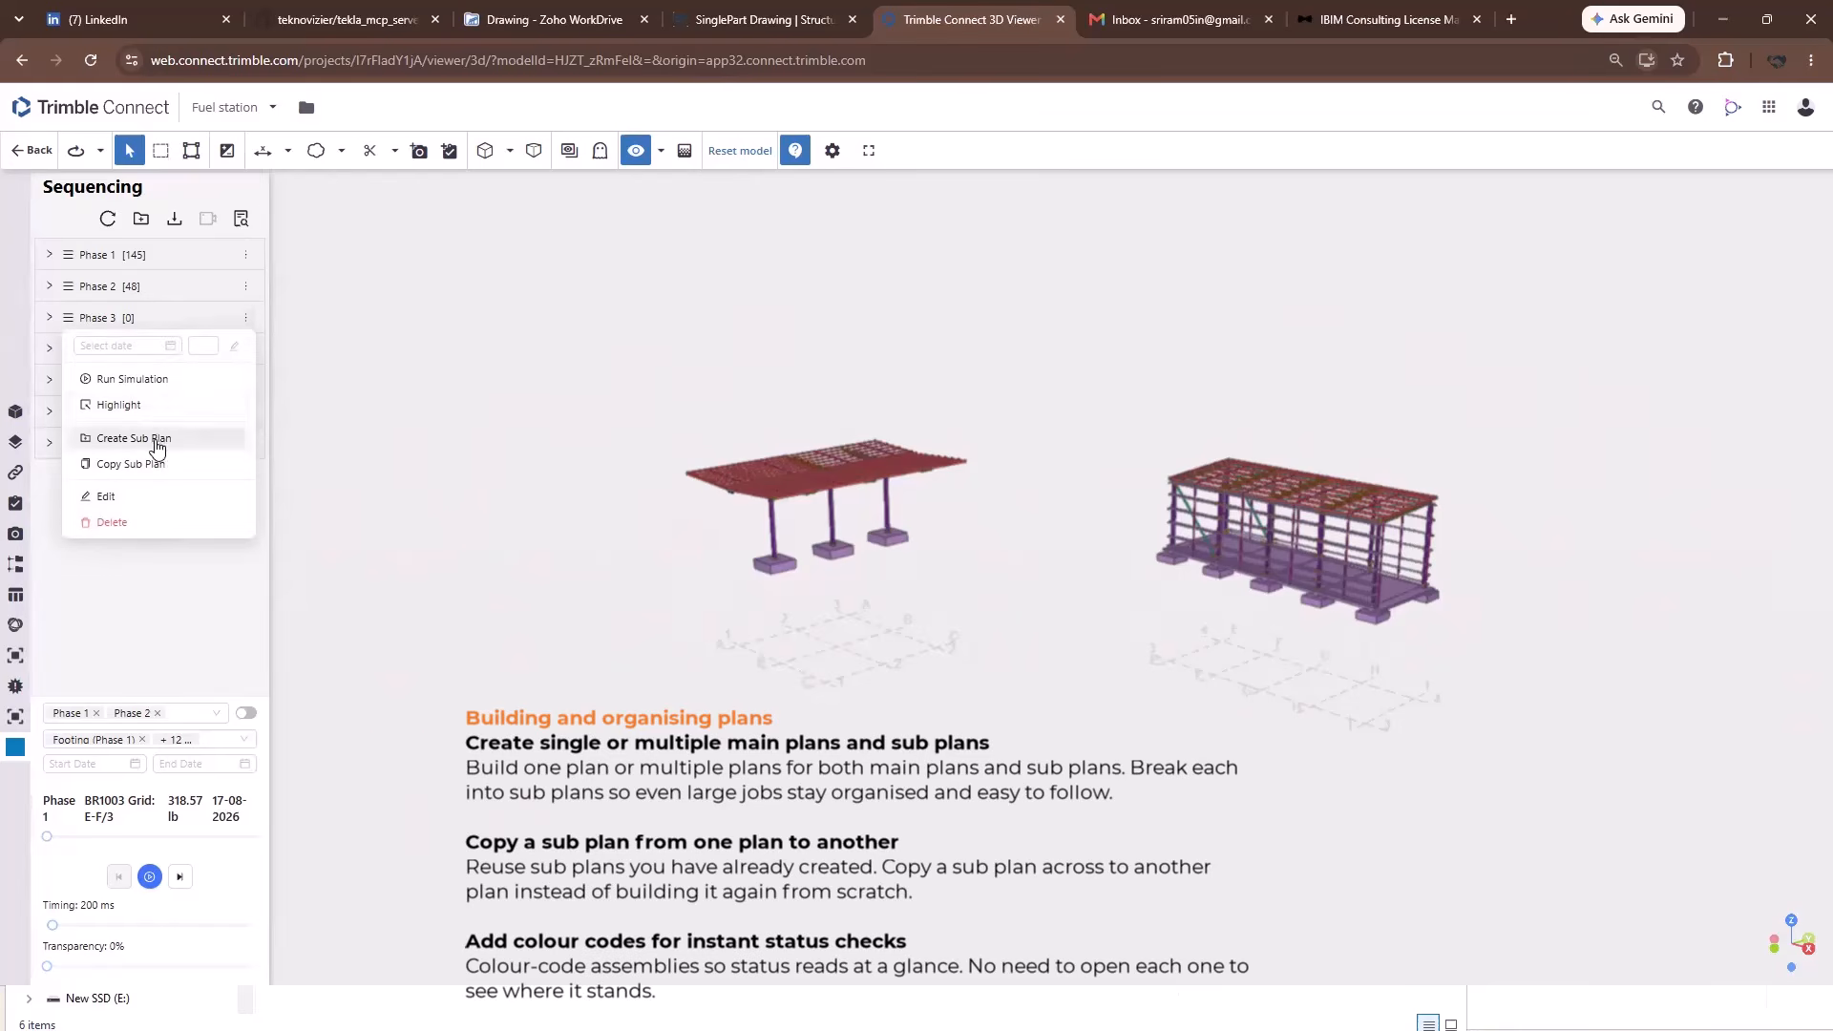
{"action": "left_click", "coordinate": [153, 436]}
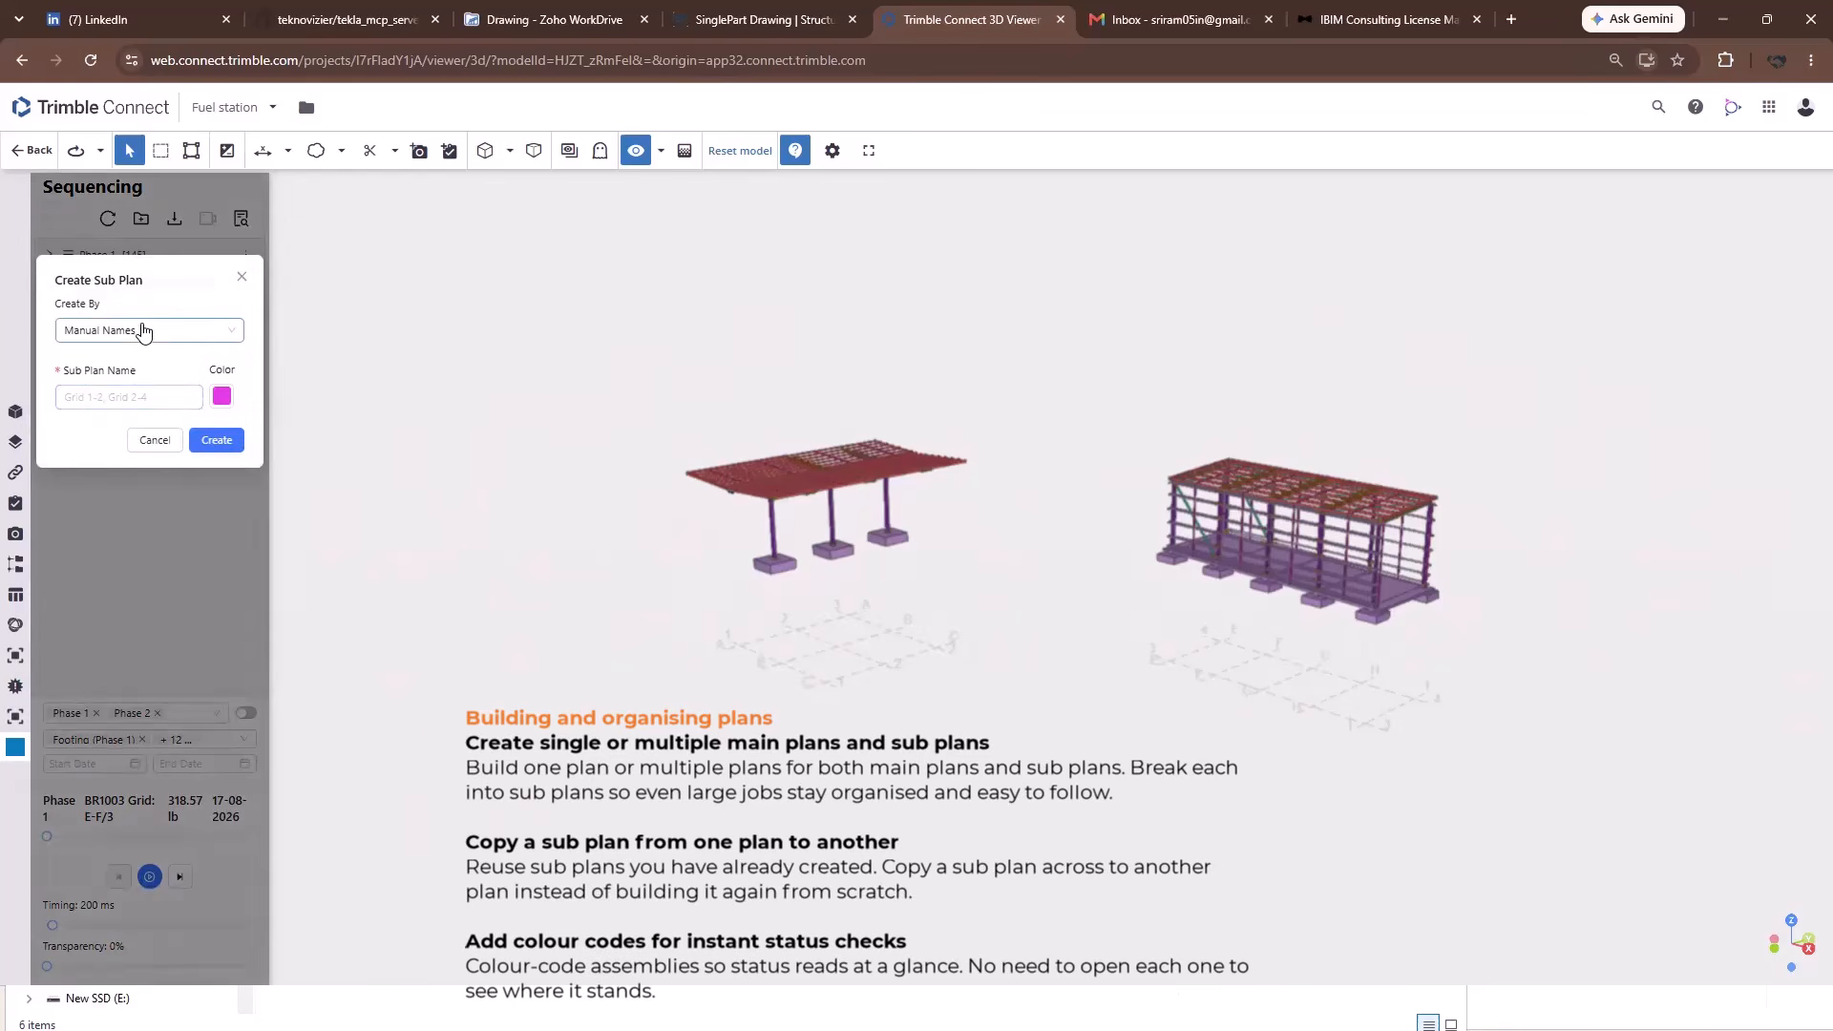
{"action": "left_click", "coordinate": [143, 334]}
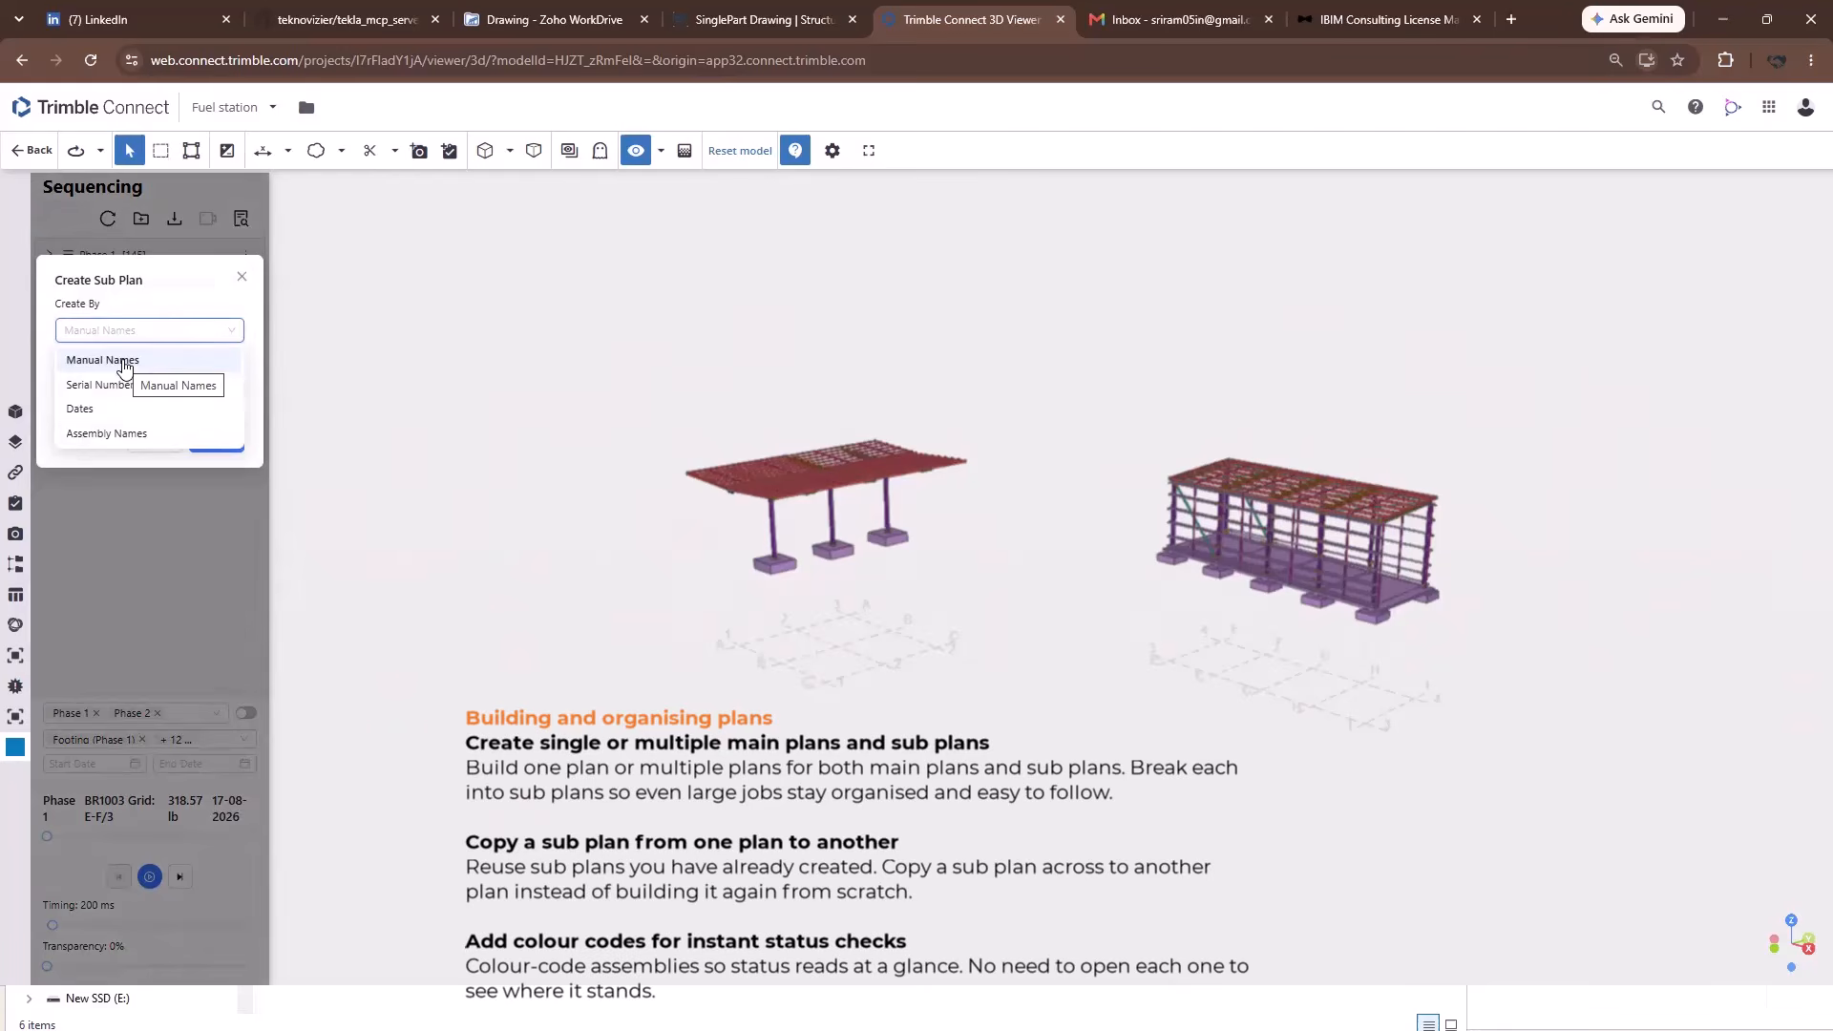
{"action": "left_click", "coordinate": [103, 385]}
{"action": "left_click", "coordinate": [143, 330]}
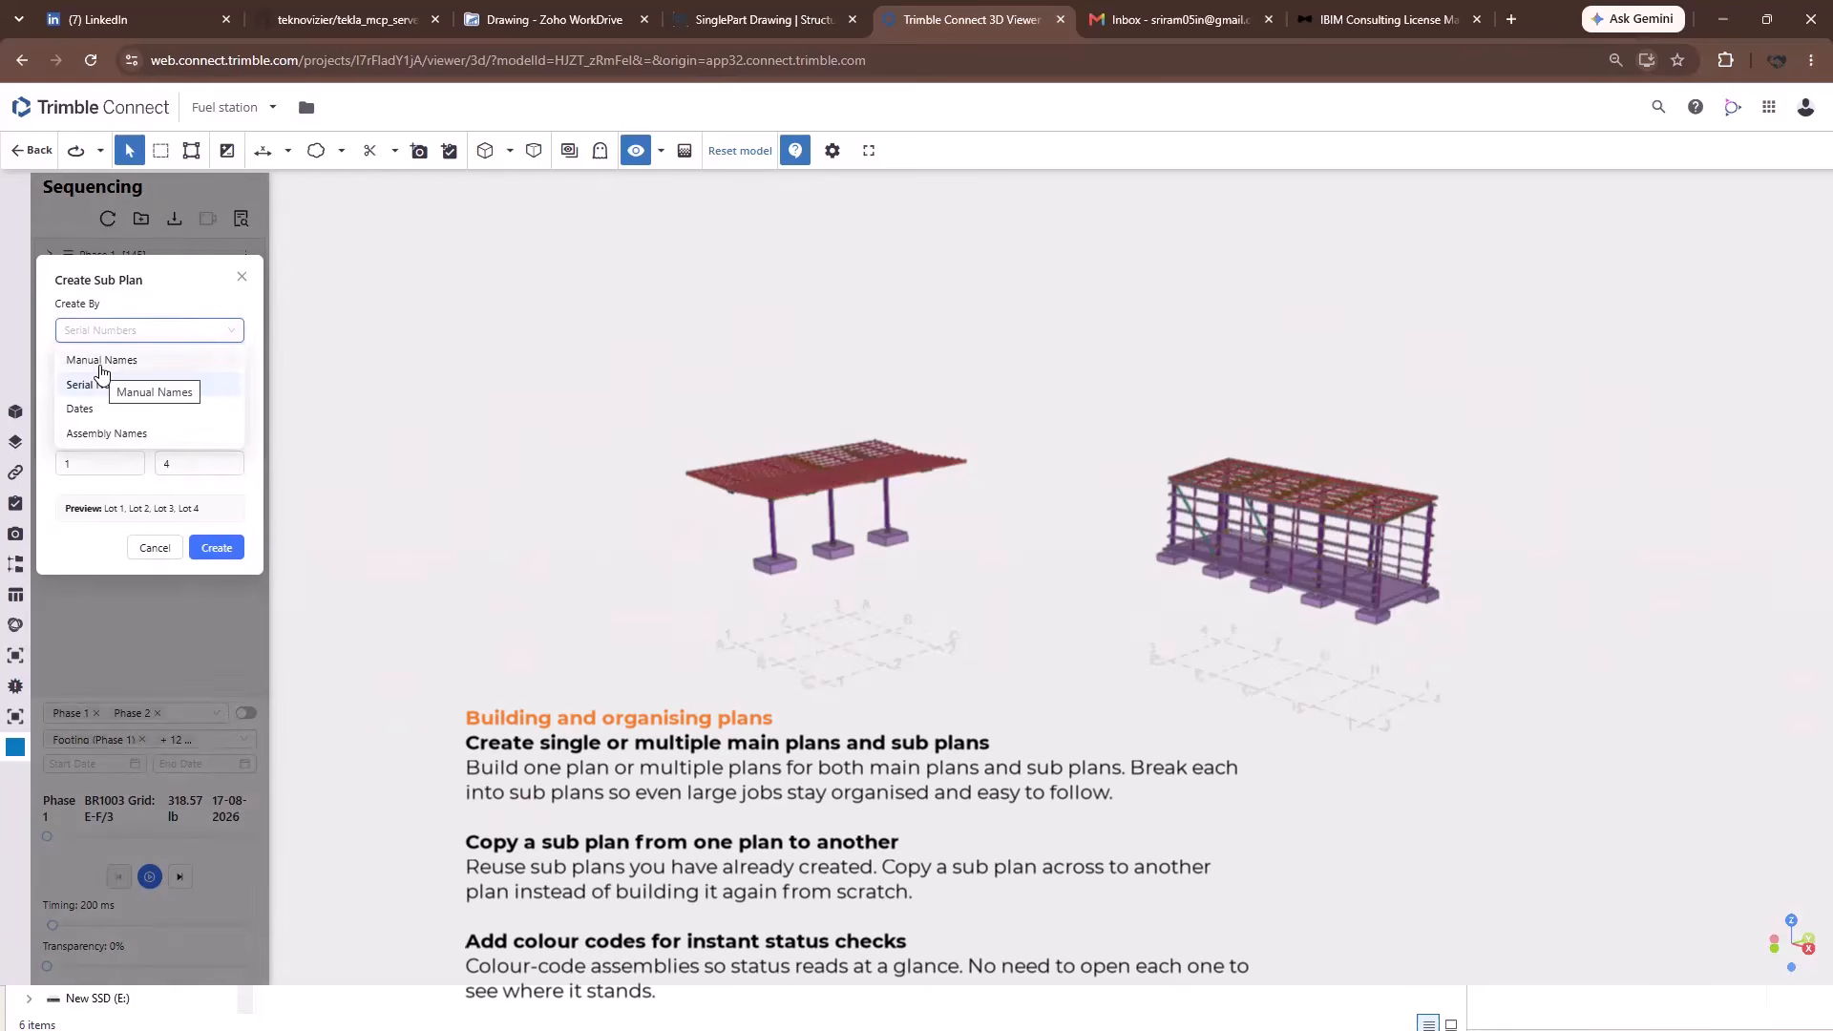
{"action": "left_click", "coordinate": [105, 361]}
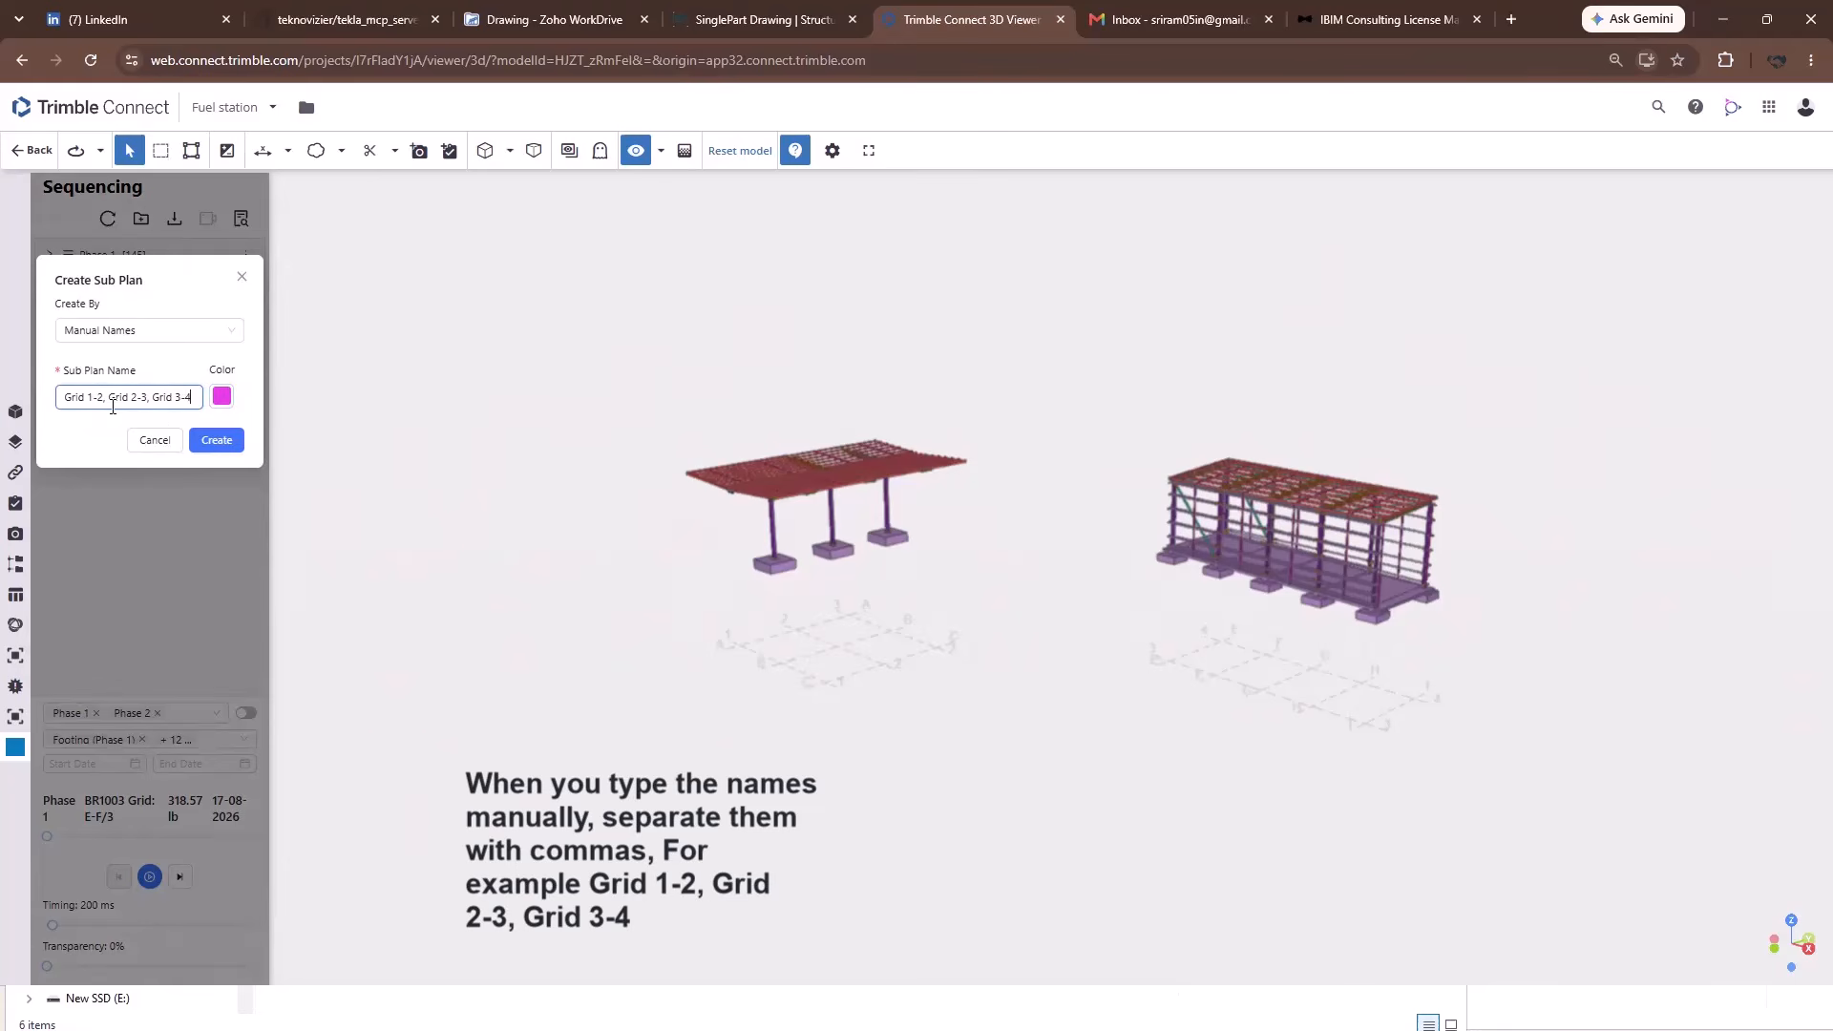
{"action": "left_click", "coordinate": [215, 441]}
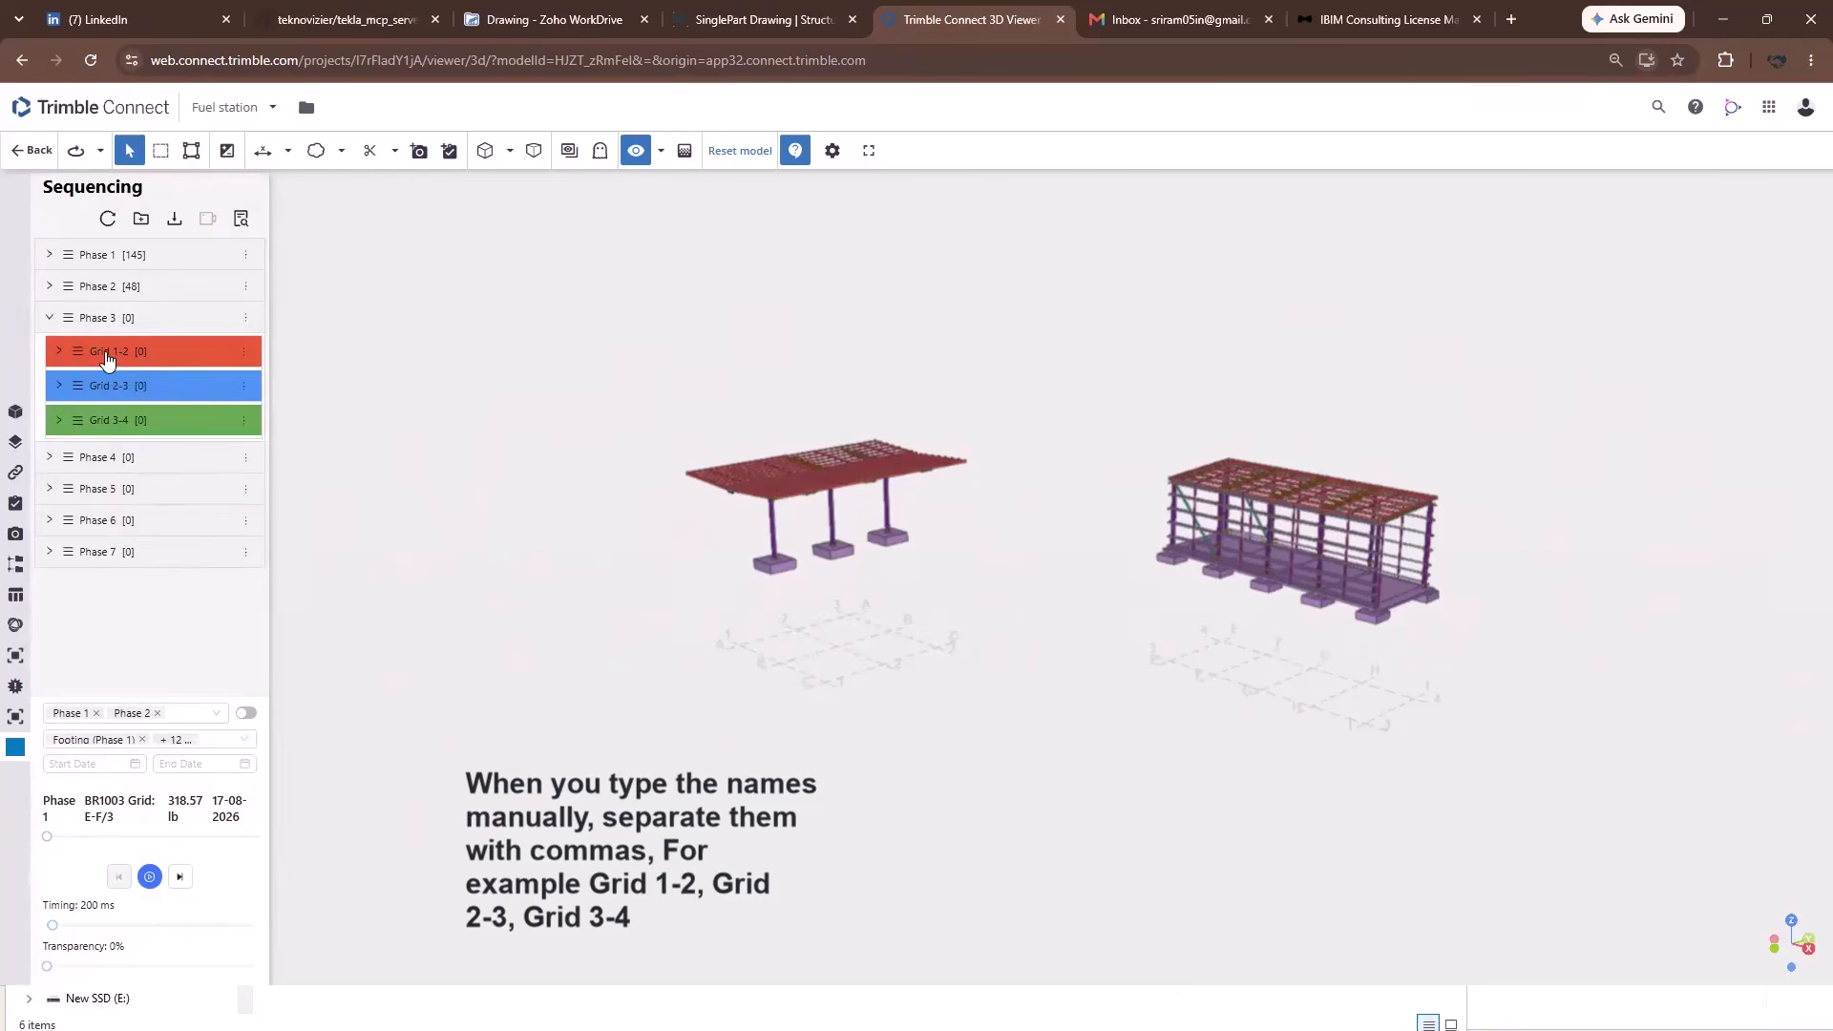
{"action": "left_click", "coordinate": [245, 460]}
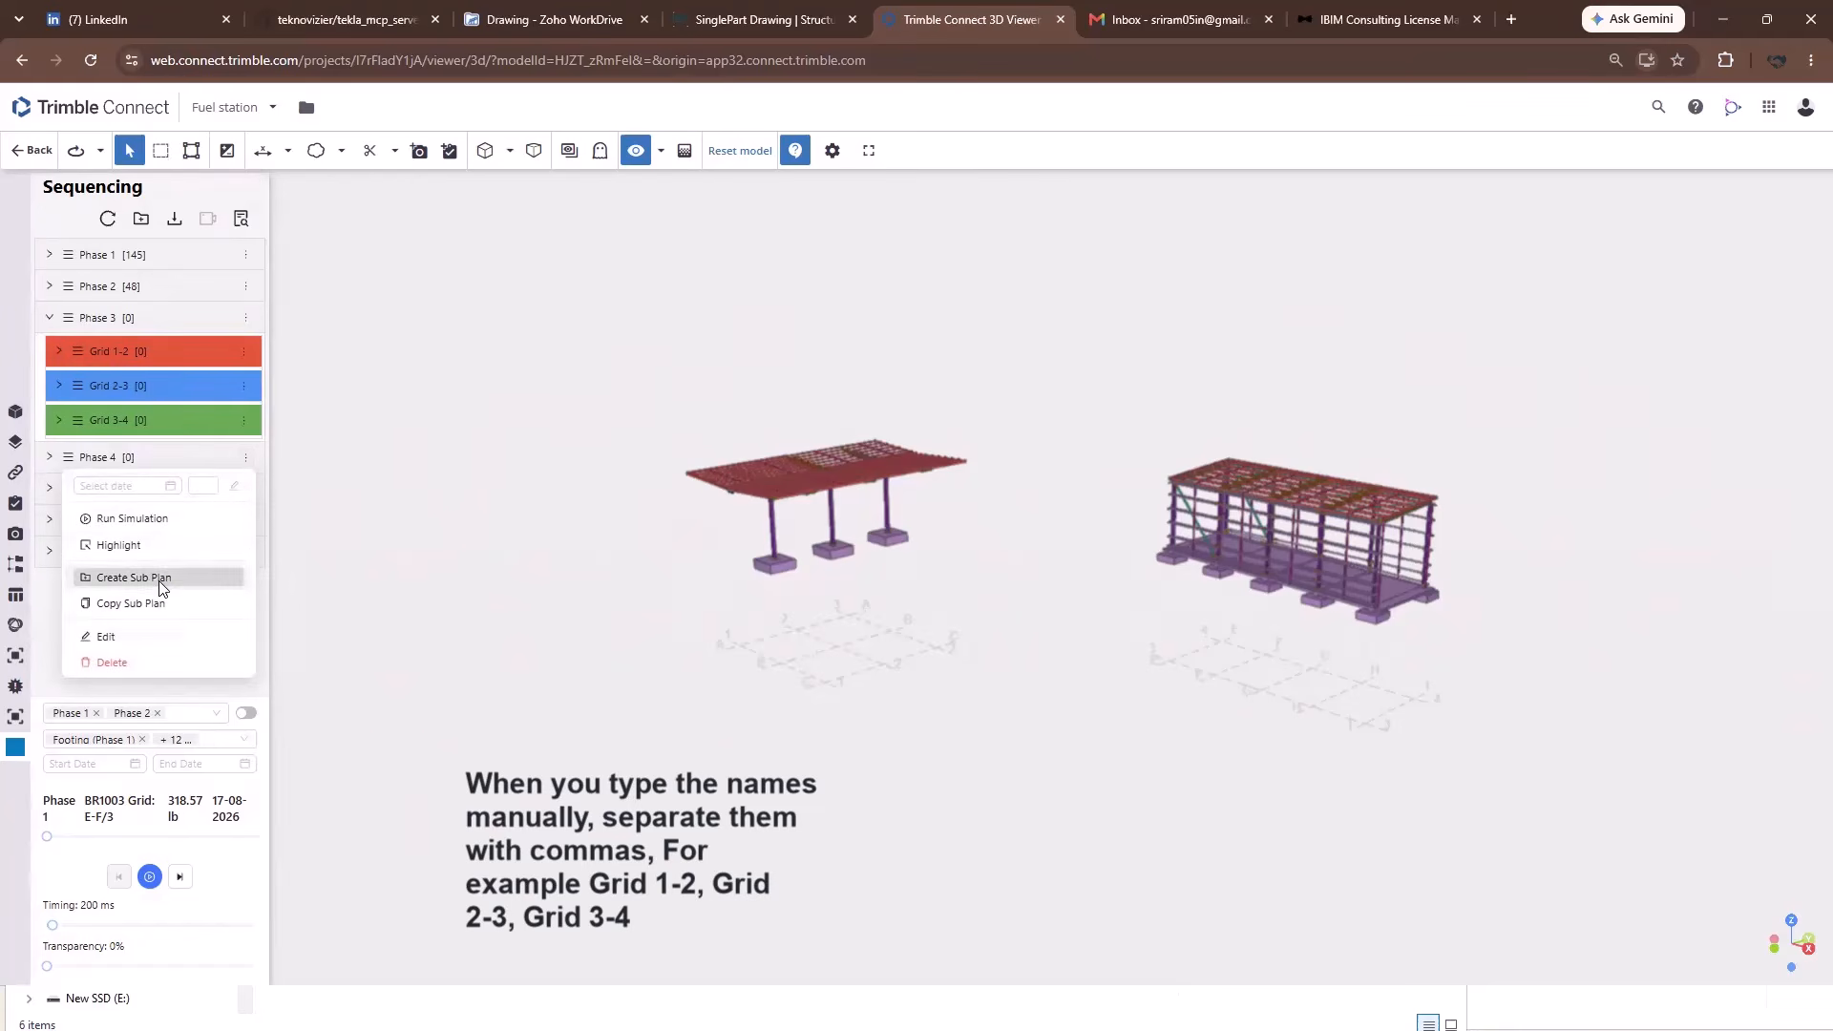
Create serially numbered Phase 4 sub plans with prefix Lot, start 1, quantity 4, and expand Phase 4.
{"action": "left_click", "coordinate": [133, 578]}
{"action": "left_click", "coordinate": [143, 330]}
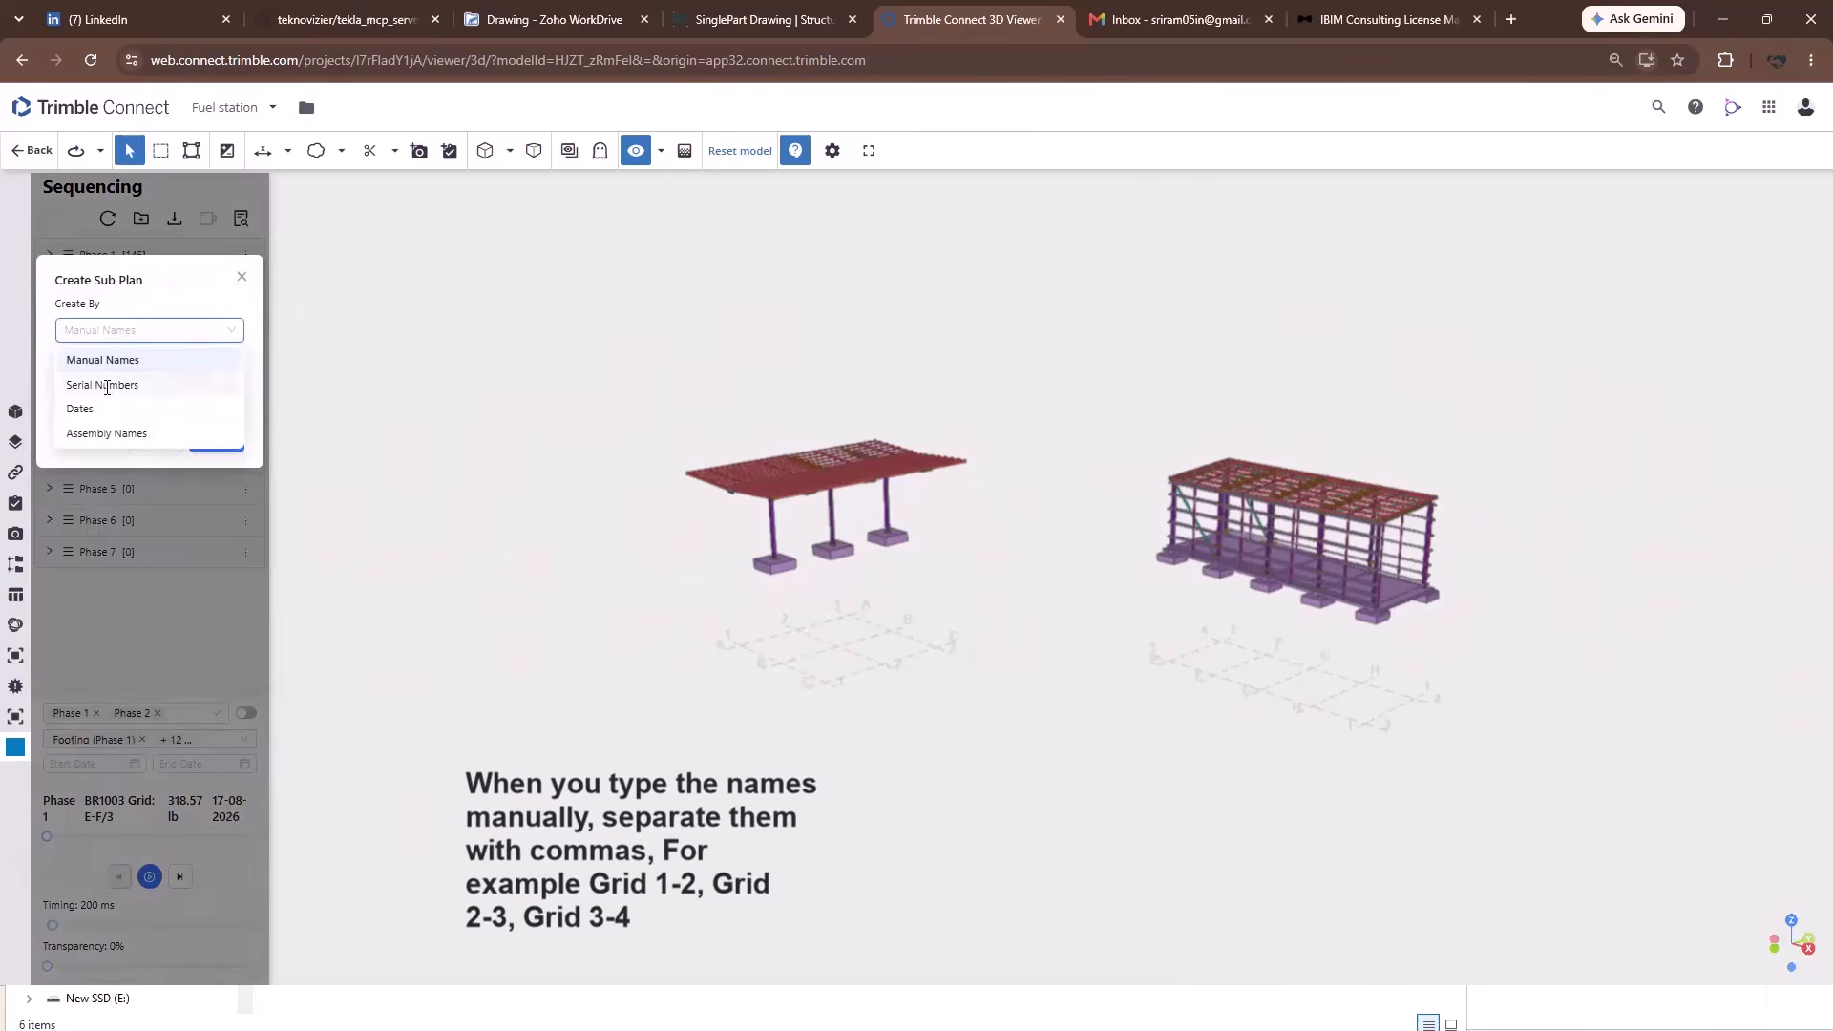
{"action": "left_click", "coordinate": [102, 385]}
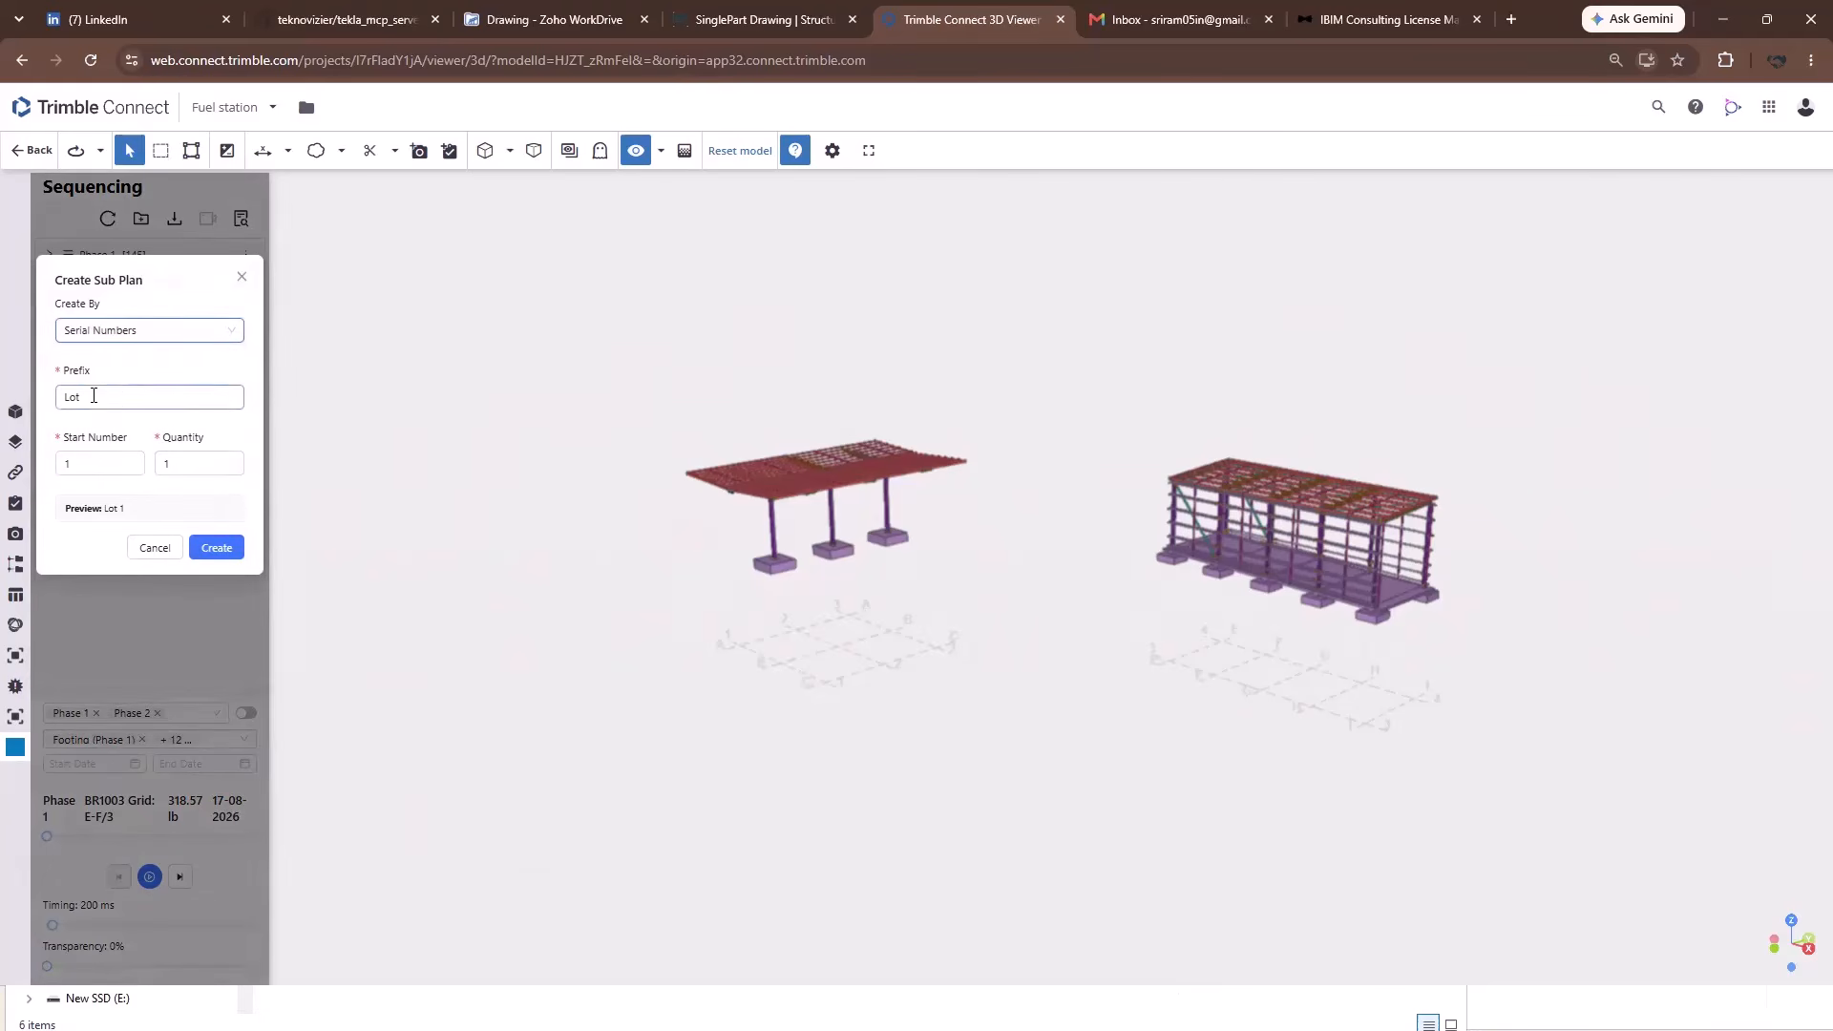
{"action": "double_click", "coordinate": [94, 396]}
{"action": "double_click", "coordinate": [183, 464]}
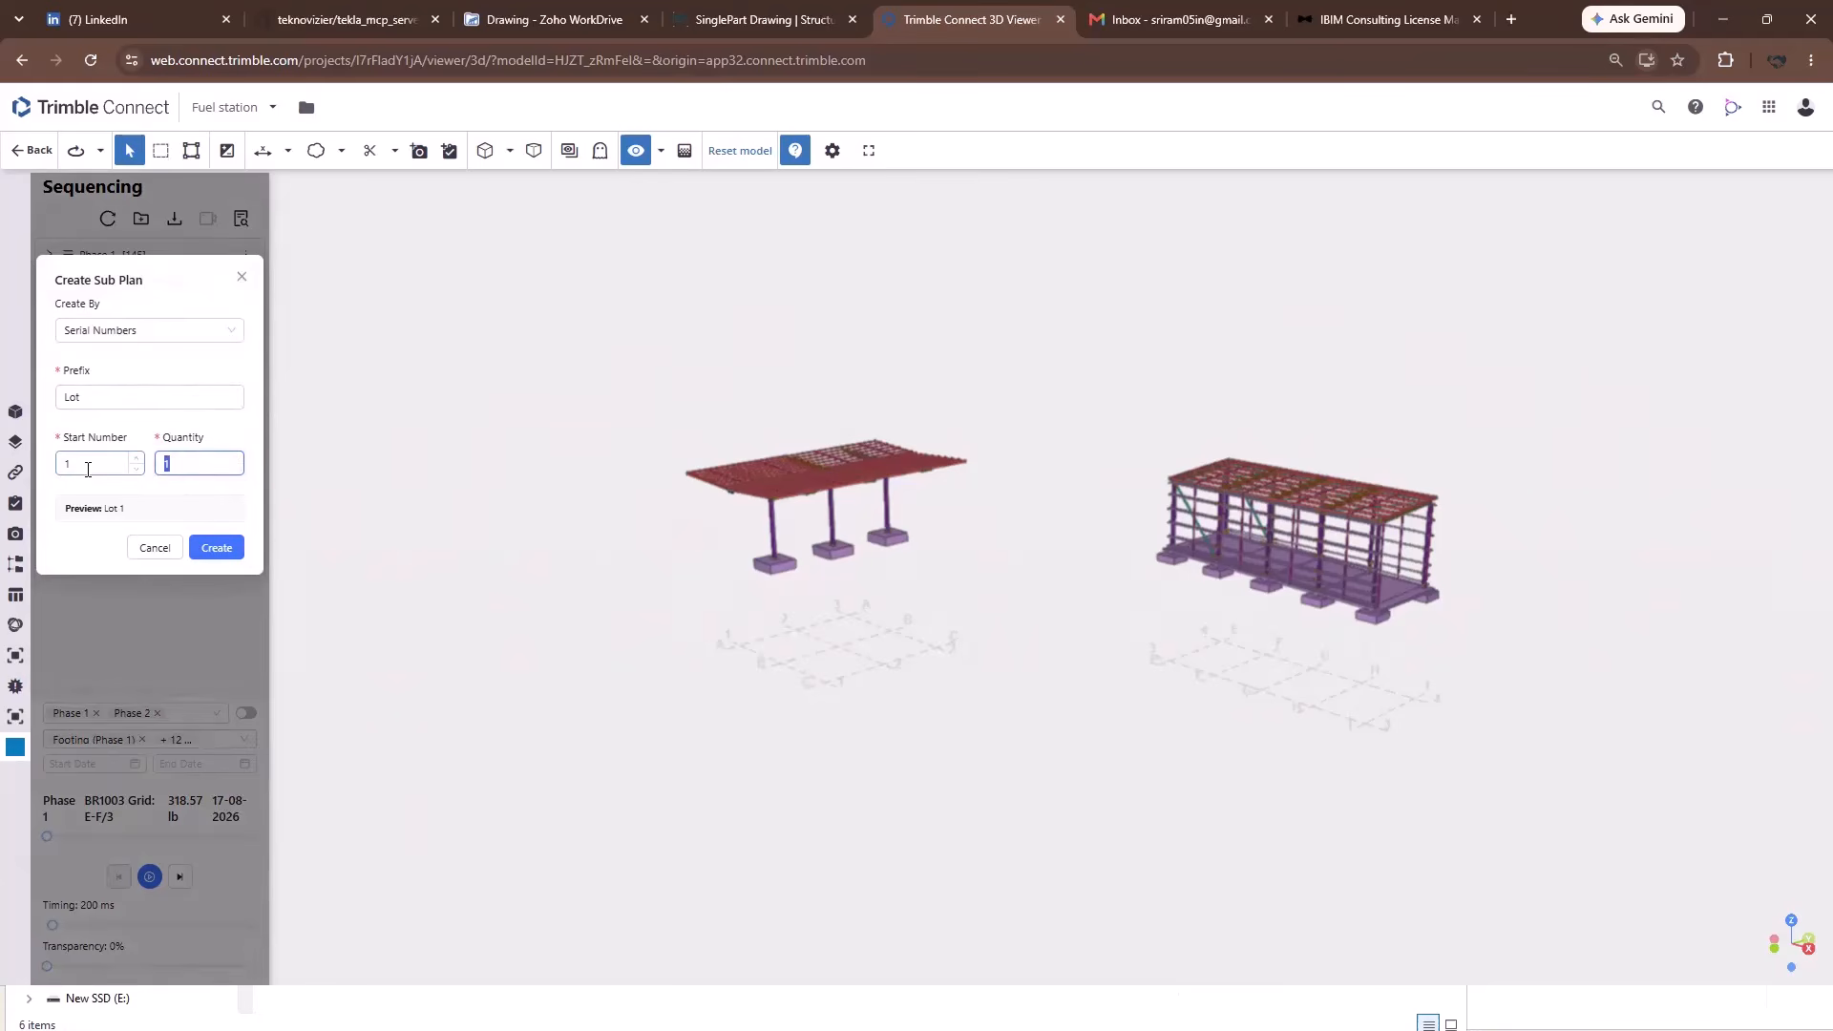
{"action": "type", "text": "4"}
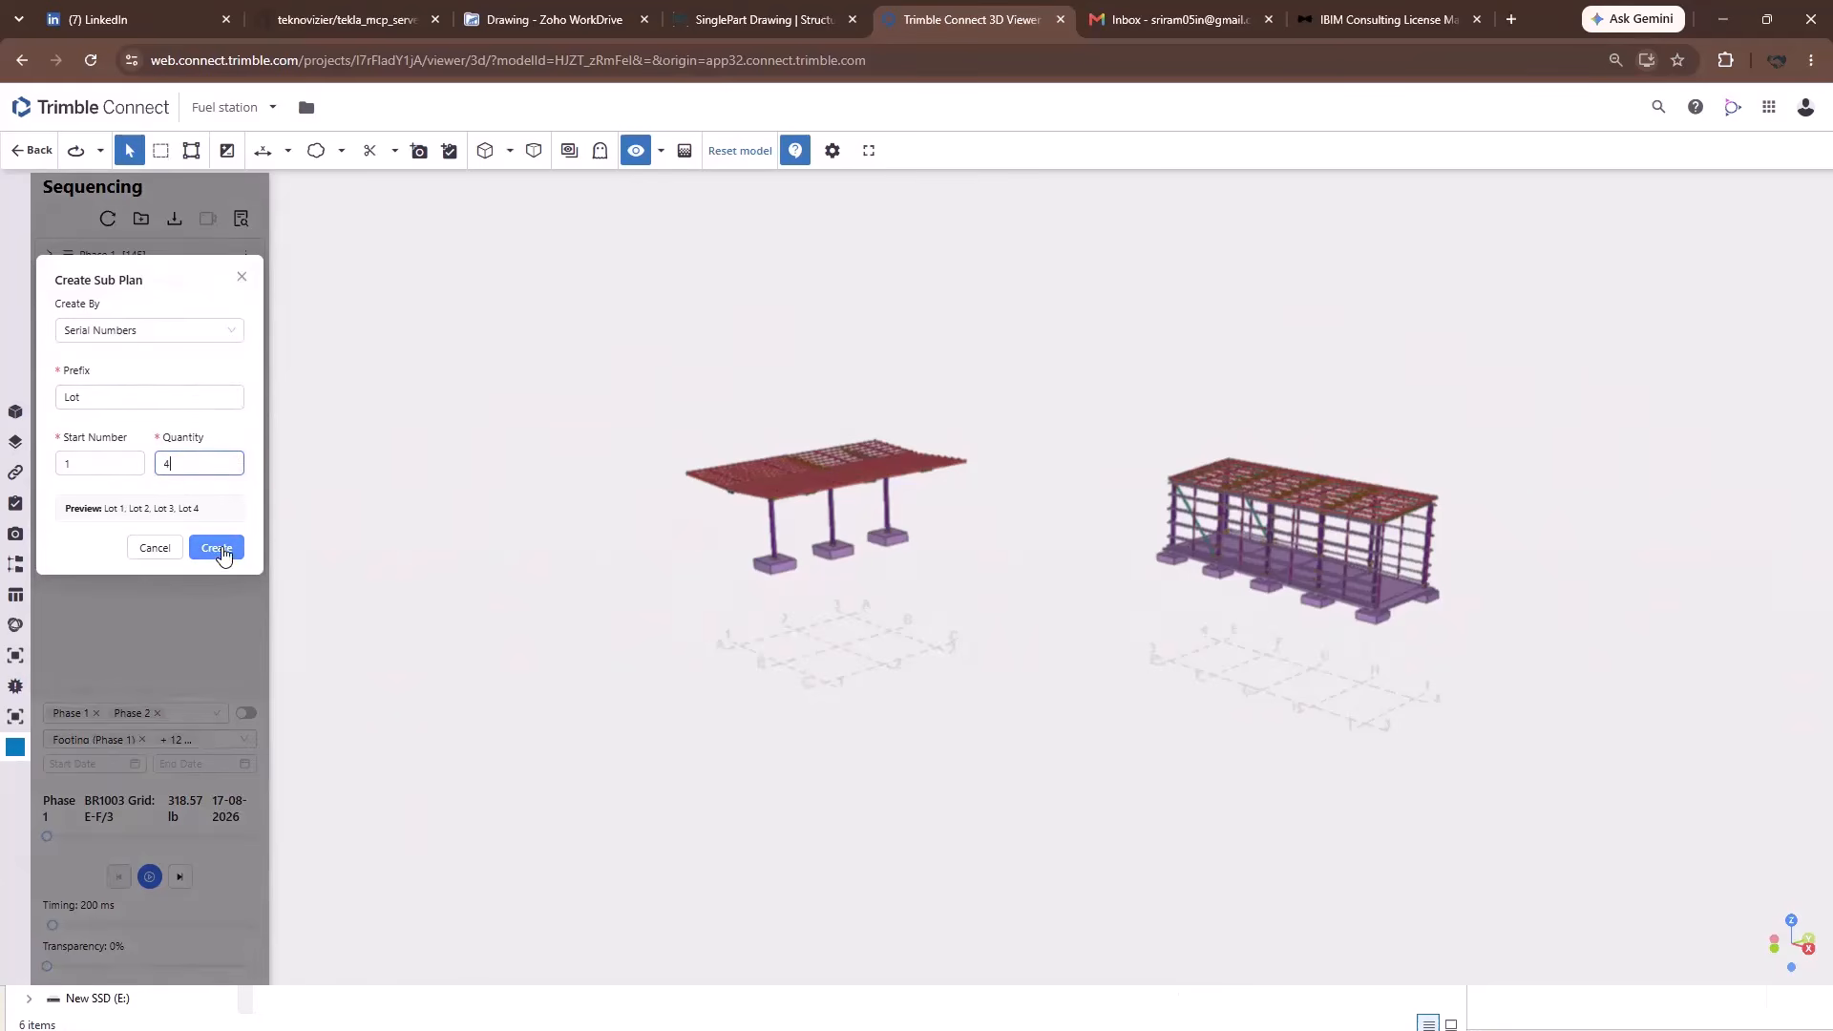
{"action": "left_click", "coordinate": [218, 549]}
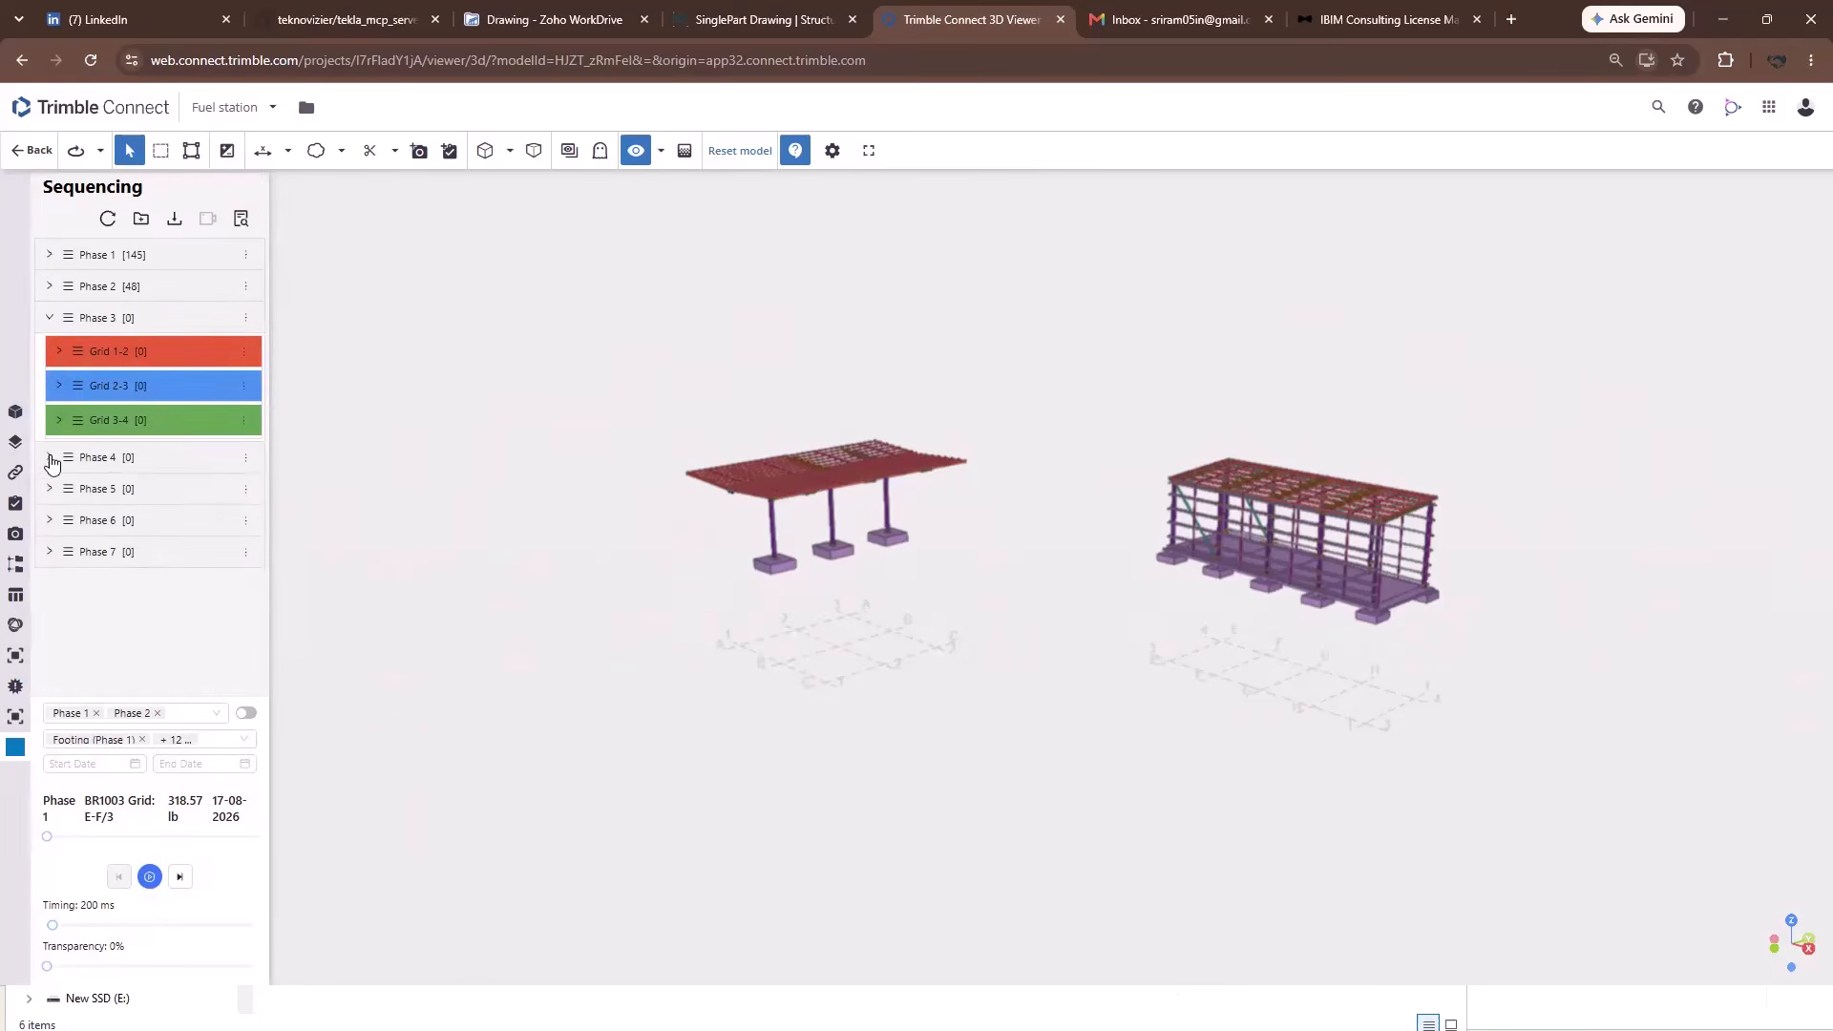
{"action": "left_click", "coordinate": [50, 458]}
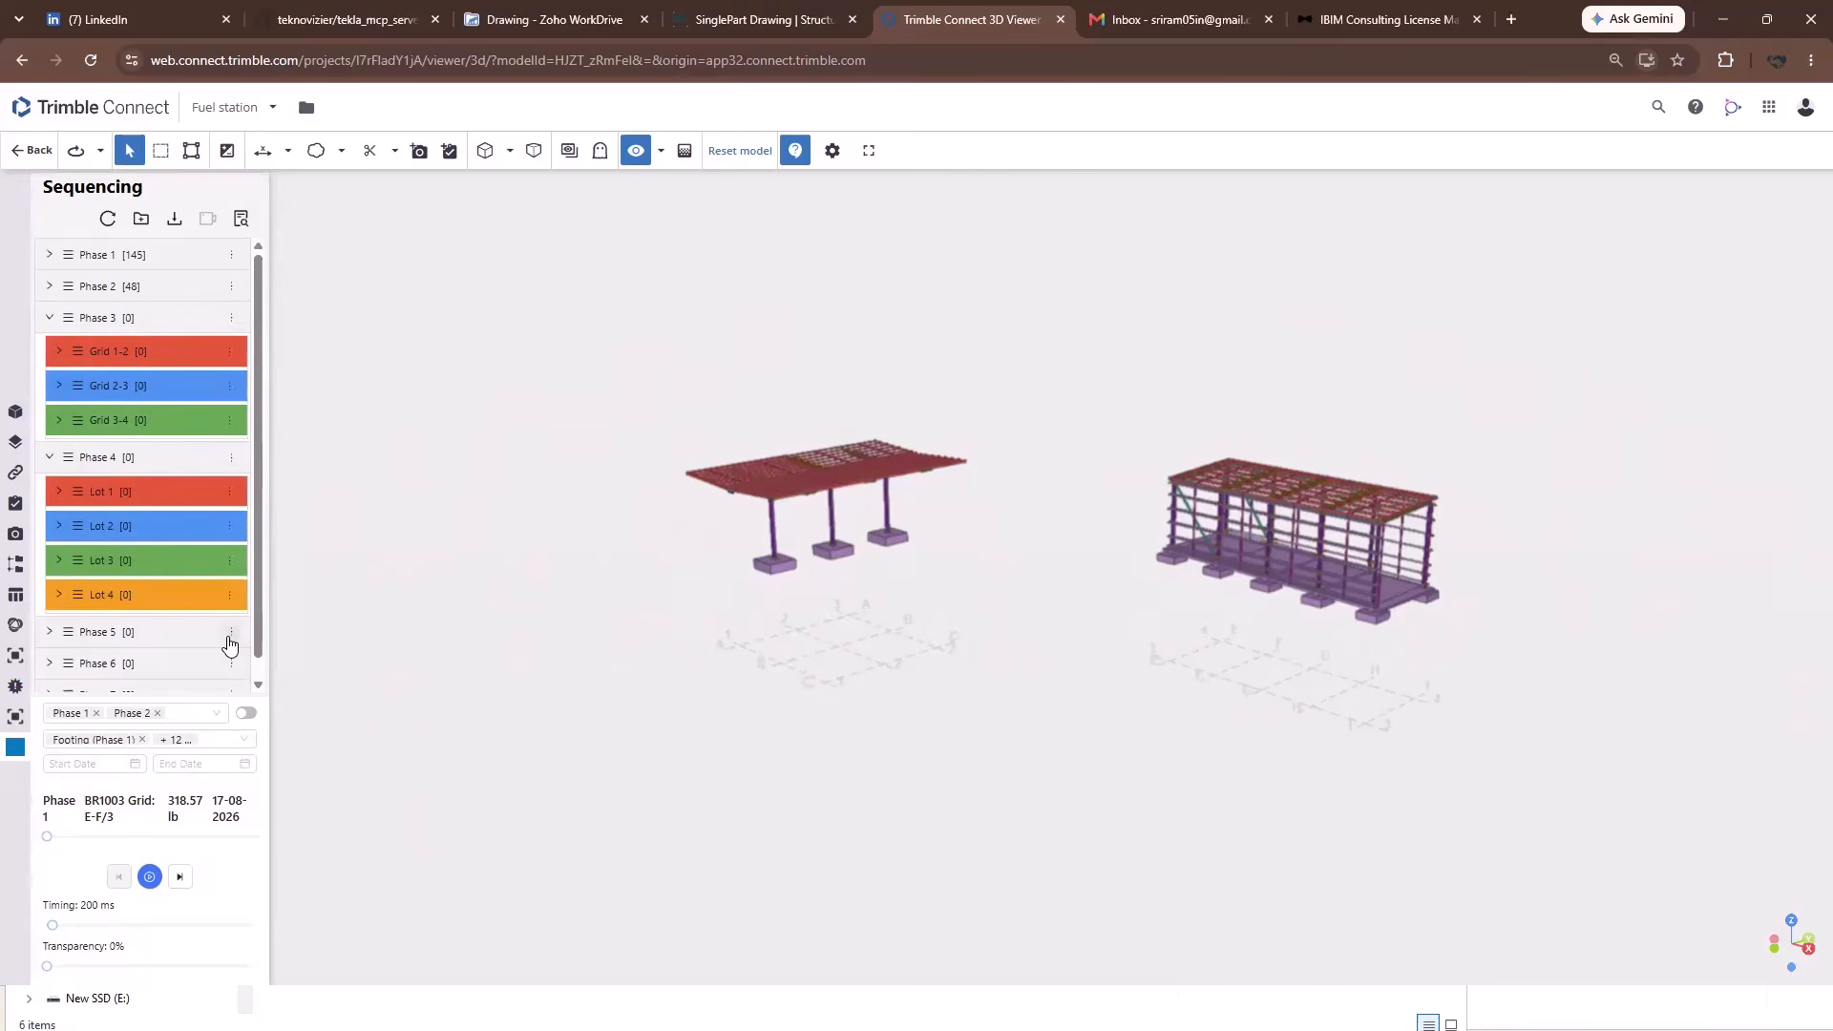
{"action": "left_click", "coordinate": [229, 637]}
Create date-based Phase 5 sub plans for Australia from 17-08-2026 to 26-08-2026.
{"action": "left_click", "coordinate": [135, 751]}
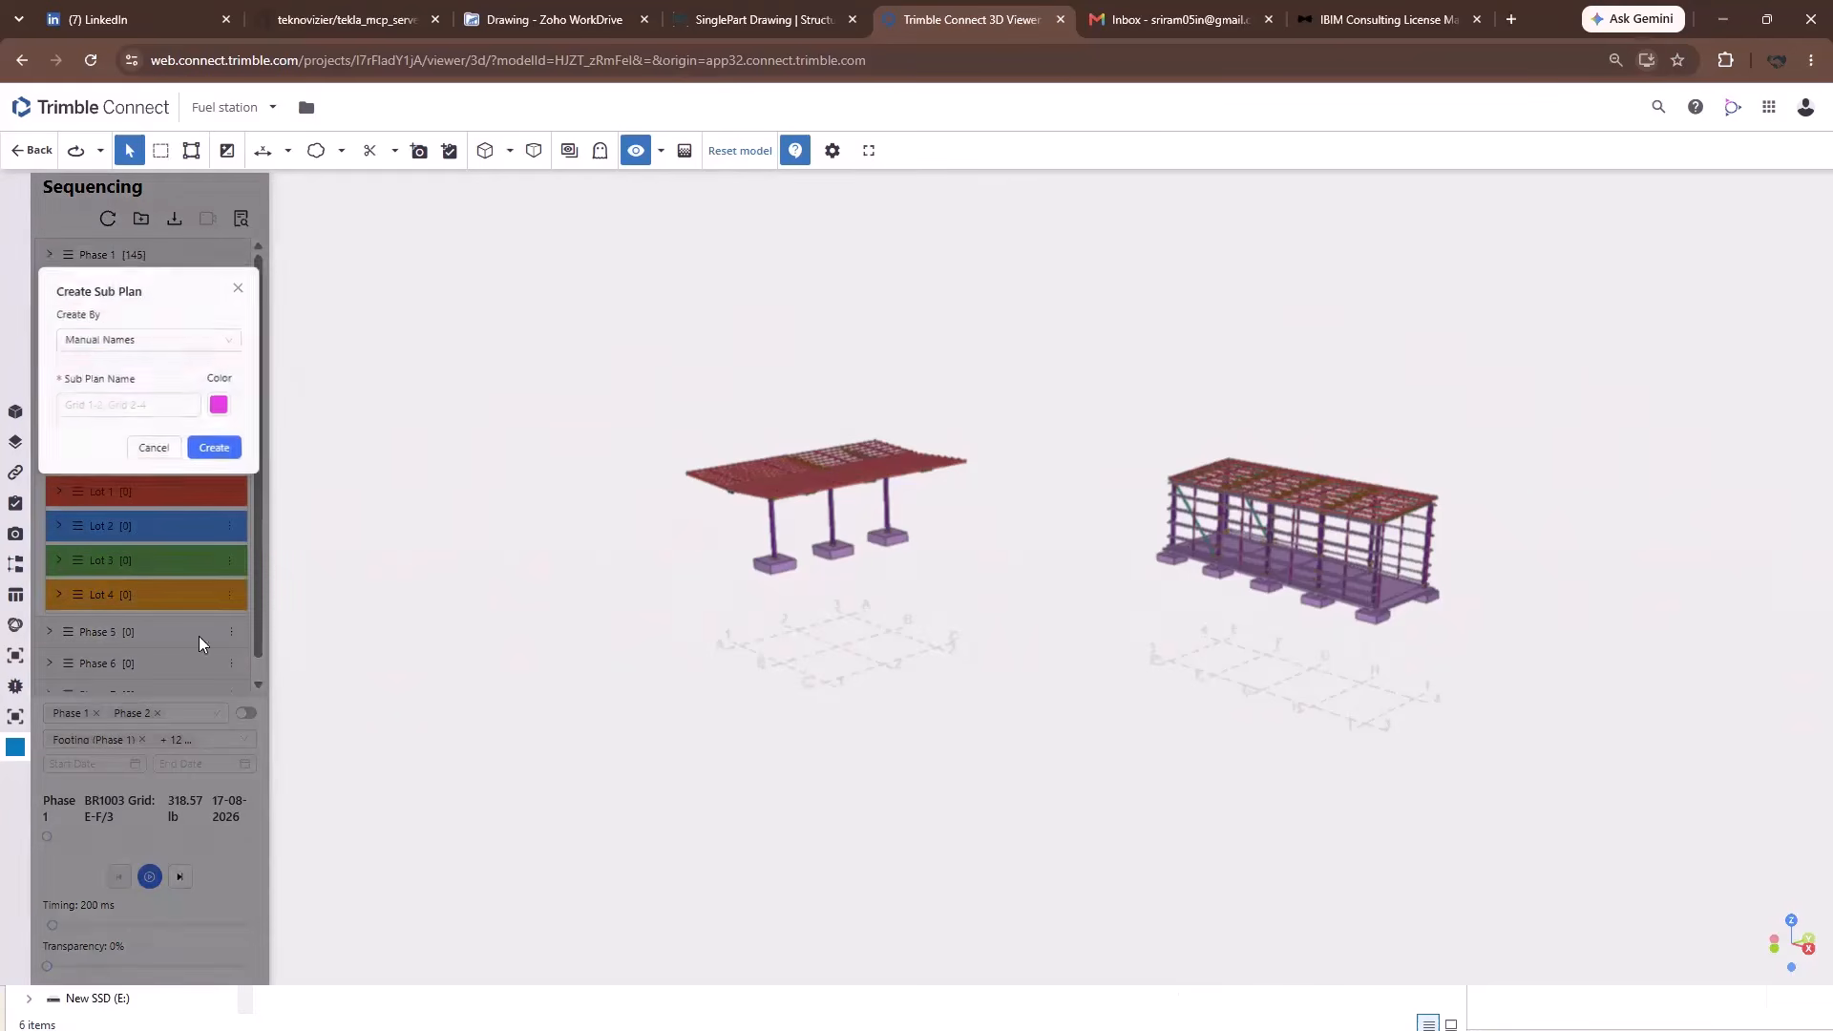
{"action": "left_click", "coordinate": [234, 331]}
{"action": "left_click", "coordinate": [103, 410]}
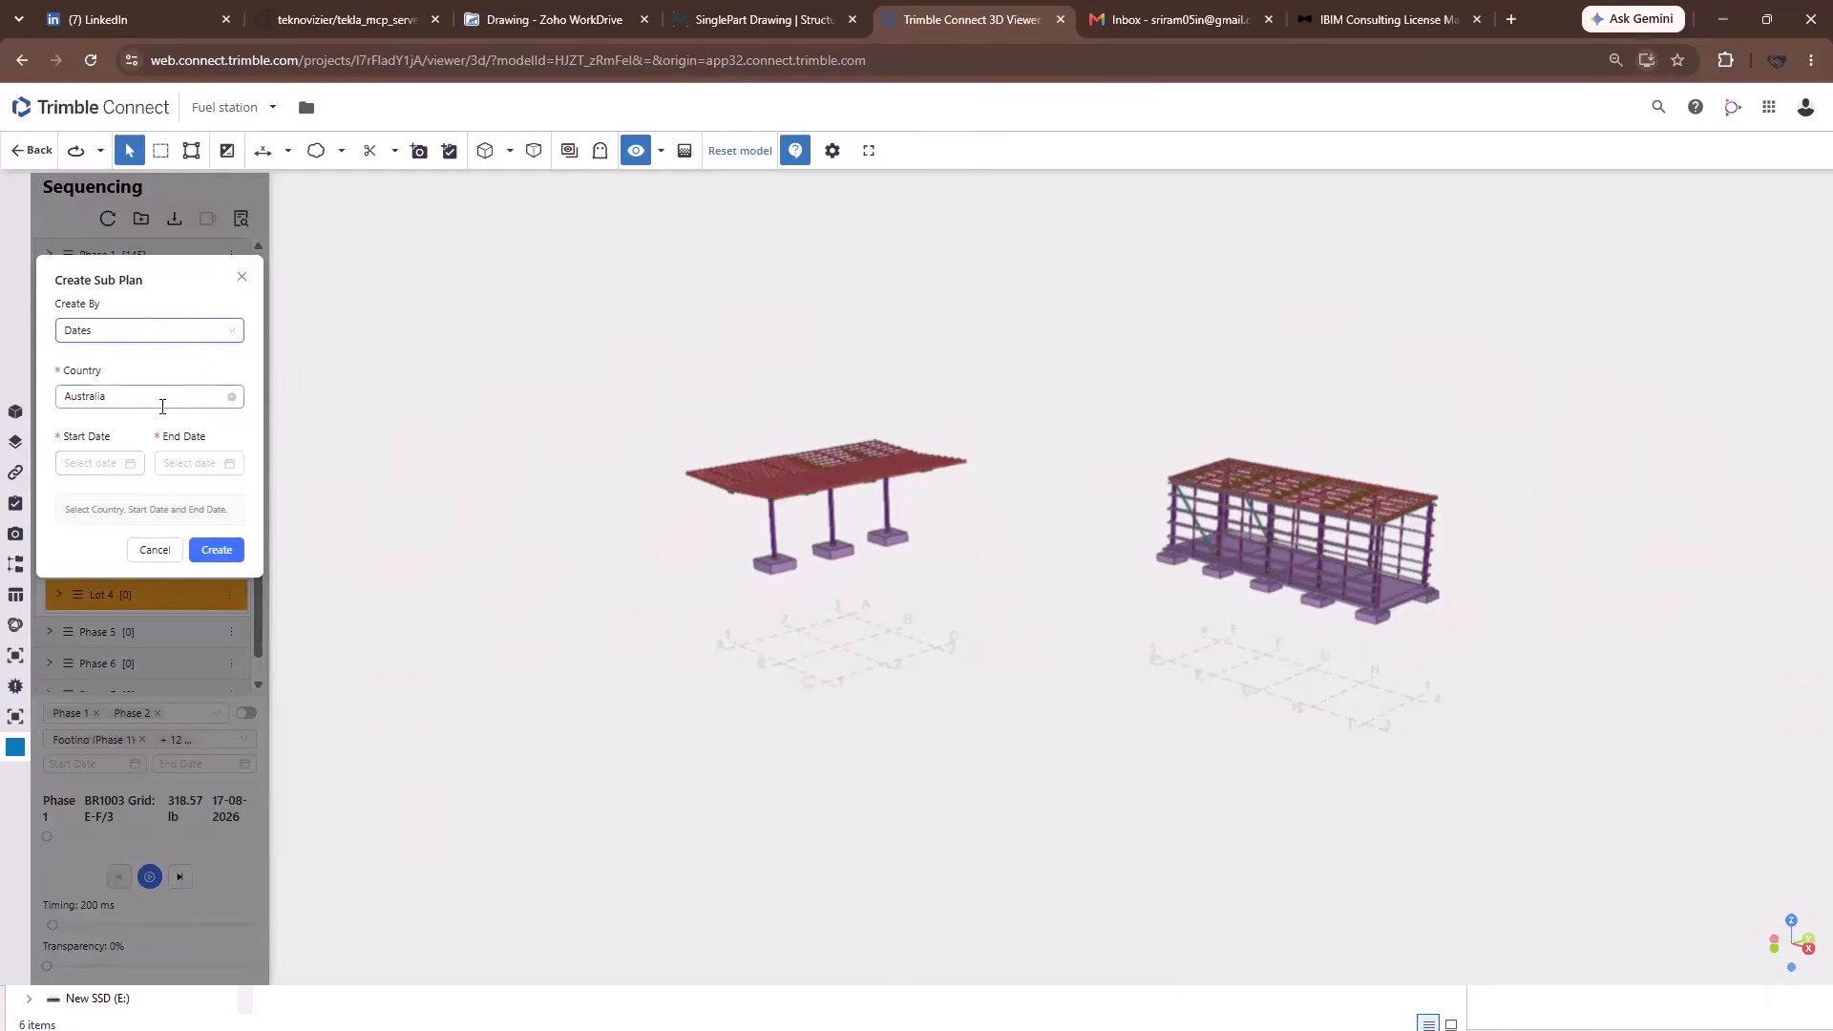
{"action": "left_click", "coordinate": [134, 397]}
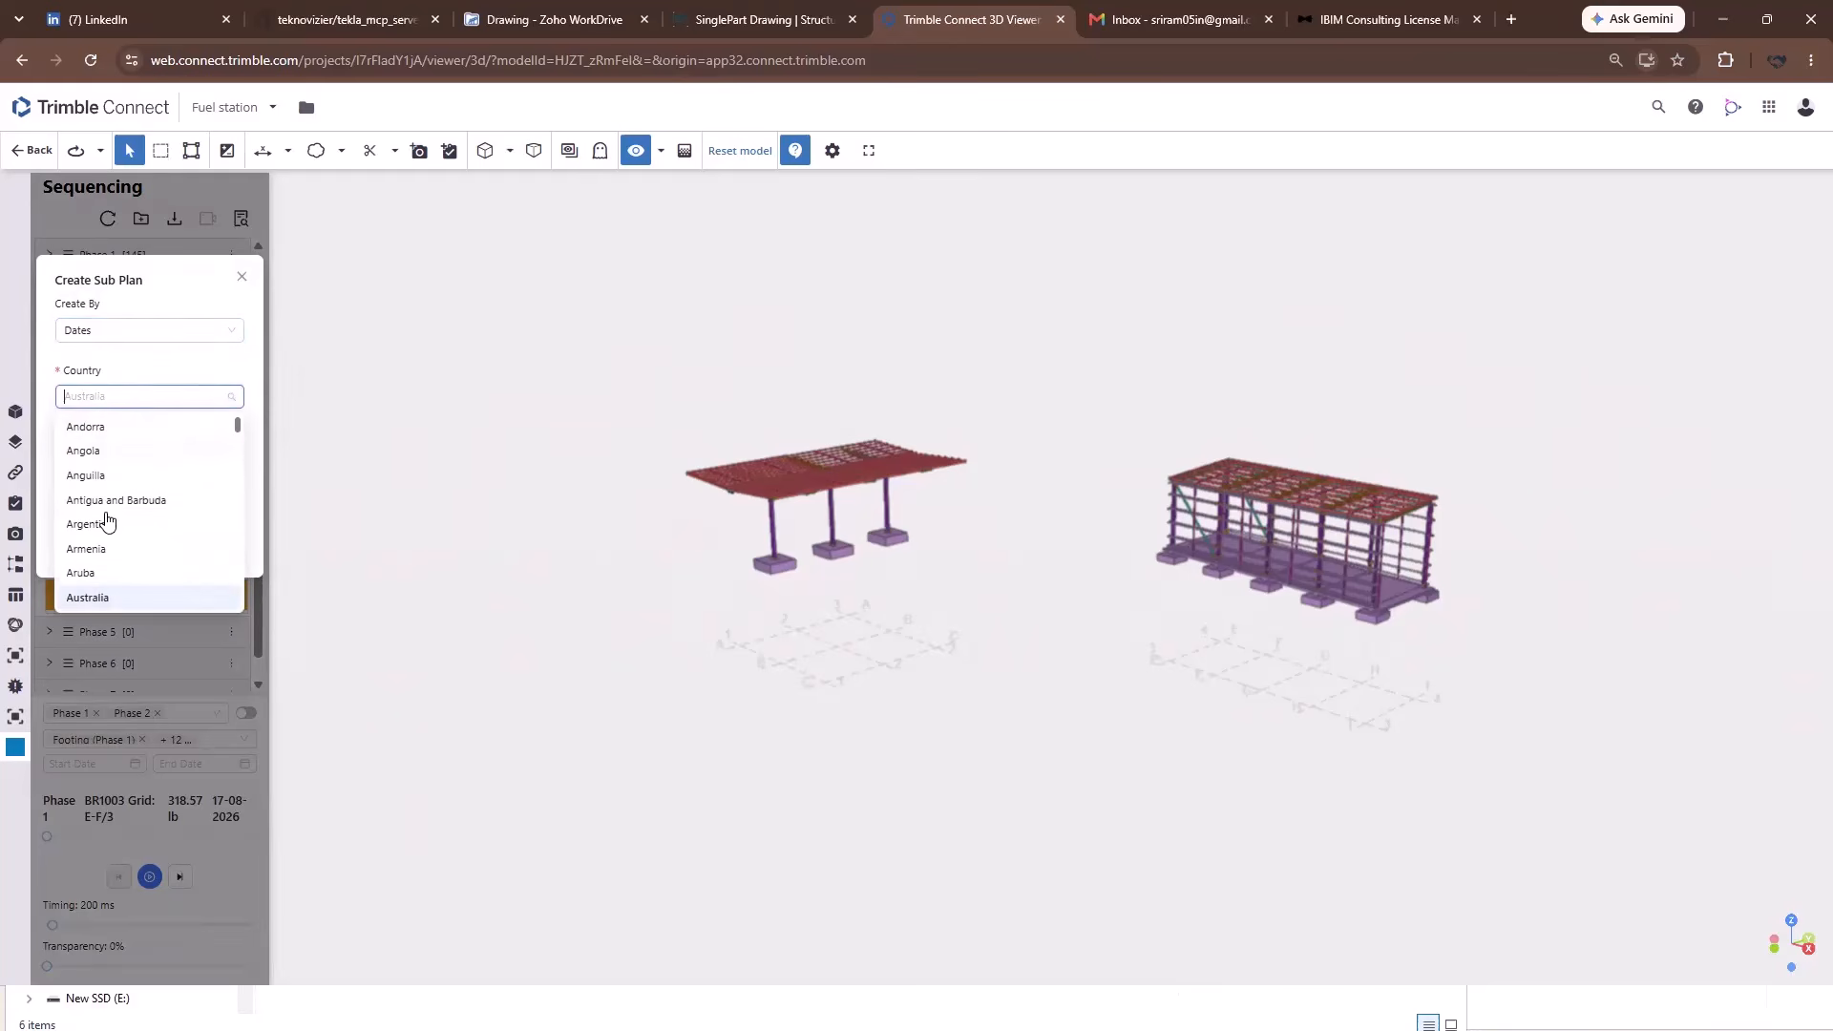
{"action": "left_click", "coordinate": [129, 376]}
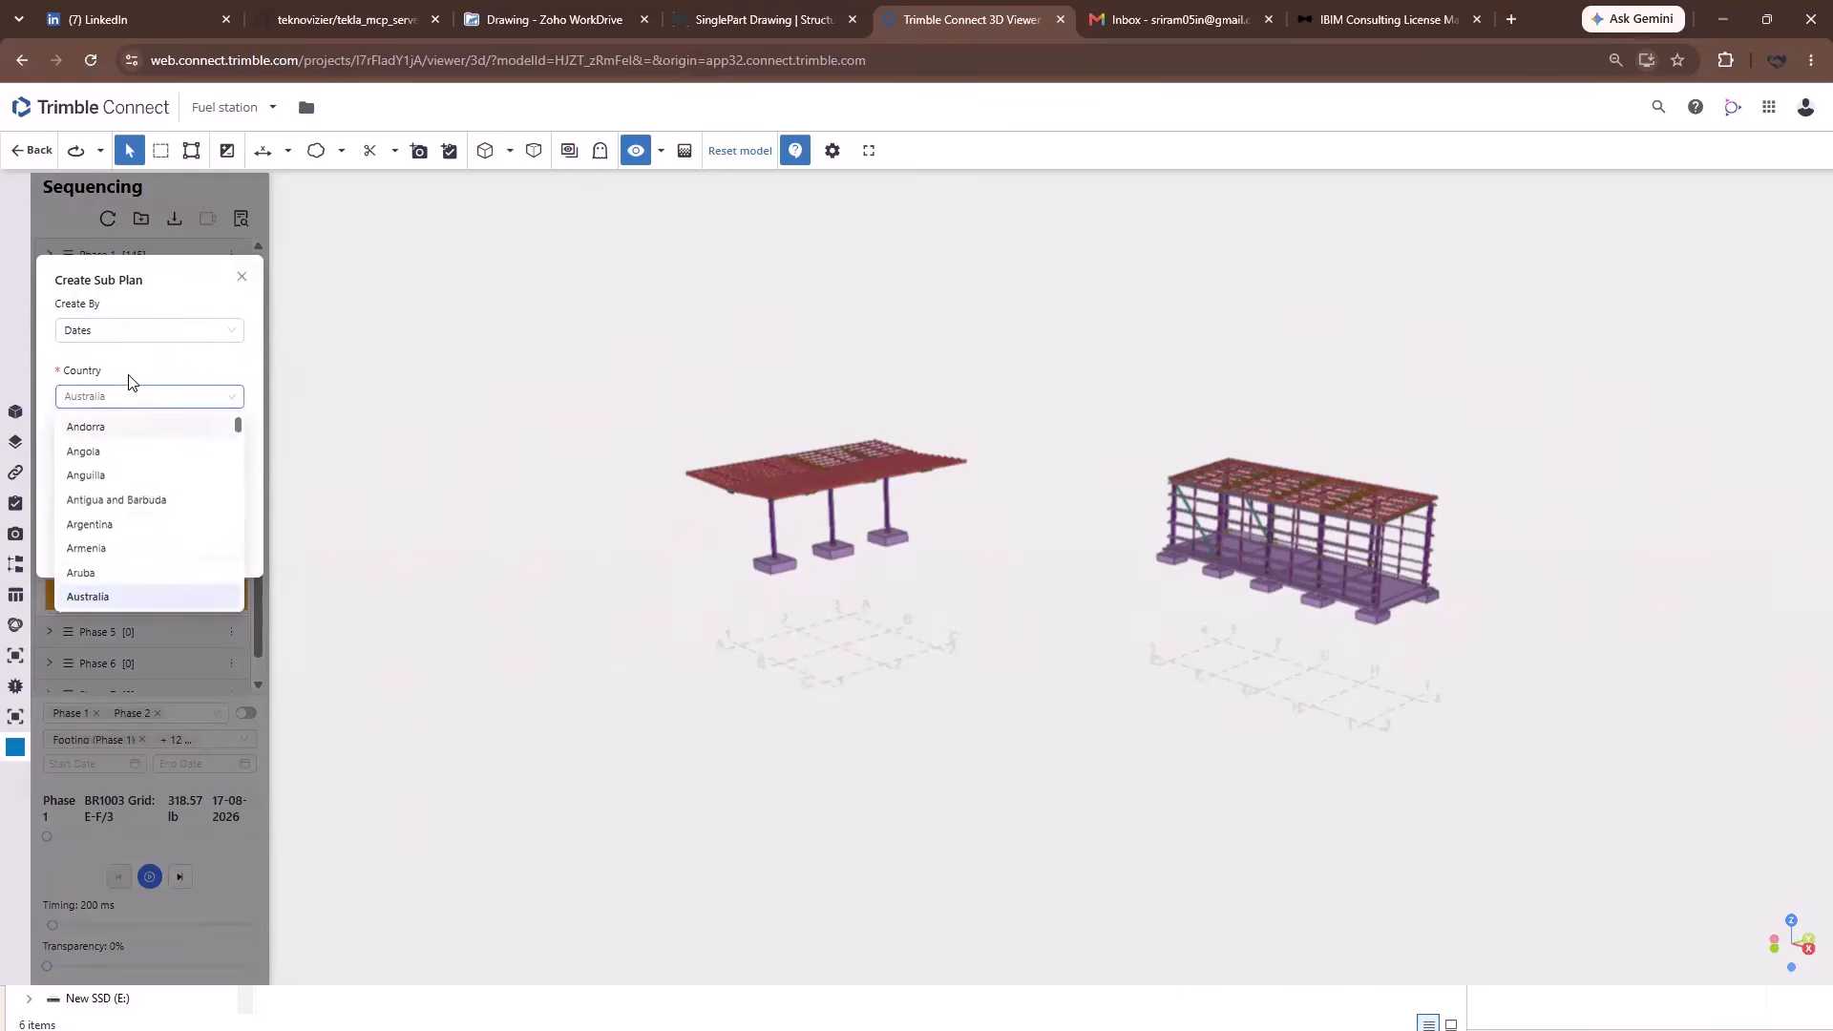
{"action": "left_click", "coordinate": [107, 463]}
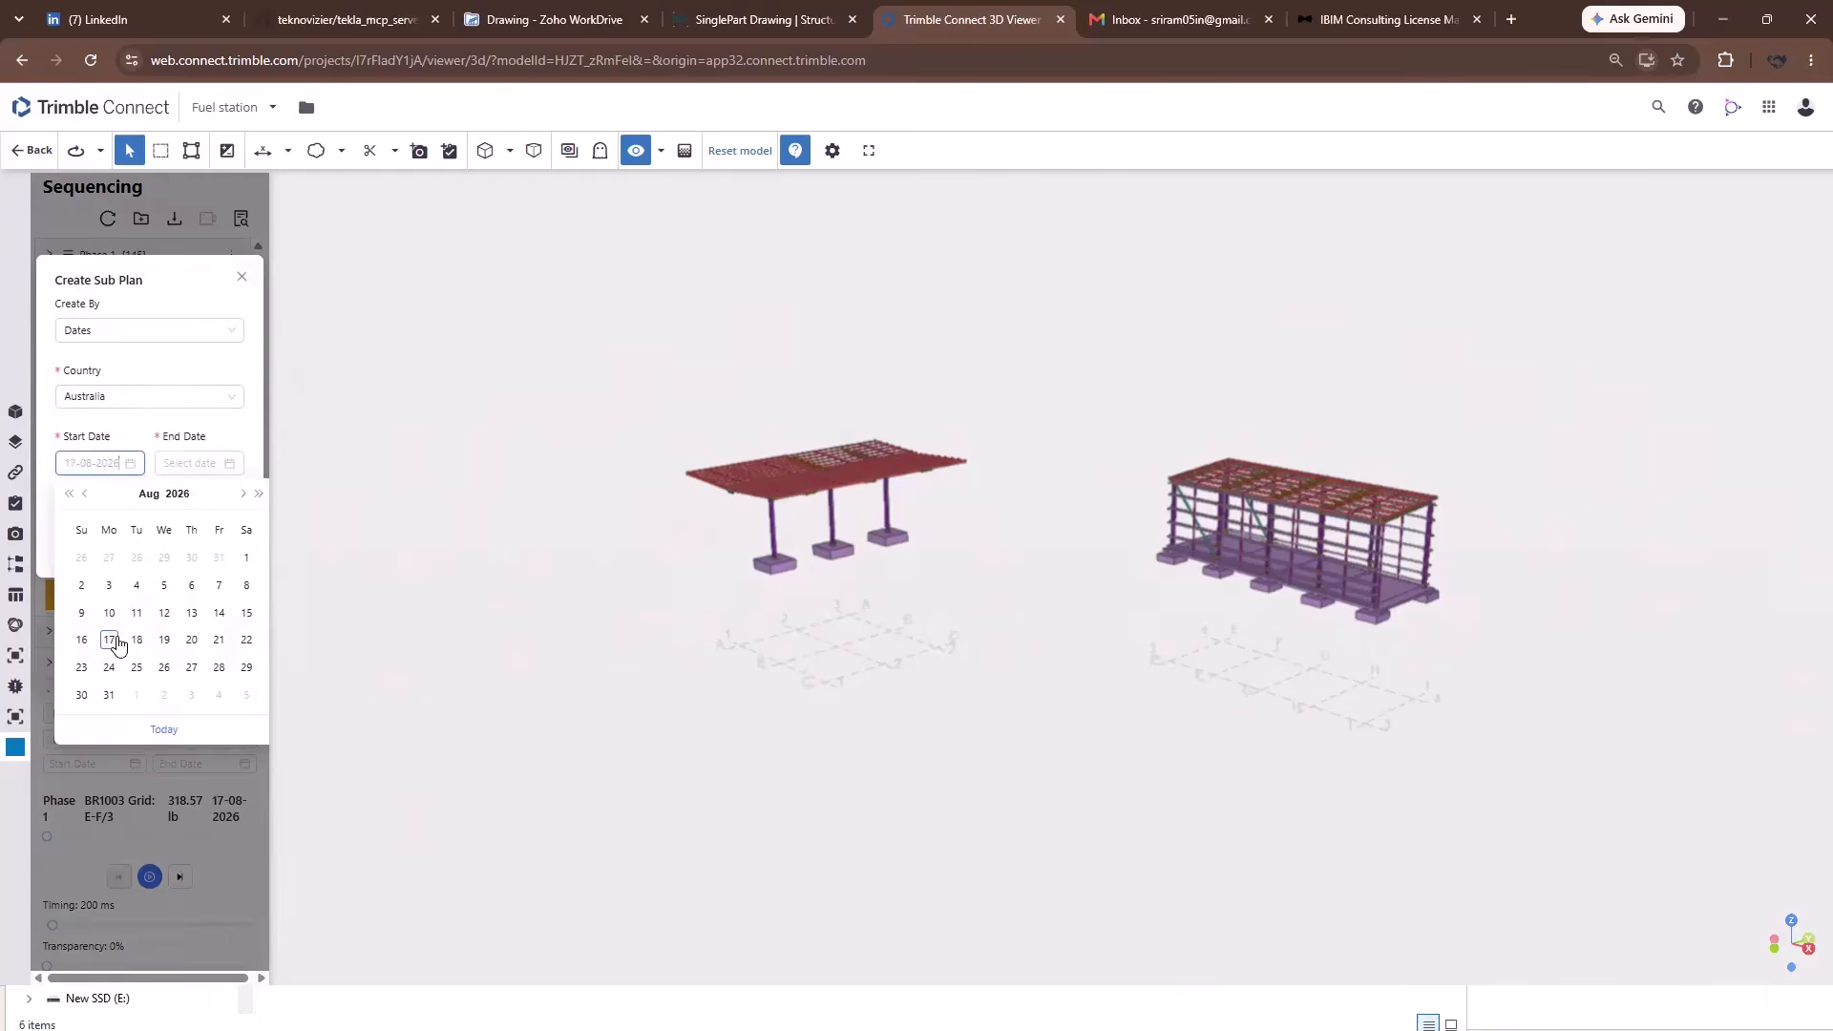
{"action": "left_click", "coordinate": [110, 641]}
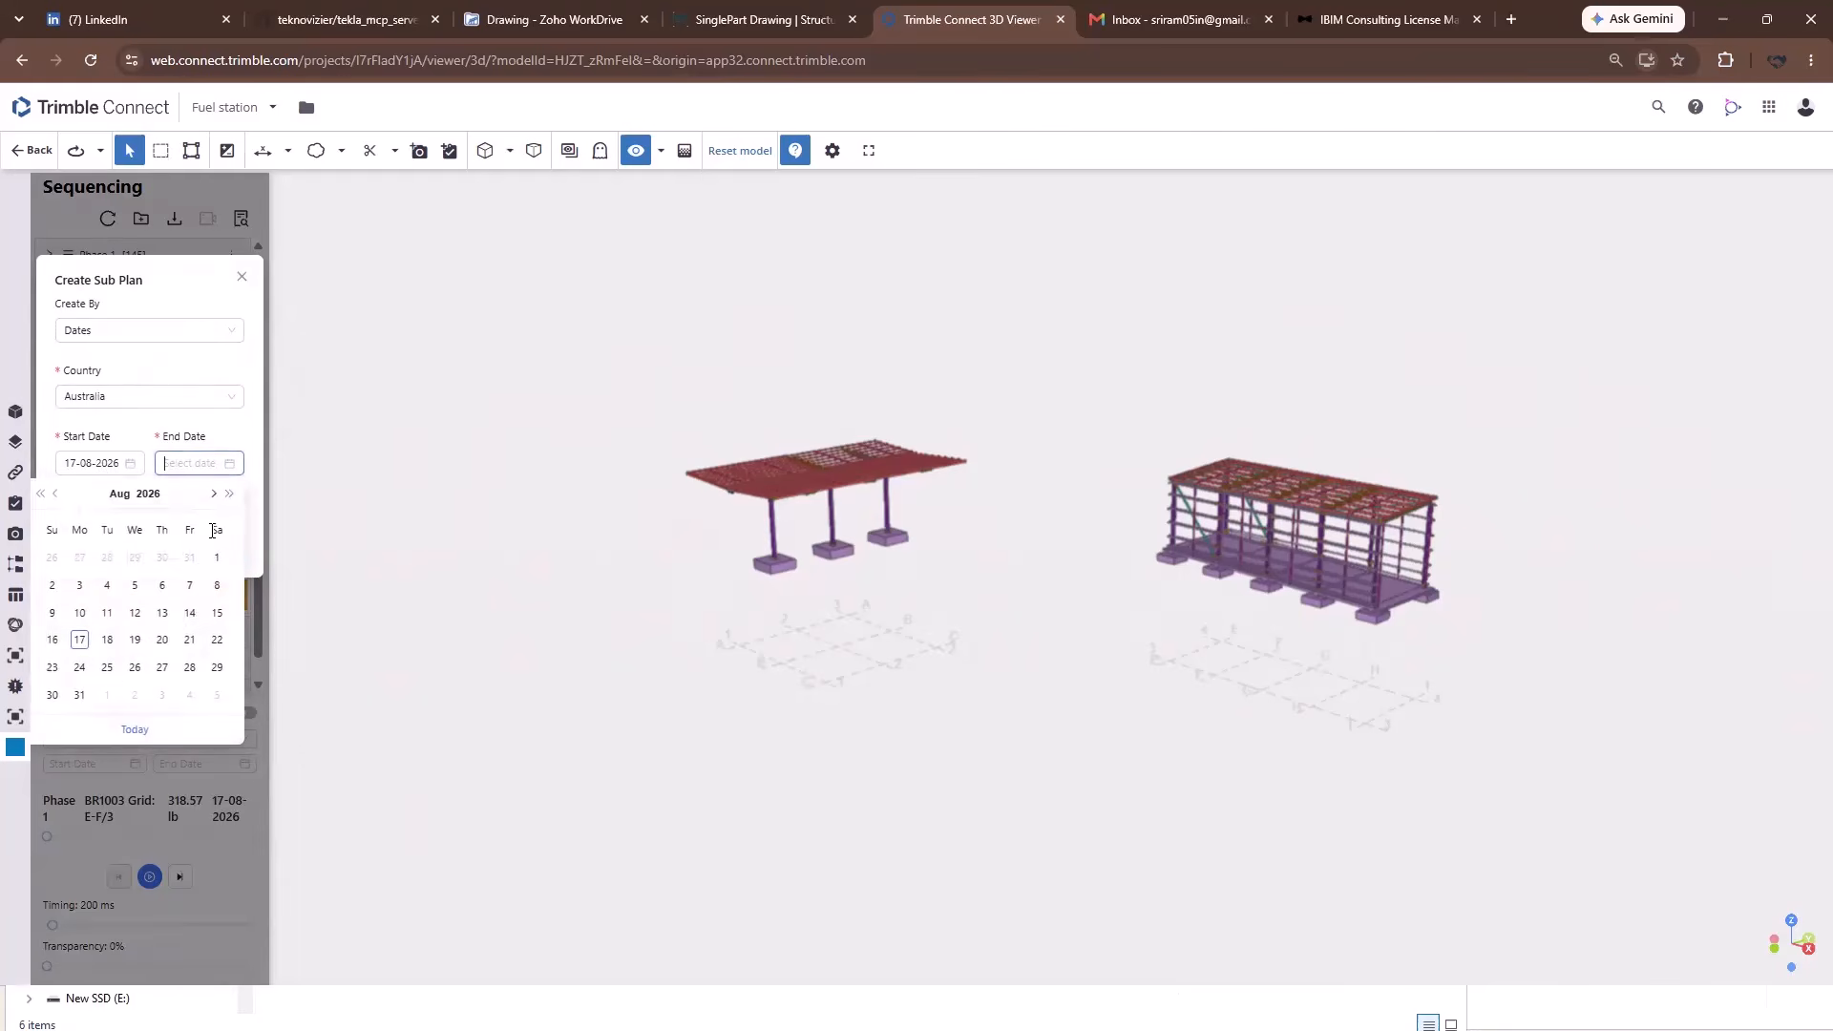
{"action": "left_click", "coordinate": [212, 465]}
{"action": "left_click", "coordinate": [134, 669]}
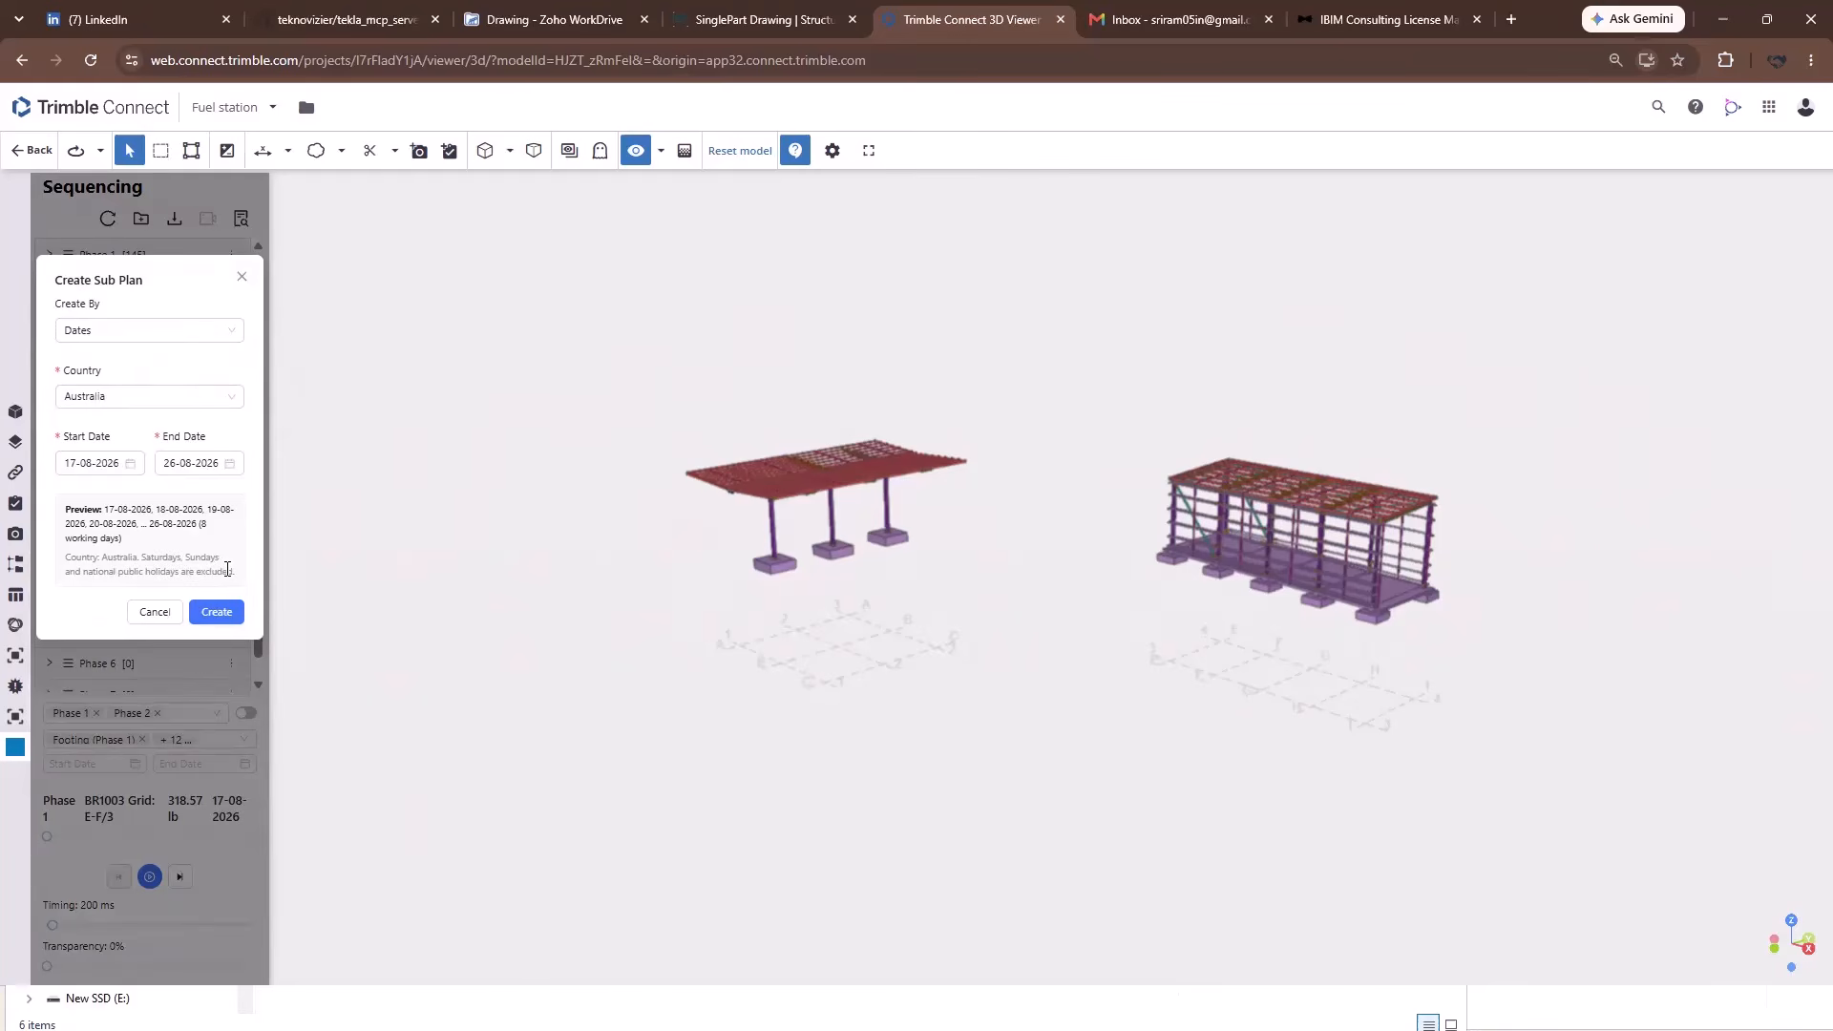
{"action": "left_click", "coordinate": [219, 614]}
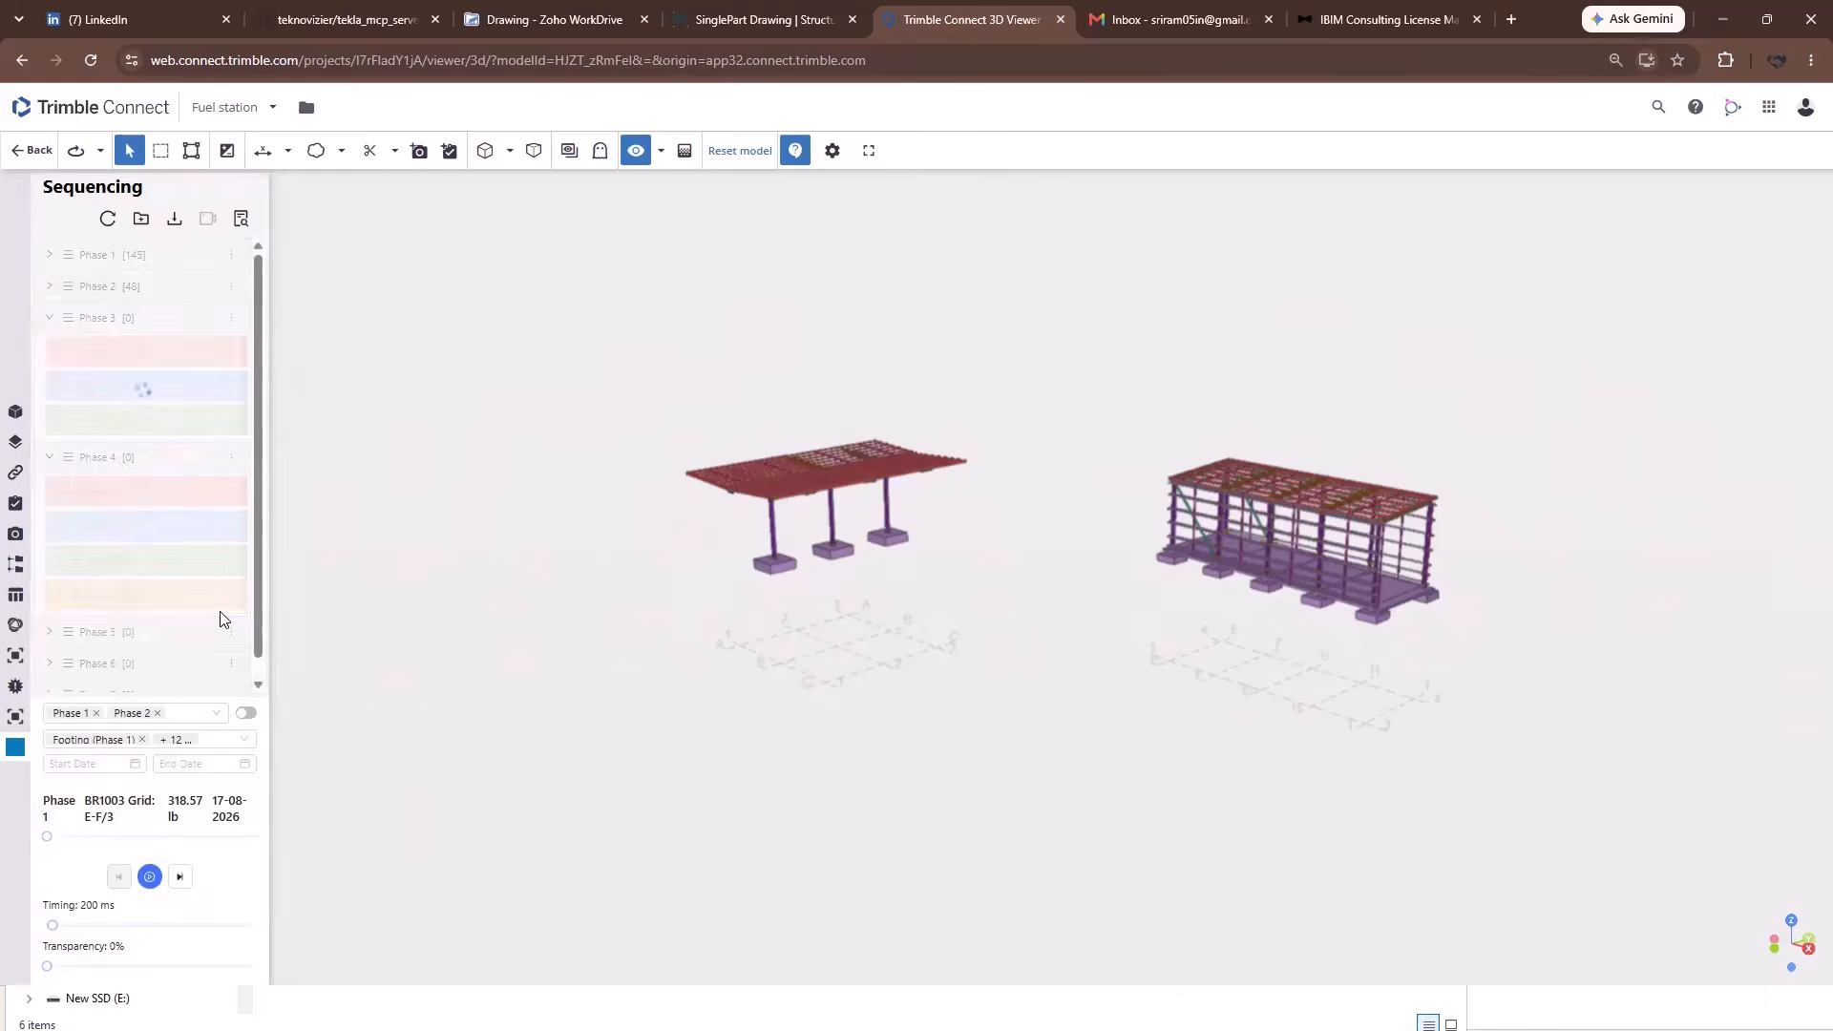
Expand Phase 5 to review its eight dated sub plans.
{"action": "scroll", "coordinate": [114, 420], "scroll_direction": "down", "scroll_amount": 1}
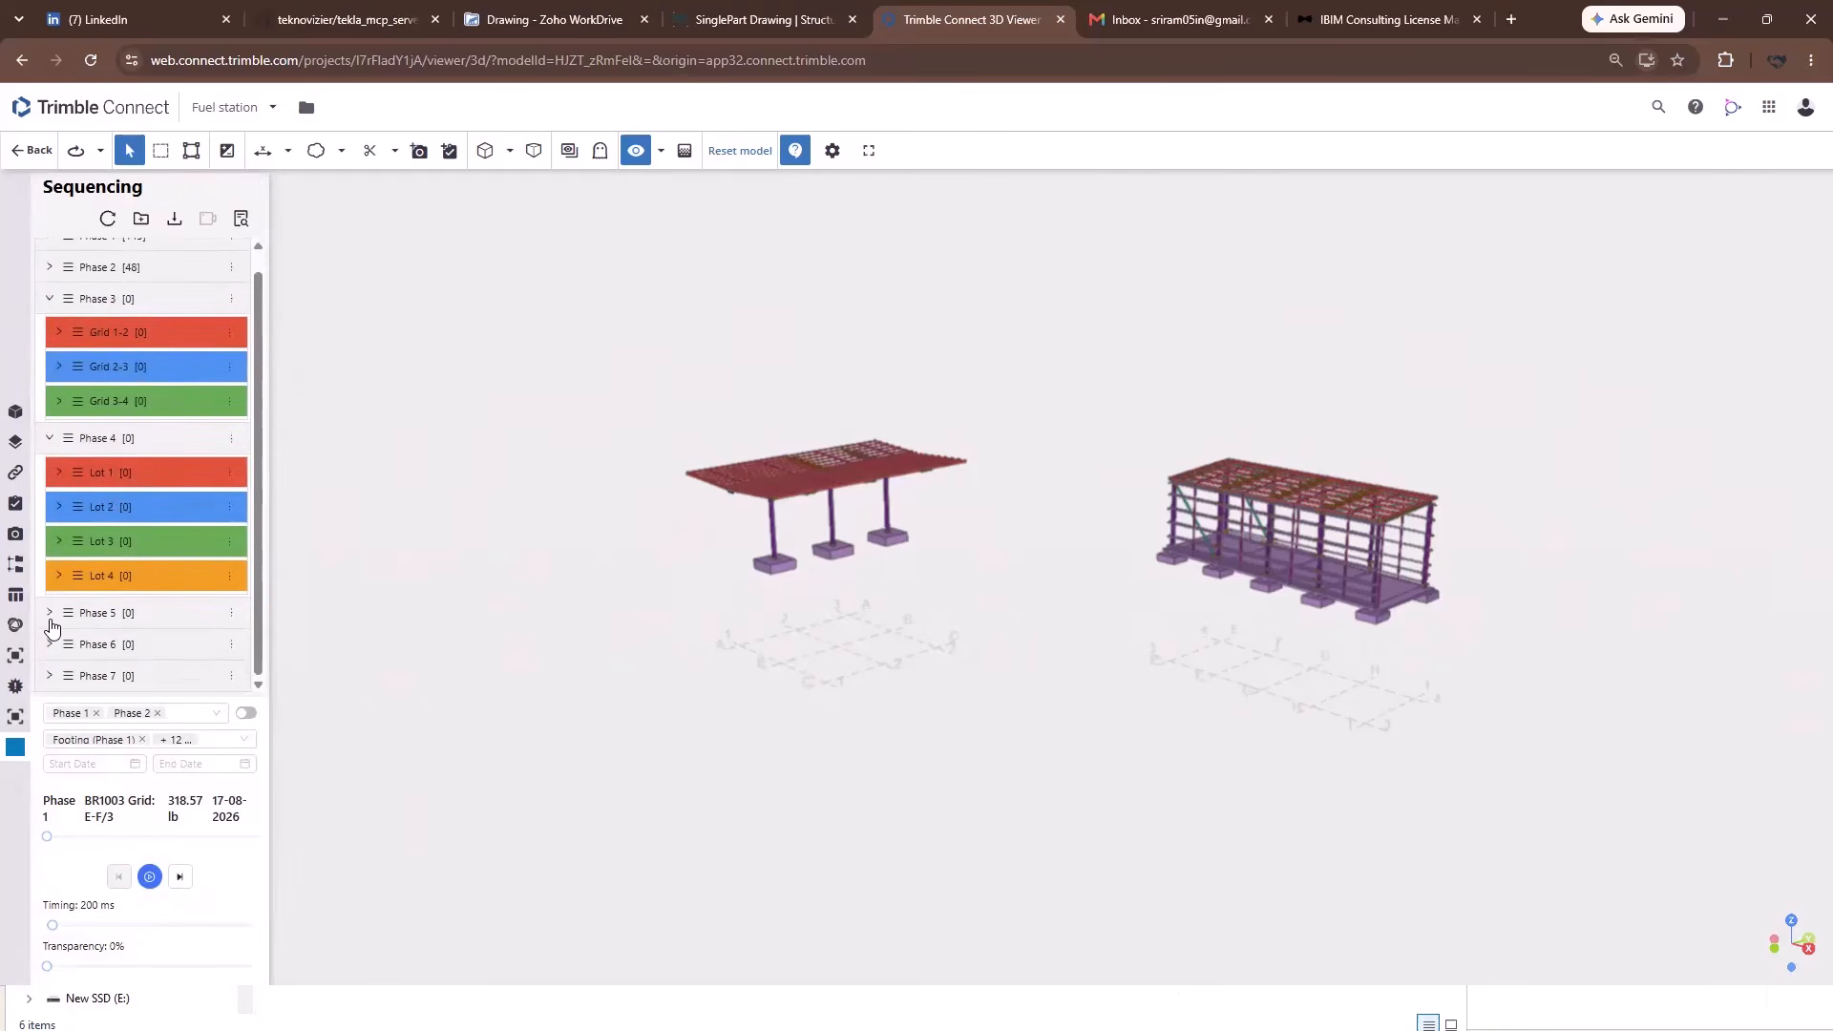
{"action": "left_click", "coordinate": [48, 617]}
{"action": "scroll", "coordinate": [86, 506], "scroll_direction": "down", "scroll_amount": 3}
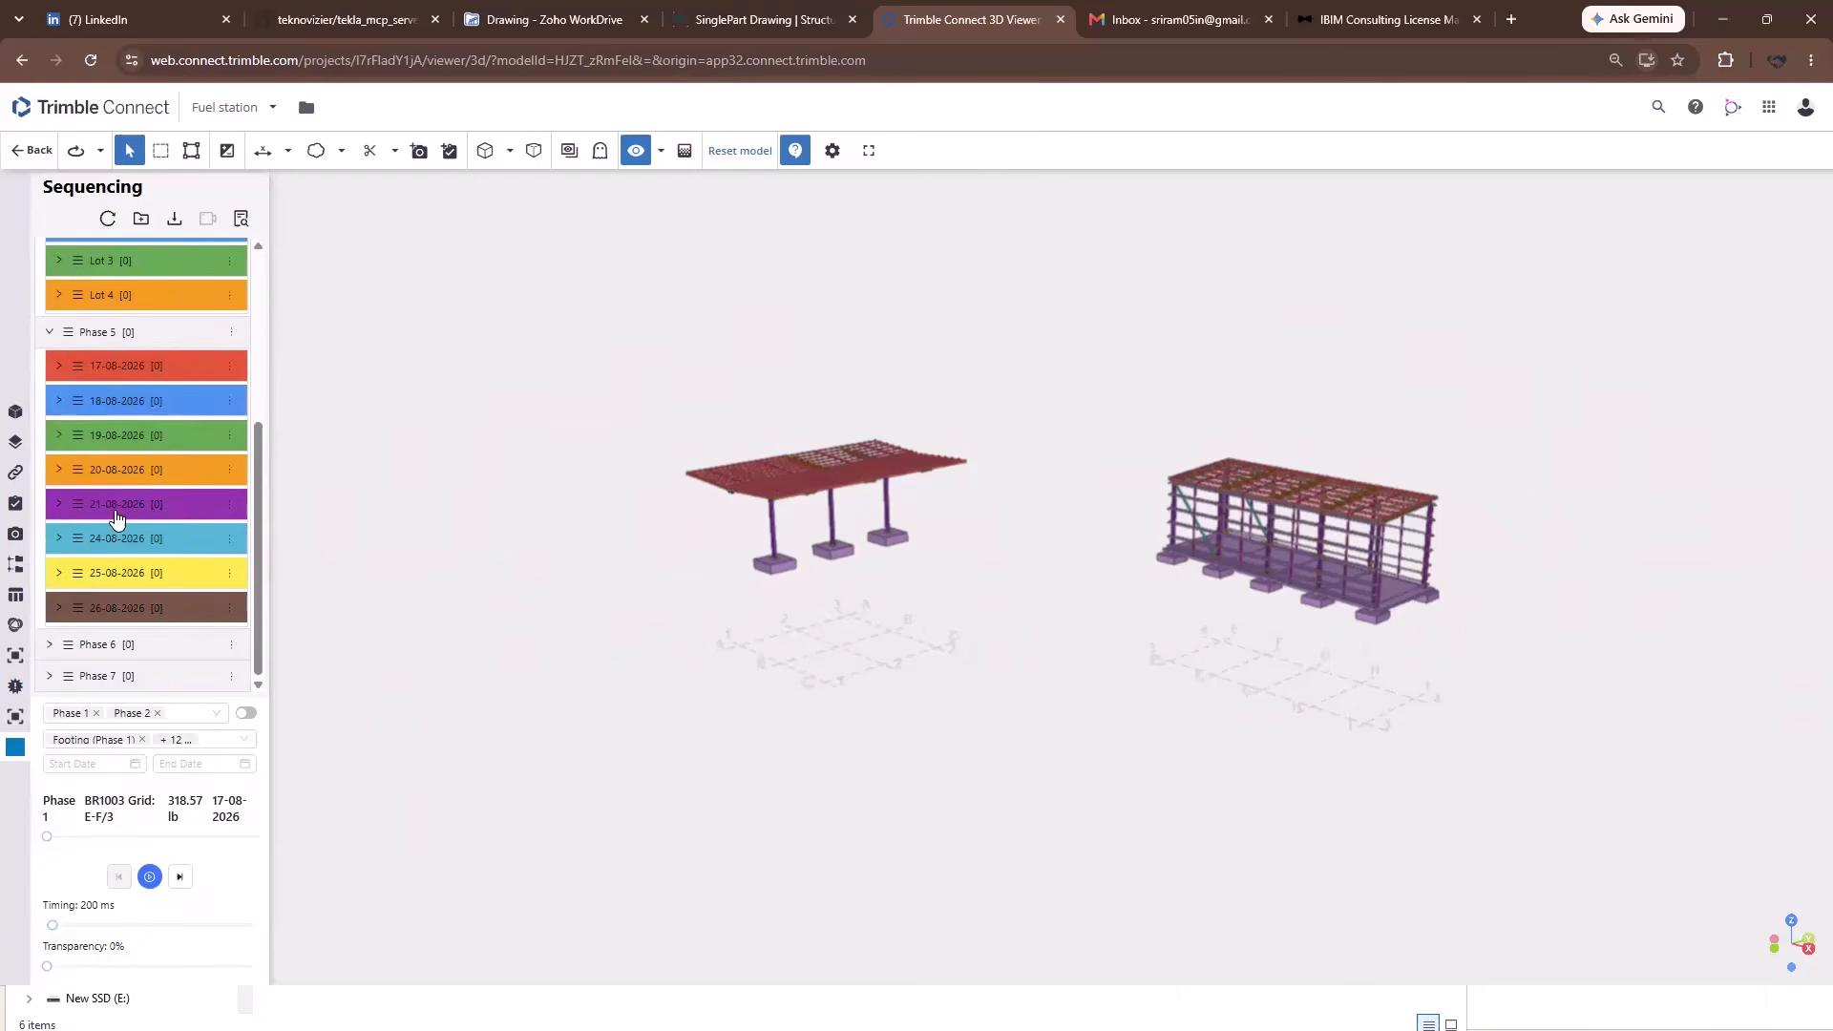
{"action": "left_click", "coordinate": [49, 645]}
Start Assembly Names sub plans for Phase 6 and tick COLUMN and GIRT.
{"action": "left_click", "coordinate": [231, 644]}
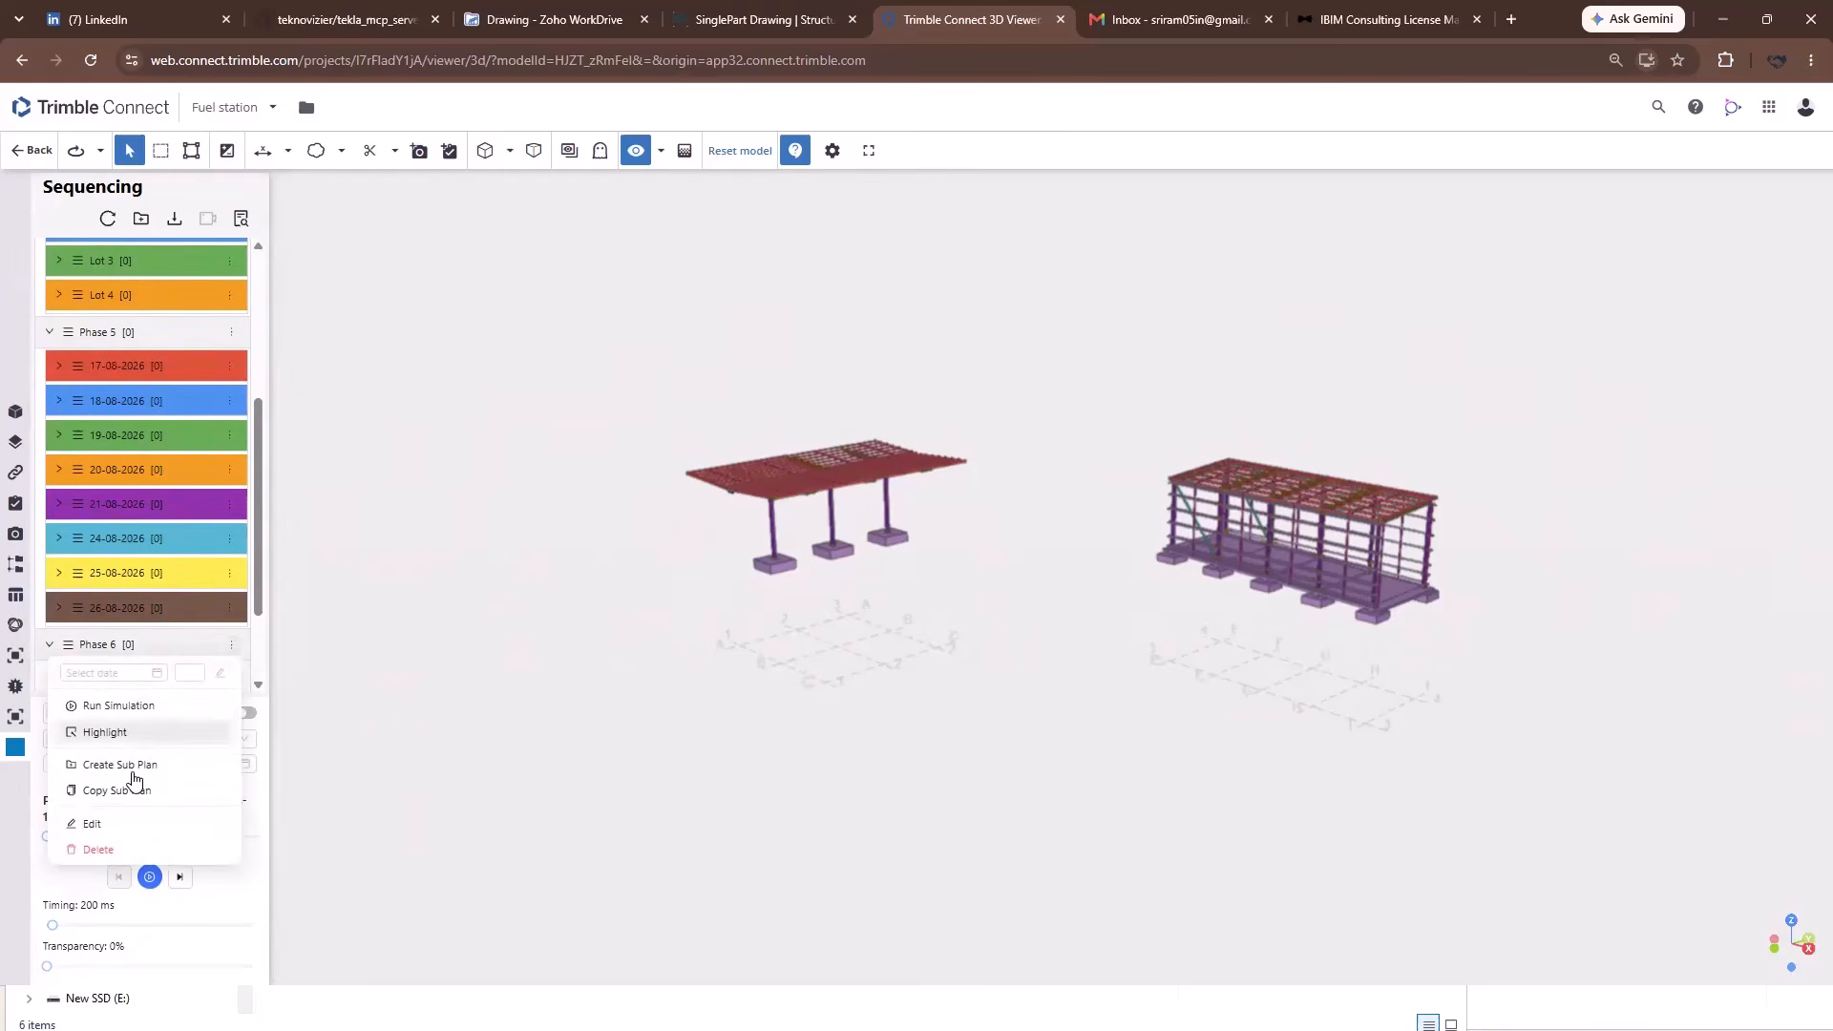
{"action": "left_click", "coordinate": [131, 765]}
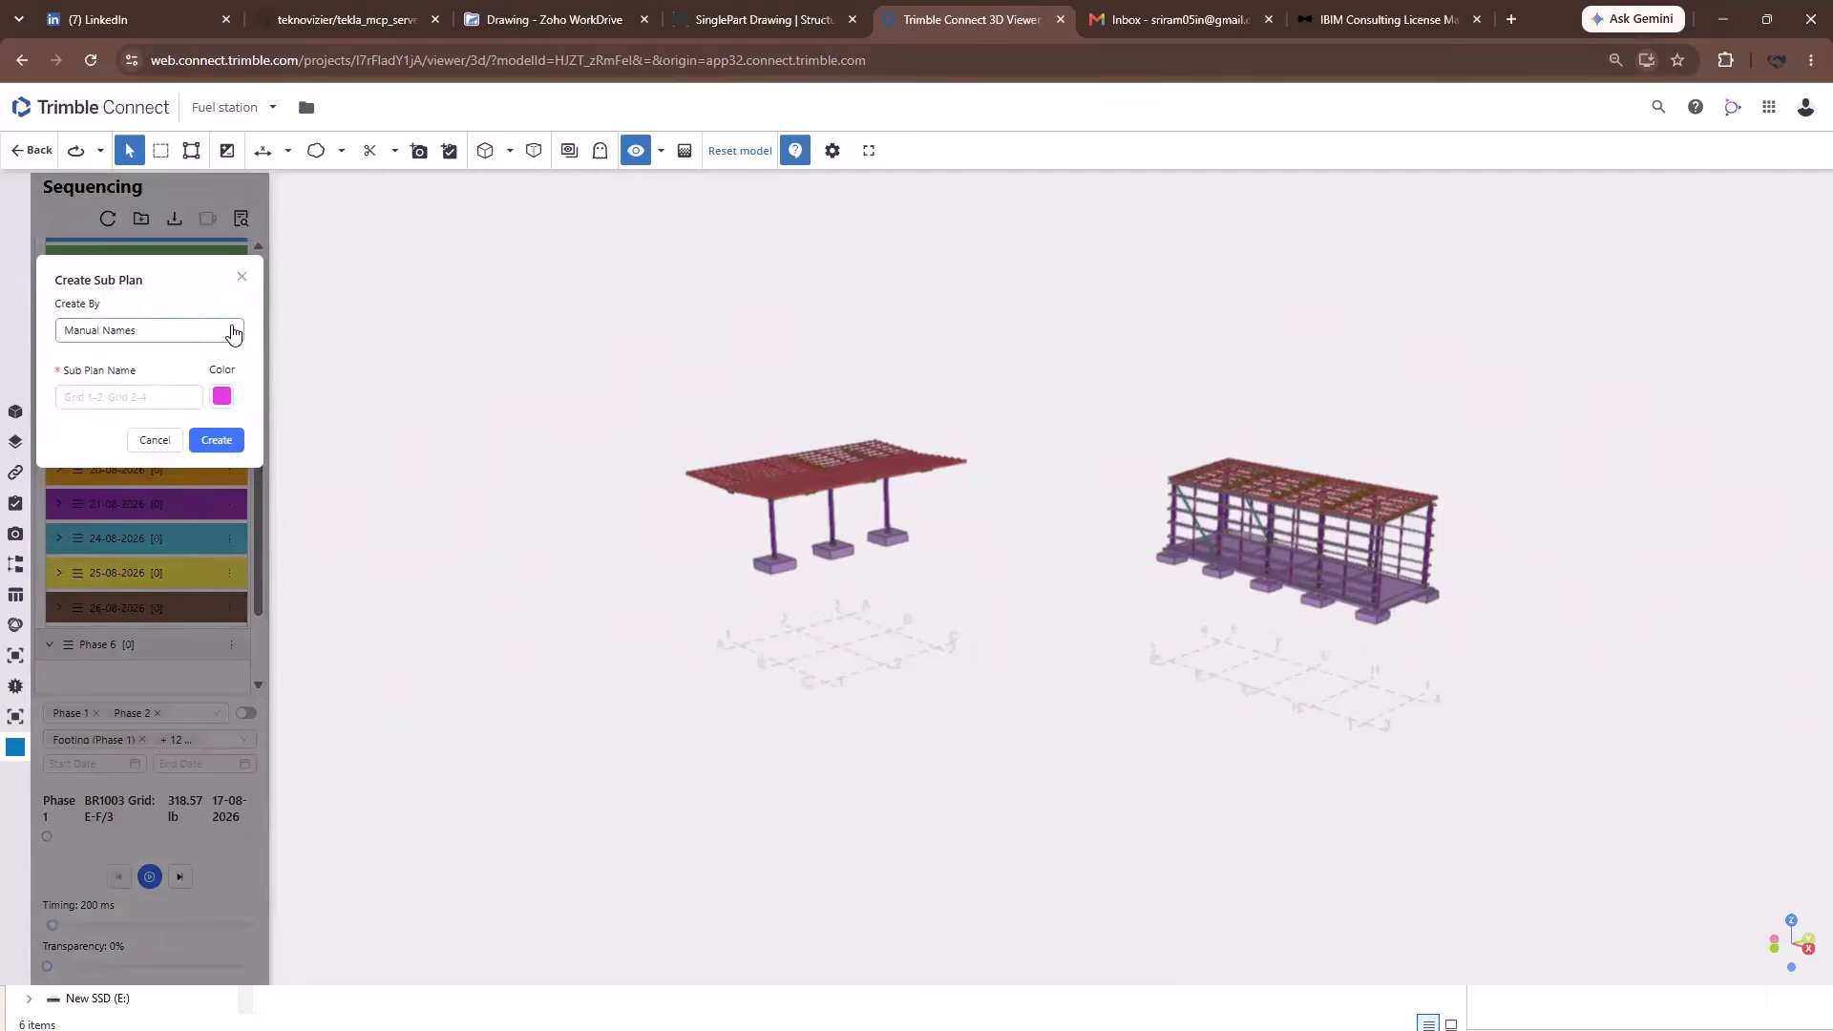
{"action": "left_click", "coordinate": [232, 329]}
{"action": "left_click", "coordinate": [105, 434]}
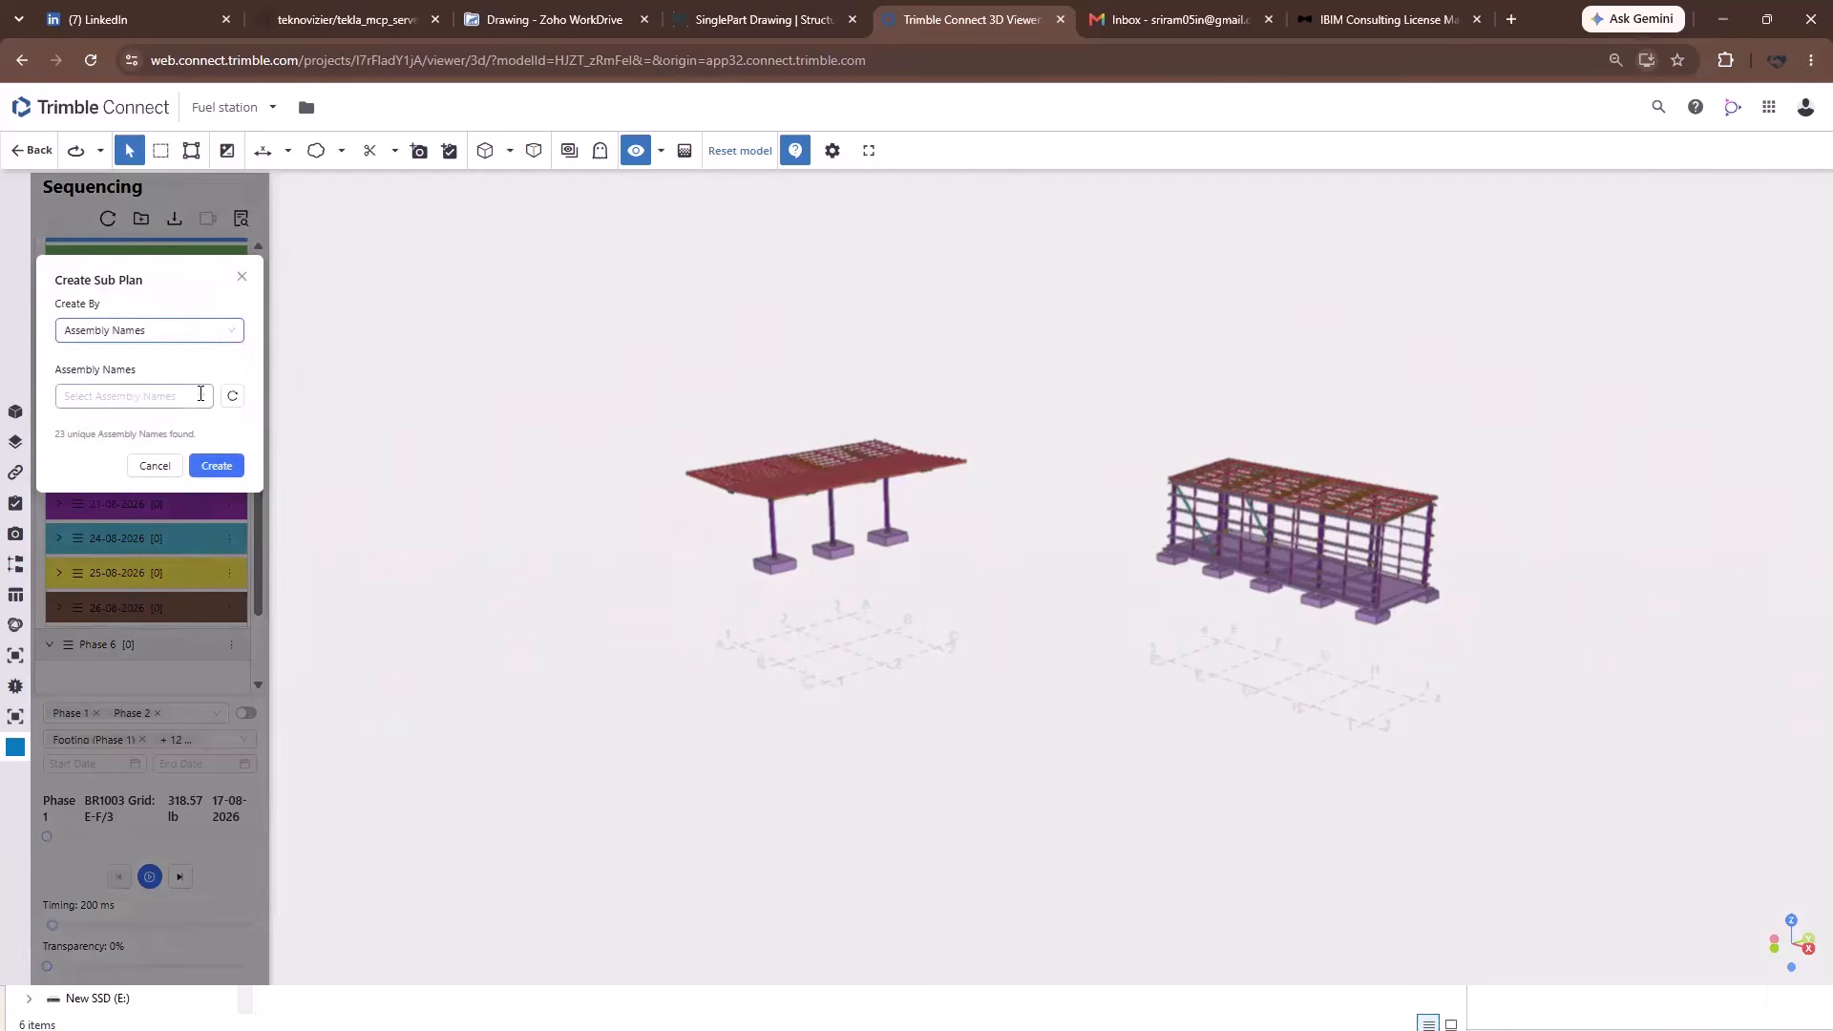
{"action": "left_click", "coordinate": [201, 395]}
{"action": "scroll", "coordinate": [201, 531], "scroll_direction": "down", "scroll_amount": 3}
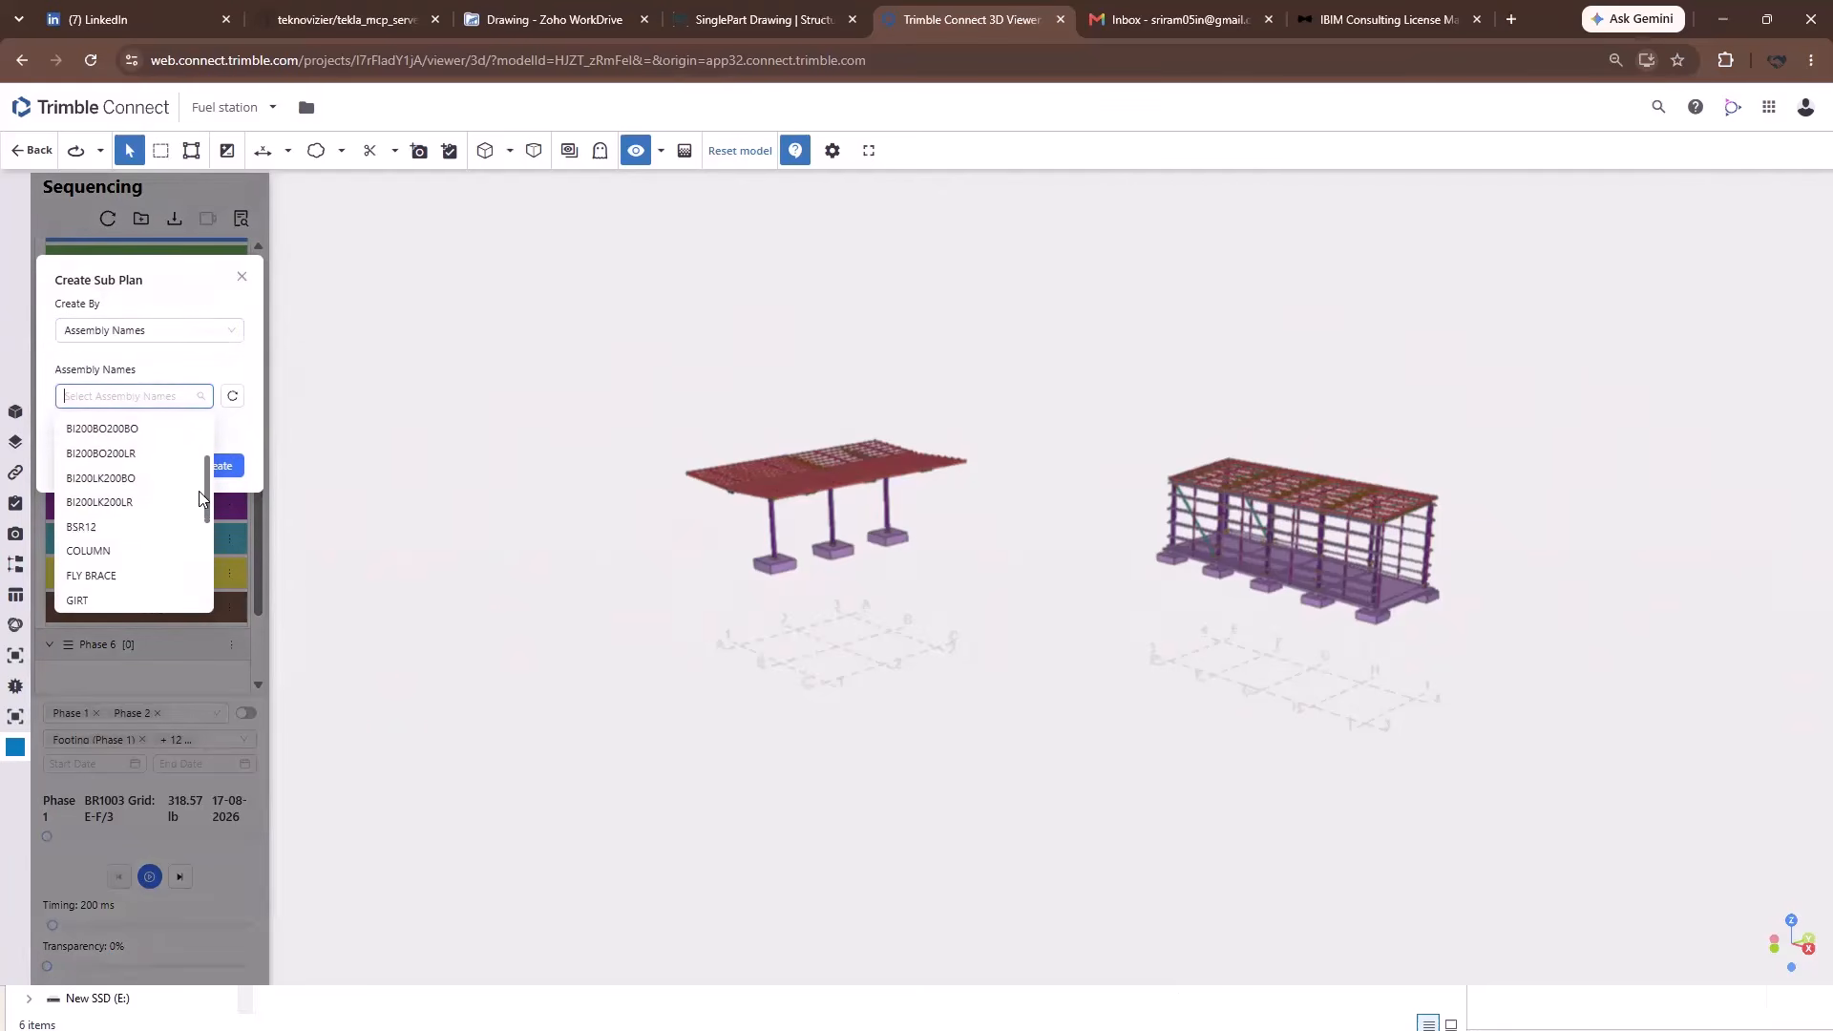
{"action": "scroll", "coordinate": [117, 472], "scroll_direction": "up", "scroll_amount": 1}
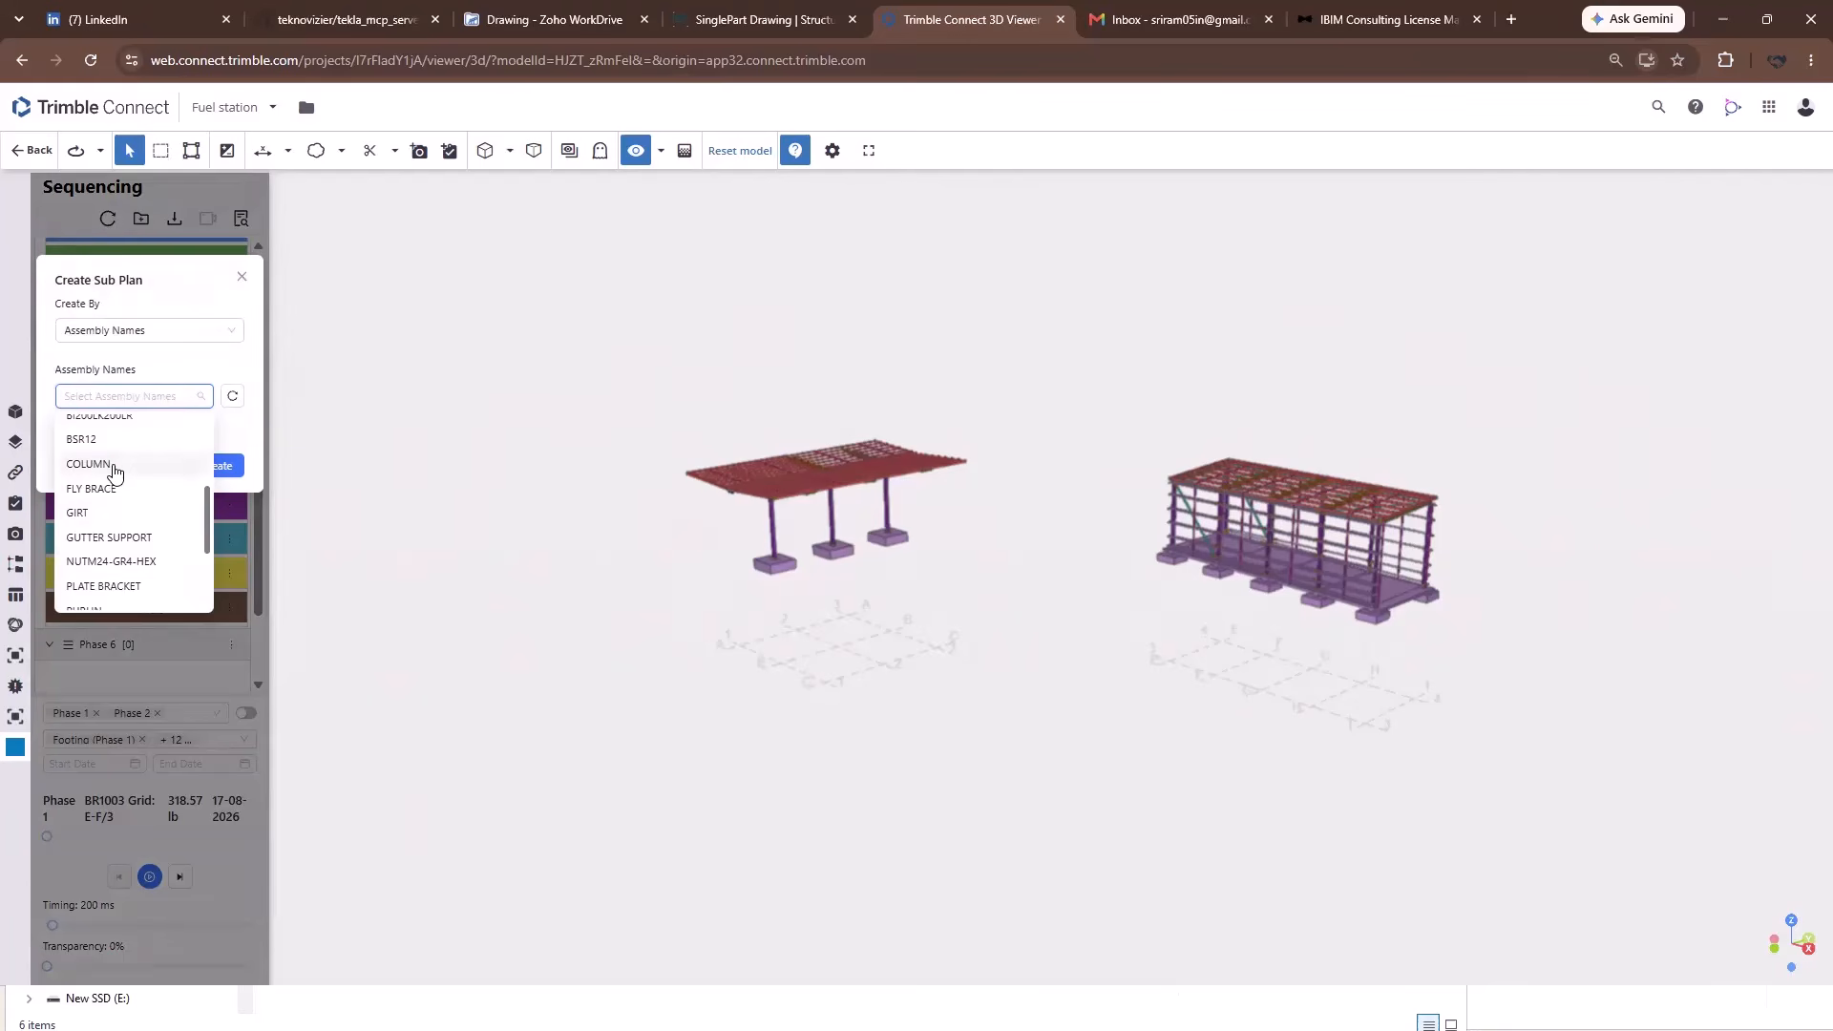
{"action": "left_click", "coordinate": [114, 466]}
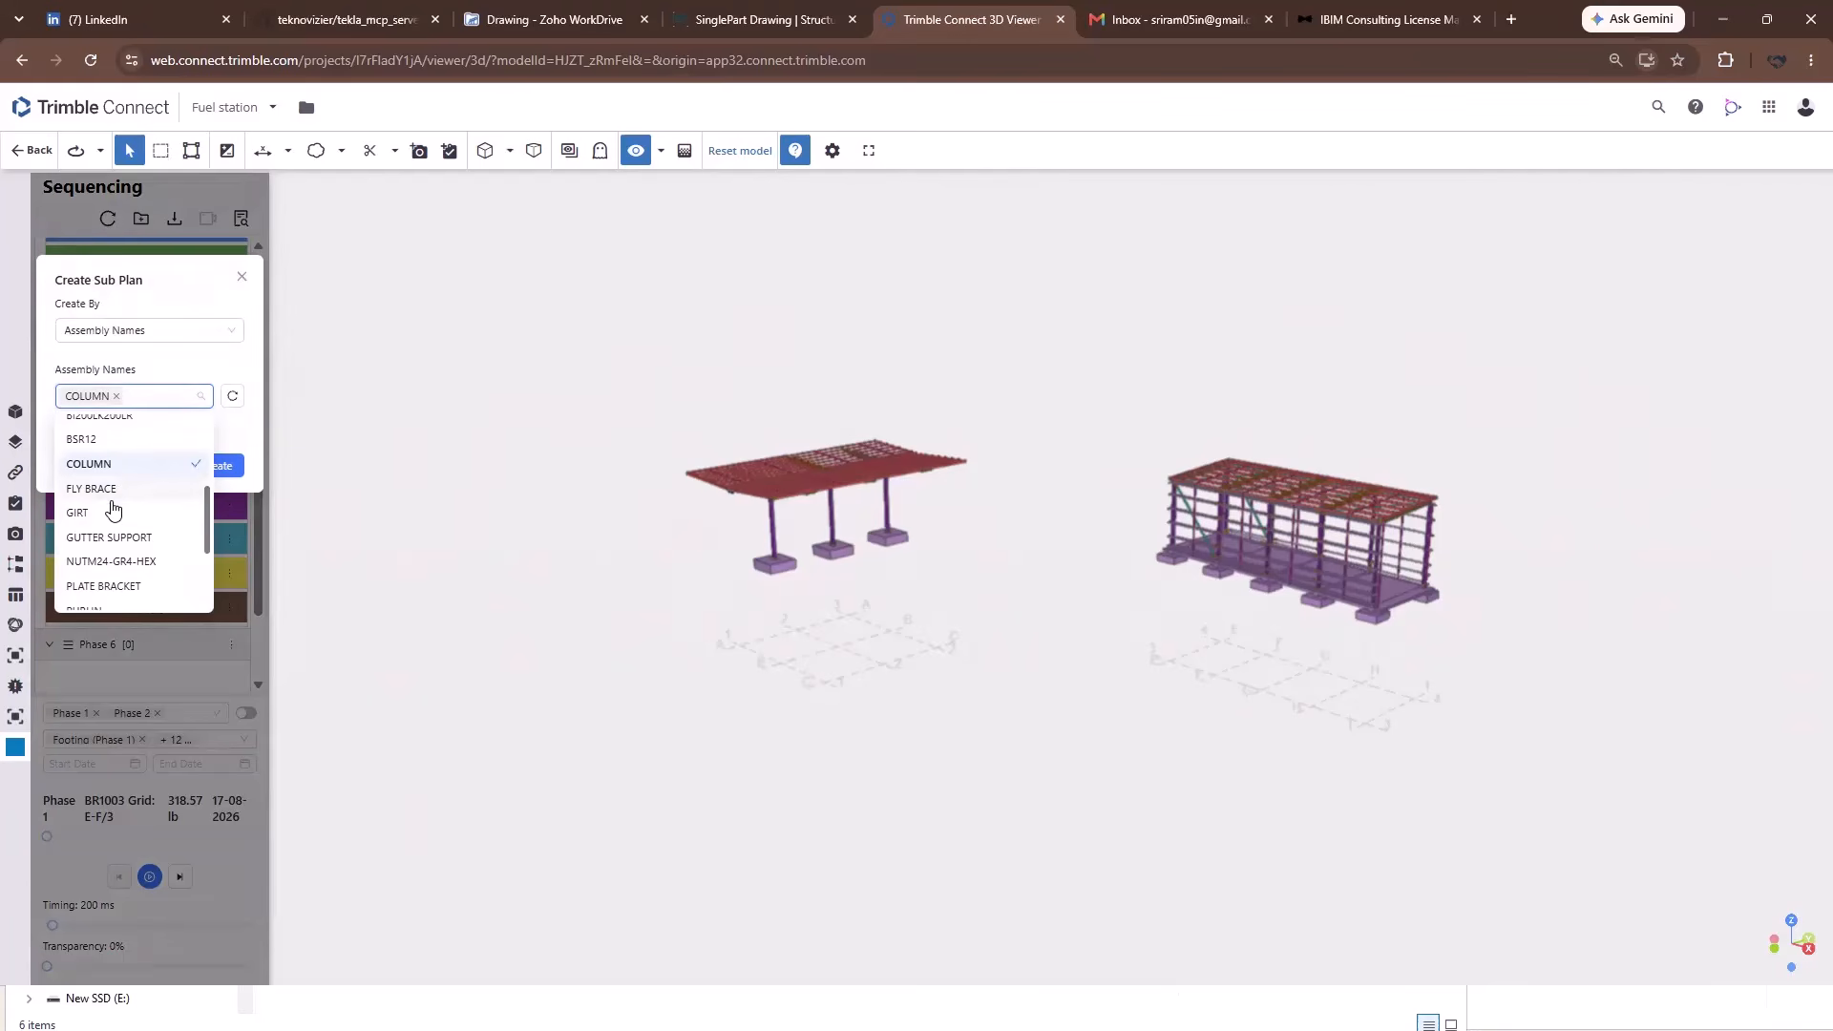
{"action": "left_click", "coordinate": [98, 515]}
Also tick PURLIN, RAFTER and ROOF BRACE, then create the five sub plans.
{"action": "scroll", "coordinate": [185, 513], "scroll_direction": "down", "scroll_amount": 3}
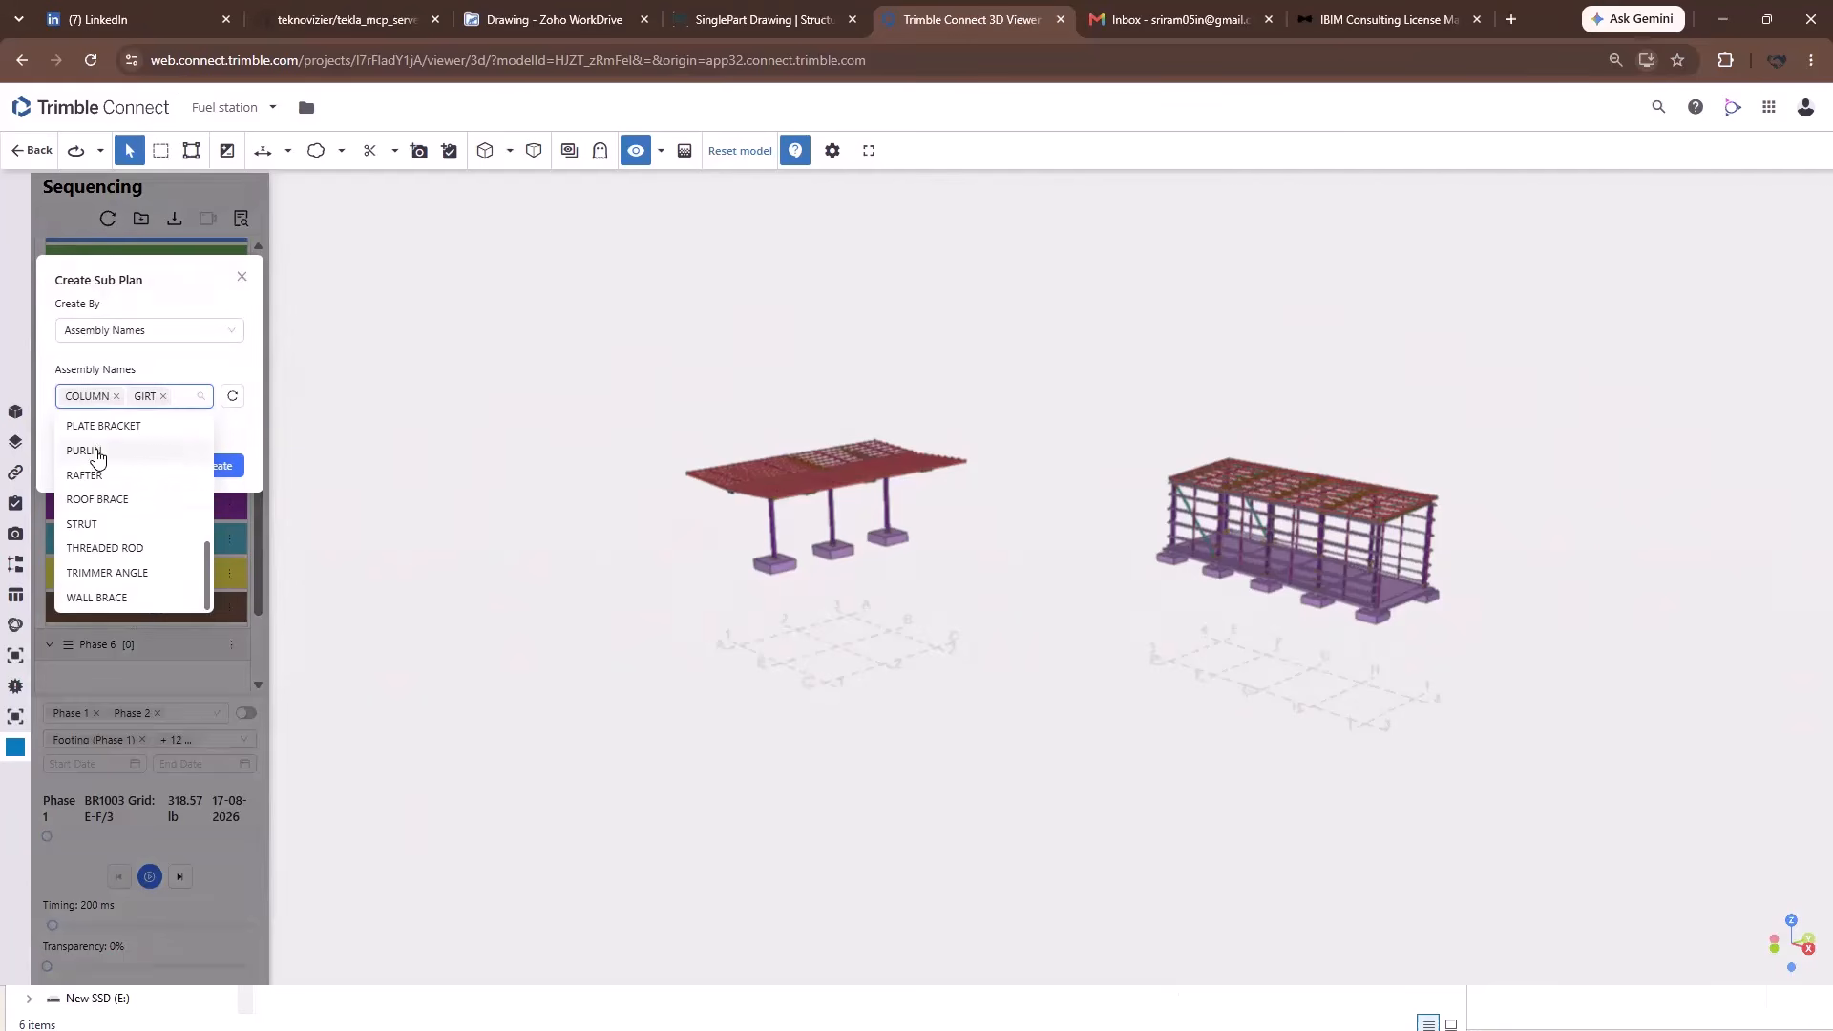
{"action": "left_click", "coordinate": [95, 454]}
{"action": "left_click", "coordinate": [104, 477]}
{"action": "left_click", "coordinate": [121, 499]}
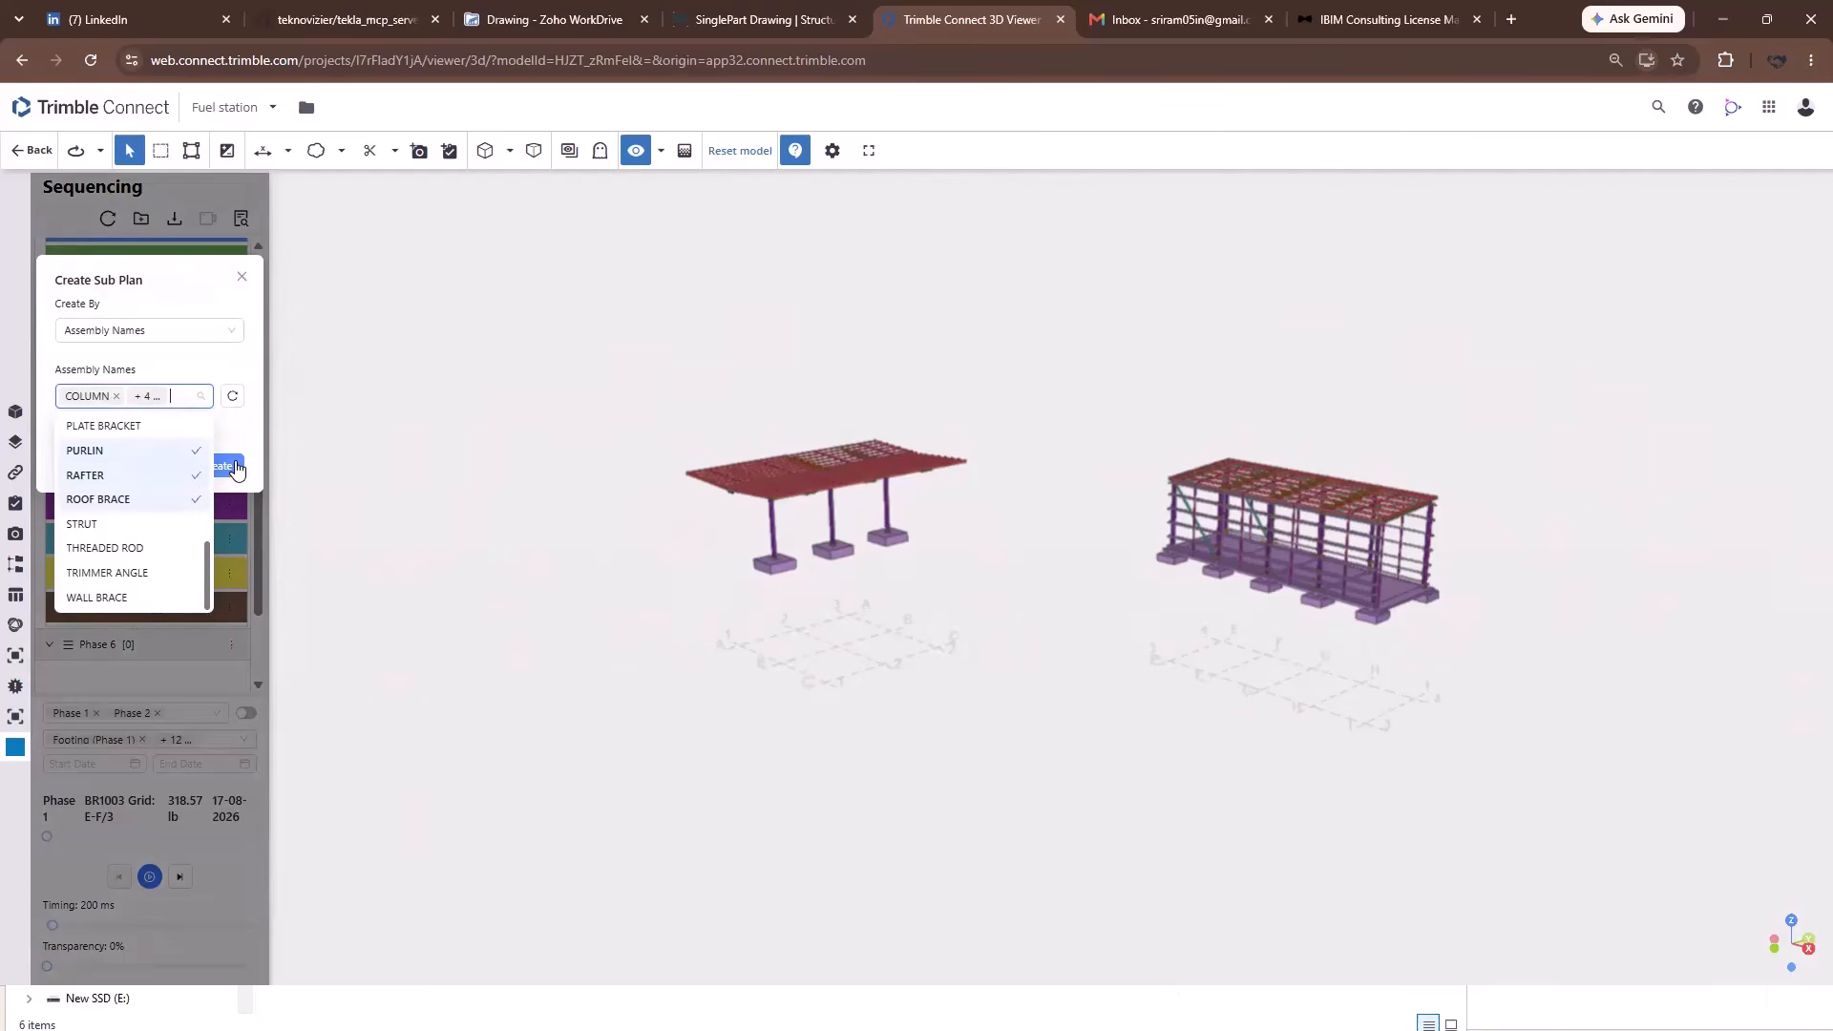
{"action": "left_click", "coordinate": [239, 435]}
{"action": "left_click", "coordinate": [220, 466]}
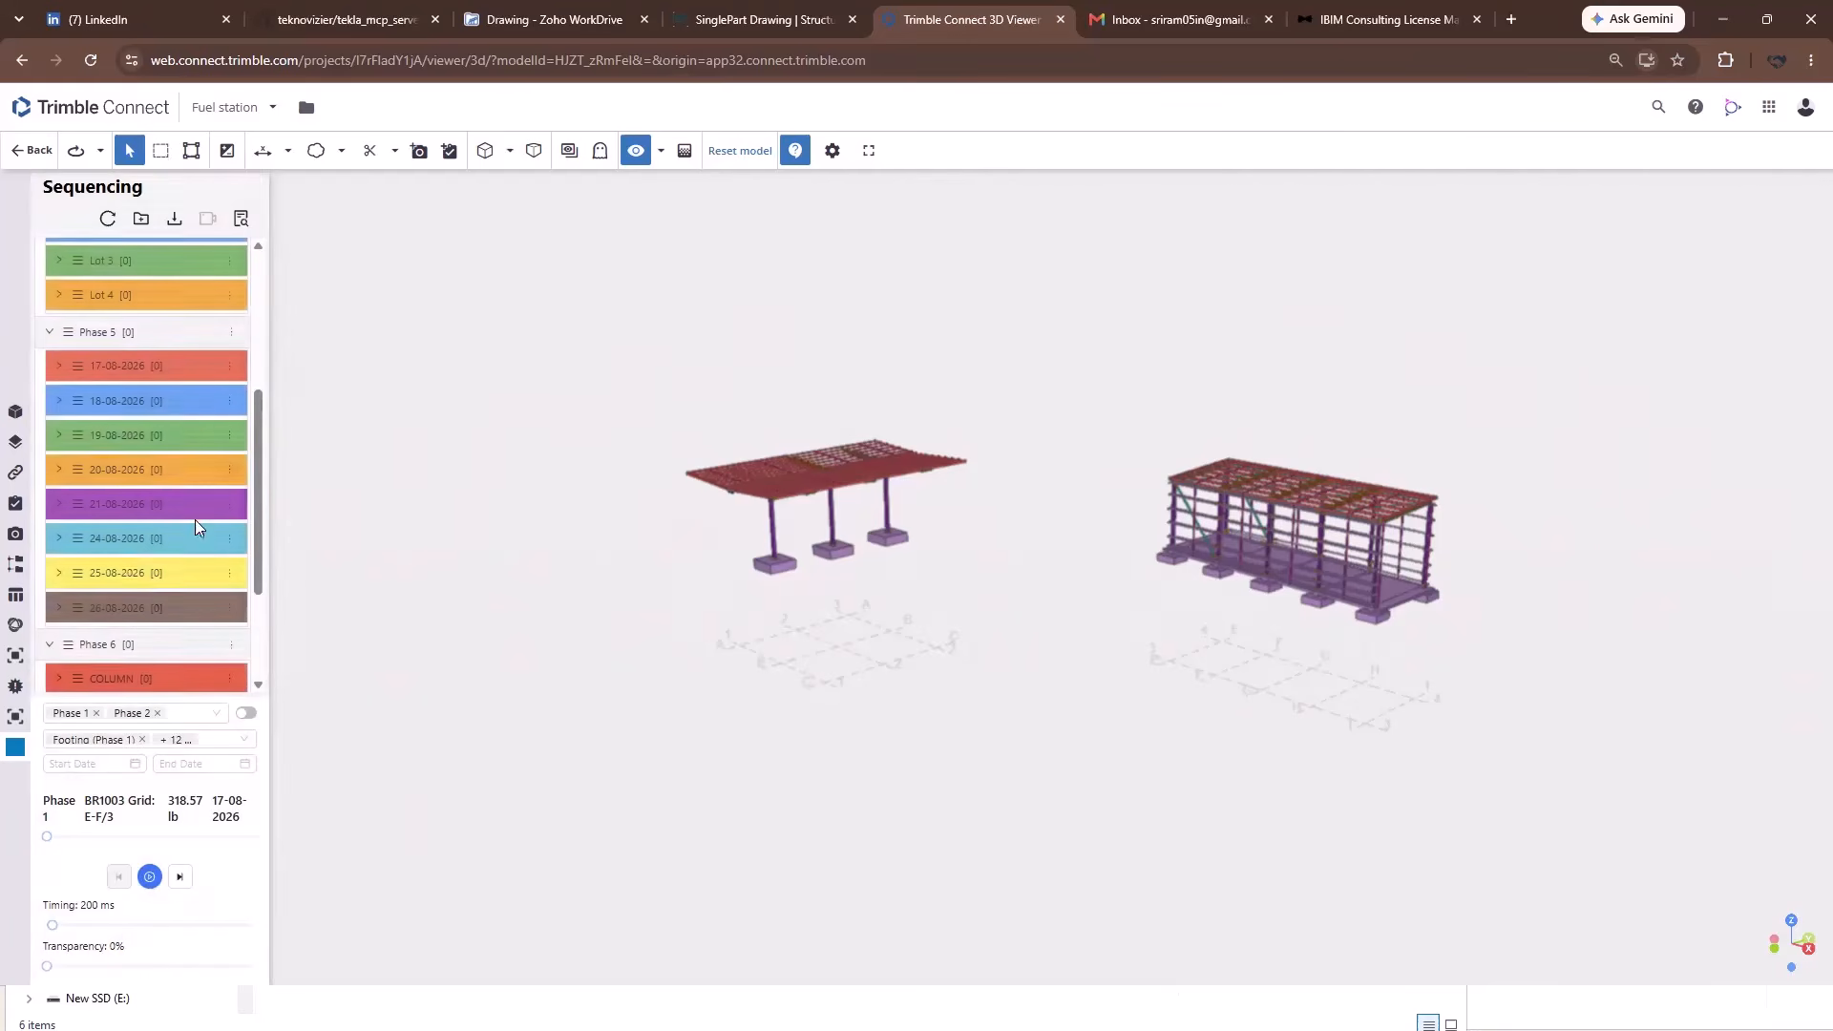
{"action": "scroll", "coordinate": [101, 611], "scroll_direction": "down", "scroll_amount": 2}
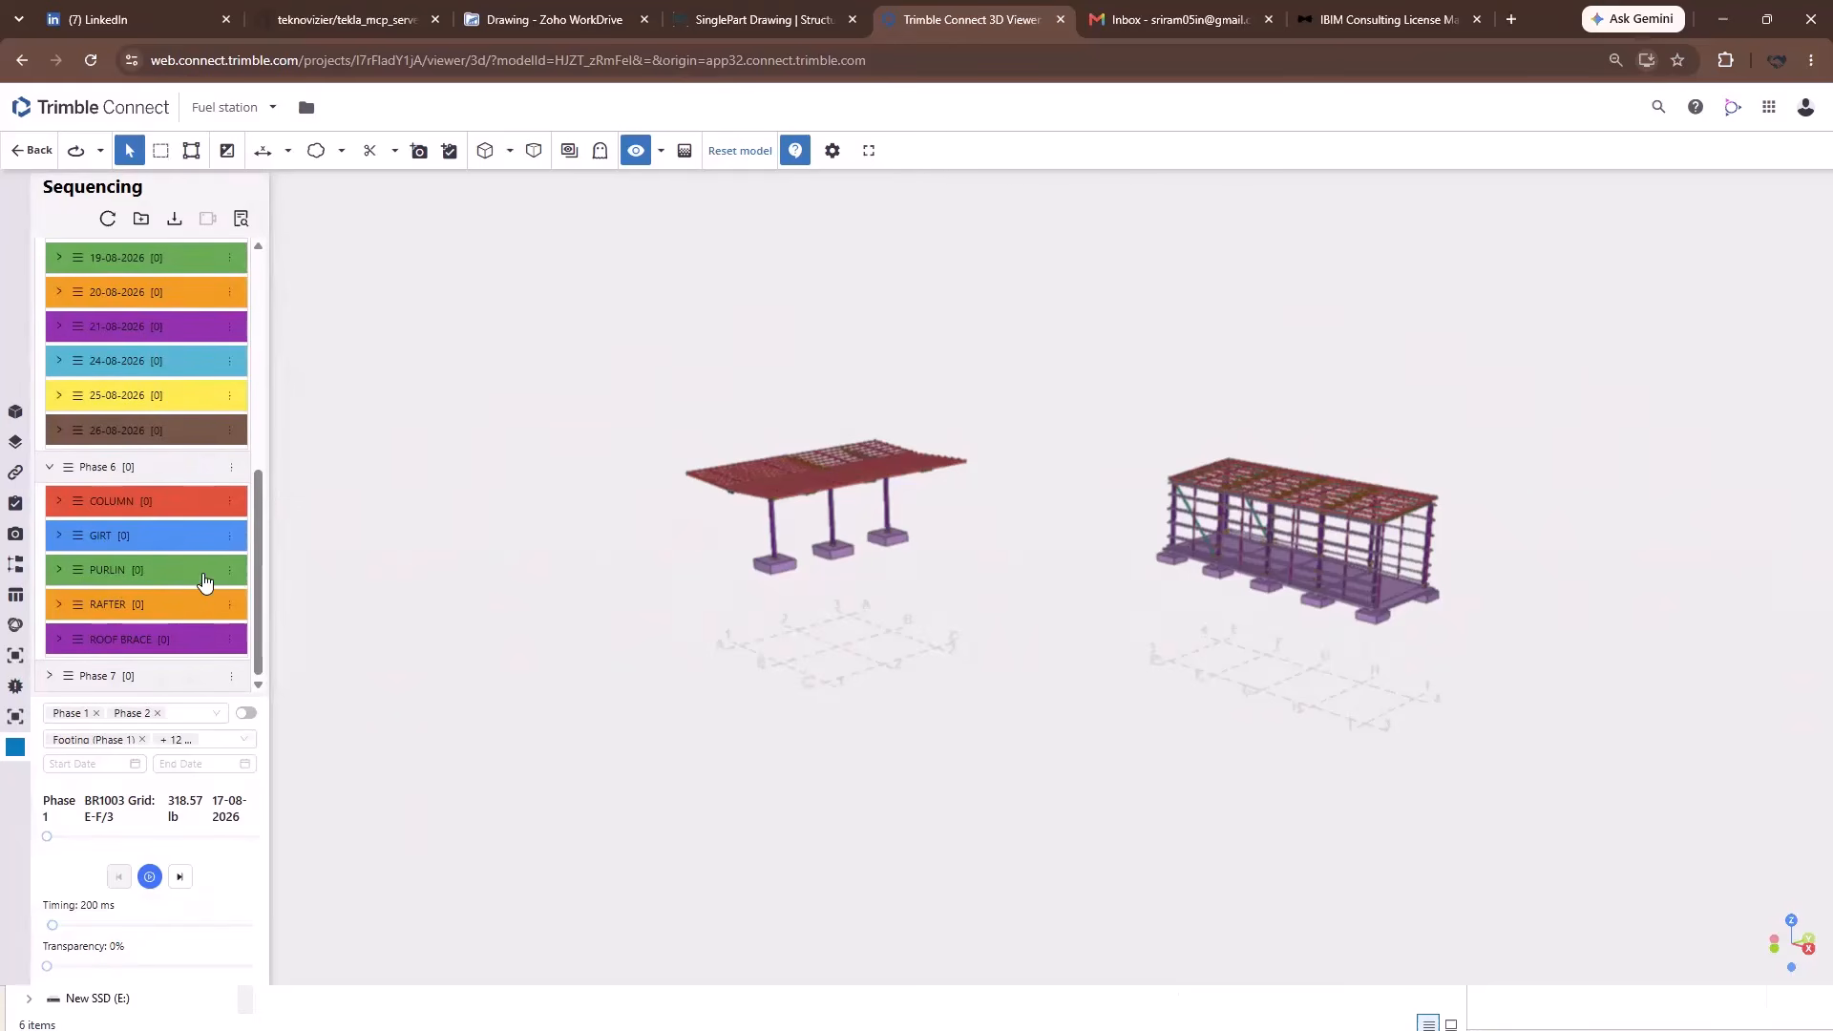
{"action": "left_click", "coordinate": [231, 678]}
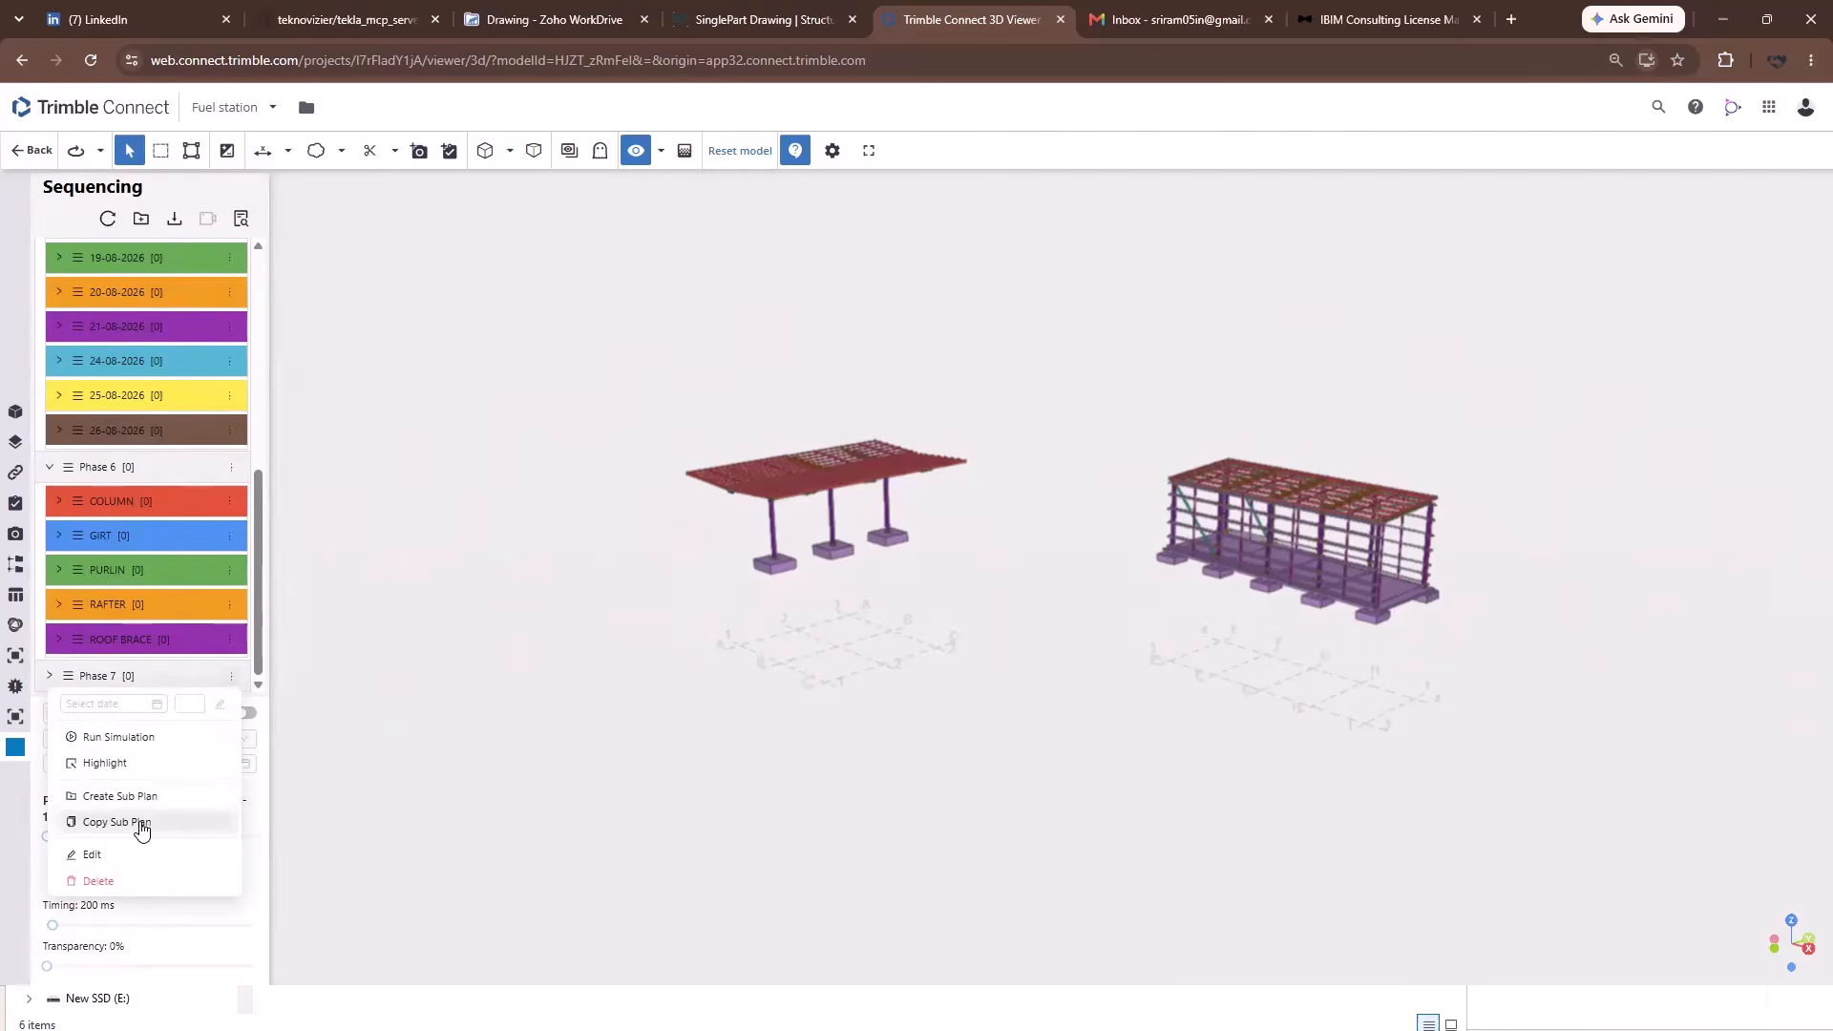
Copy Phase 1's six sub plans into Phase 7 and expand Phase 7 to check them.
{"action": "left_click", "coordinate": [142, 825]}
{"action": "left_click", "coordinate": [130, 315]}
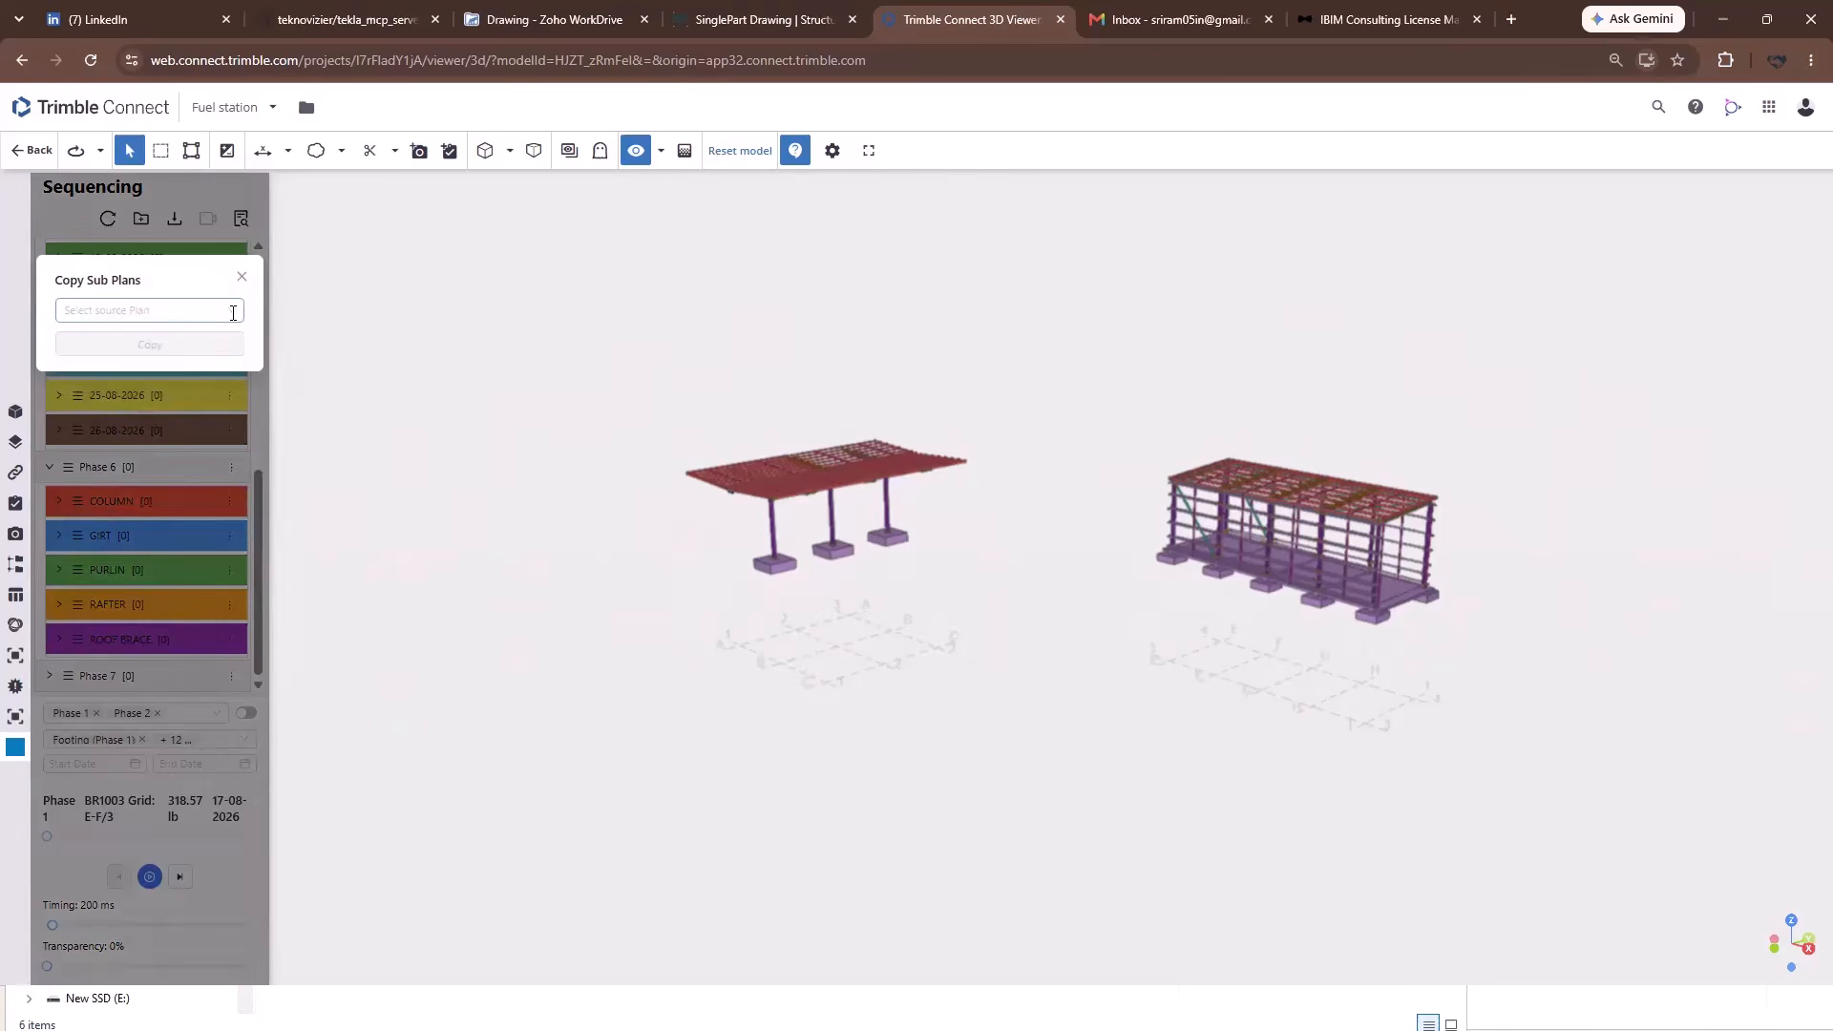
{"action": "left_click", "coordinate": [88, 342]}
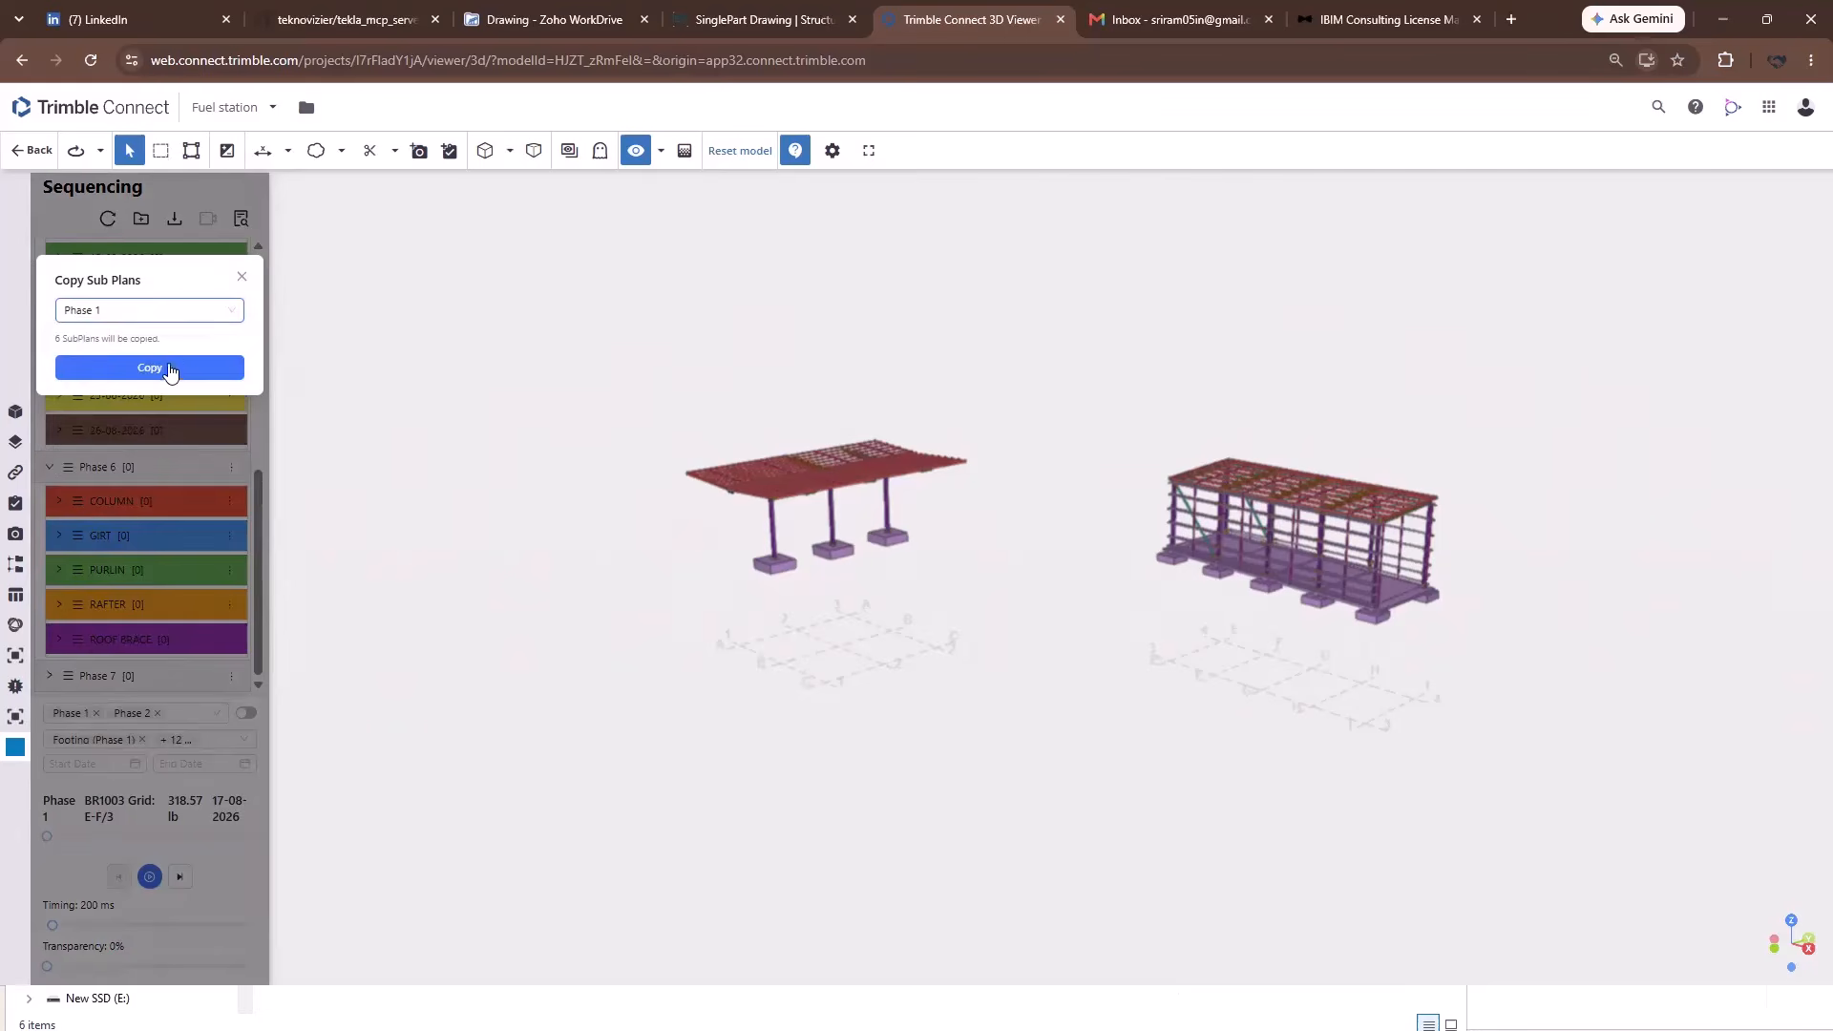
{"action": "left_click", "coordinate": [152, 368]}
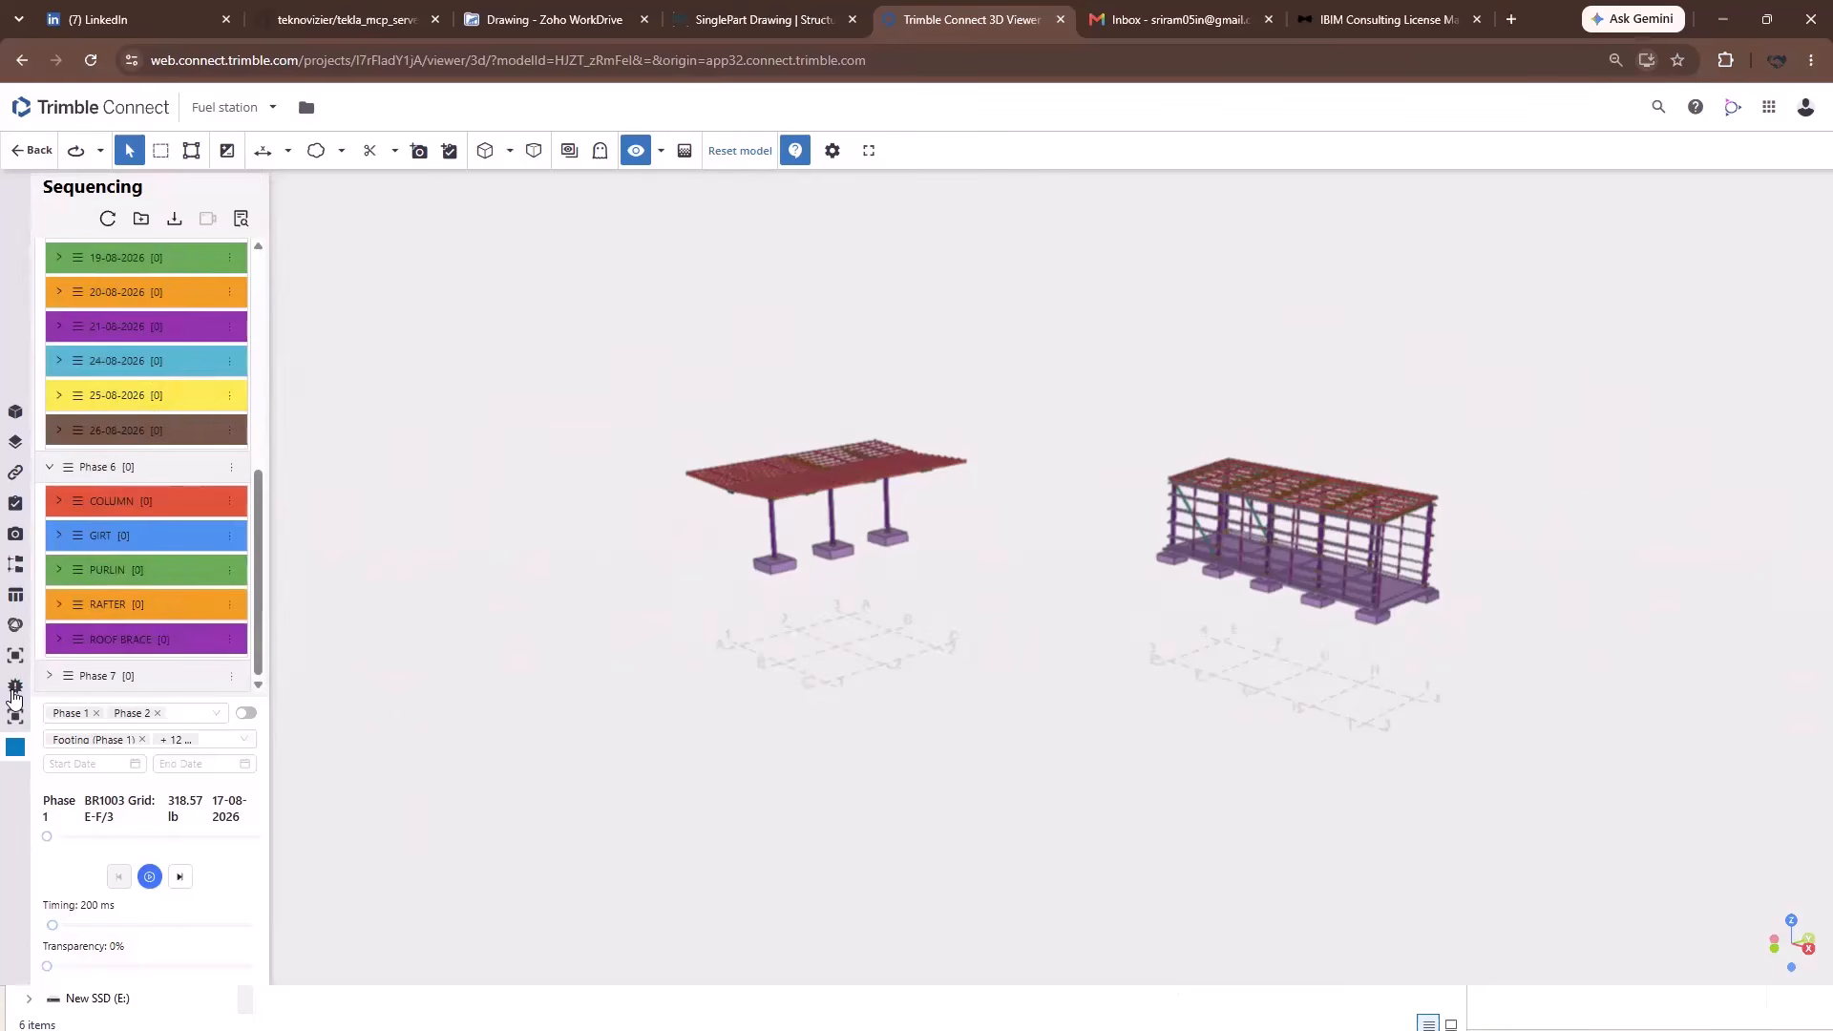
{"action": "left_click", "coordinate": [48, 676]}
{"action": "scroll", "coordinate": [131, 535], "scroll_direction": "down", "scroll_amount": 2}
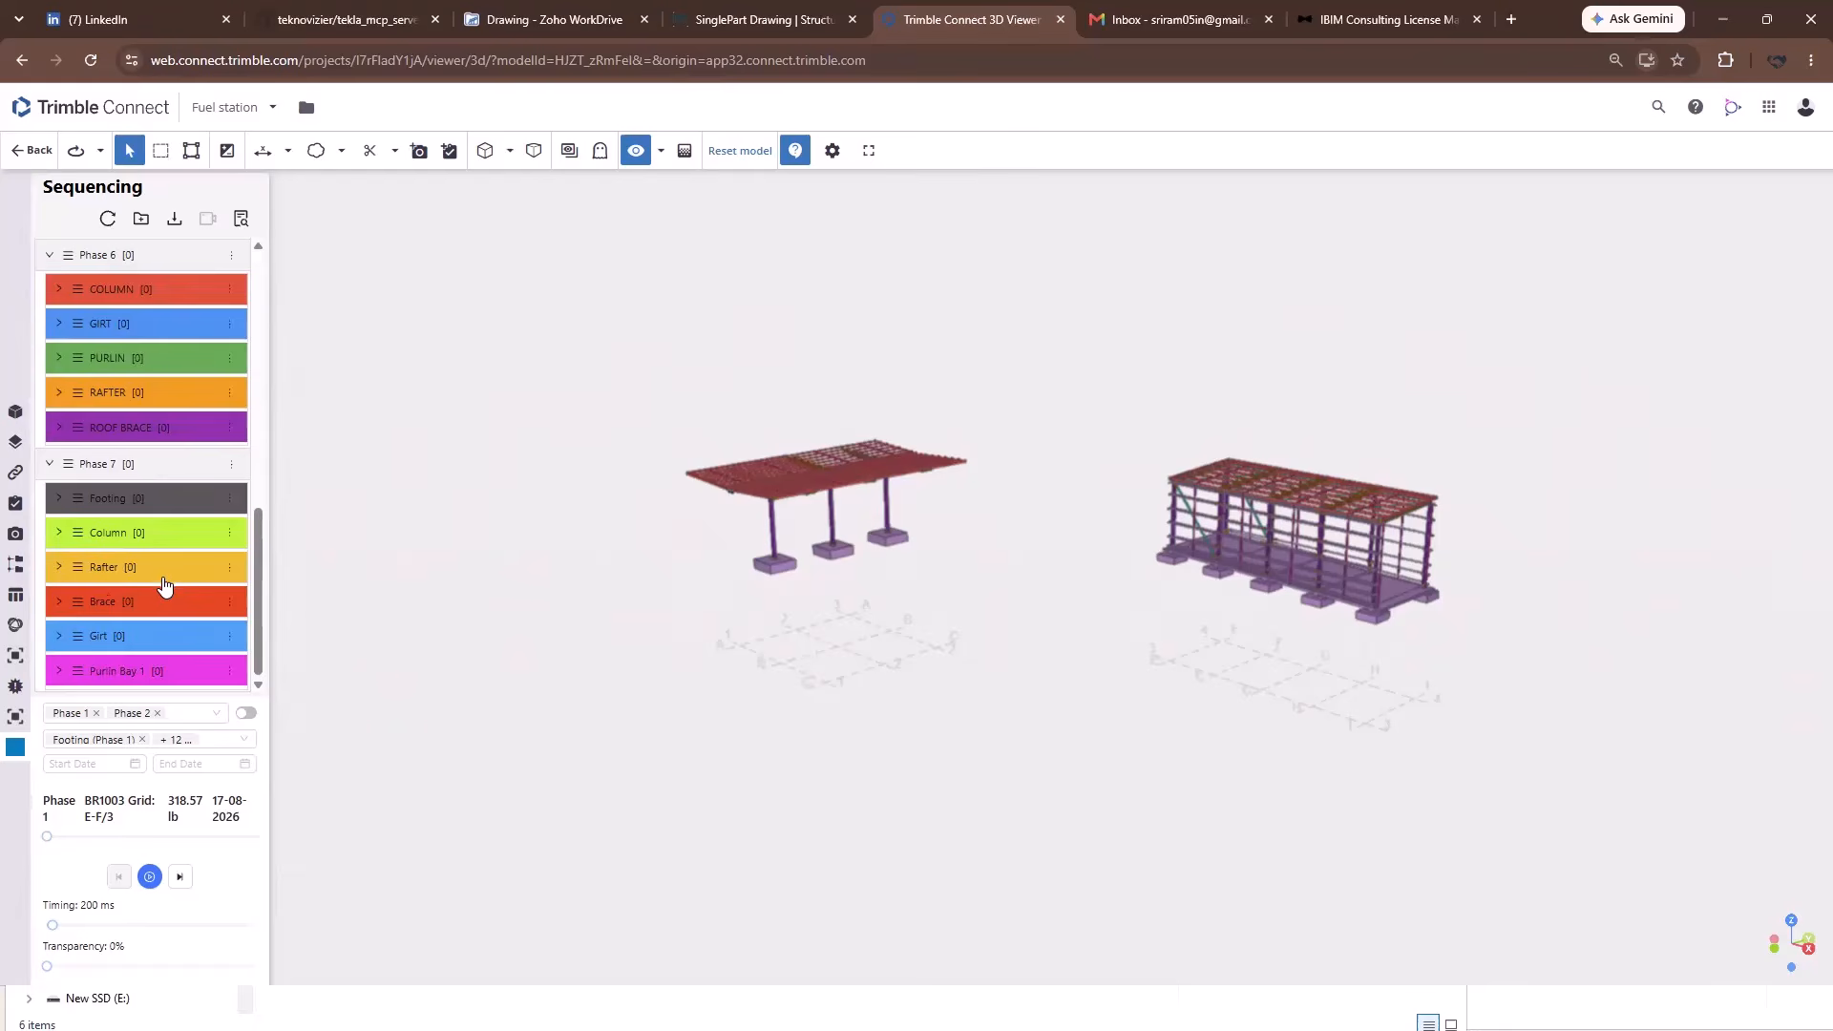
{"action": "scroll", "coordinate": [158, 592], "scroll_direction": "up", "scroll_amount": 5}
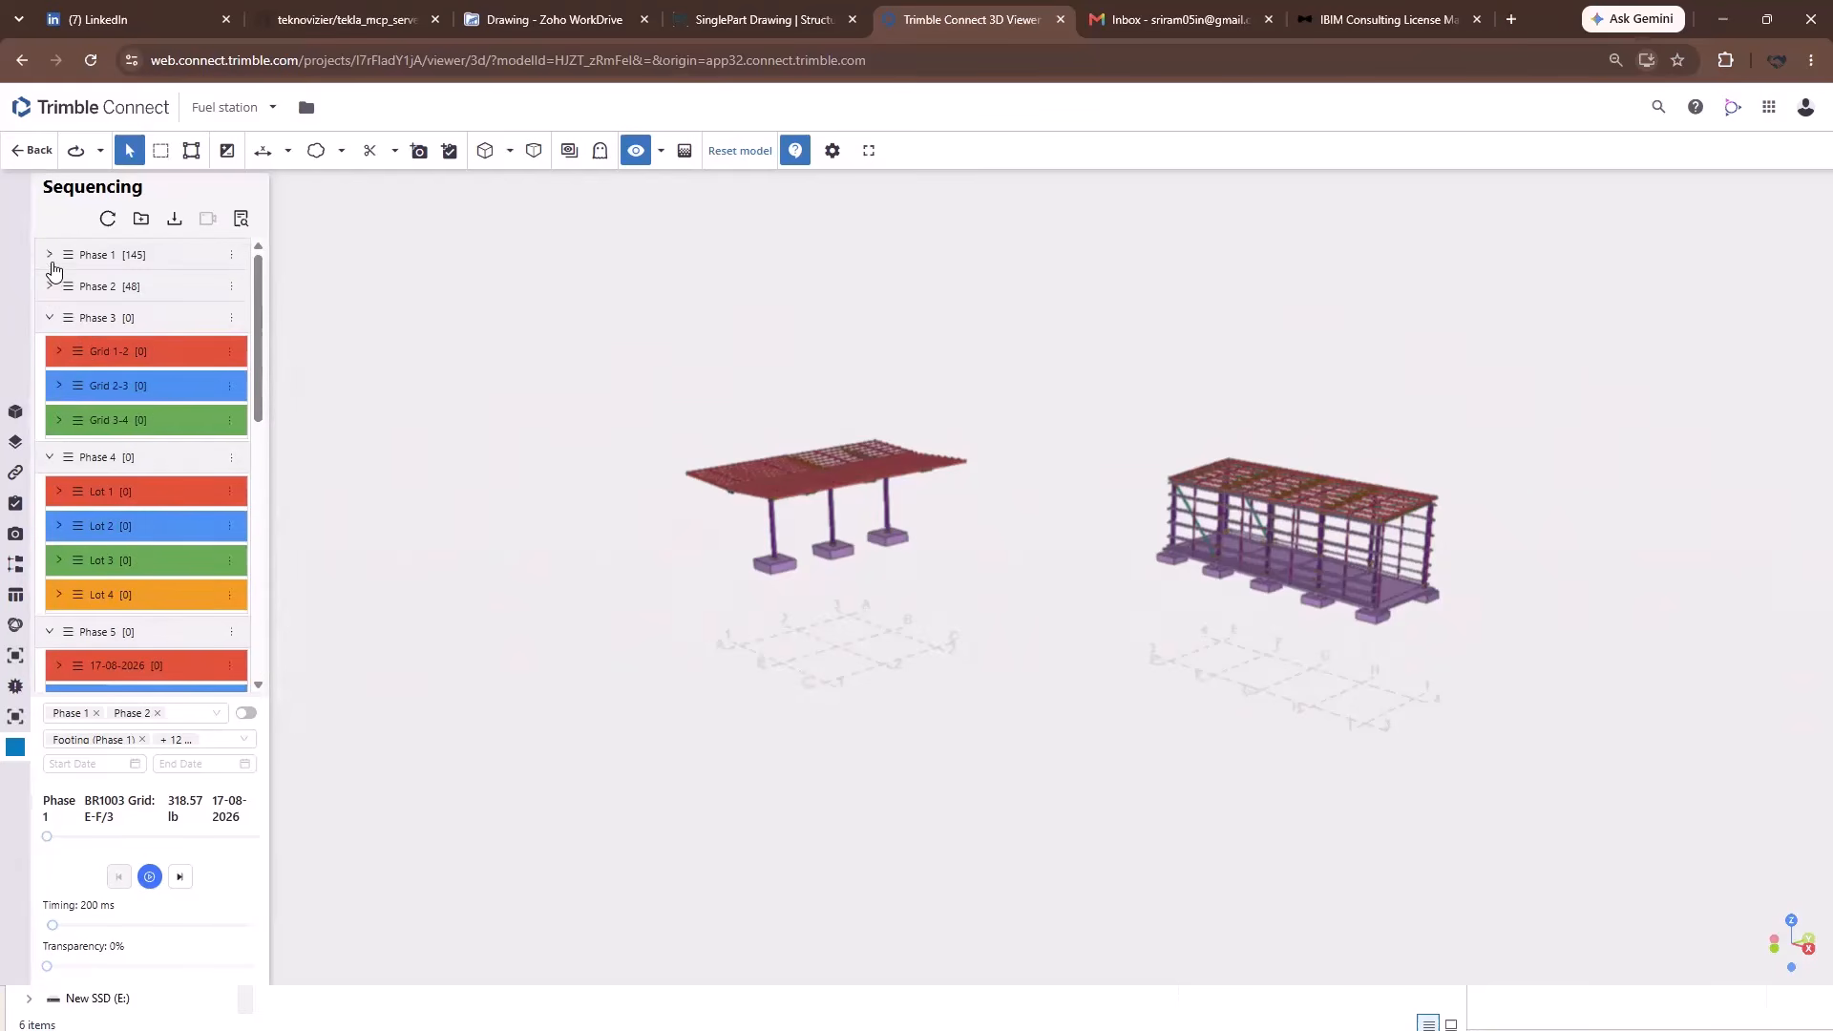
Drag Phase 4 above Phase 3 in the sequence.
{"action": "left_click", "coordinate": [50, 255]}
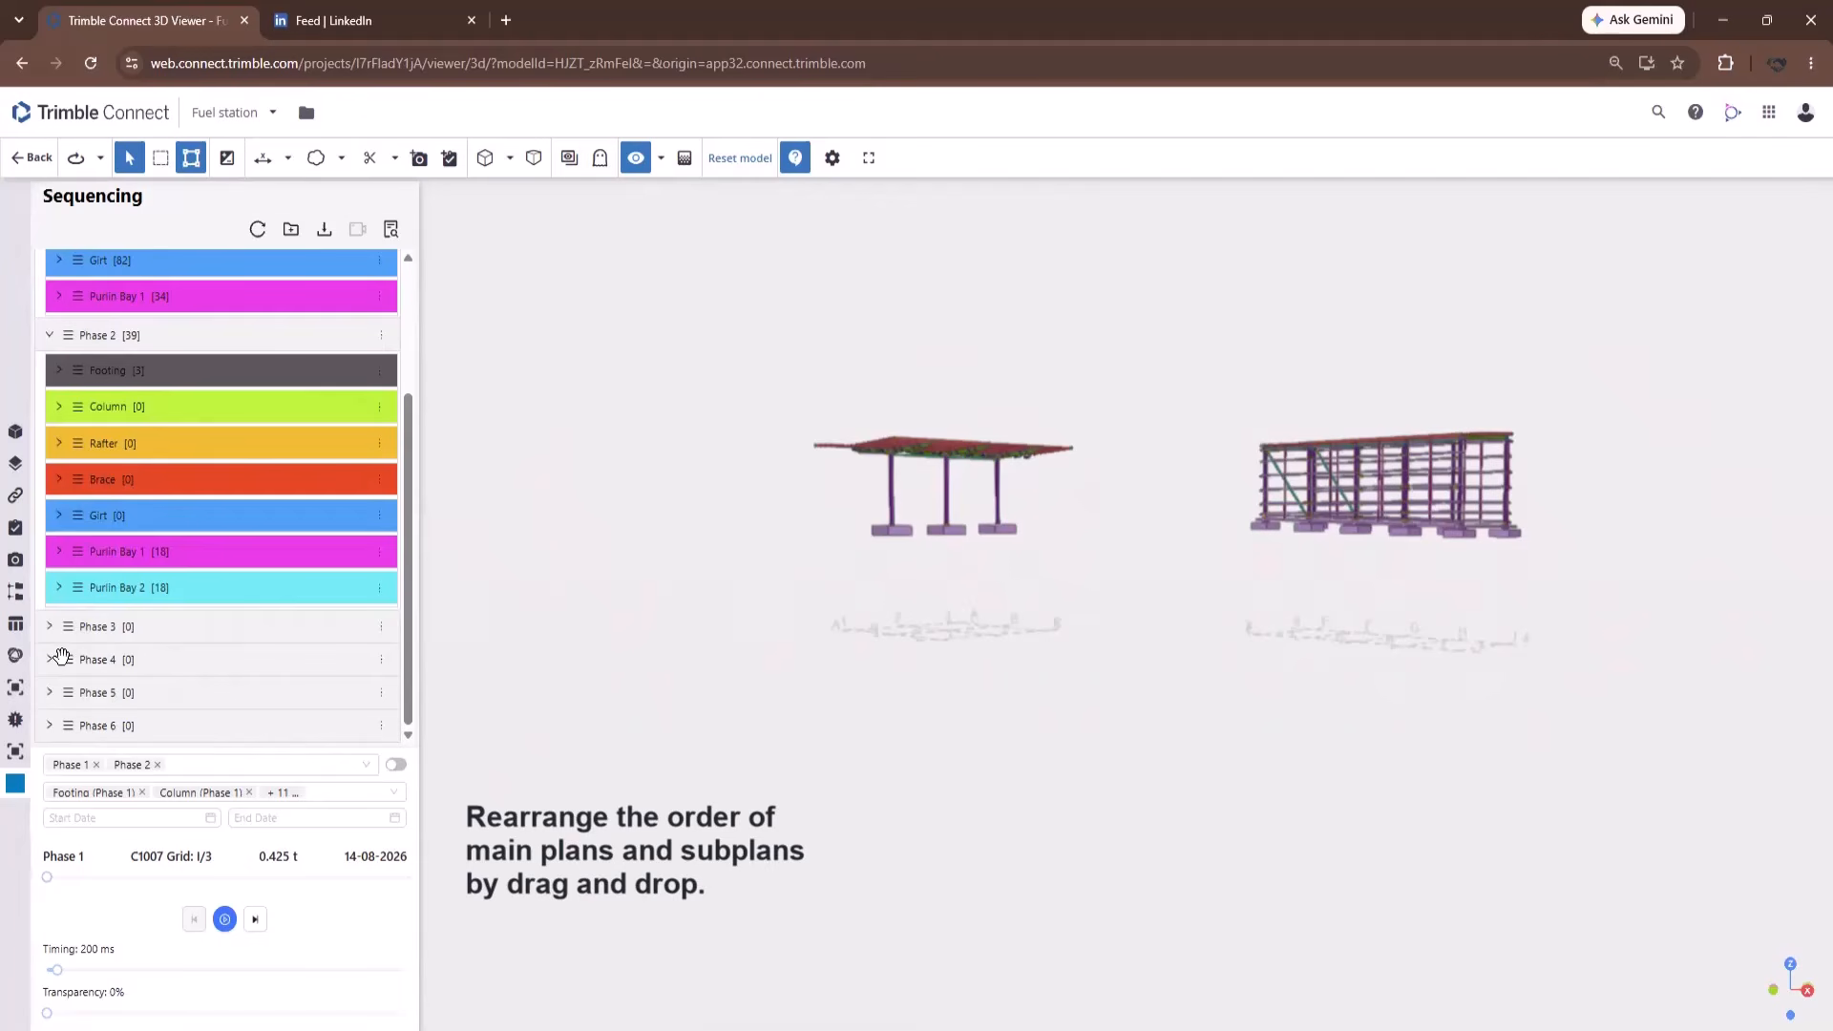
{"action": "left_click_drag", "start_coordinate": [63, 659], "coordinate": [67, 633]}
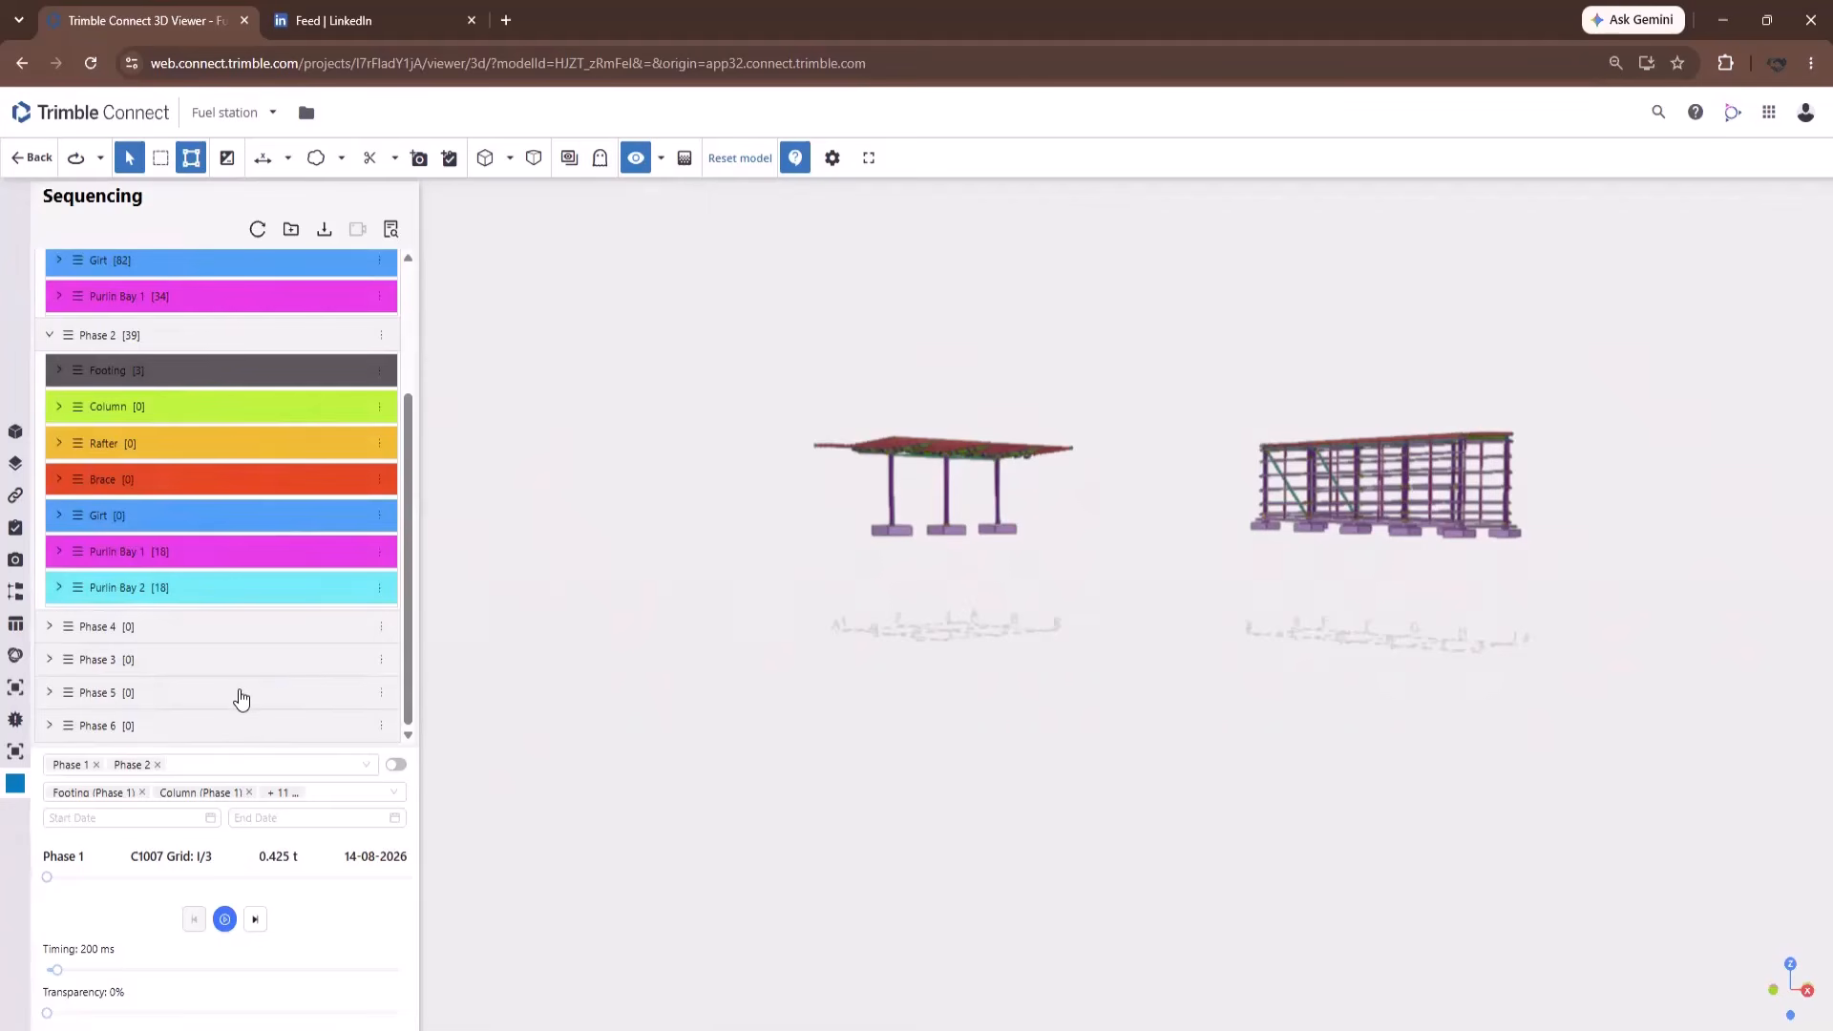
{"action": "scroll", "coordinate": [241, 700], "scroll_direction": "up", "scroll_amount": 2}
{"action": "scroll", "coordinate": [225, 585], "scroll_direction": "down", "scroll_amount": 2}
Expand Phase 4 and request deletion of its Lot-4 sub plan.
{"action": "left_click", "coordinate": [51, 629]}
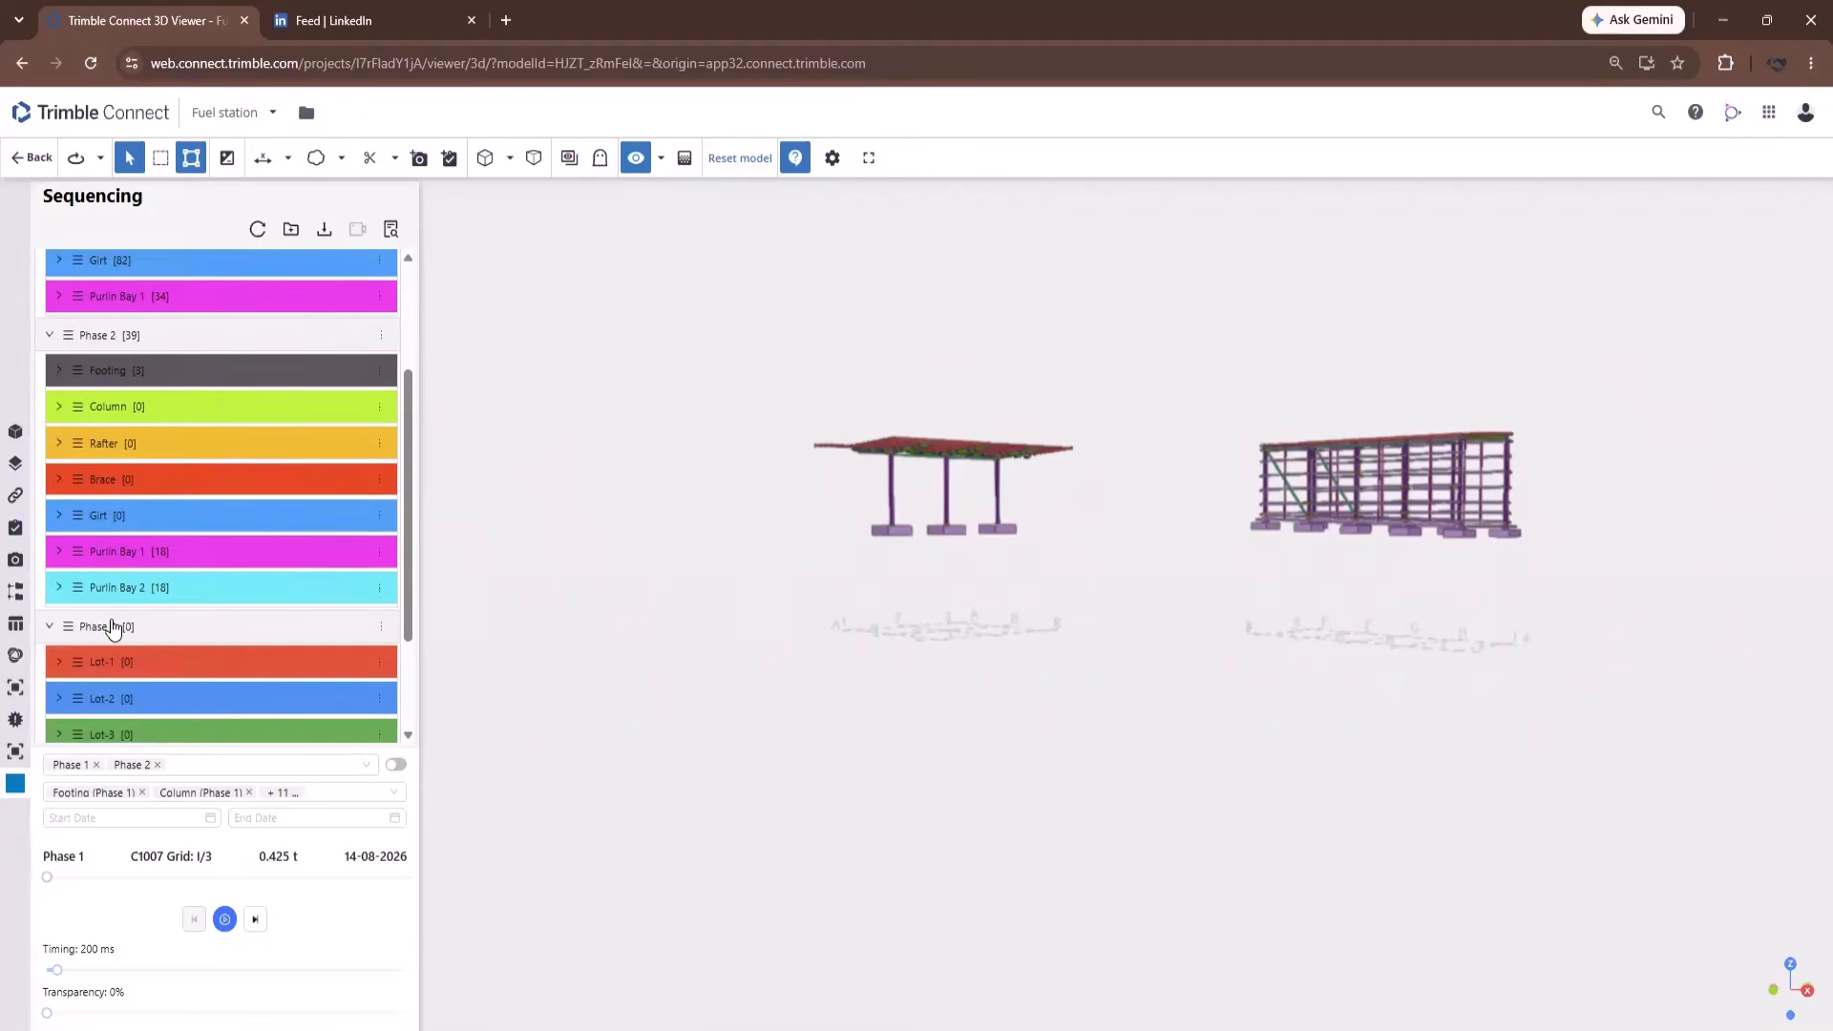
{"action": "scroll", "coordinate": [112, 626], "scroll_direction": "down", "scroll_amount": 2}
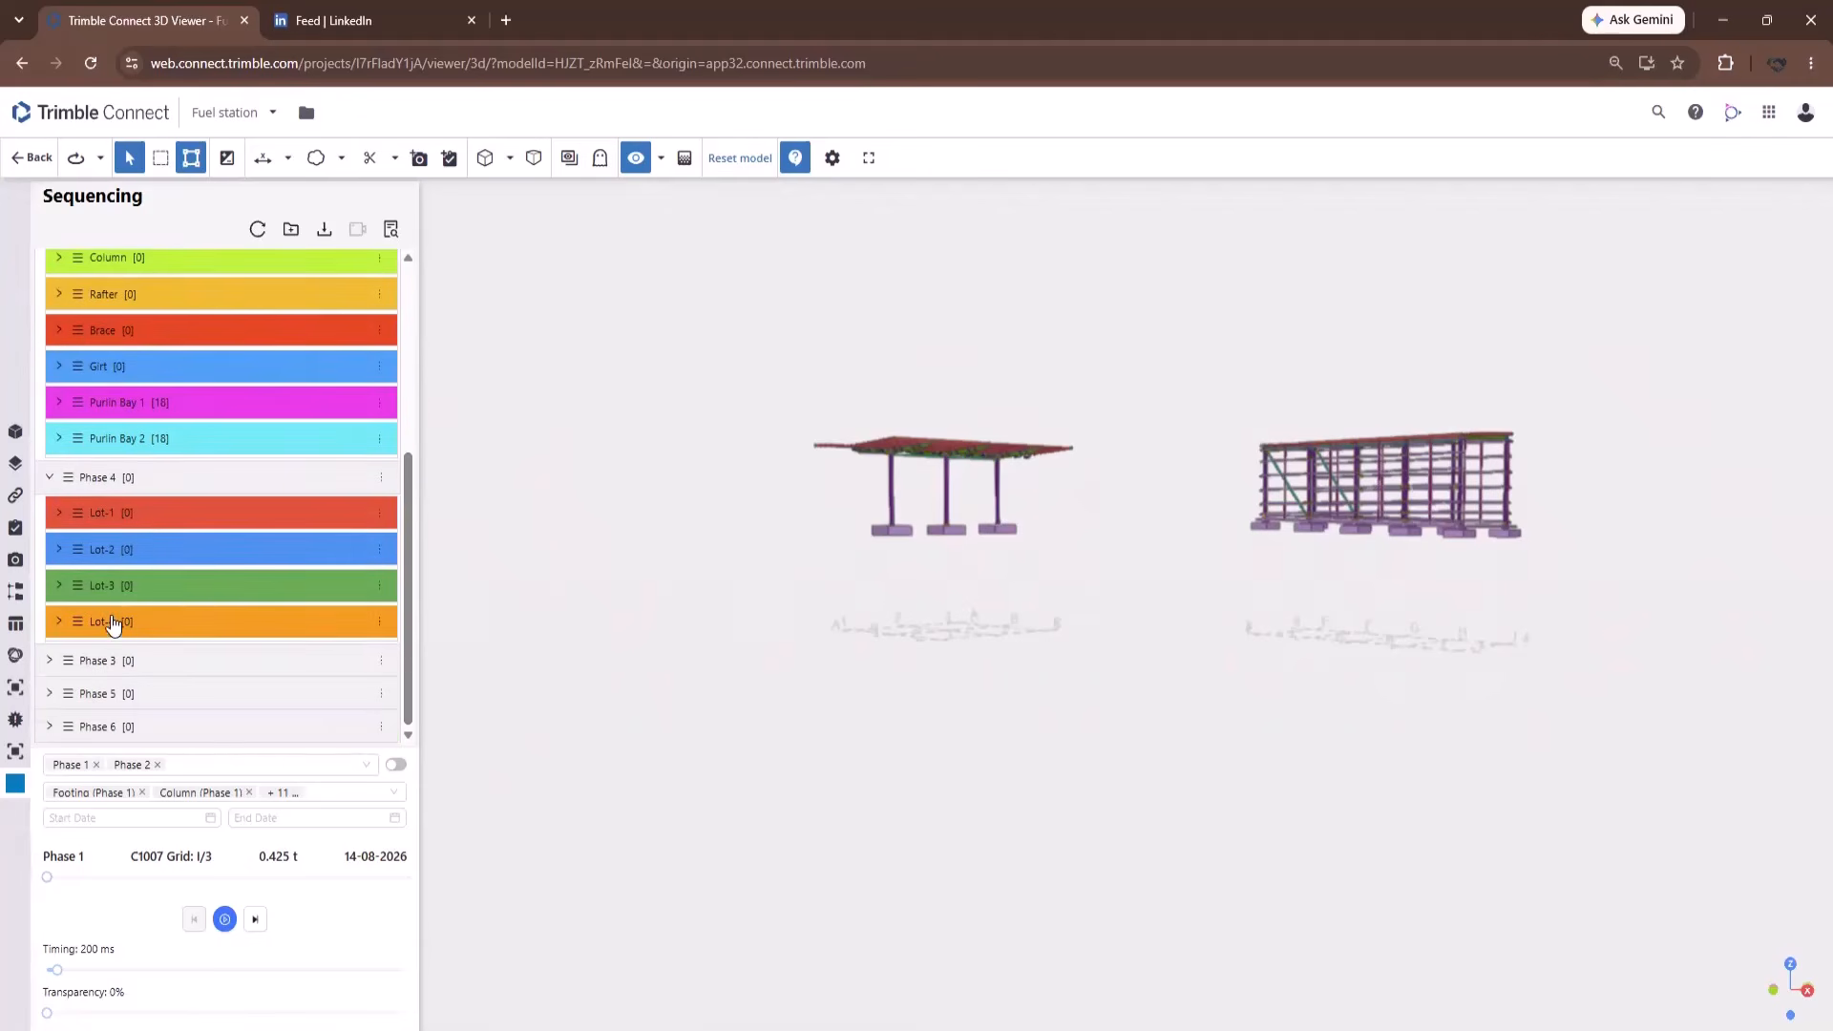
{"action": "left_click", "coordinate": [381, 626]}
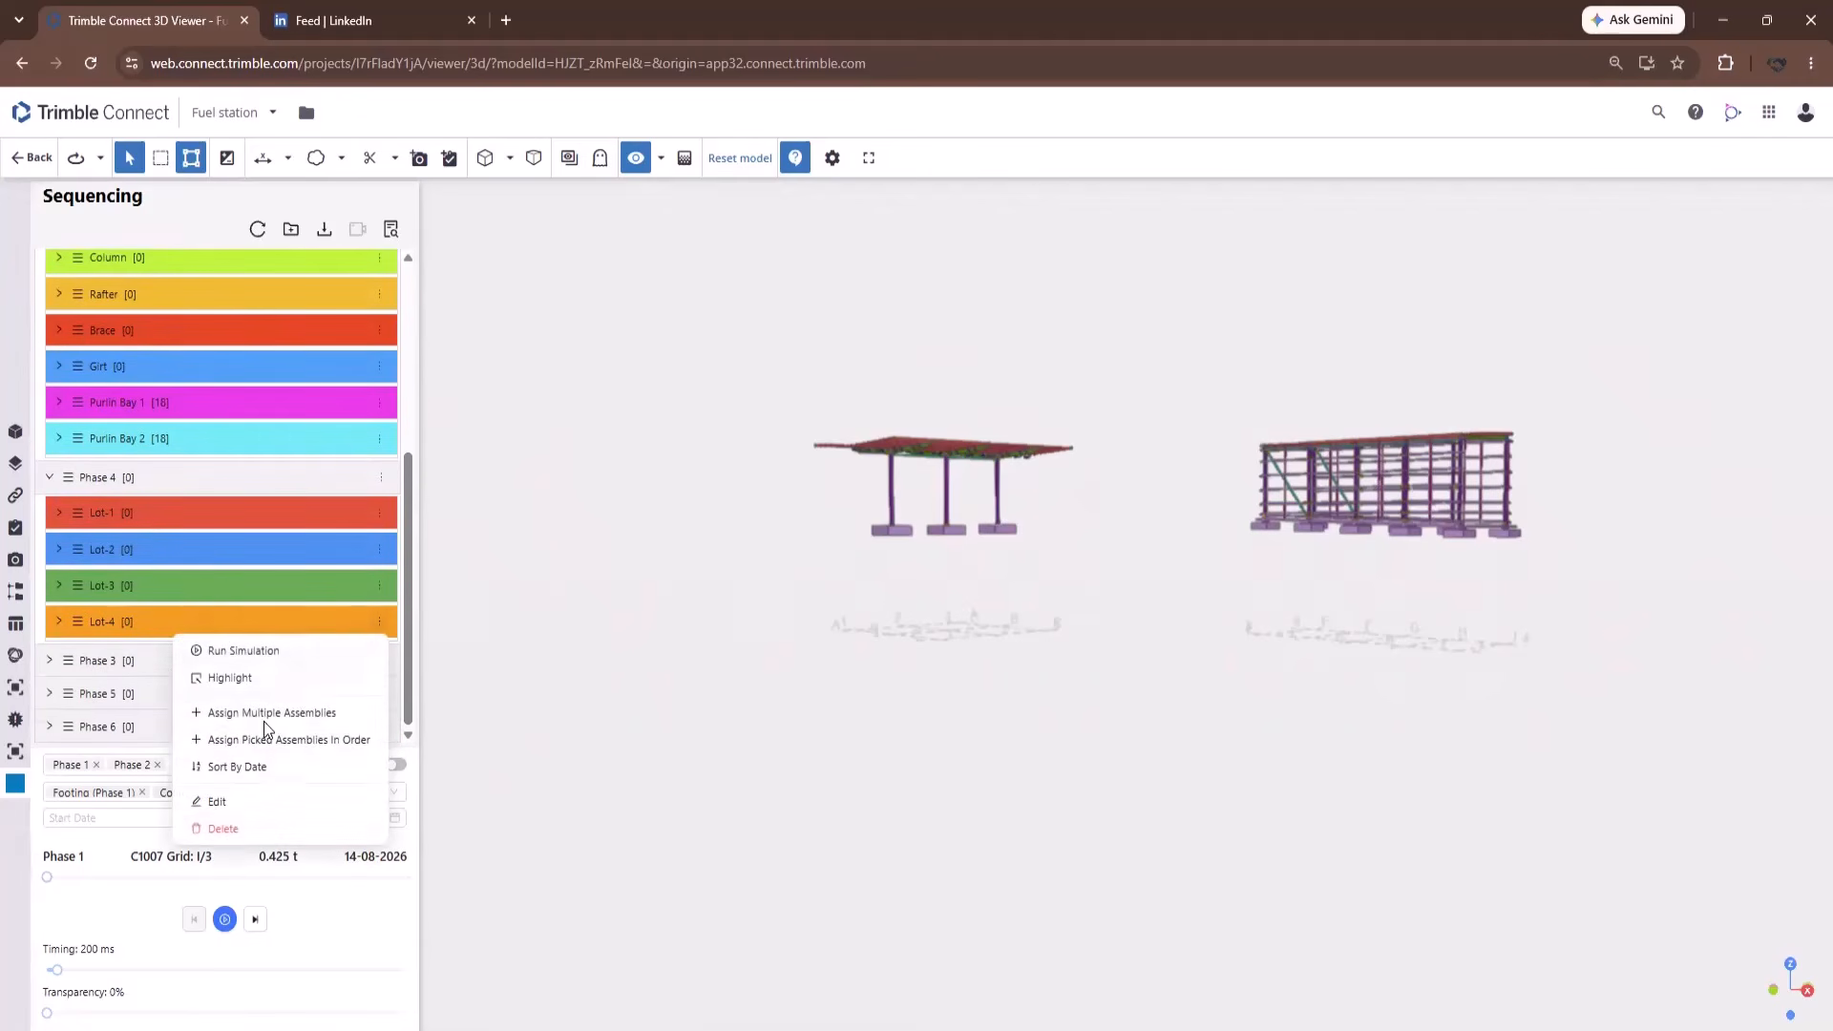
{"action": "left_click", "coordinate": [231, 830]}
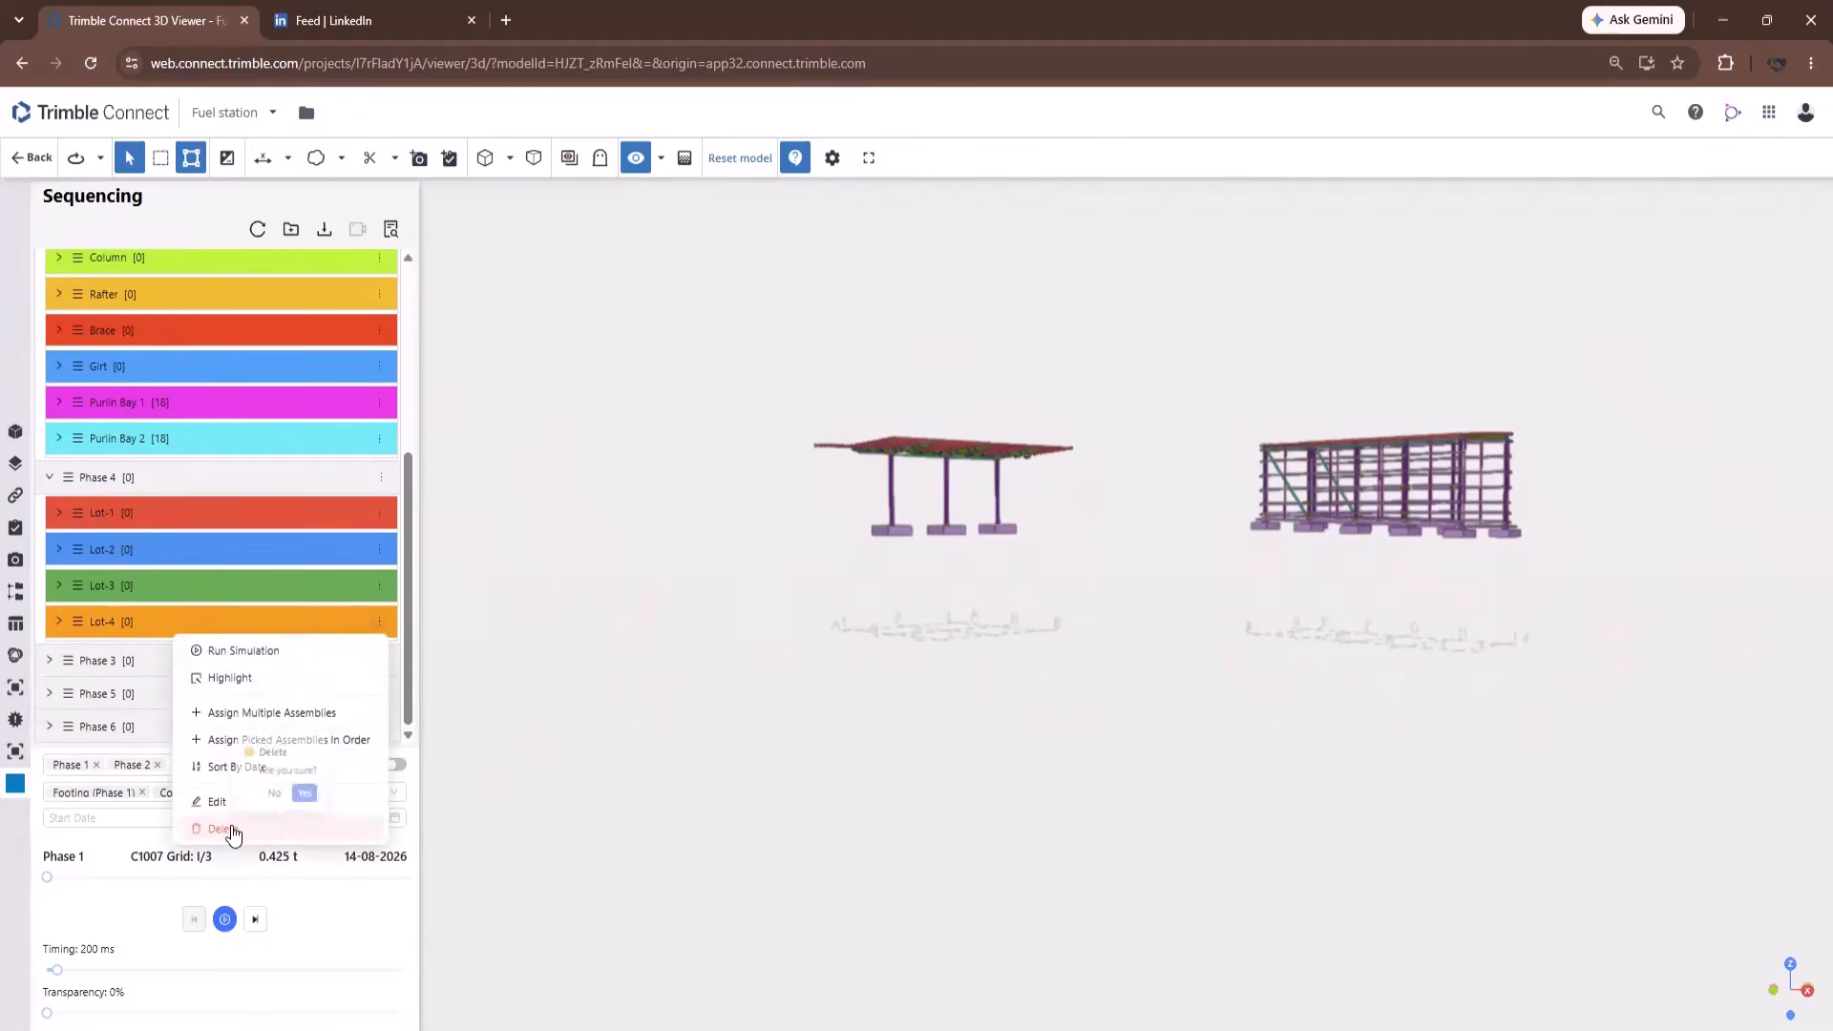
Confirm deleting Lot-4, leaving Phase 4 with Lot-1, Lot-2 and Lot-3.
{"action": "left_click", "coordinate": [307, 794]}
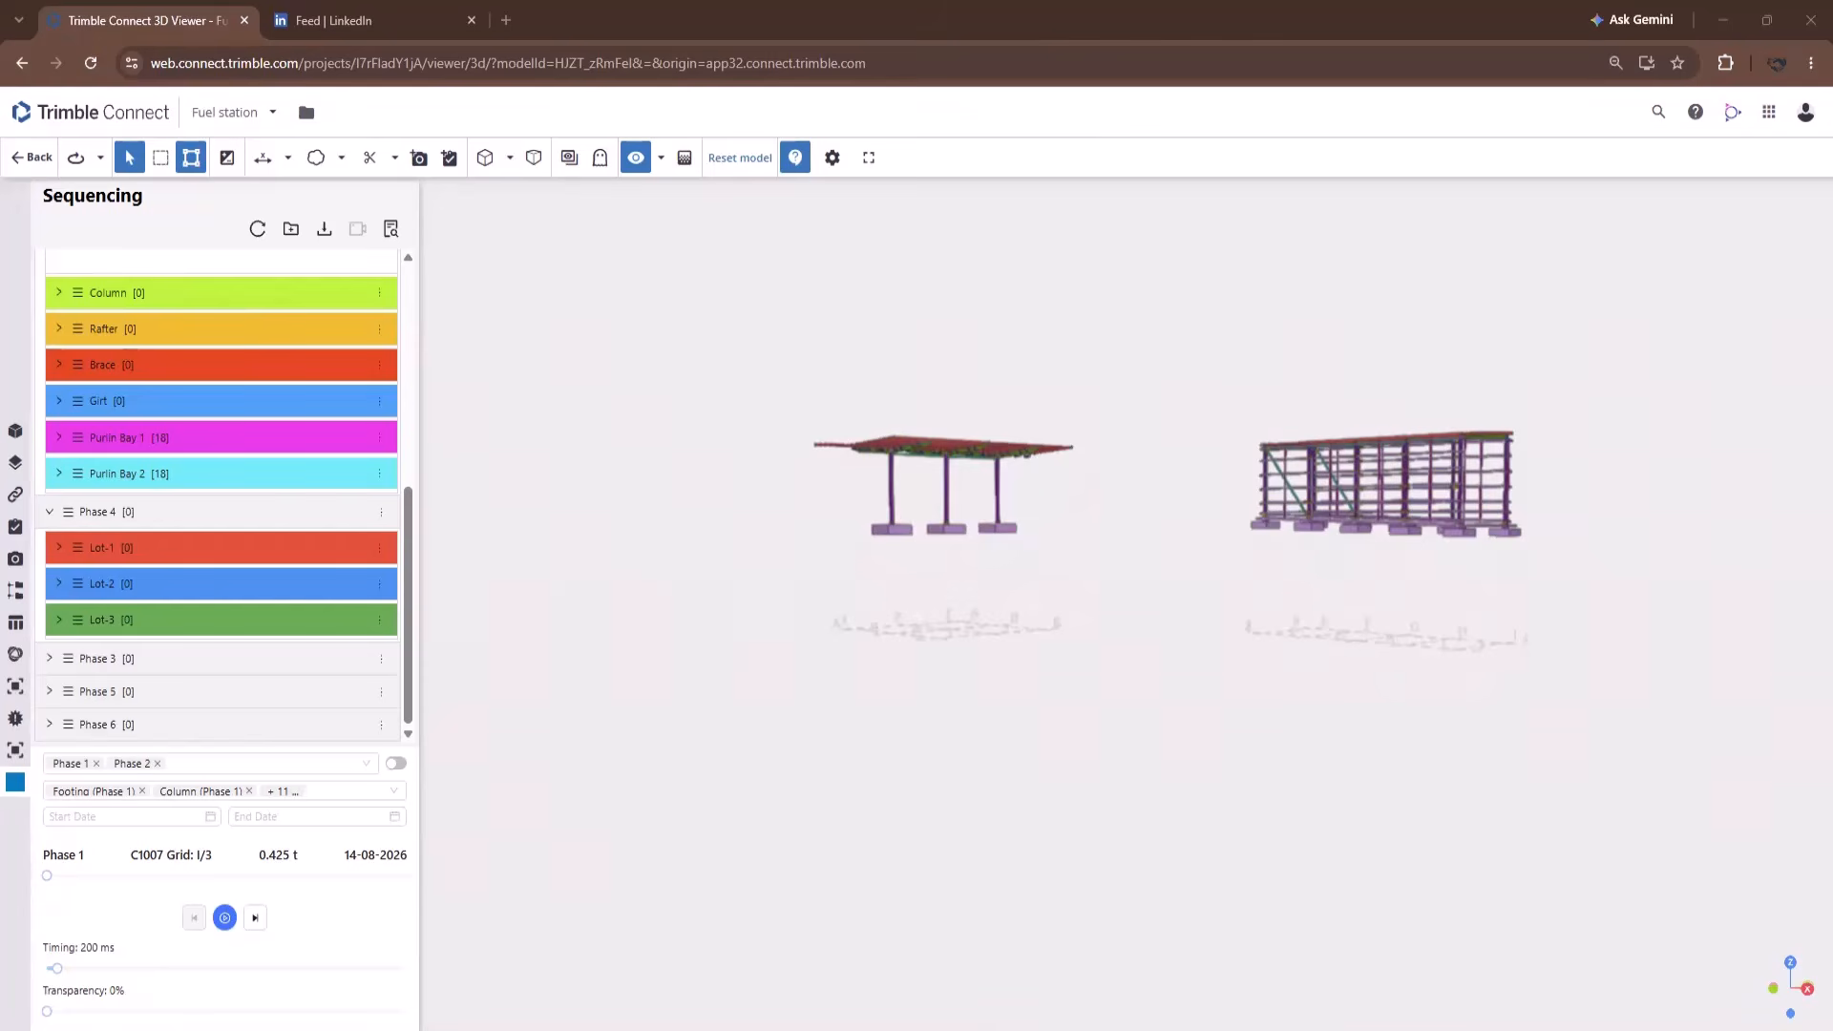
{"action": "scroll", "coordinate": [600, 655], "scroll_direction": "down", "scroll_amount": 3}
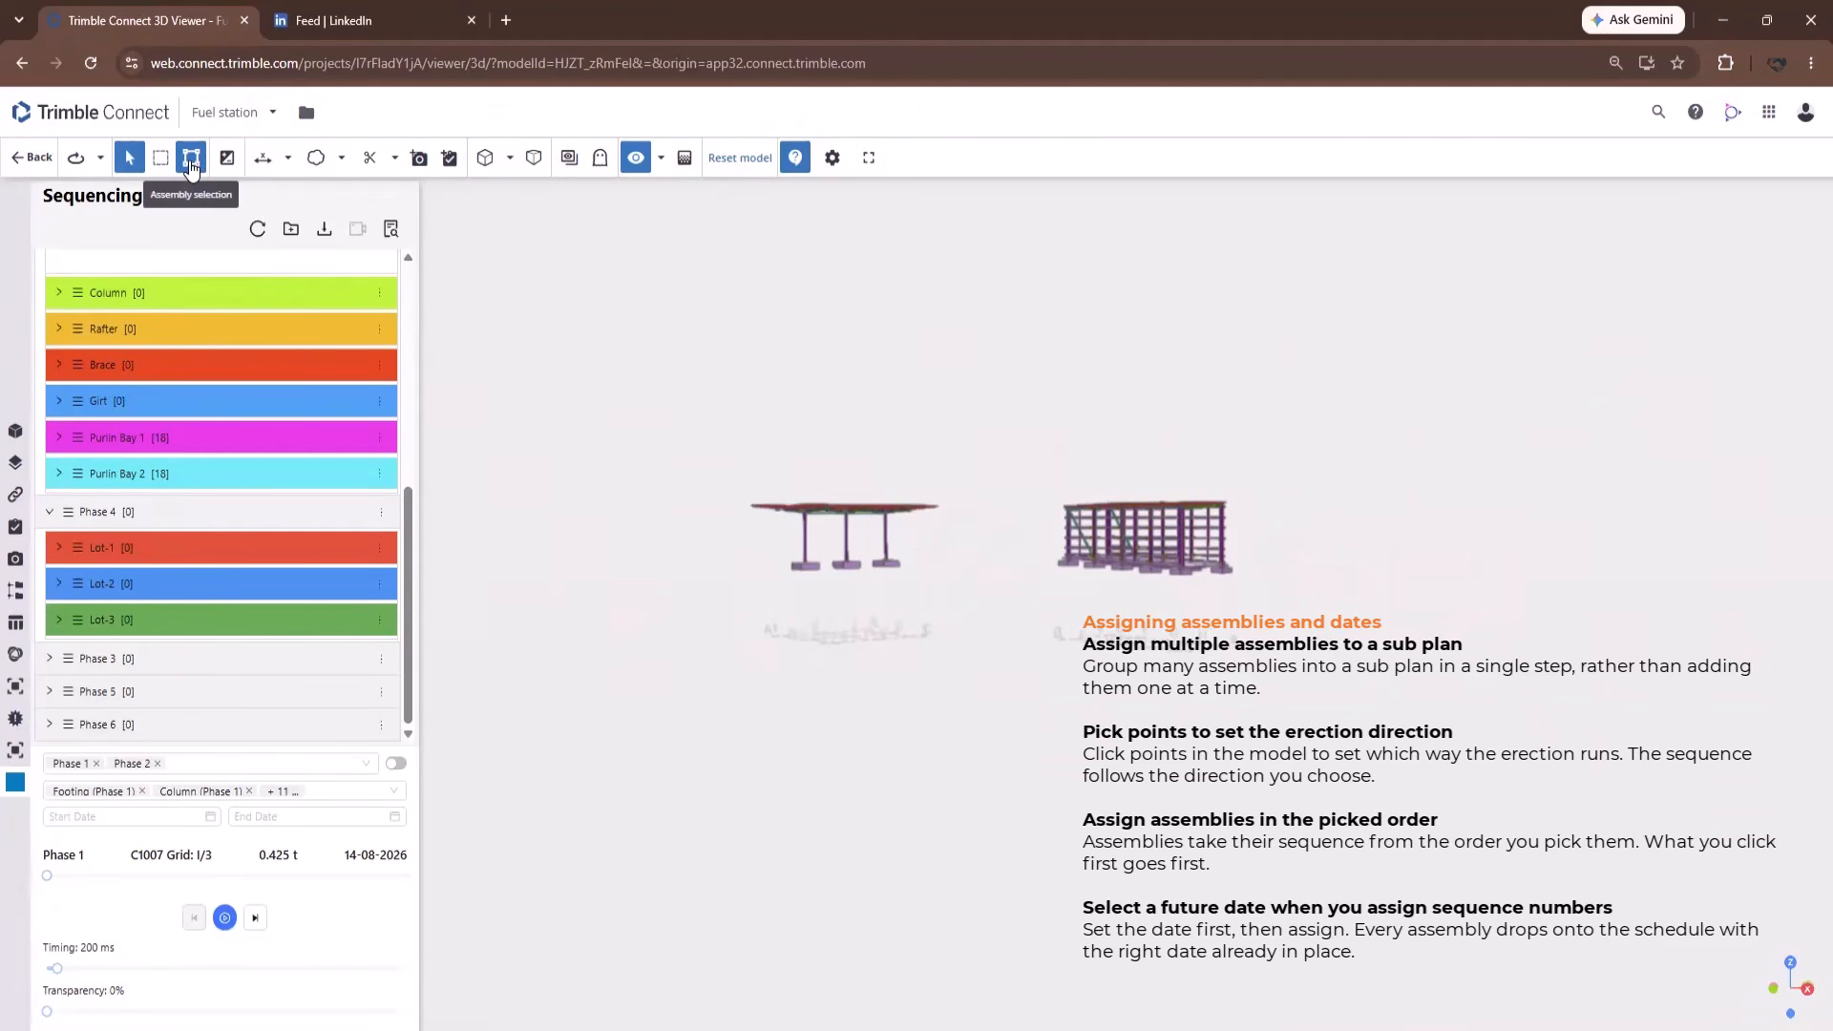
Box-select the three canopy columns and assign them to Phase 2's Column sub plan dated 25-08-2026.
{"action": "left_click", "coordinate": [161, 158]}
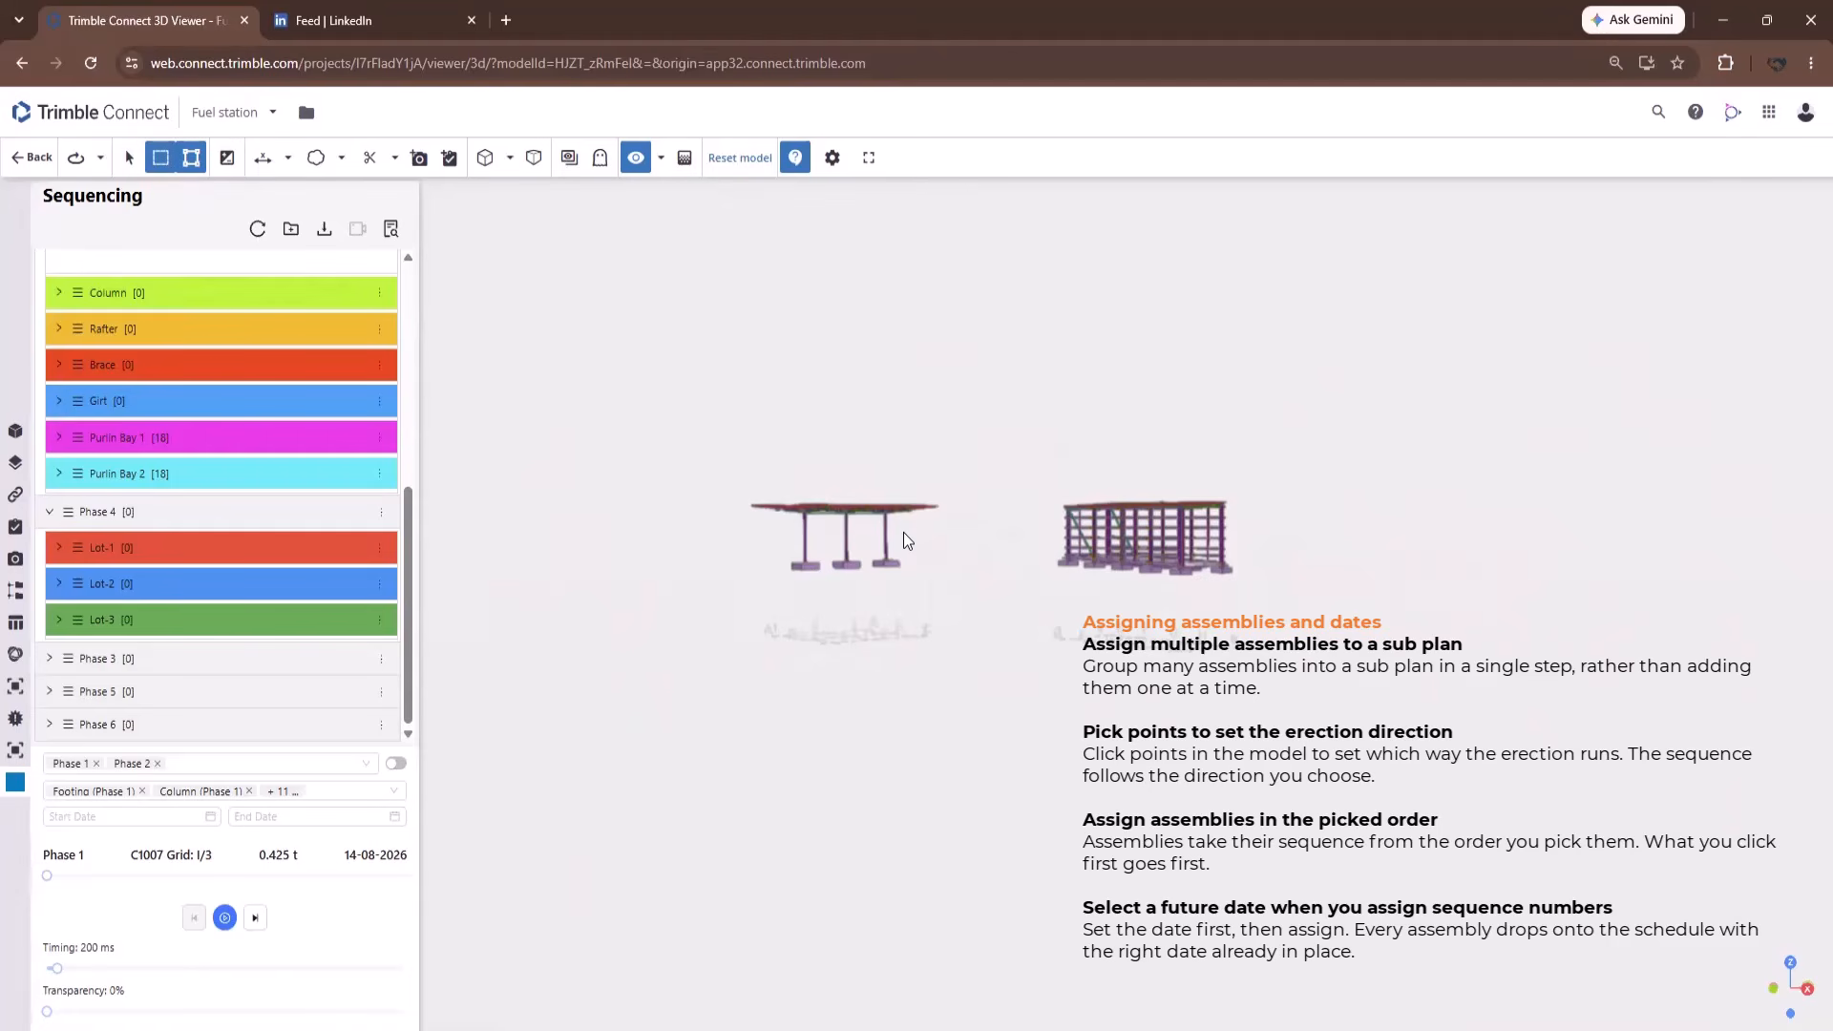
{"action": "left_click_drag", "start_coordinate": [771, 550], "coordinate": [771, 552]}
{"action": "scroll", "coordinate": [808, 575], "scroll_direction": "up", "scroll_amount": 5}
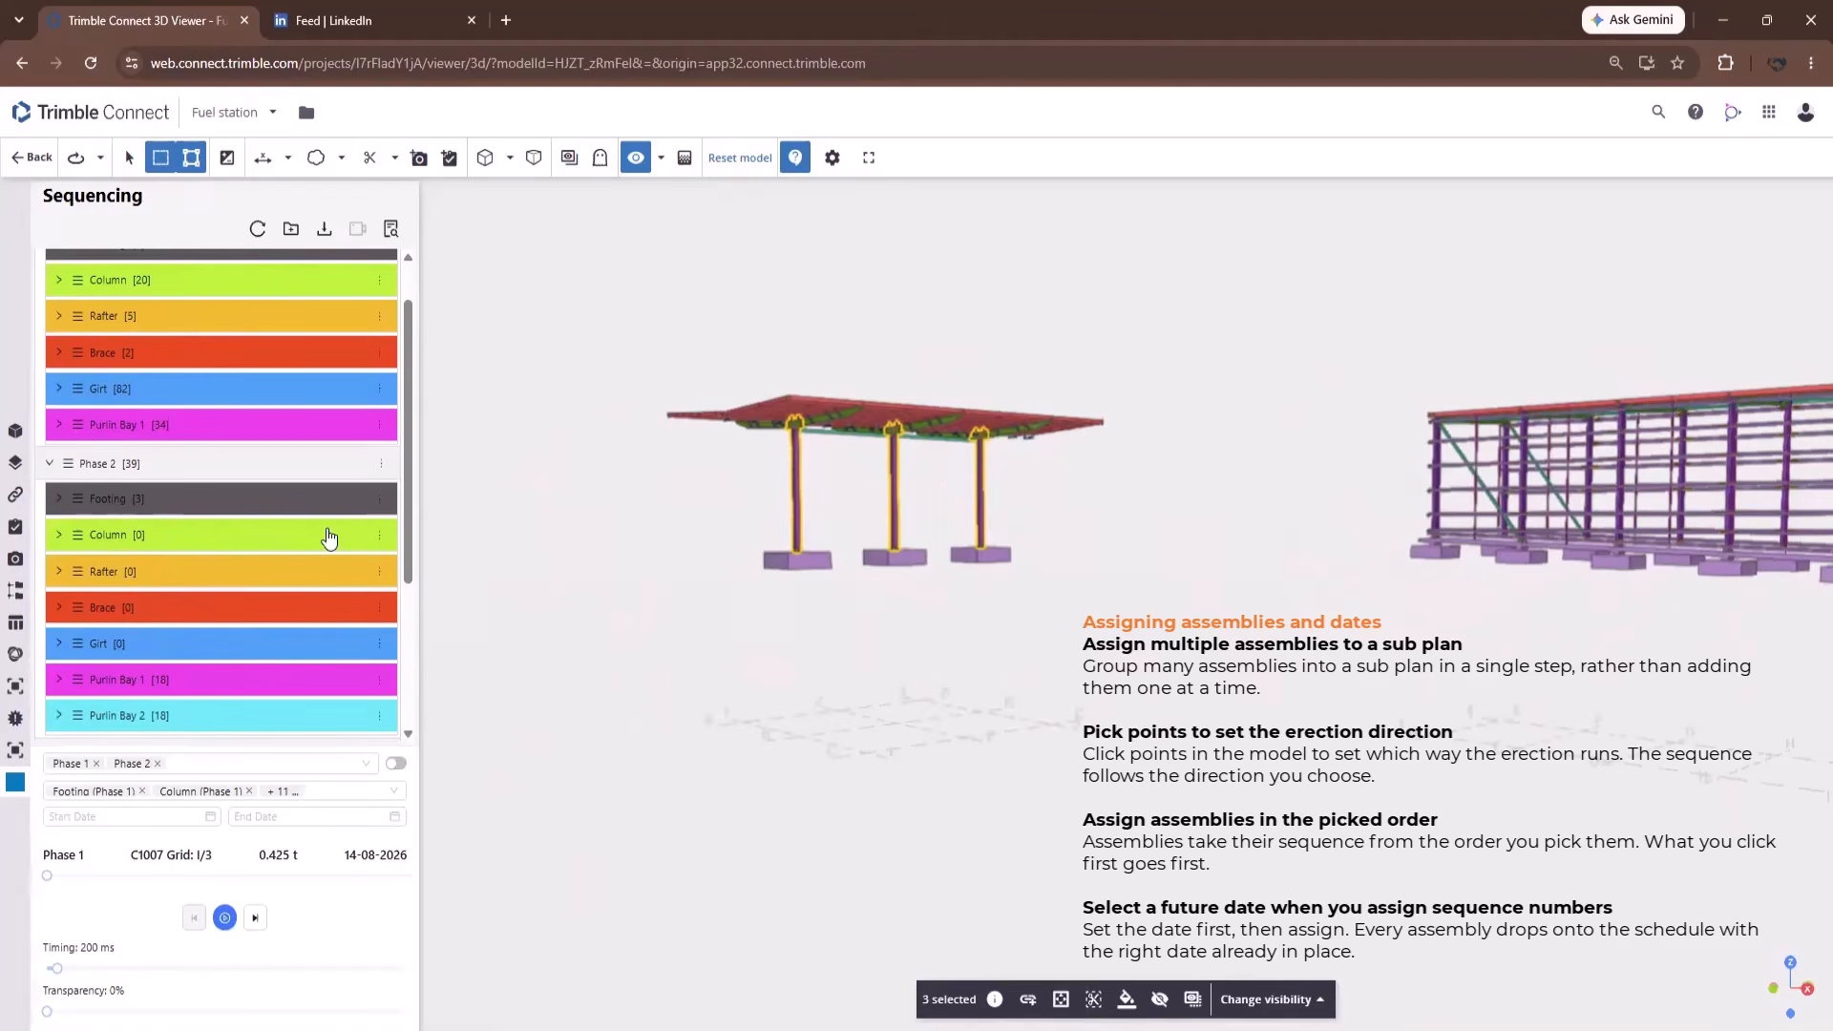
{"action": "left_click", "coordinate": [382, 540]}
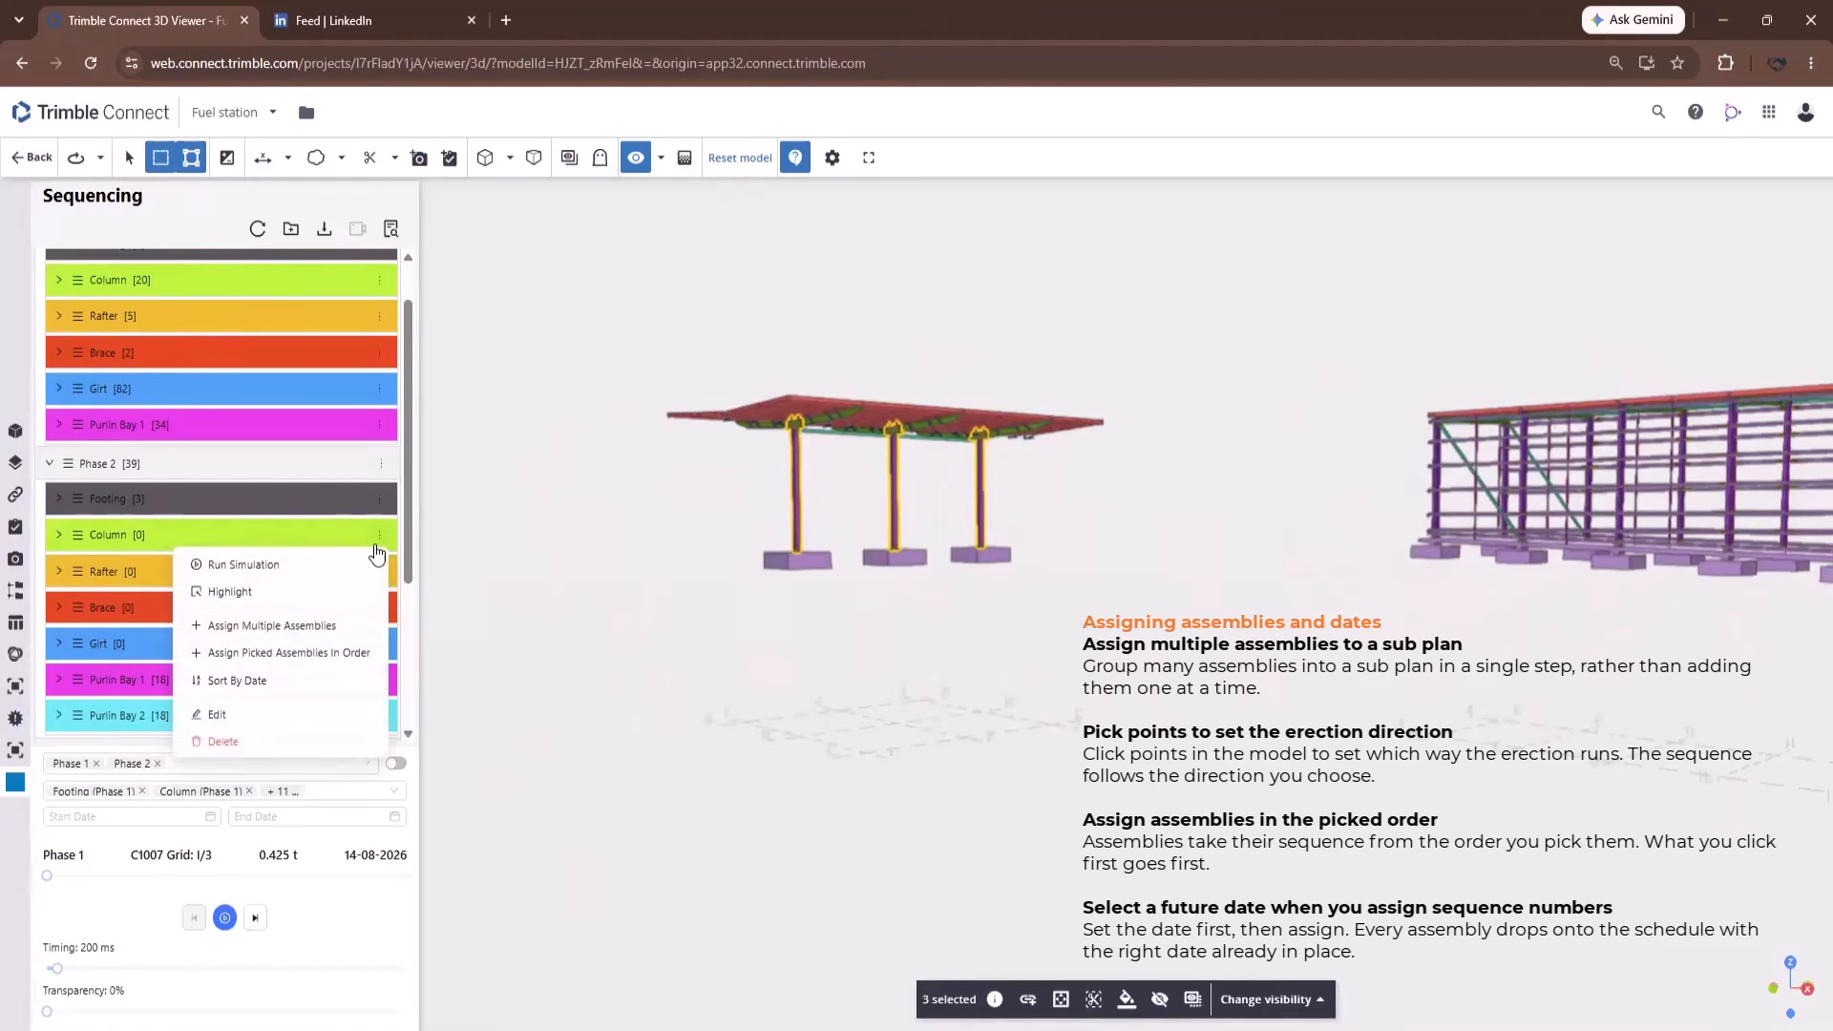
{"action": "left_click", "coordinate": [290, 625]}
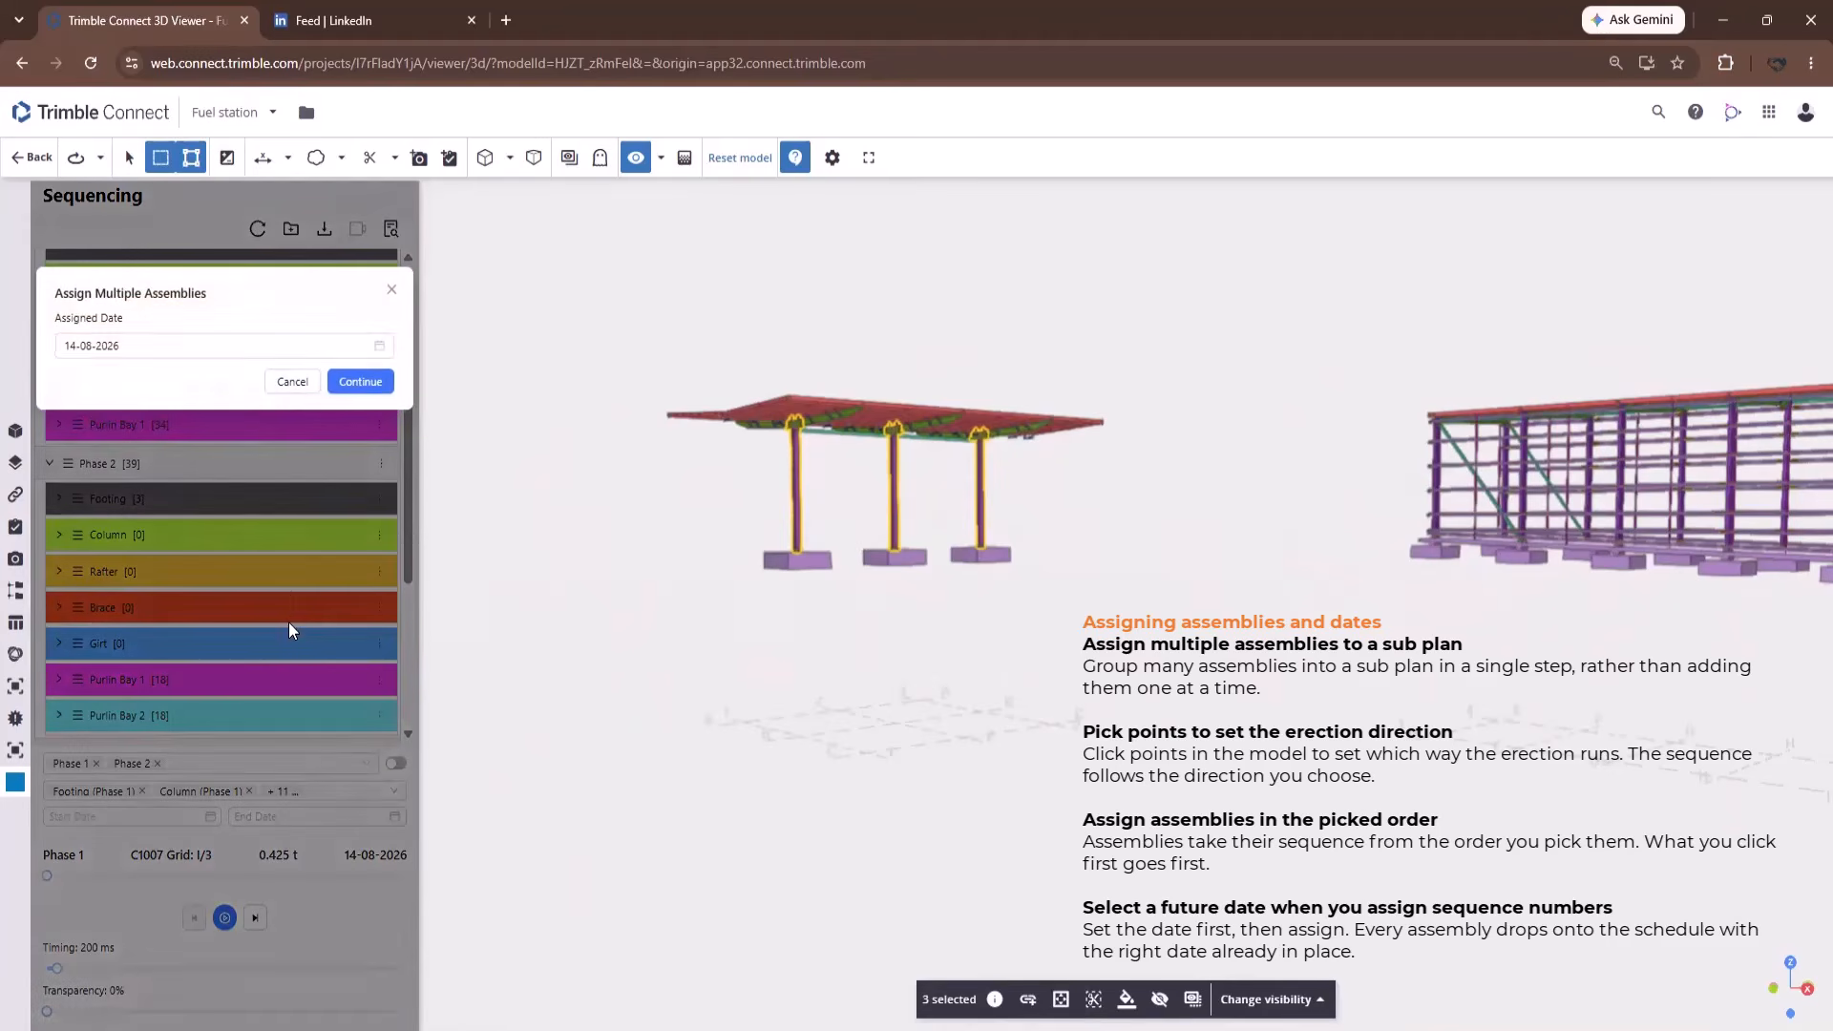
{"action": "left_click", "coordinate": [378, 350]}
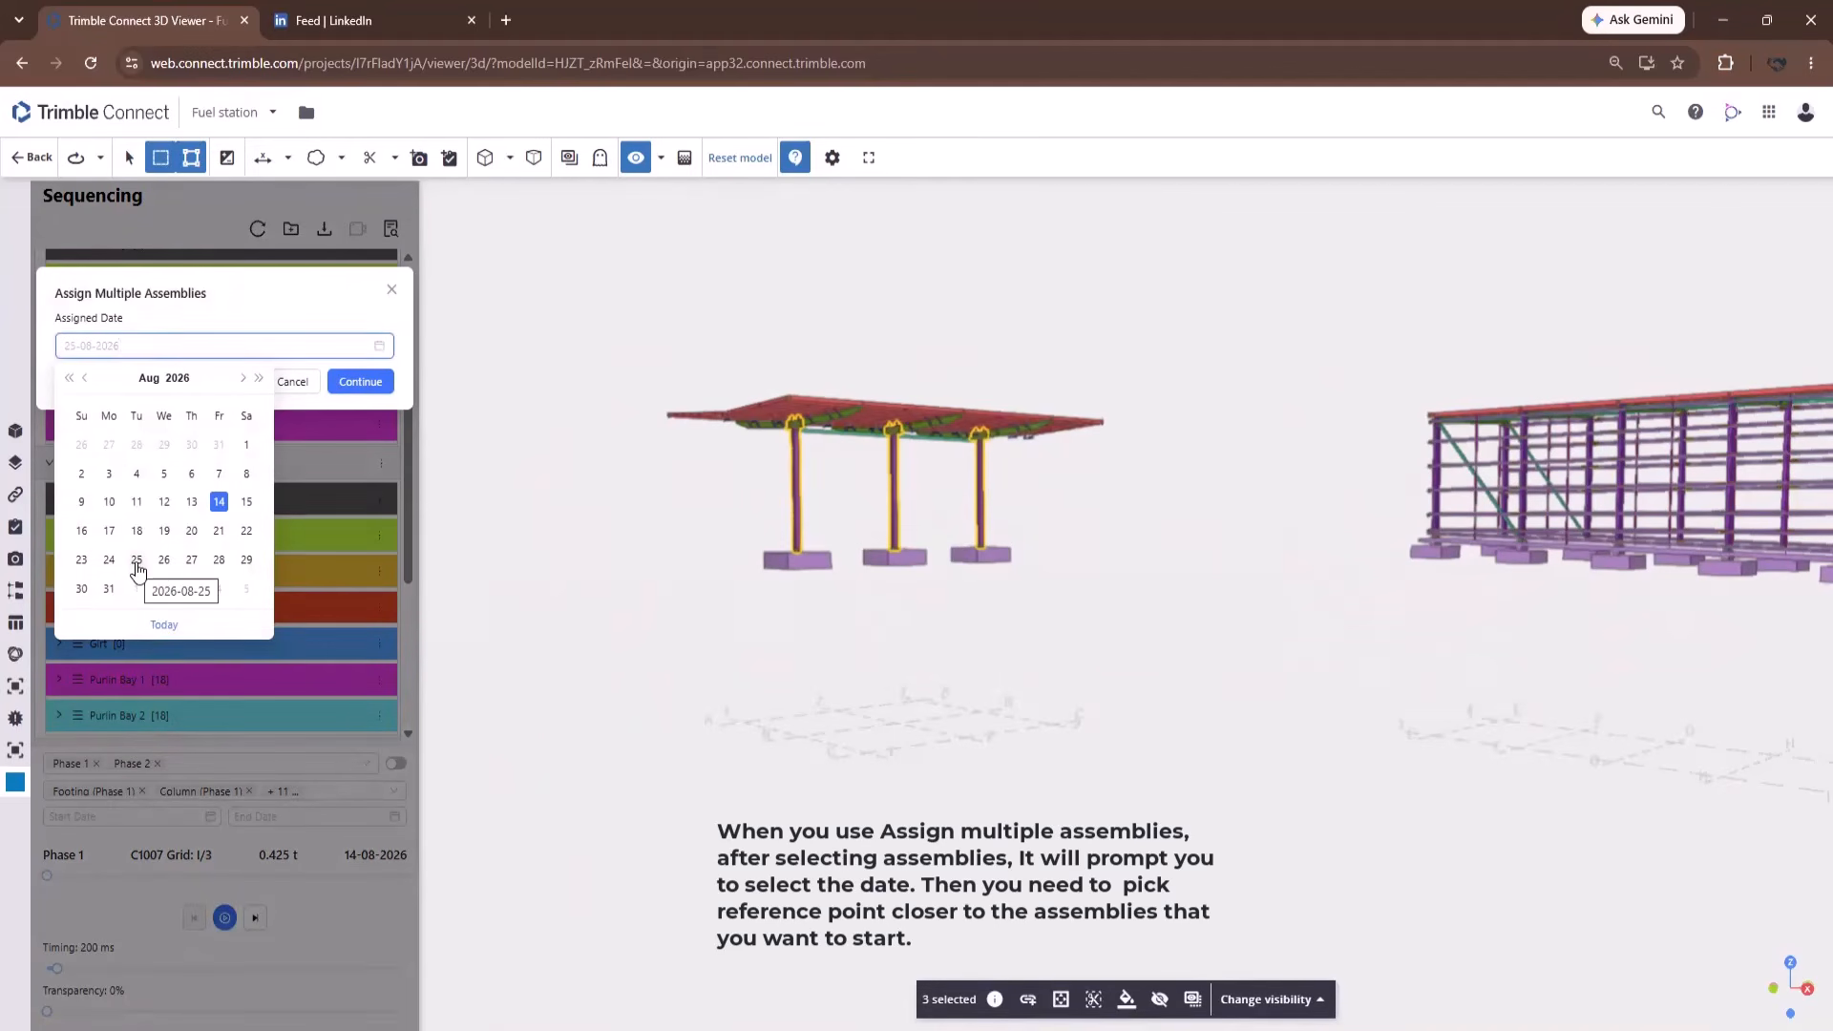
{"action": "left_click", "coordinate": [136, 561]}
{"action": "left_click", "coordinate": [361, 383]}
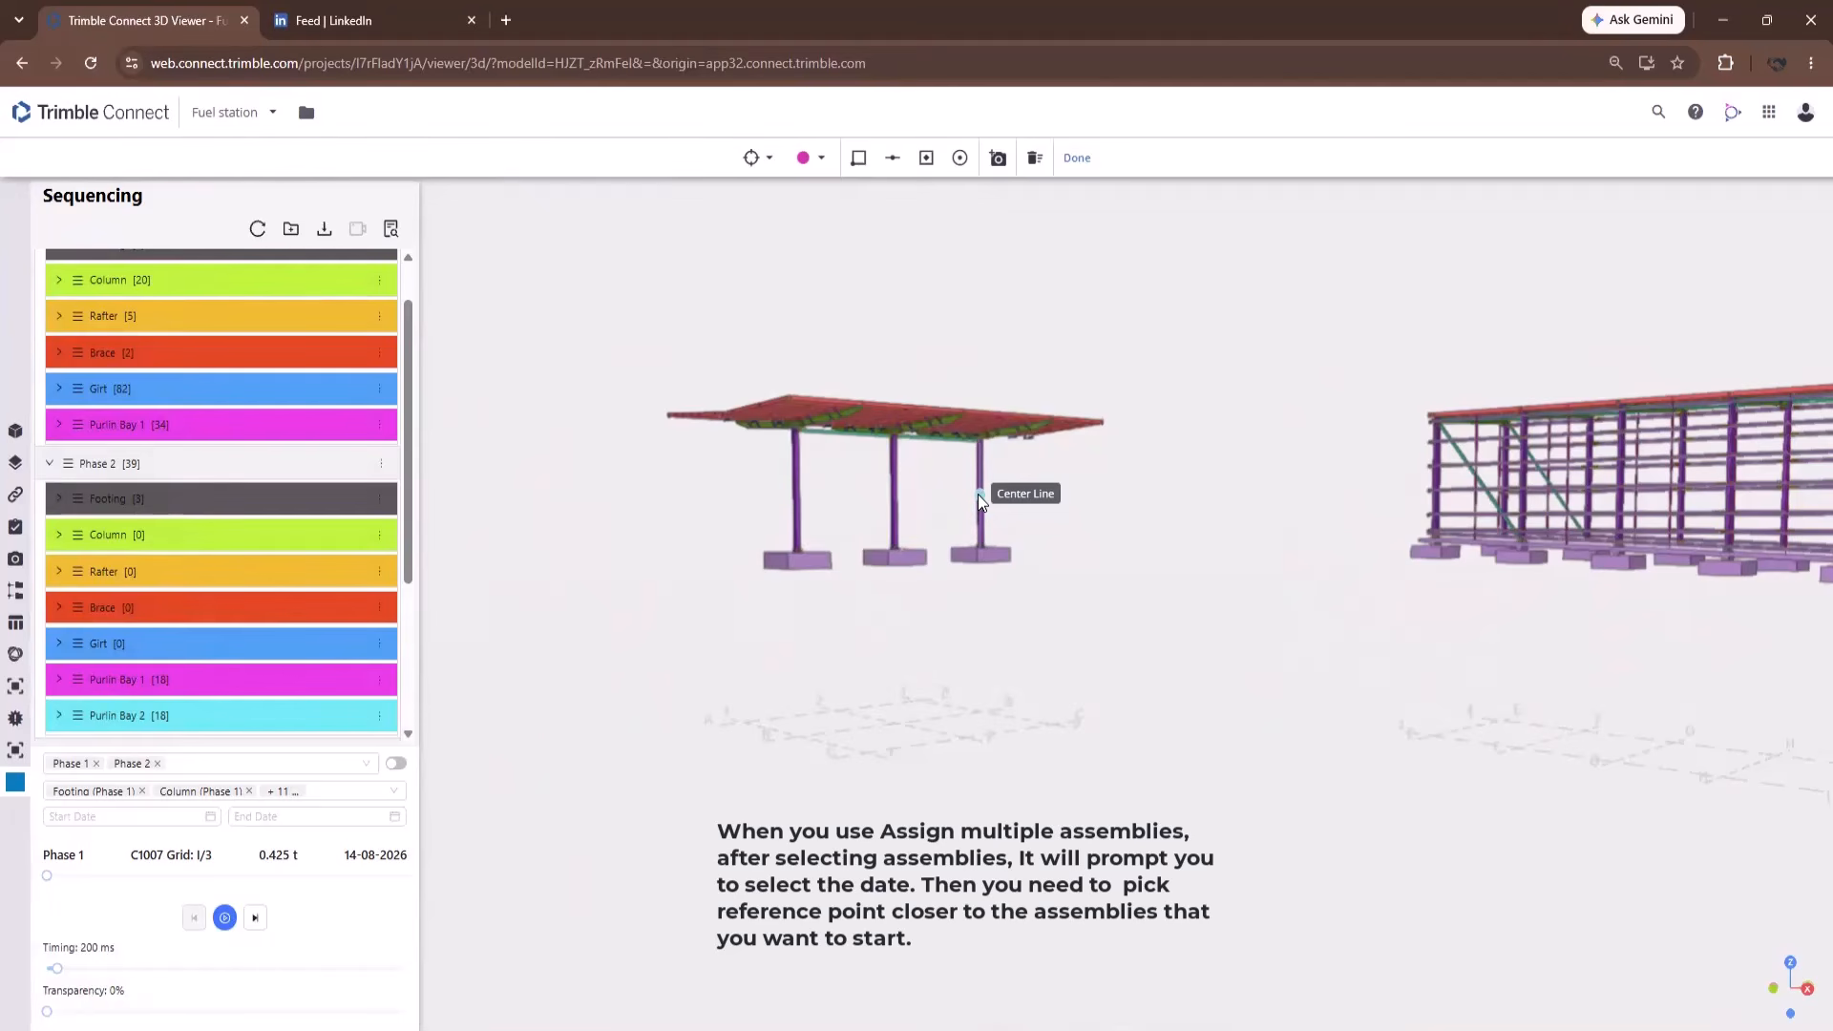
{"action": "left_click", "coordinate": [788, 551]}
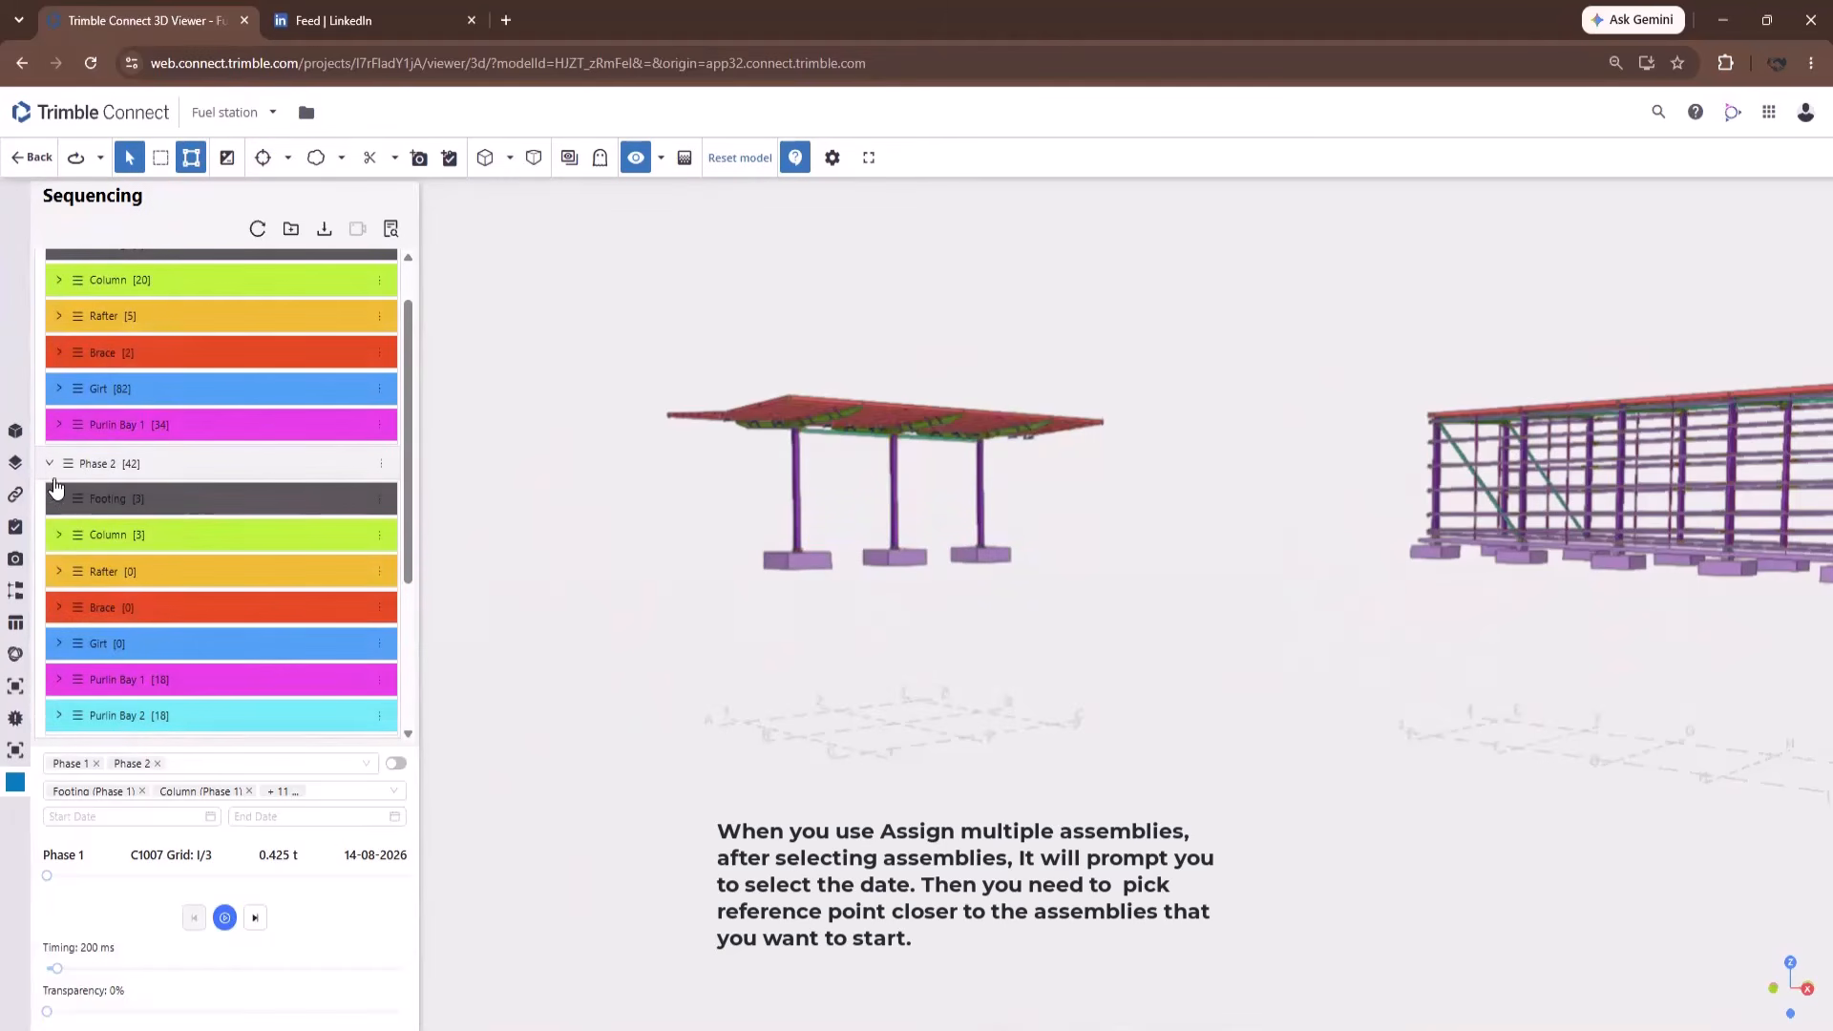
Pick the six canopy beams one by one using multi-part picking.
{"action": "left_click", "coordinate": [60, 535]}
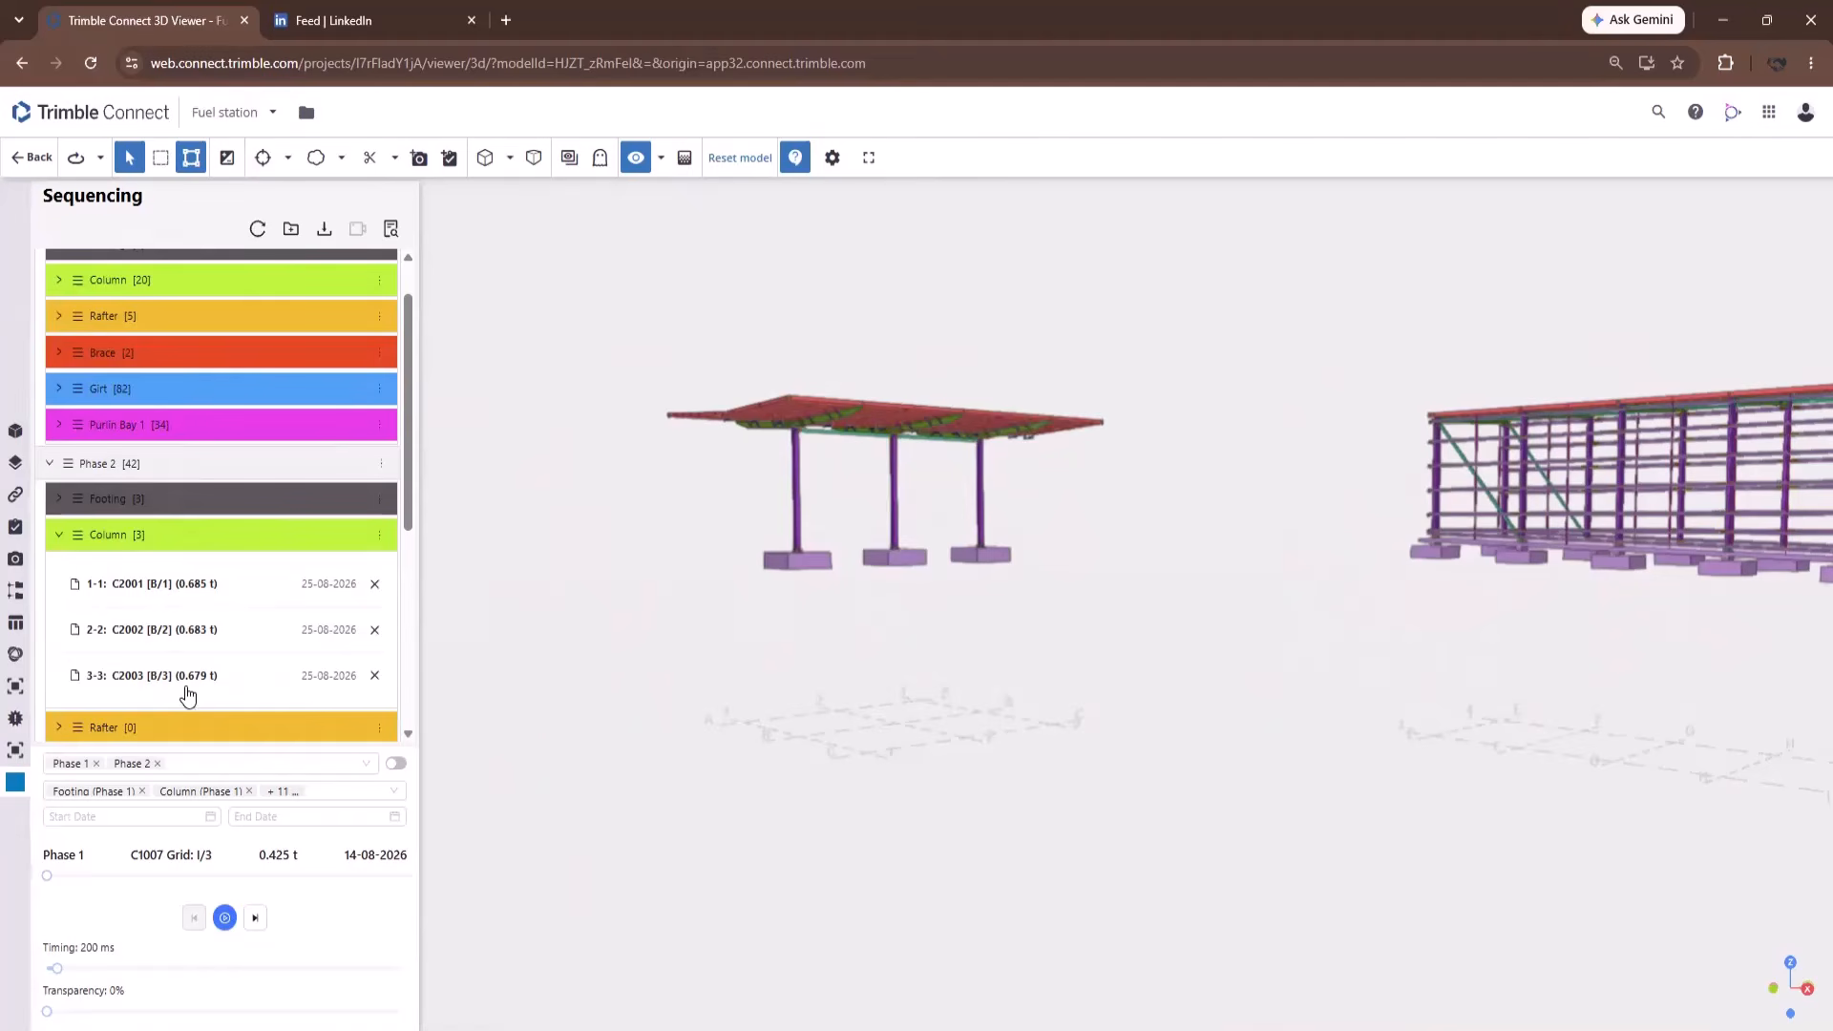
{"action": "scroll", "coordinate": [781, 394], "scroll_direction": "up", "scroll_amount": 6}
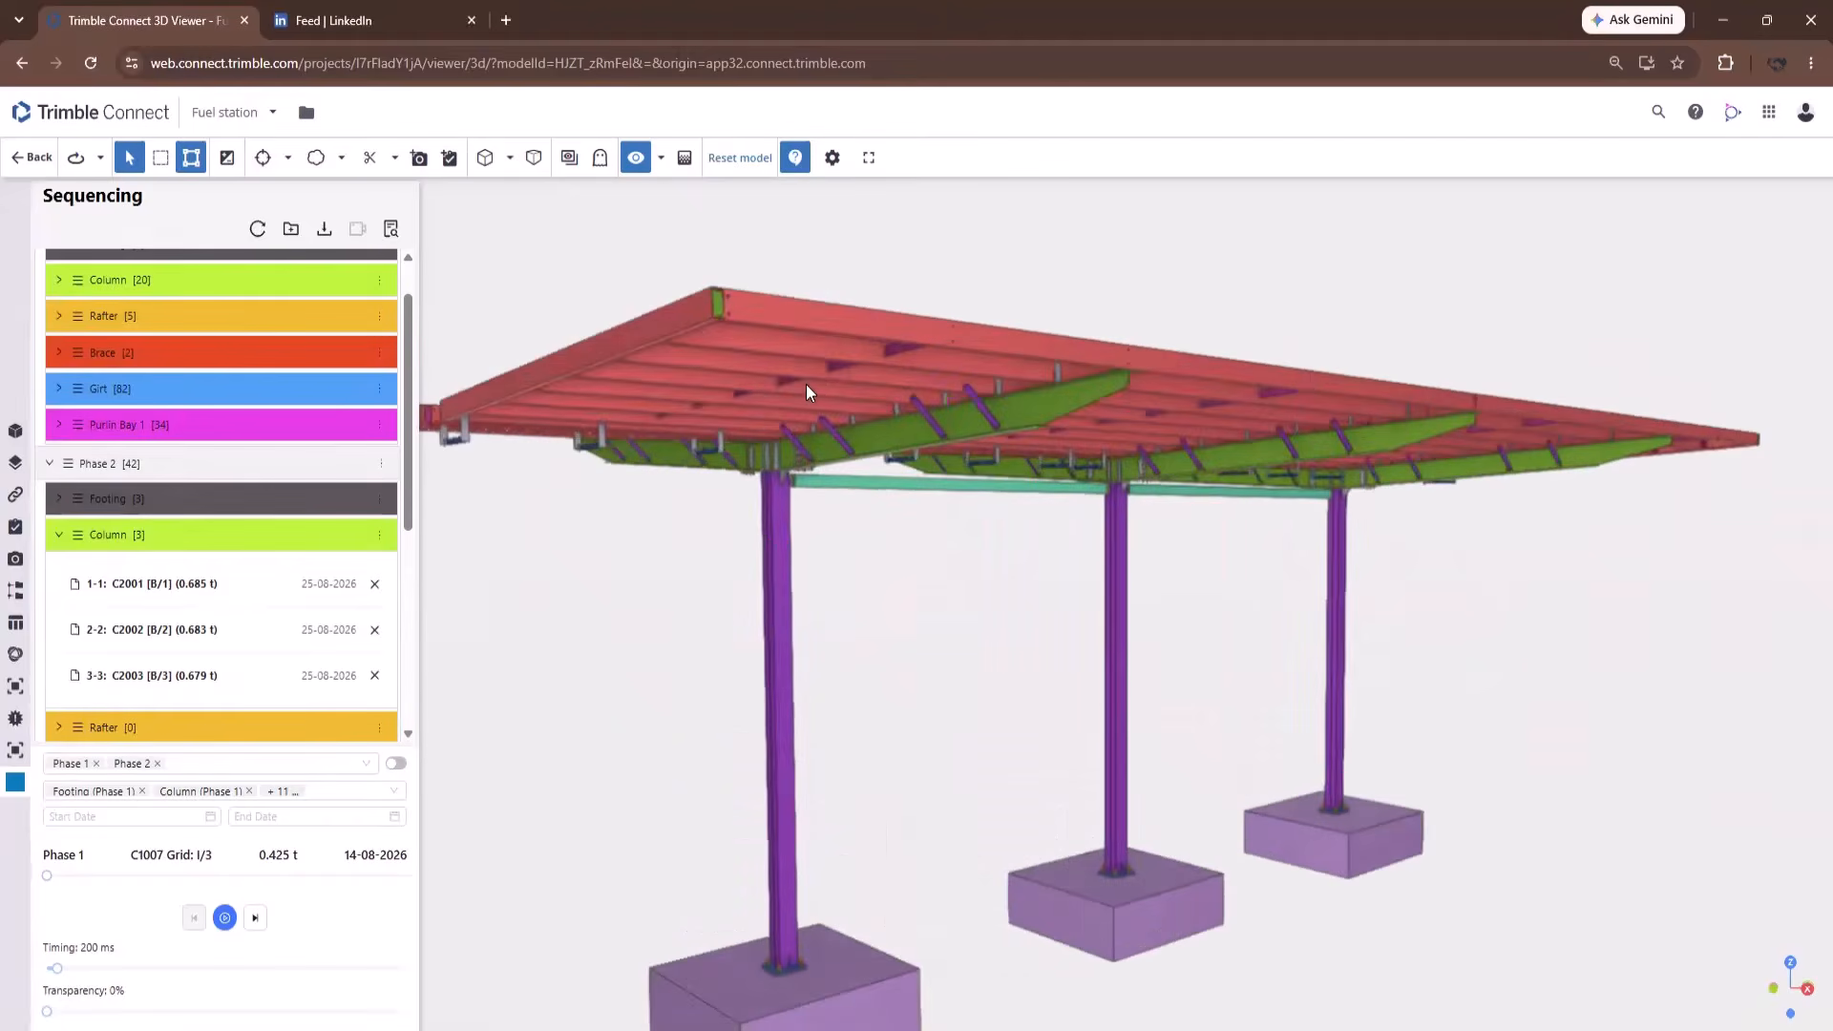
{"action": "left_click_drag", "start_coordinate": [1307, 385], "coordinate": [1136, 447]}
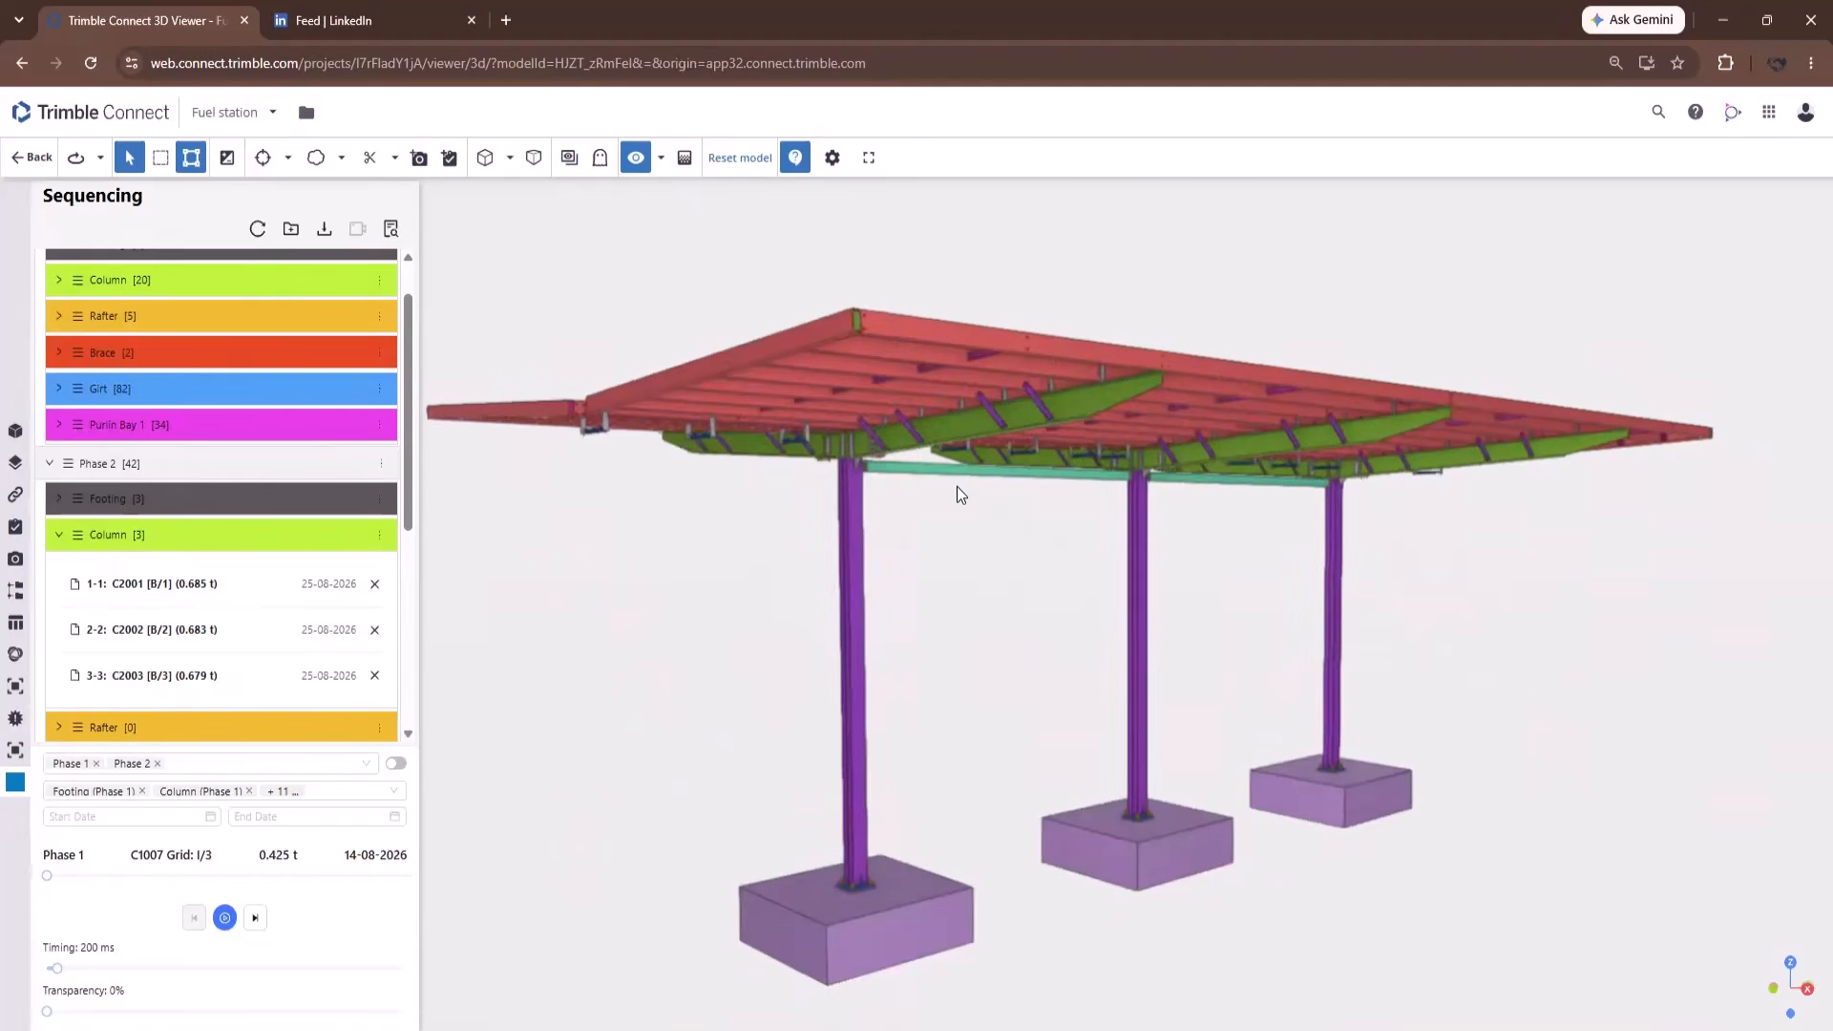
{"action": "left_click", "coordinate": [227, 160]}
{"action": "left_click", "coordinate": [978, 439]}
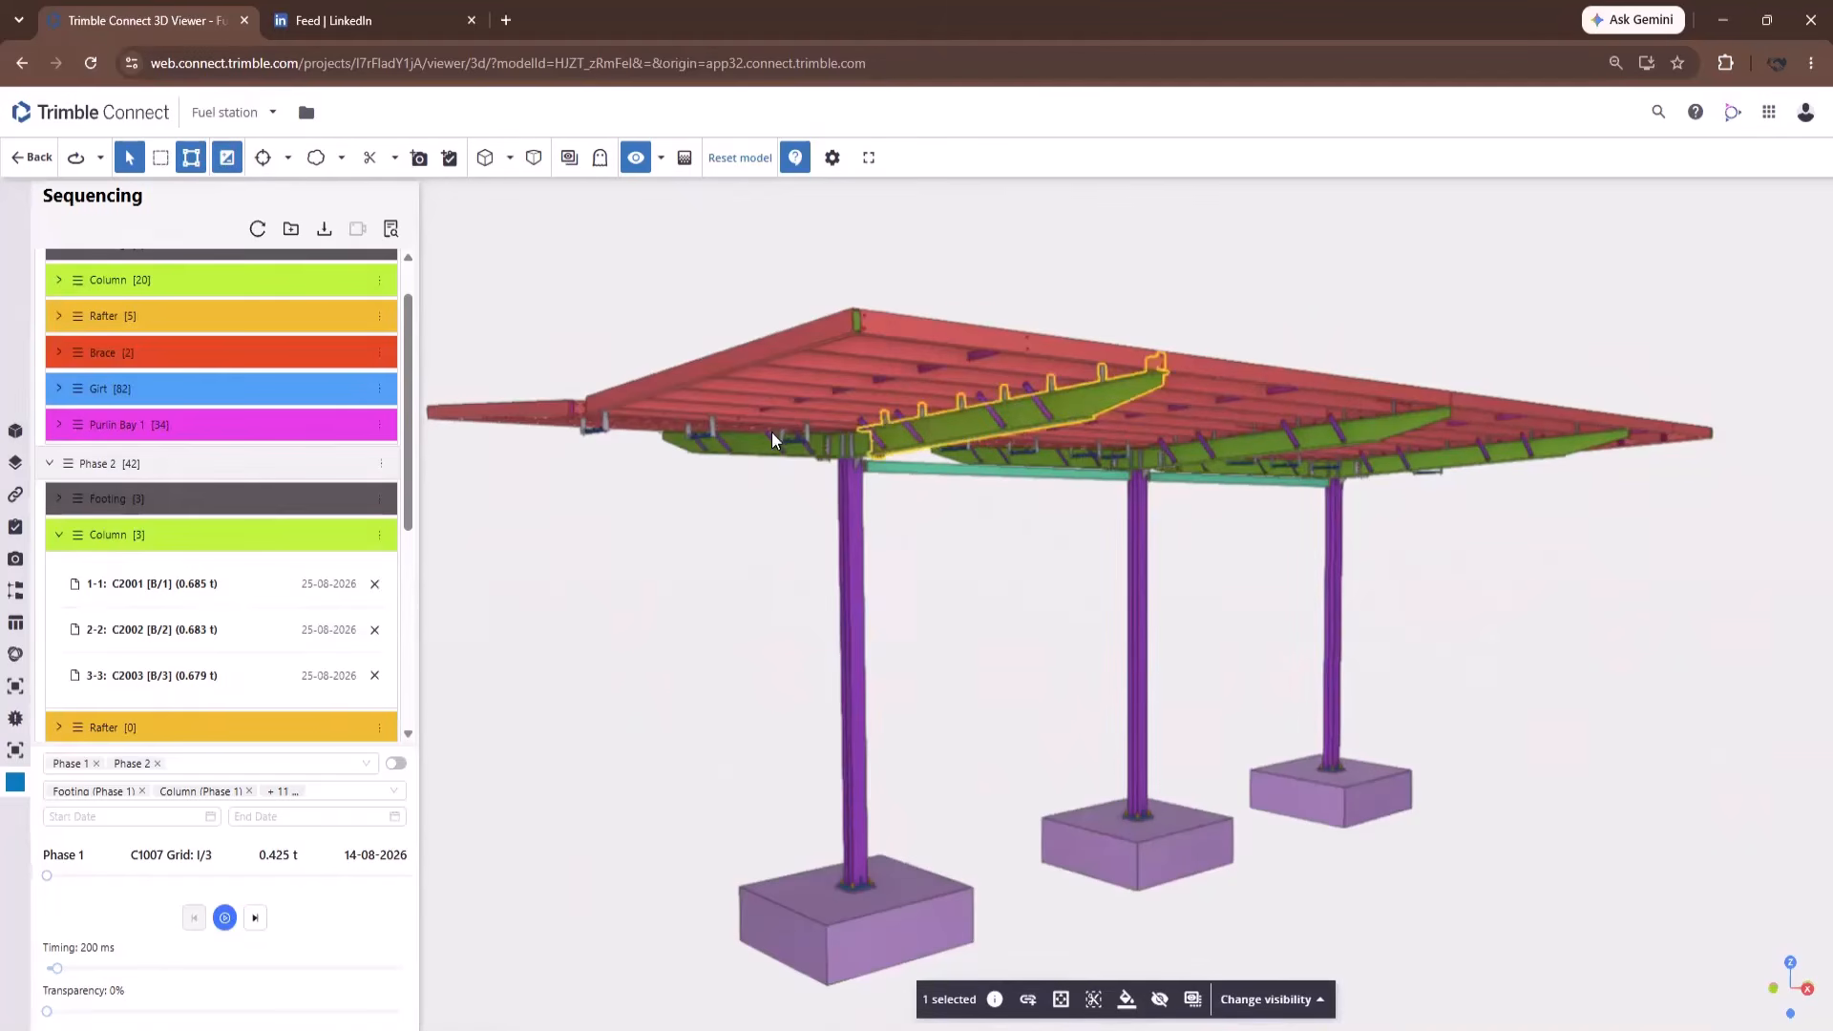
{"action": "left_click", "coordinate": [756, 452]}
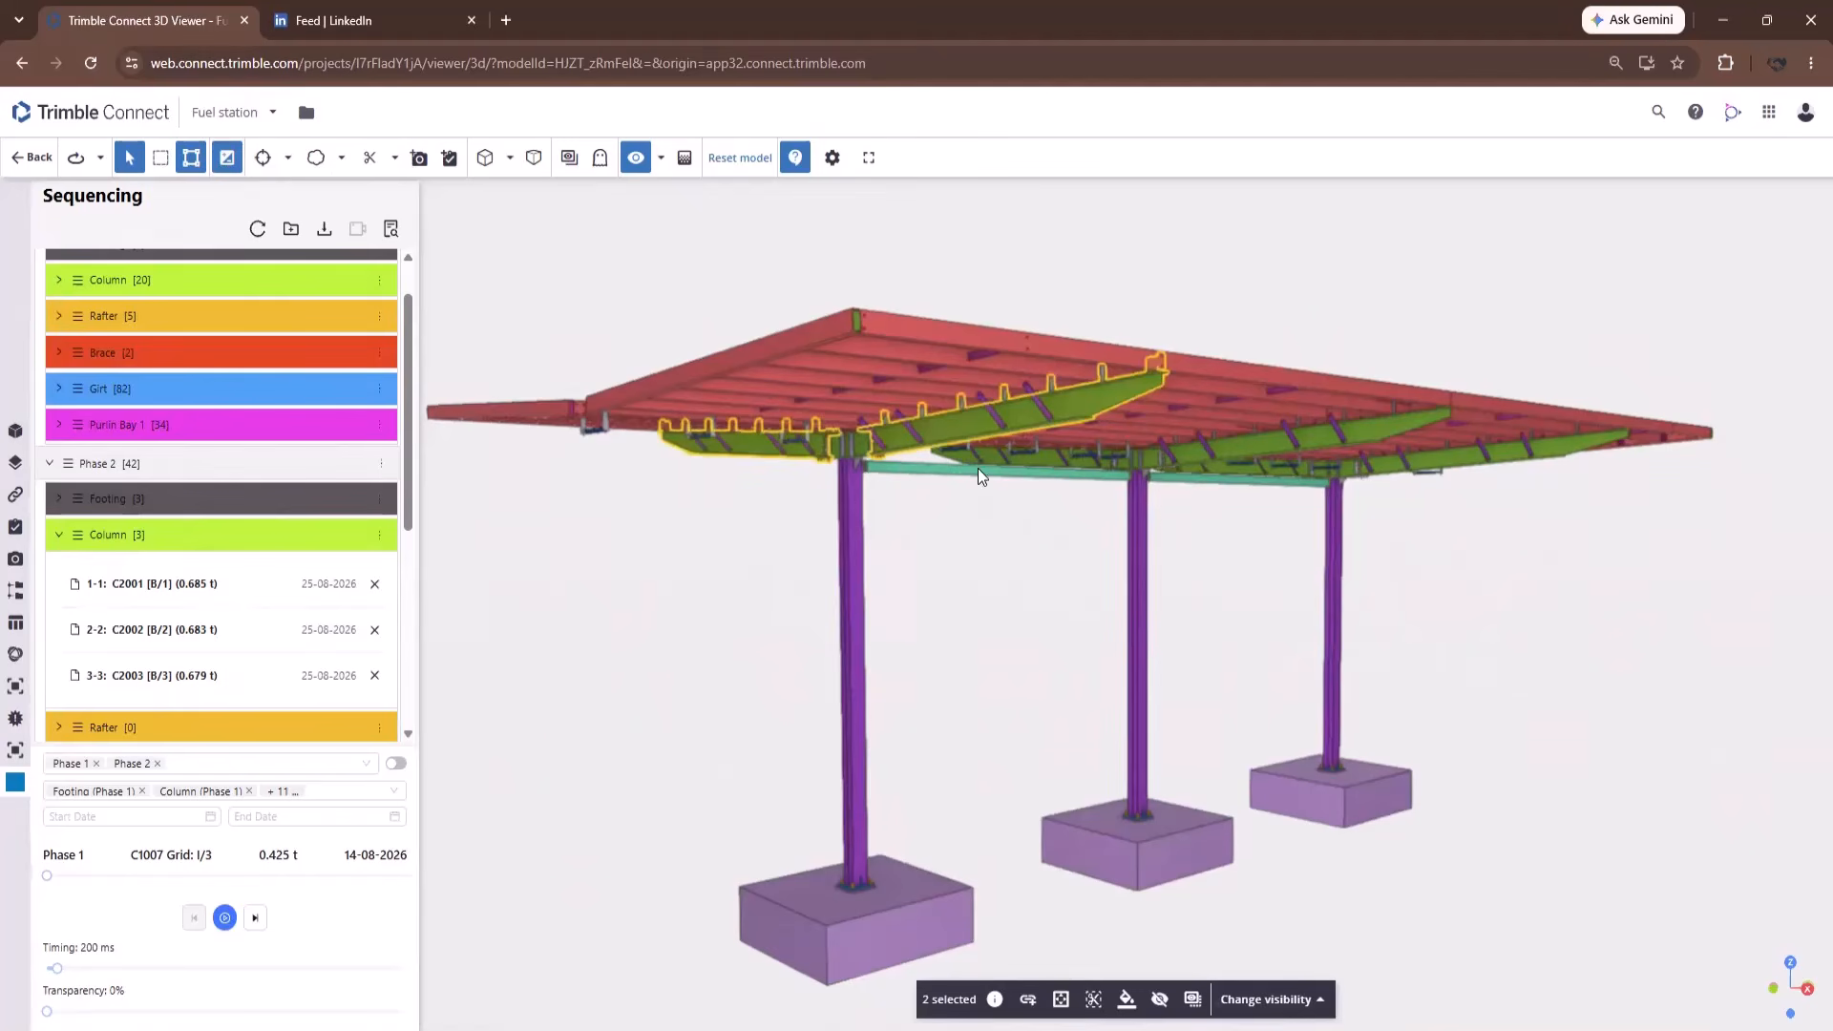
{"action": "left_click", "coordinate": [1318, 439]}
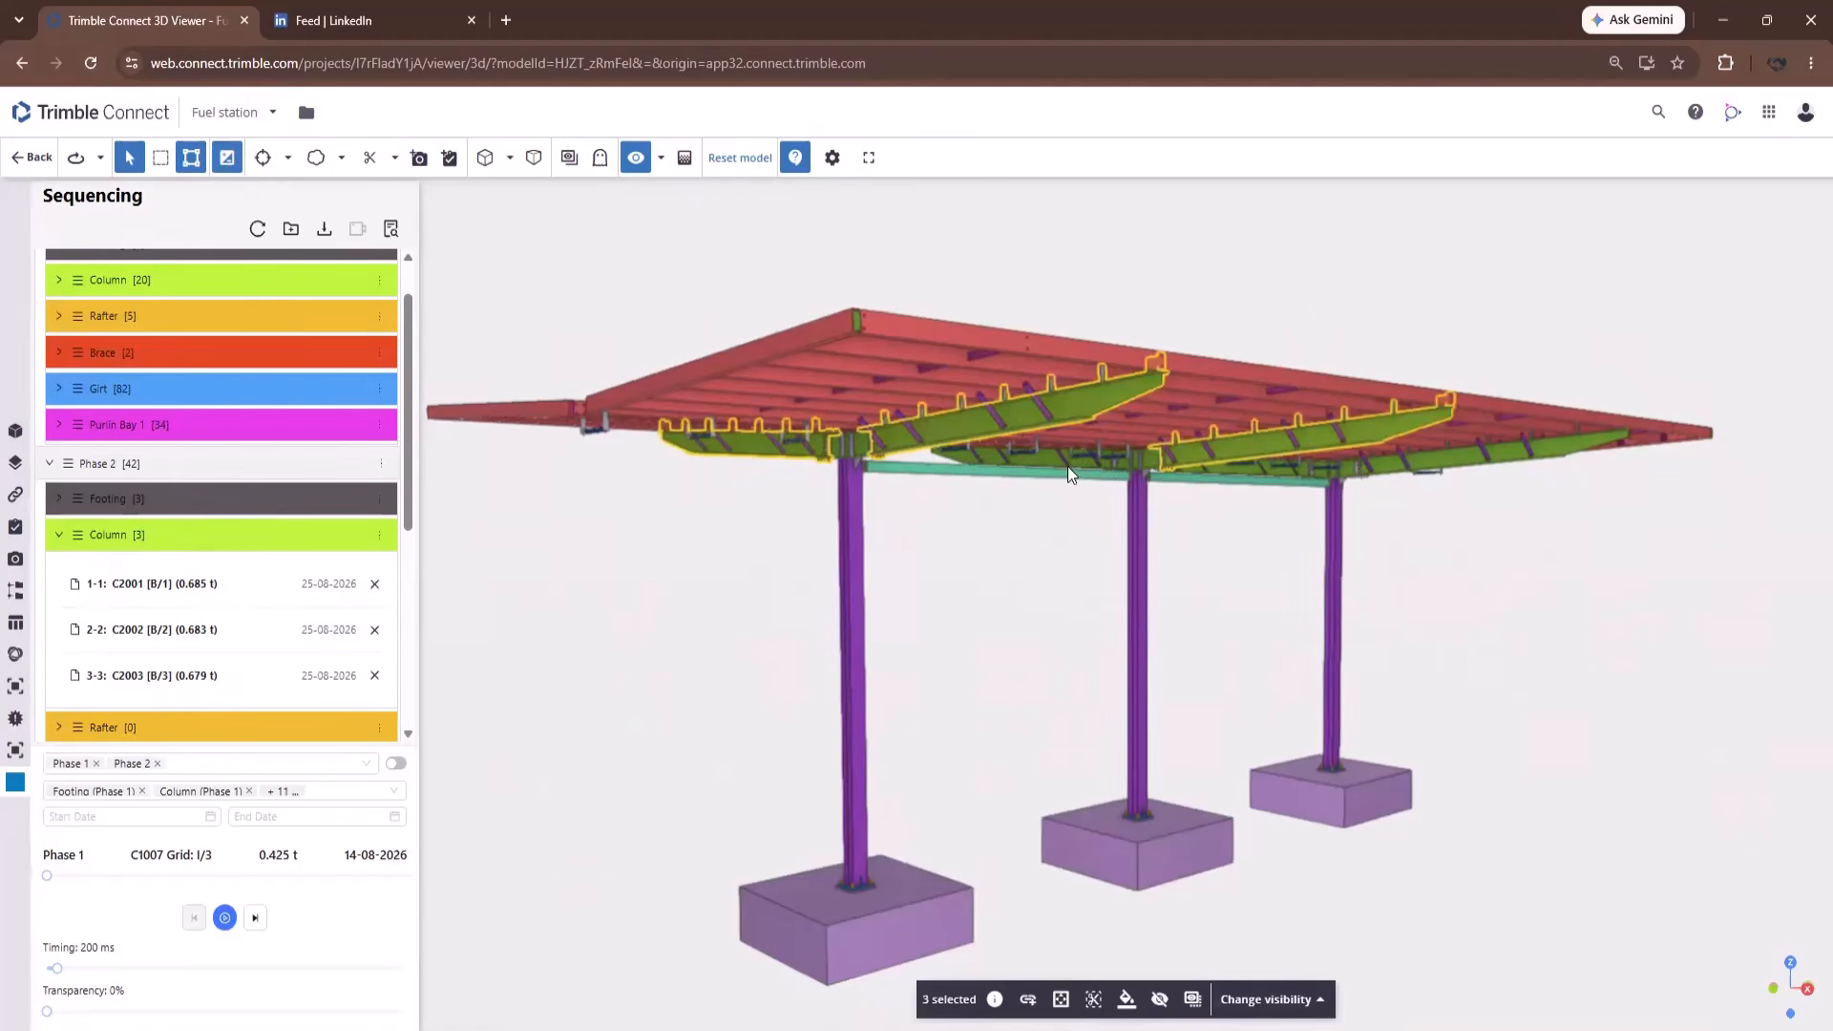
{"action": "scroll", "coordinate": [1041, 459], "scroll_direction": "up", "scroll_amount": 5}
{"action": "left_click", "coordinate": [1088, 468]}
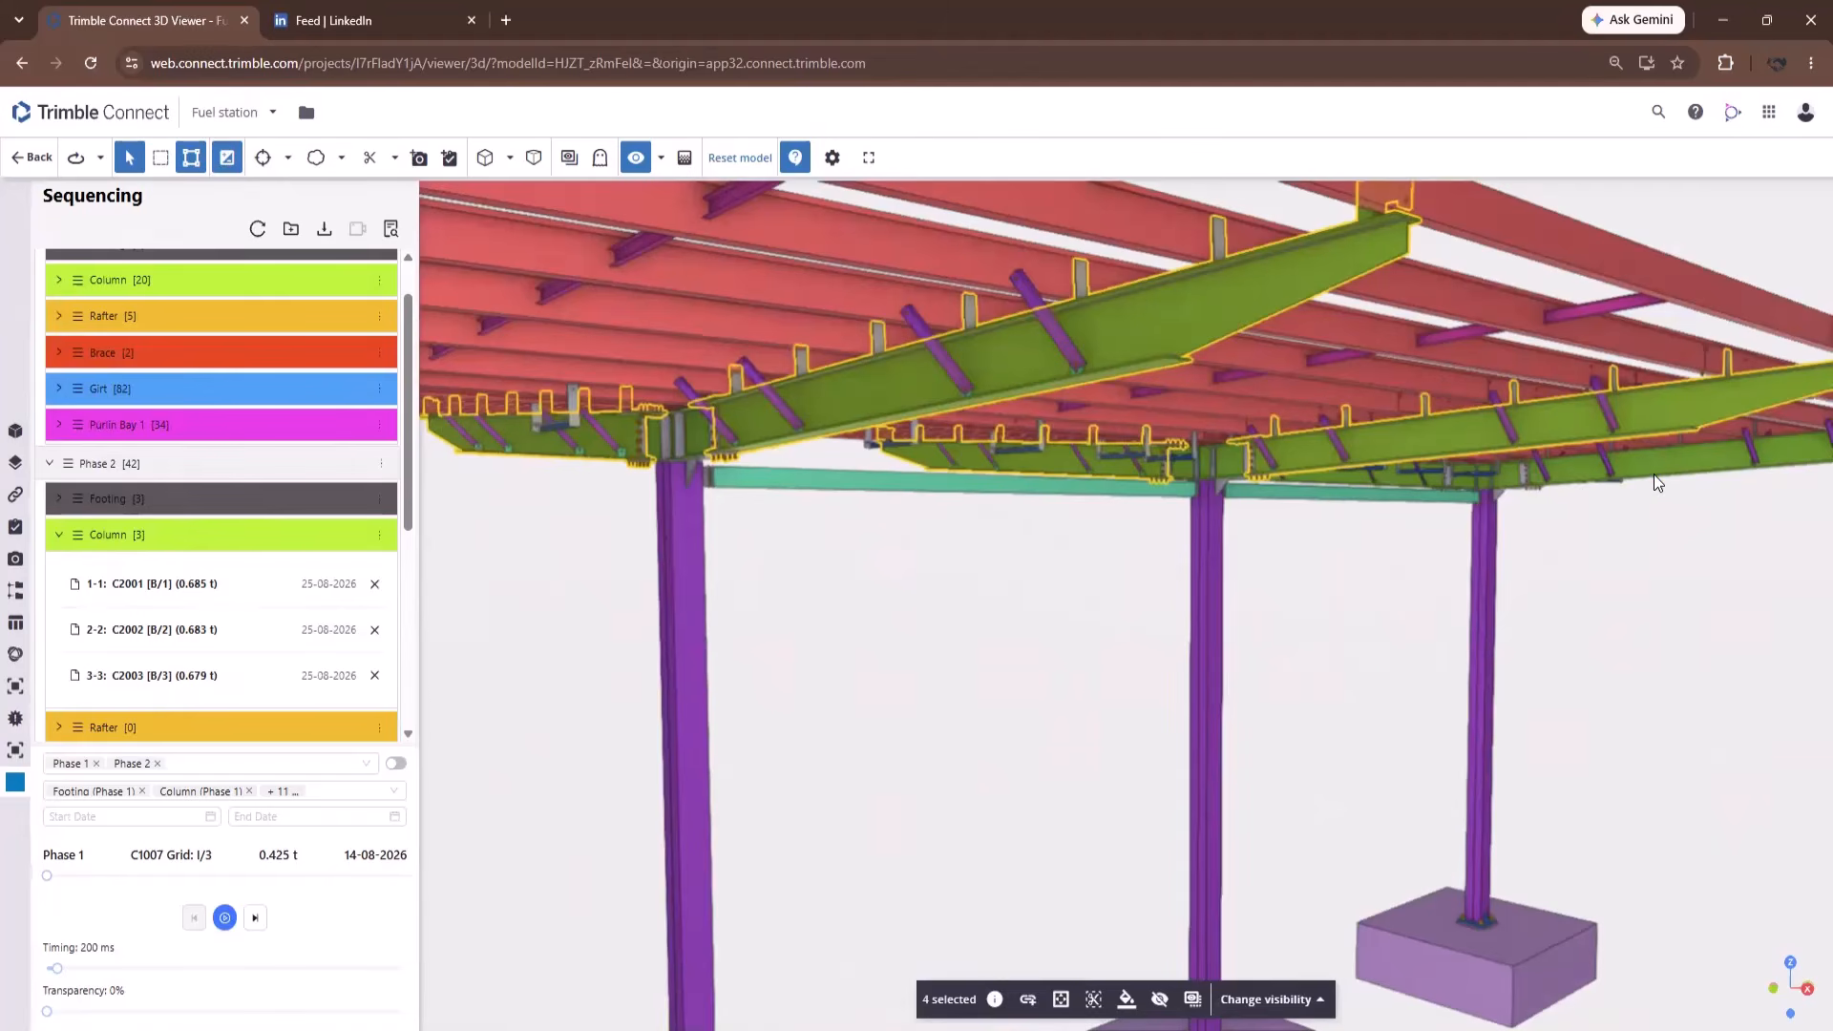
{"action": "left_click", "coordinate": [1415, 476]}
{"action": "scroll", "coordinate": [1403, 487], "scroll_direction": "up", "scroll_amount": 5}
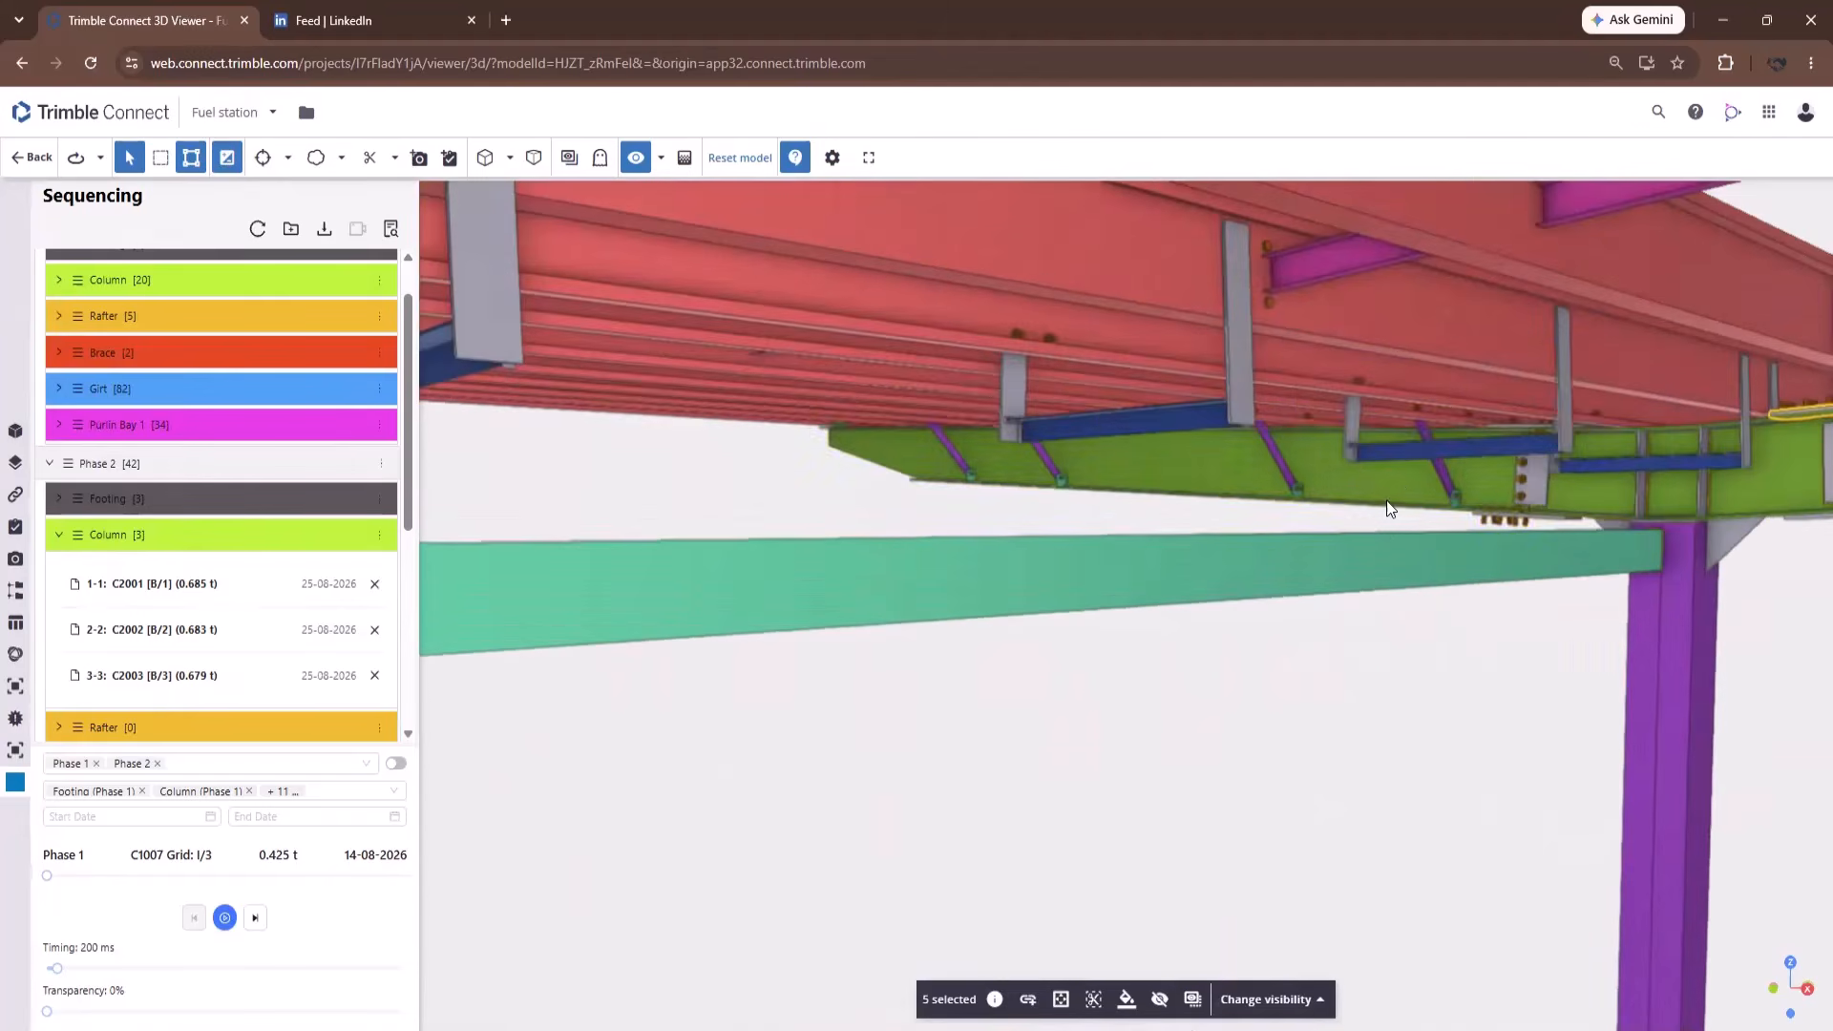
{"action": "left_click", "coordinate": [1354, 469]}
{"action": "scroll", "coordinate": [1295, 375], "scroll_direction": "down", "scroll_amount": 10}
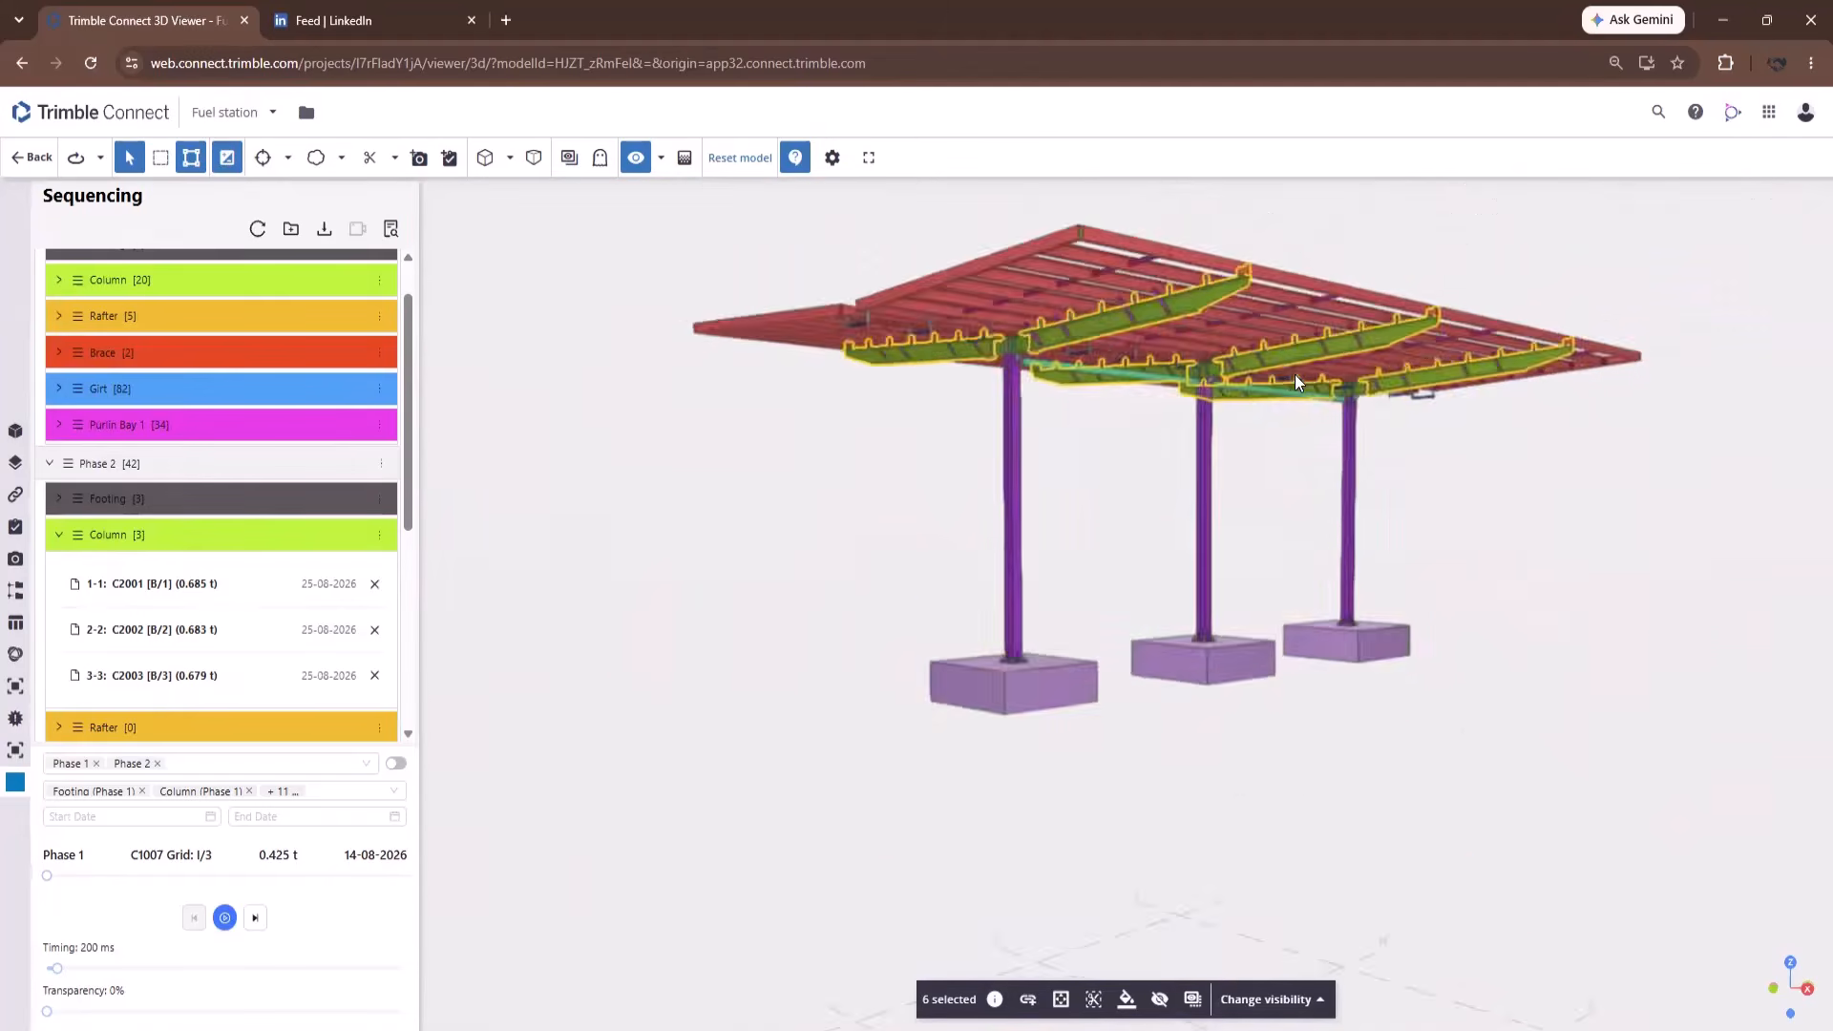
{"action": "scroll", "coordinate": [1295, 375], "scroll_direction": "down", "scroll_amount": 3}
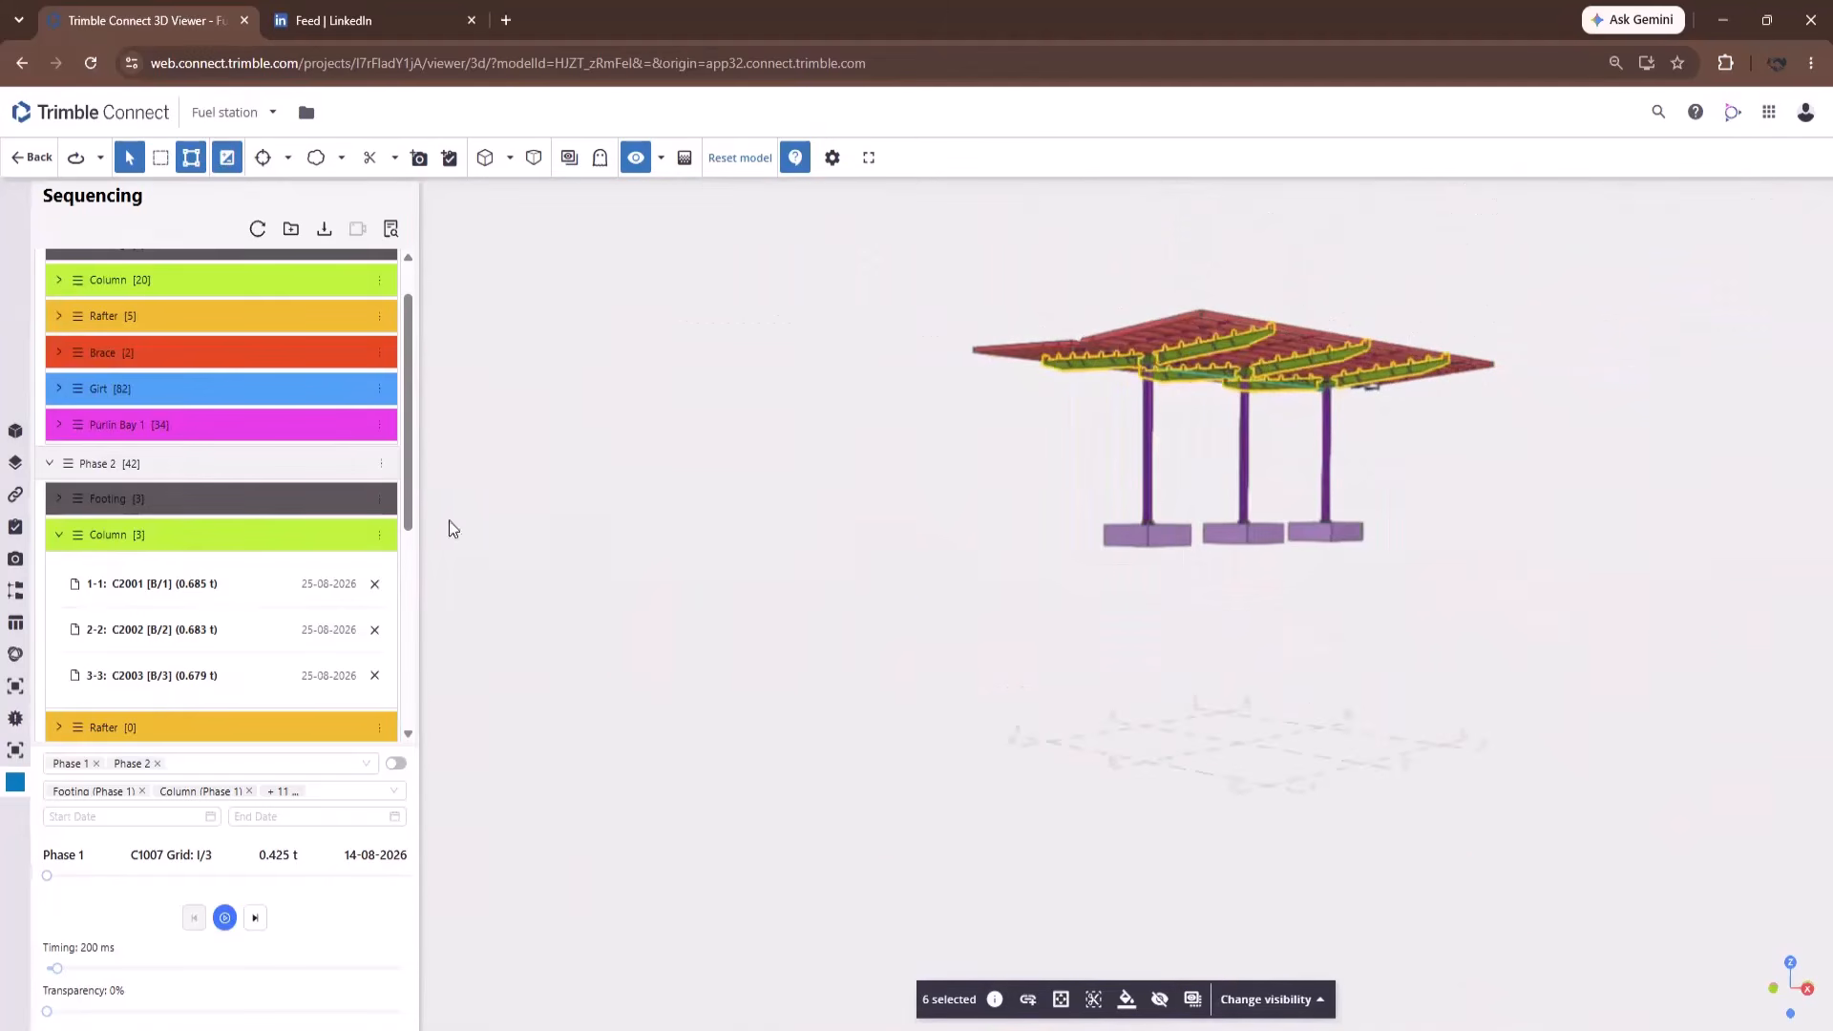
Assign the picked beams in order to Phase 2's Rafter sub plan dated 25-08-2026.
{"action": "left_click", "coordinate": [379, 729]}
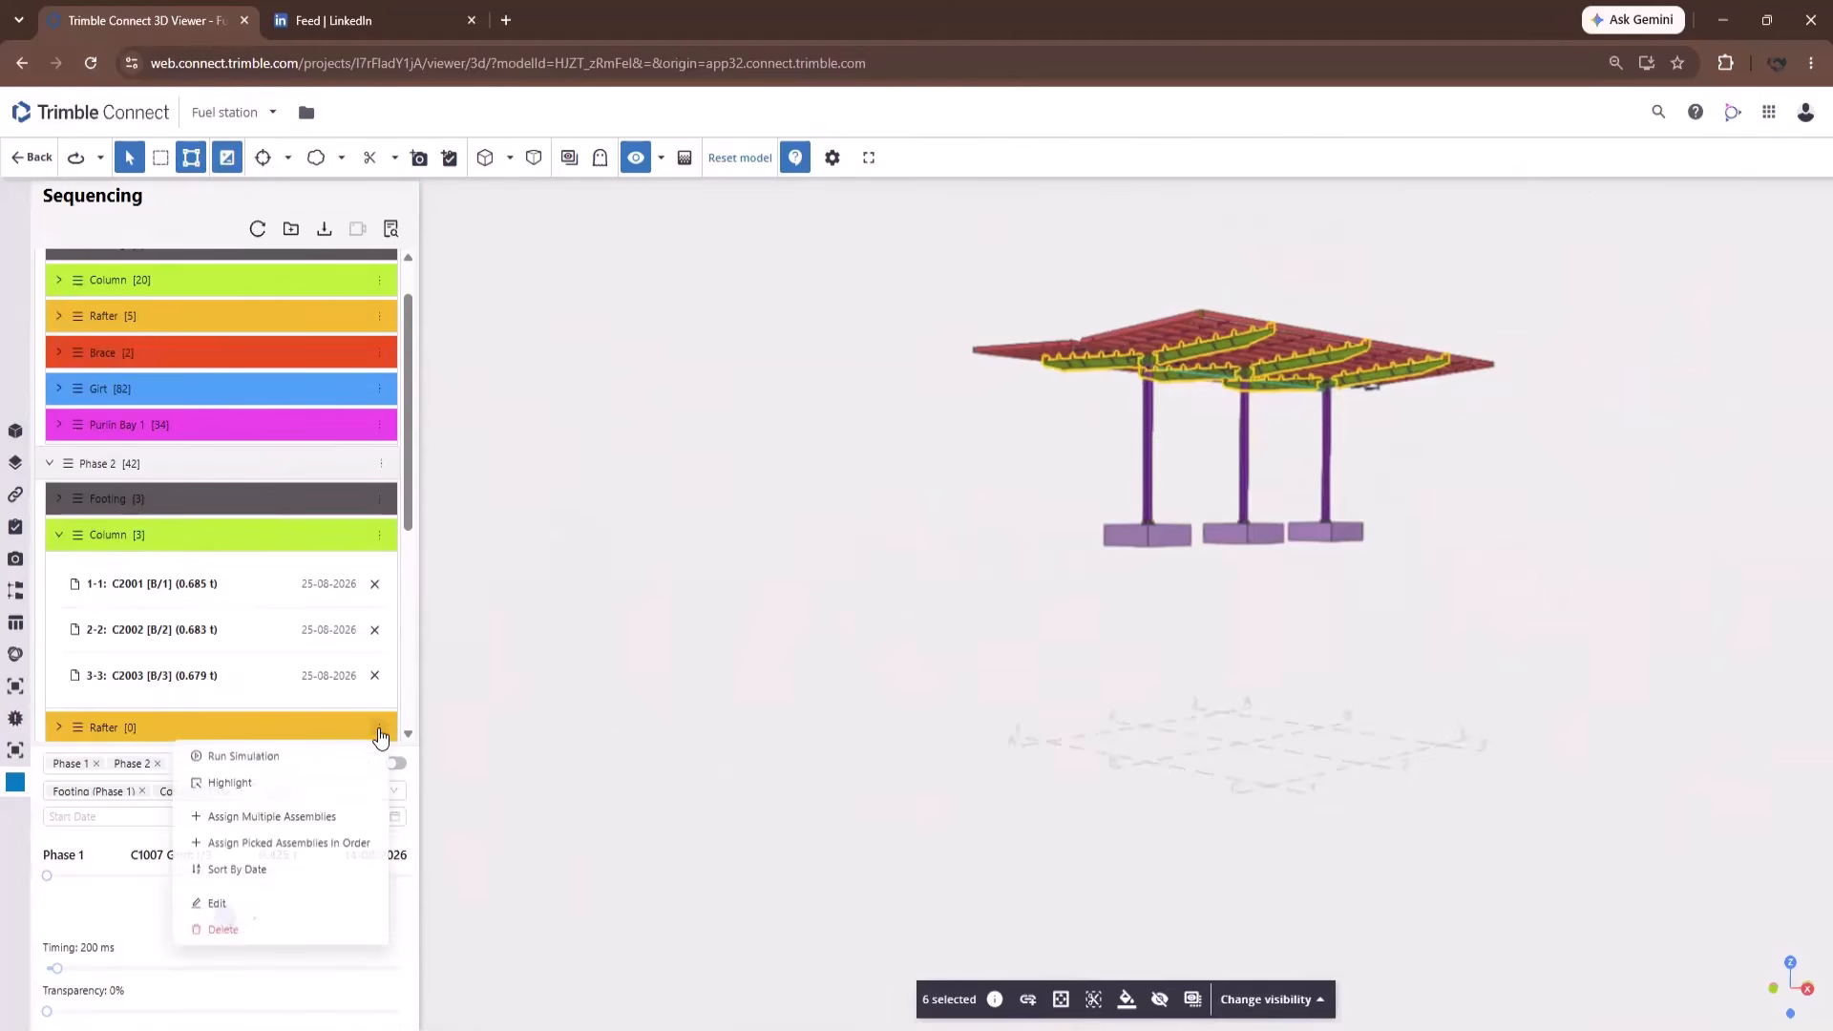
{"action": "left_click", "coordinate": [266, 847]}
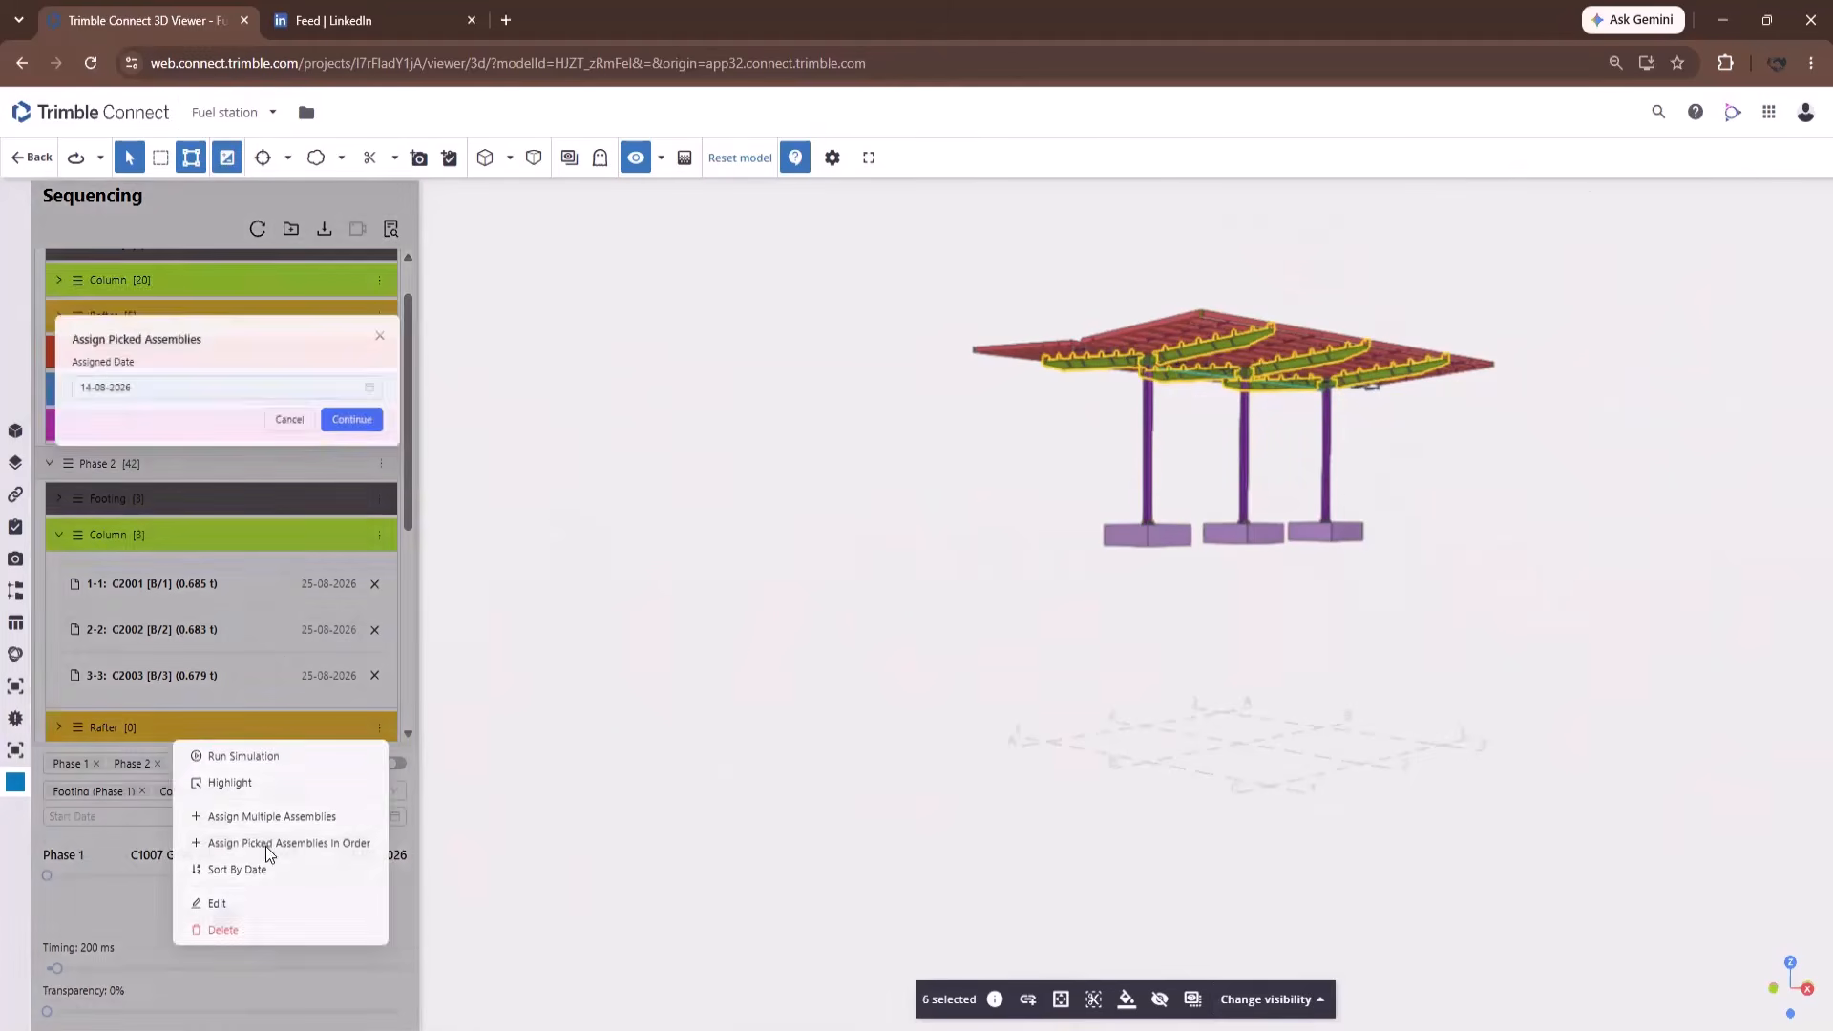
{"action": "left_click", "coordinate": [158, 347]}
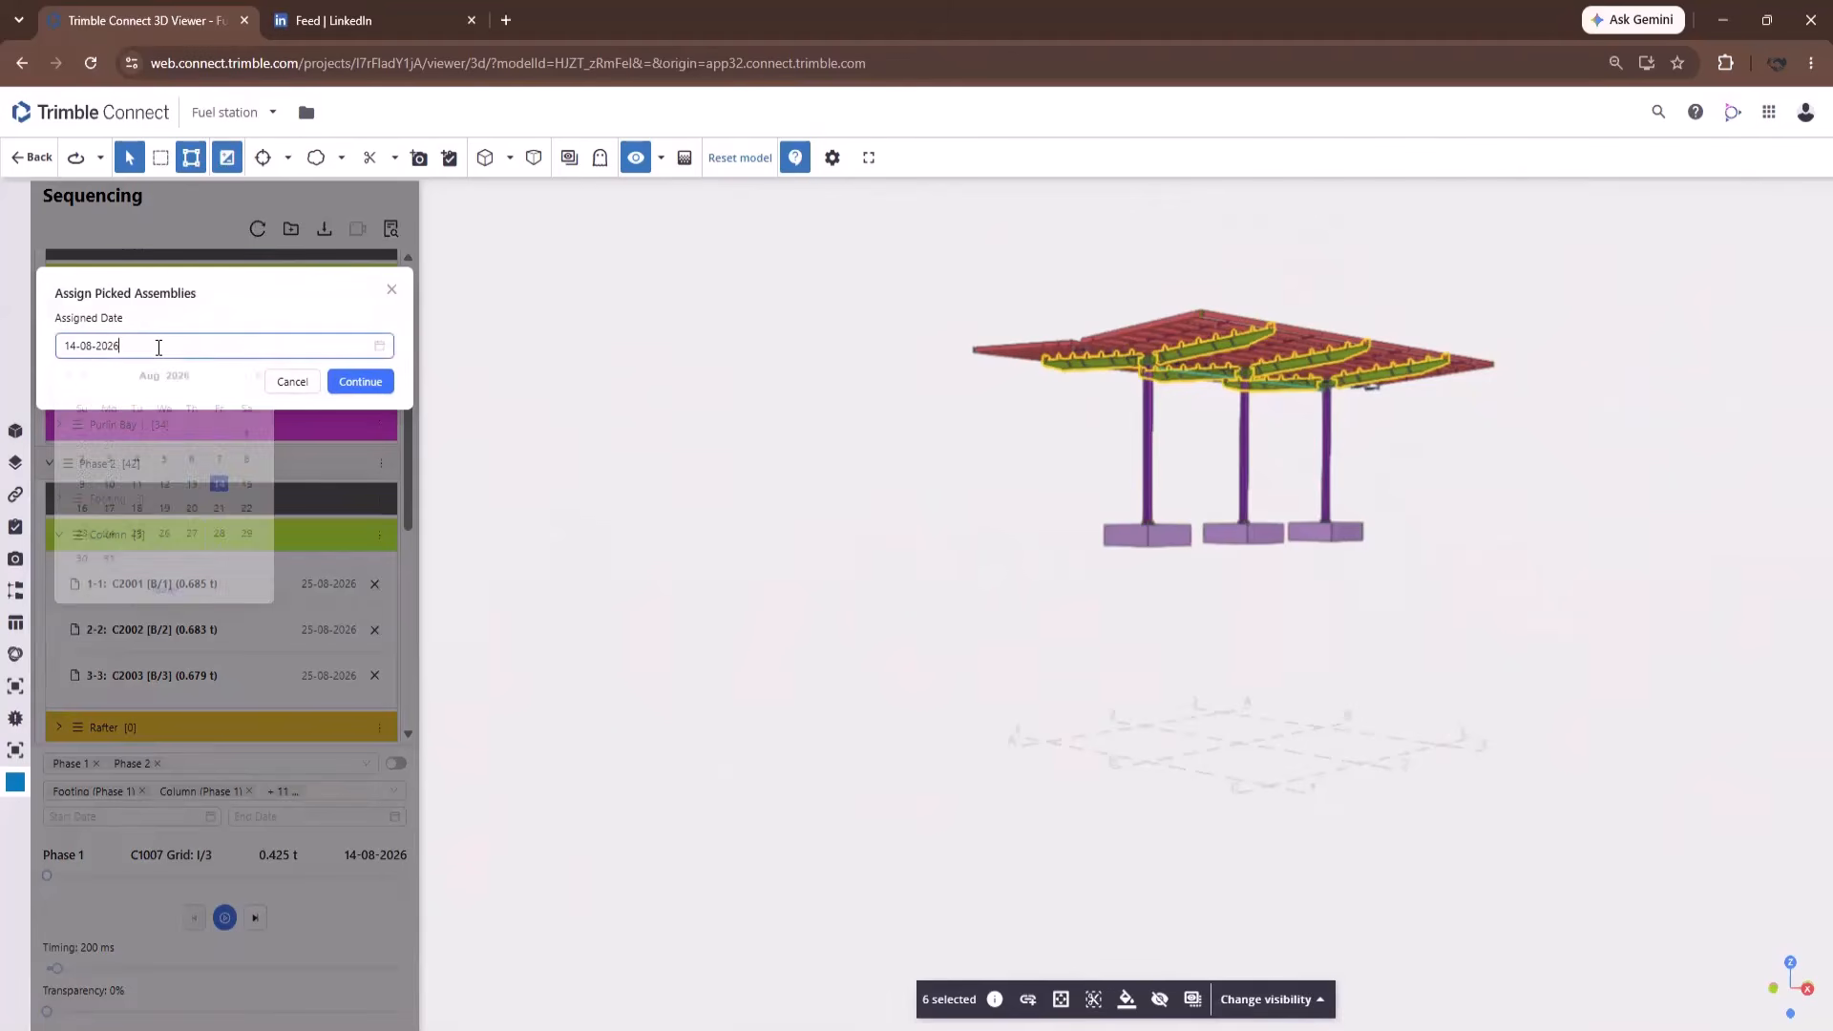
{"action": "left_click", "coordinate": [140, 562]}
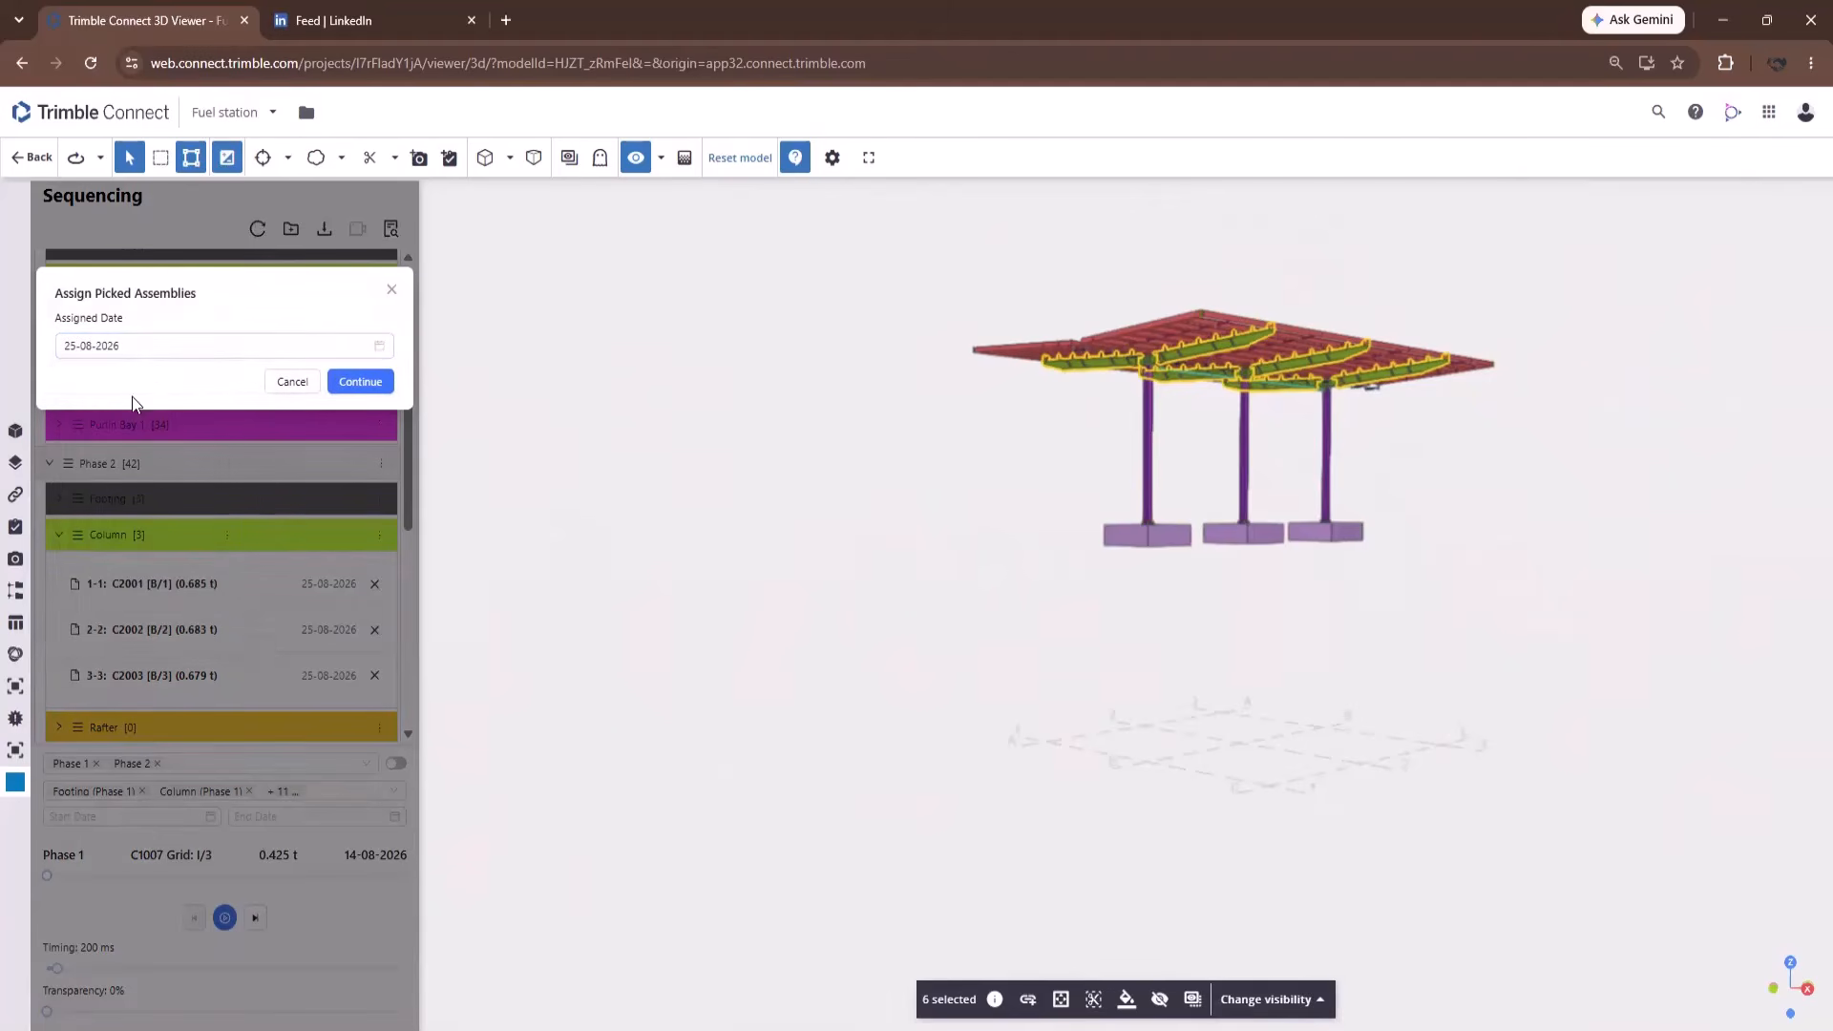
{"action": "left_click", "coordinate": [362, 383]}
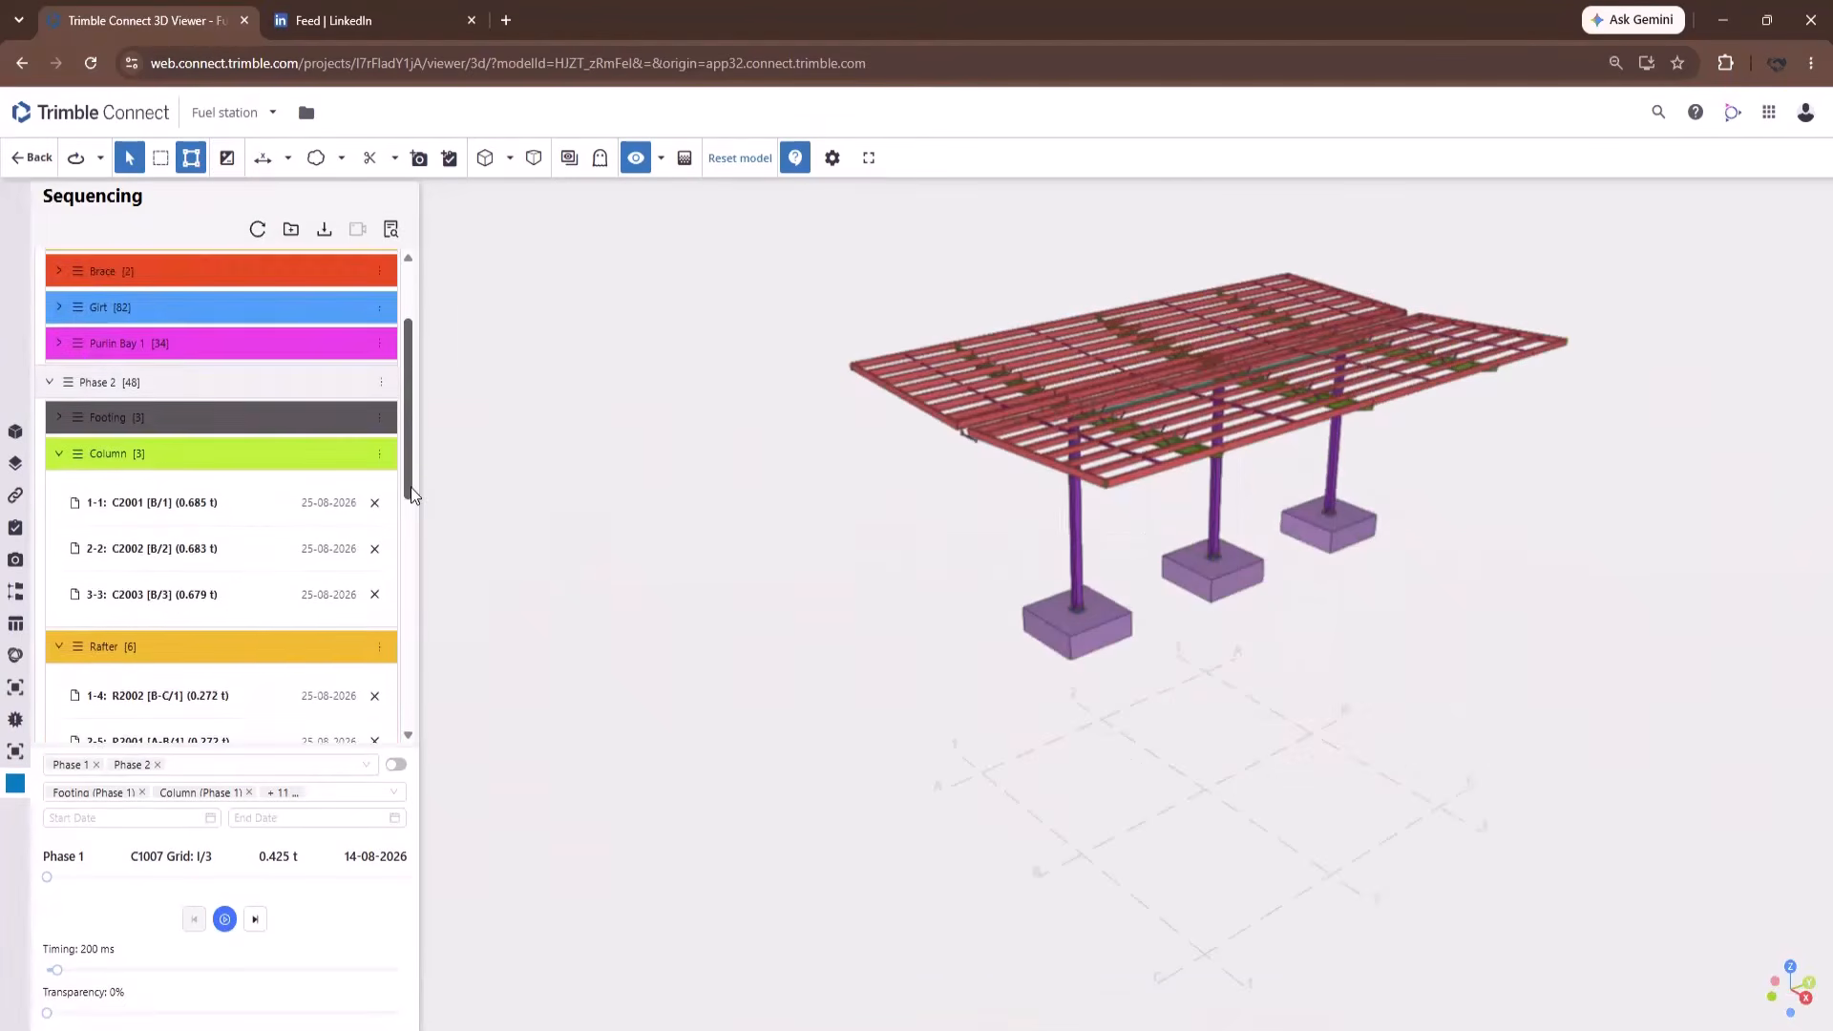
{"action": "left_click_drag", "start_coordinate": [408, 487], "coordinate": [408, 503]}
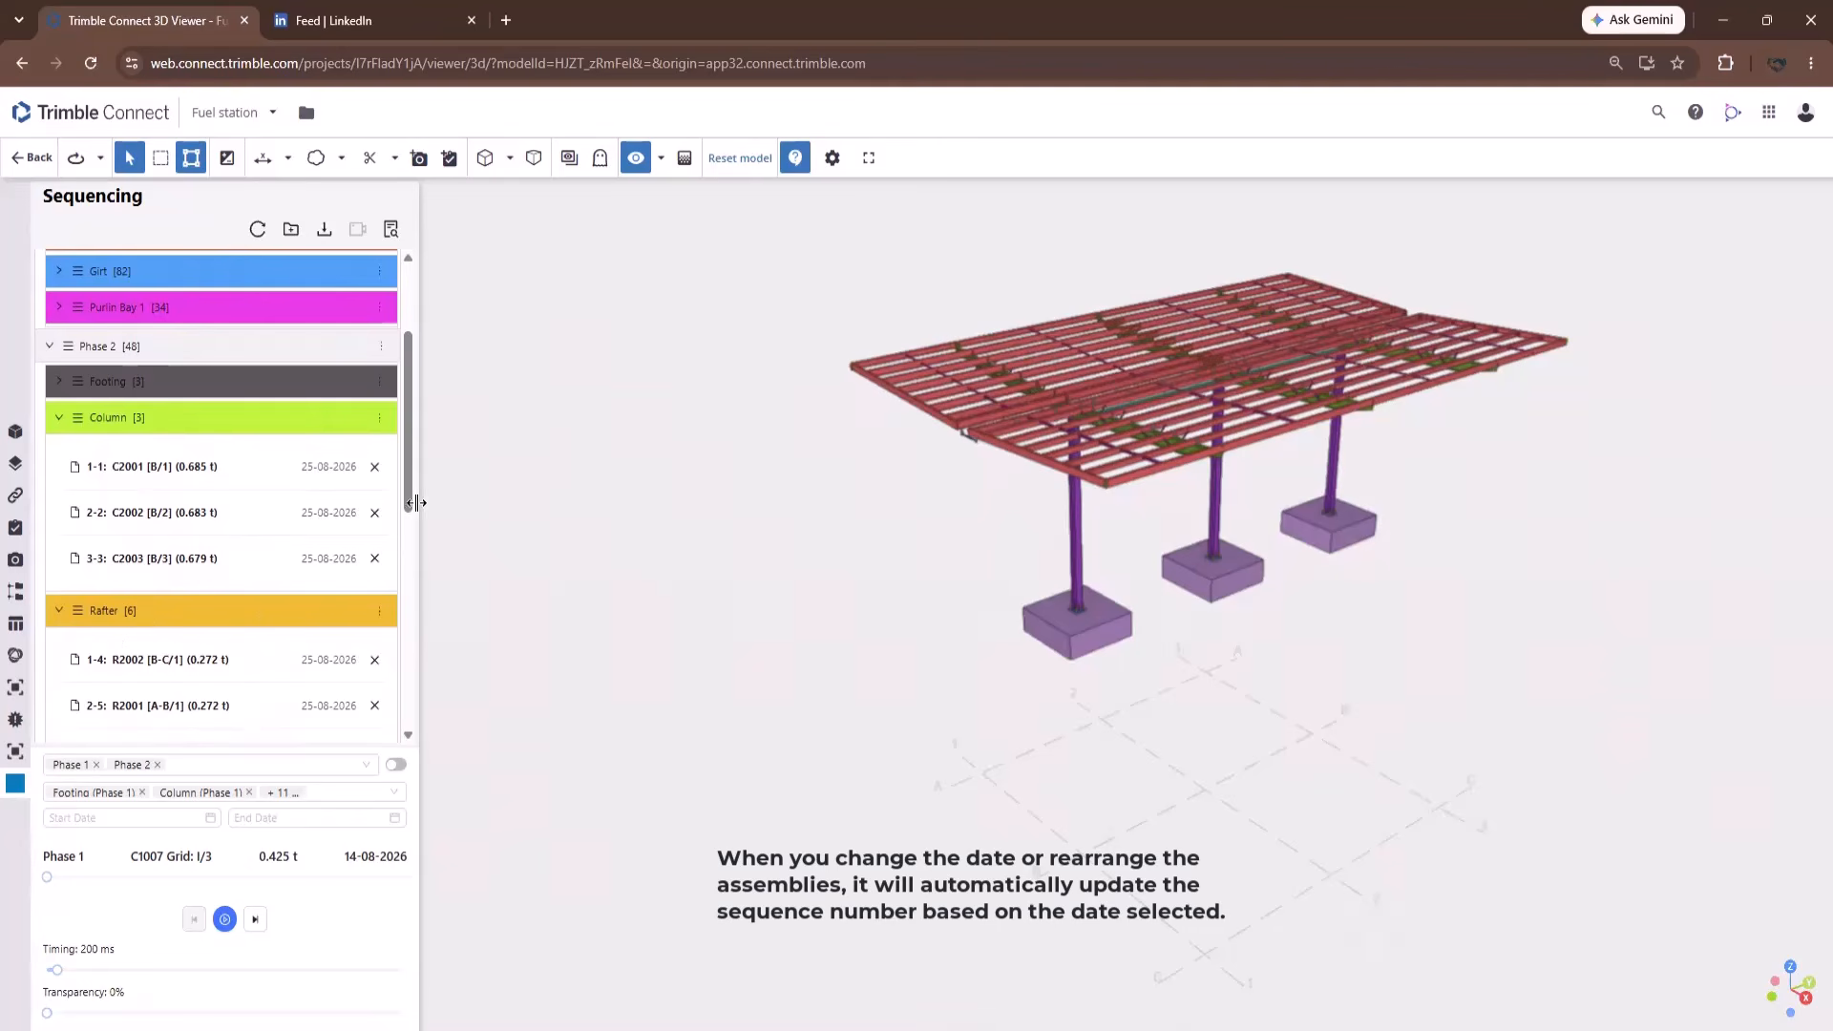
{"action": "scroll", "coordinate": [406, 493], "scroll_direction": "down", "scroll_amount": 1}
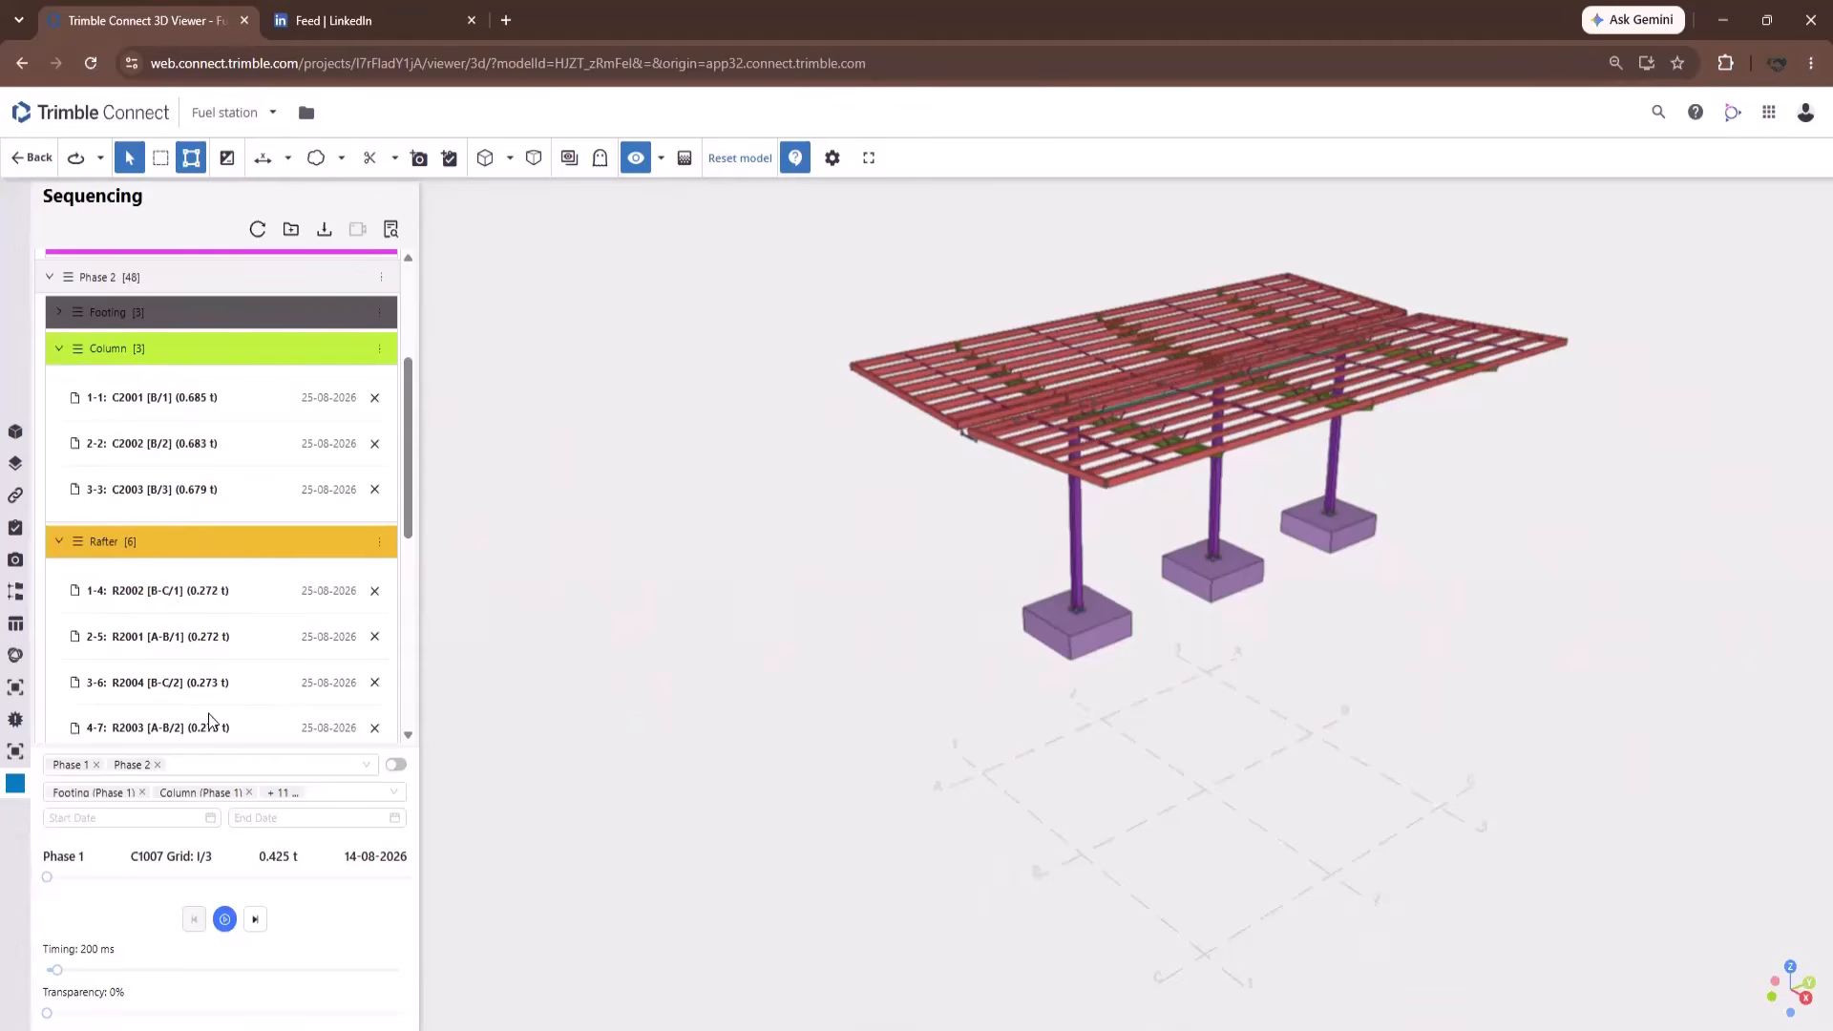
{"action": "left_click", "coordinate": [190, 638]}
{"action": "scroll", "coordinate": [190, 649], "scroll_direction": "down", "scroll_amount": 1}
{"action": "scroll", "coordinate": [190, 650], "scroll_direction": "down", "scroll_amount": 2}
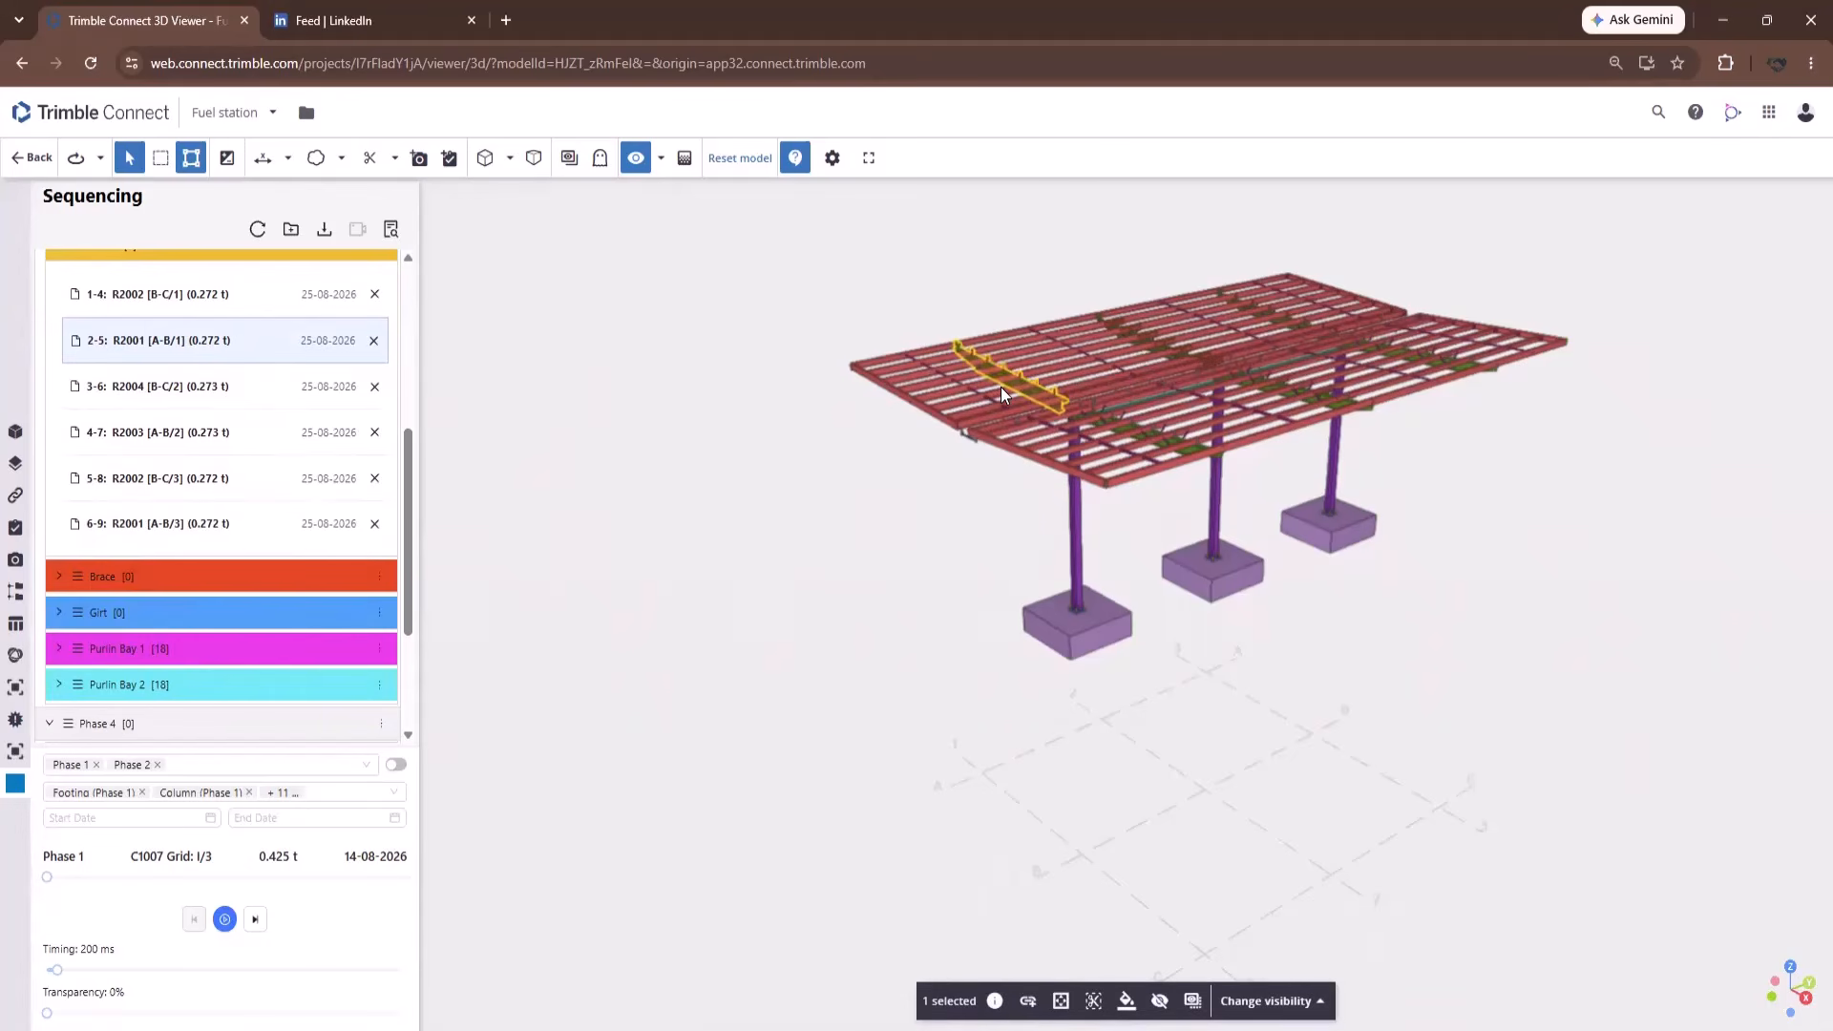
{"action": "left_click", "coordinate": [682, 472]}
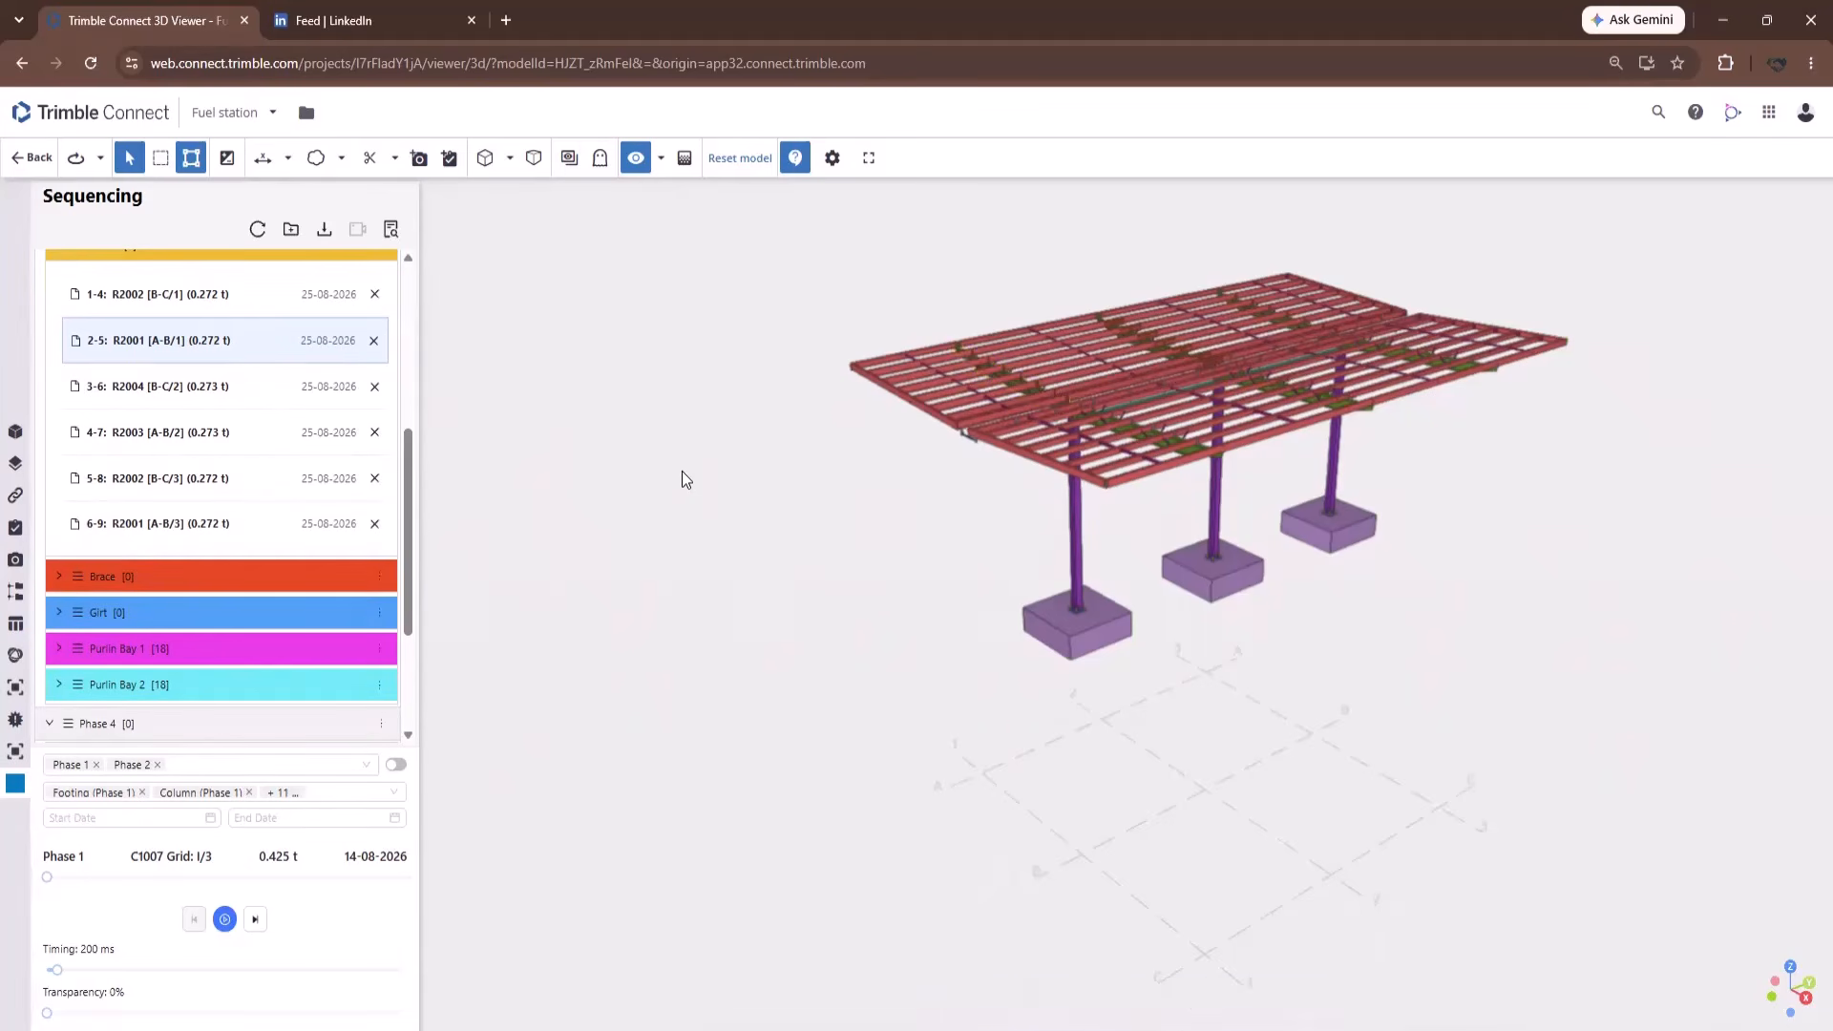
{"action": "left_click", "coordinate": [1337, 462]}
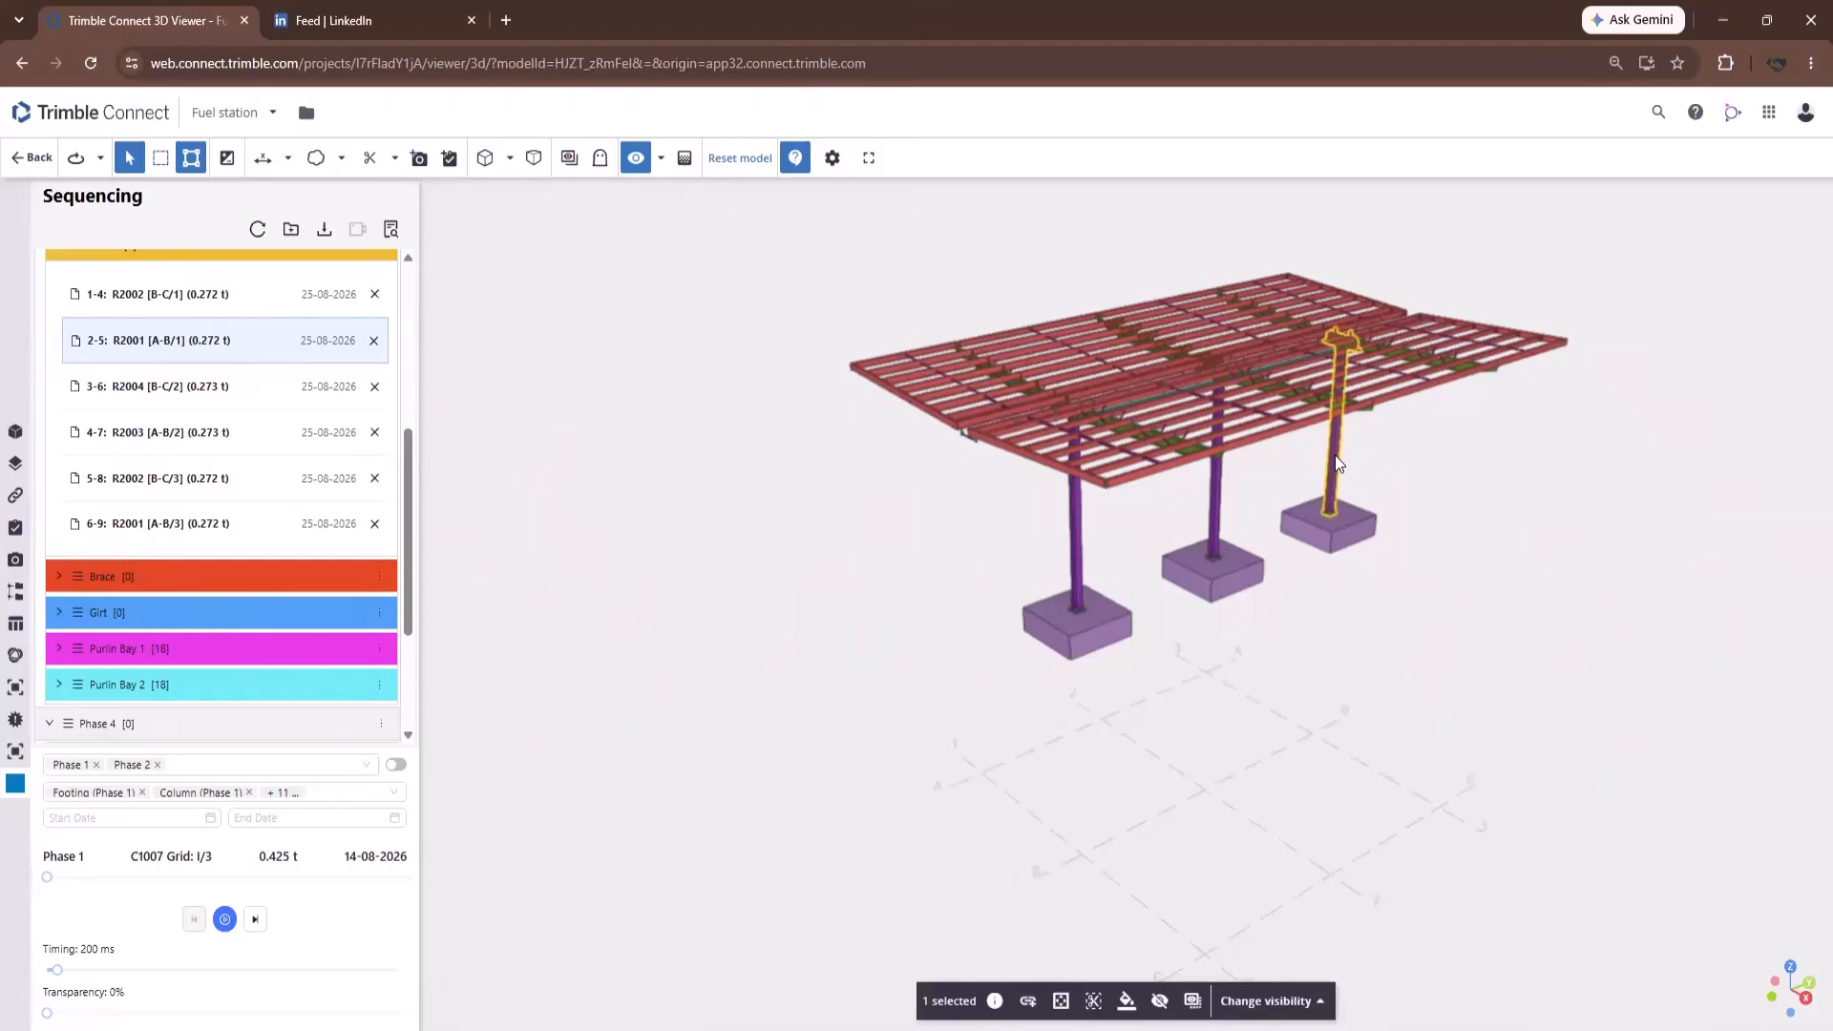
{"action": "left_click", "coordinate": [389, 233]}
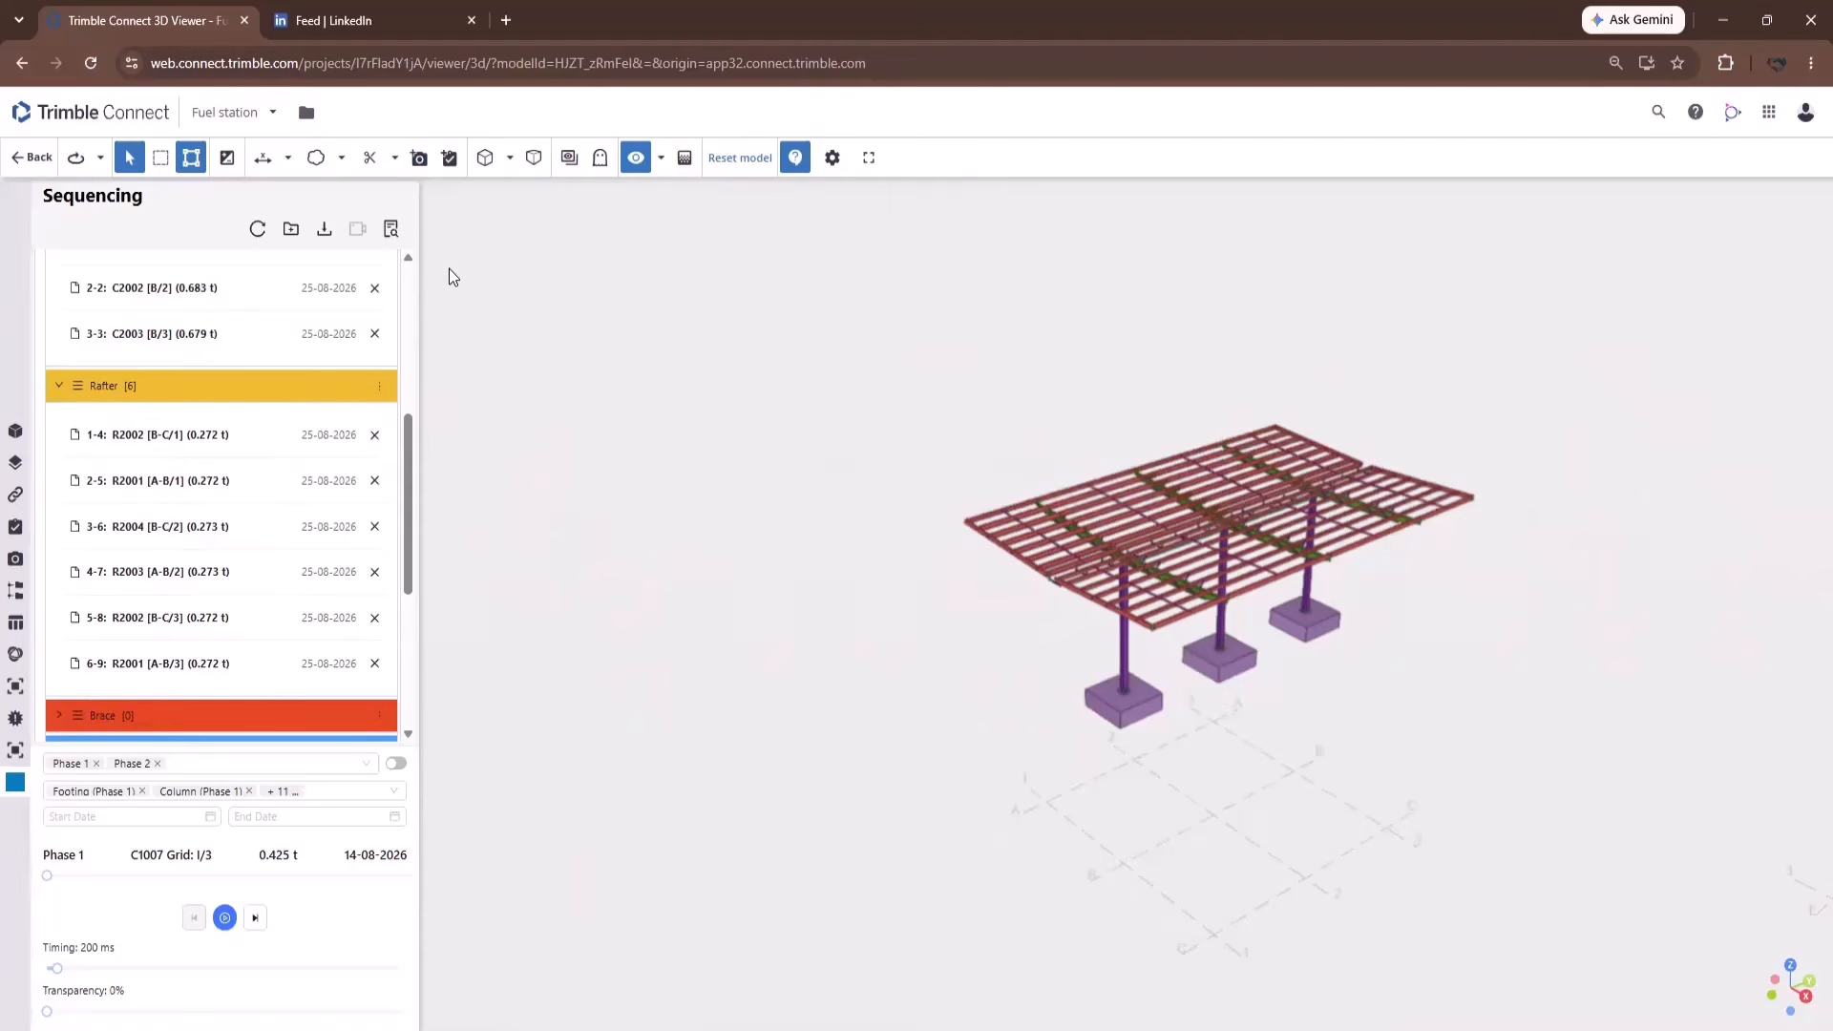
Highlight the Phase 2 Rafter group, then all Phase 2 assemblies, from their action menus.
{"action": "left_click", "coordinate": [381, 391]}
{"action": "left_click", "coordinate": [228, 445]}
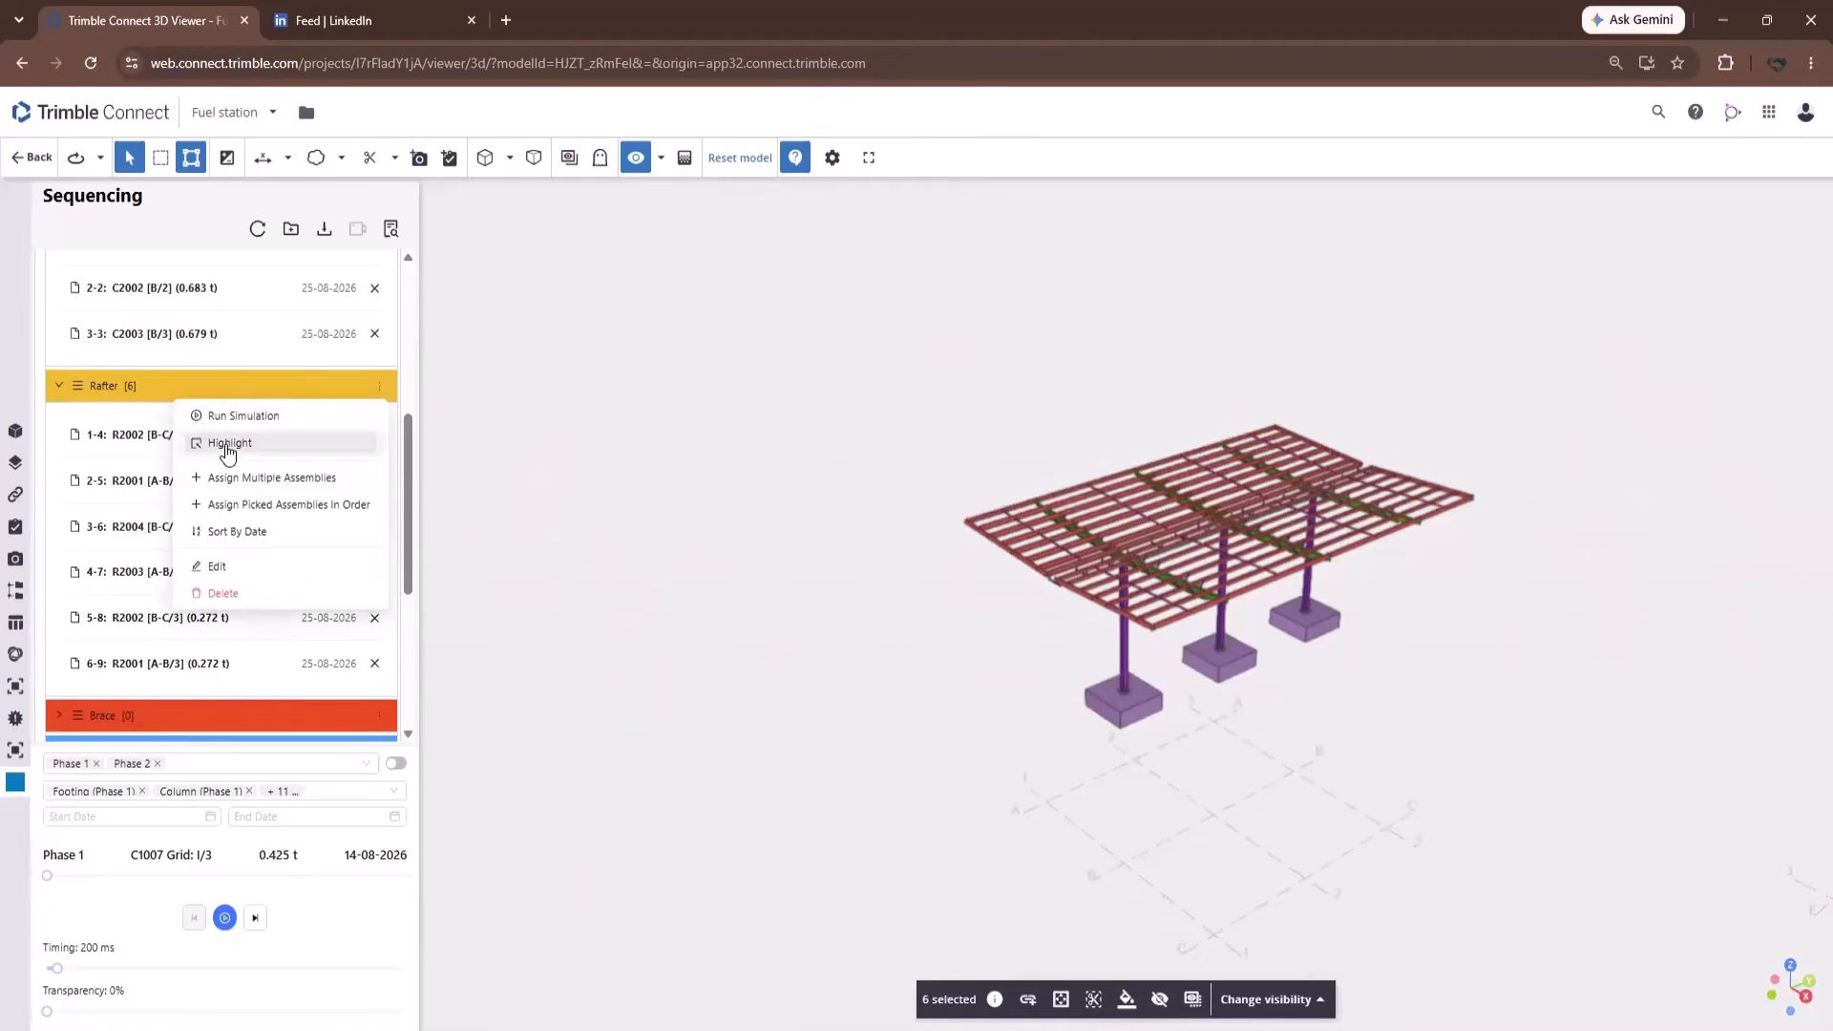
{"action": "scroll", "coordinate": [258, 619], "scroll_direction": "up", "scroll_amount": 3}
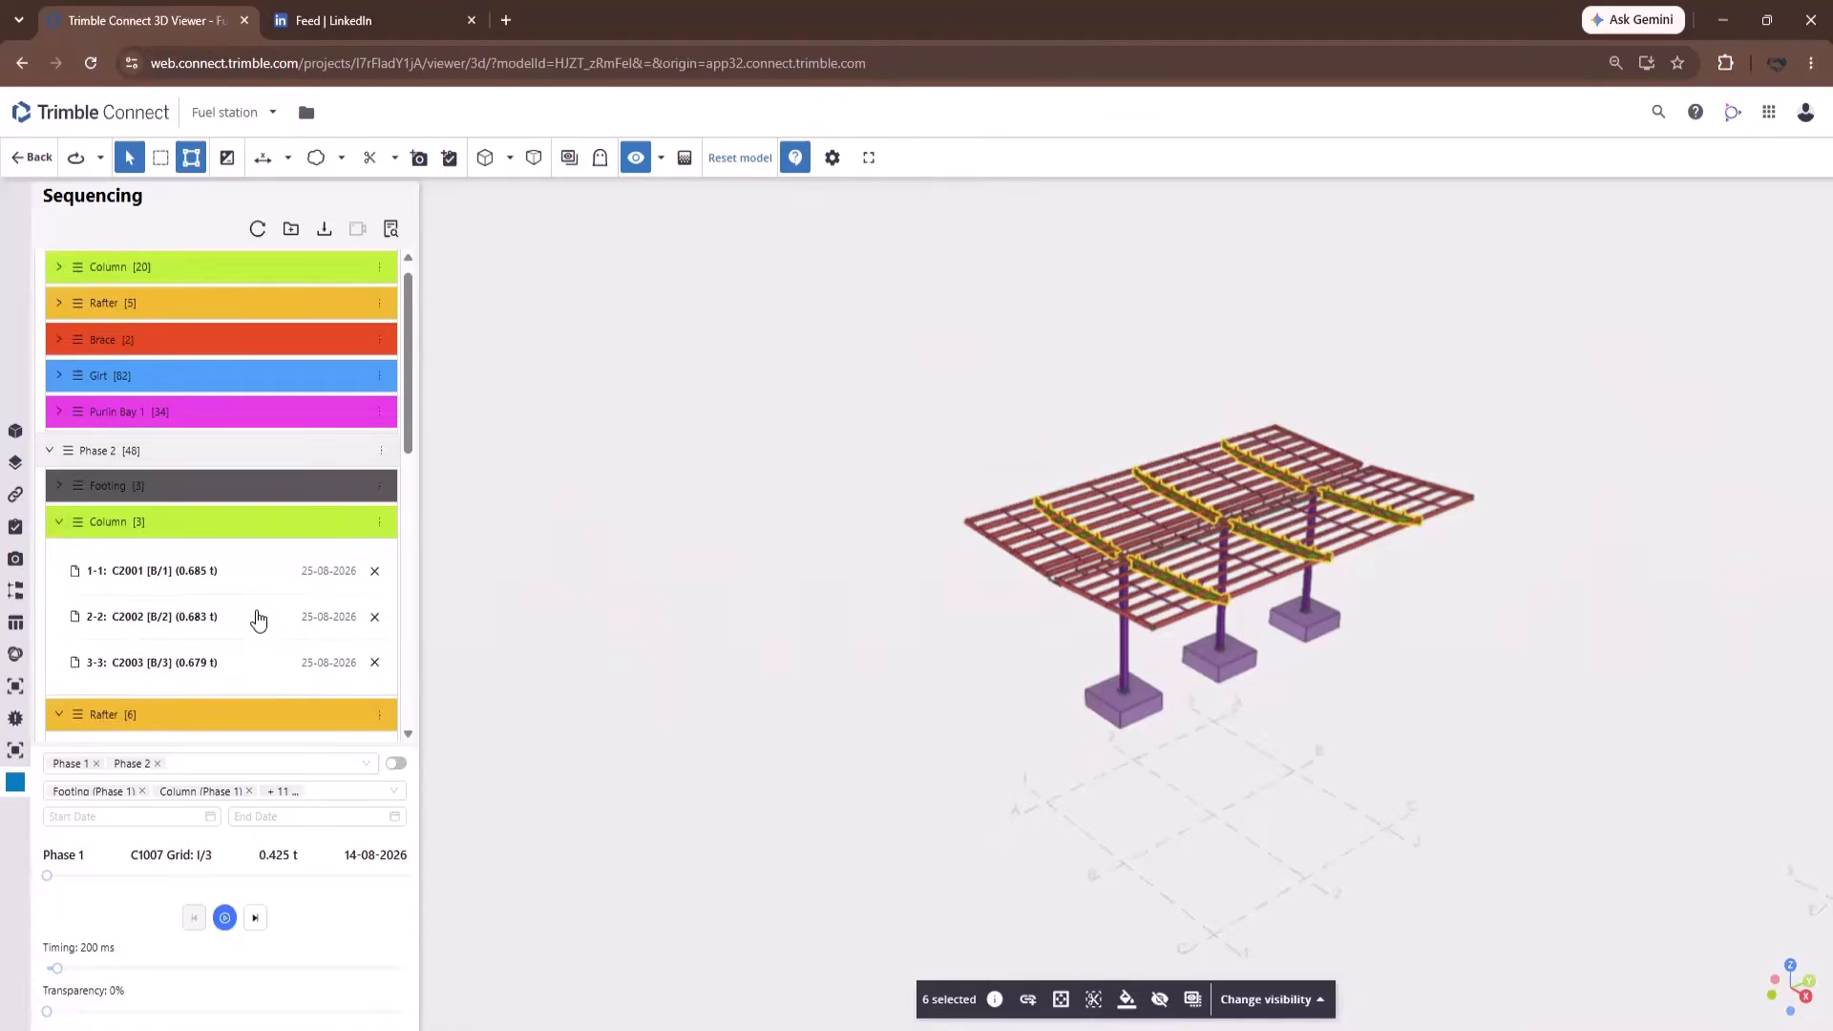
{"action": "scroll", "coordinate": [253, 606], "scroll_direction": "up", "scroll_amount": 1}
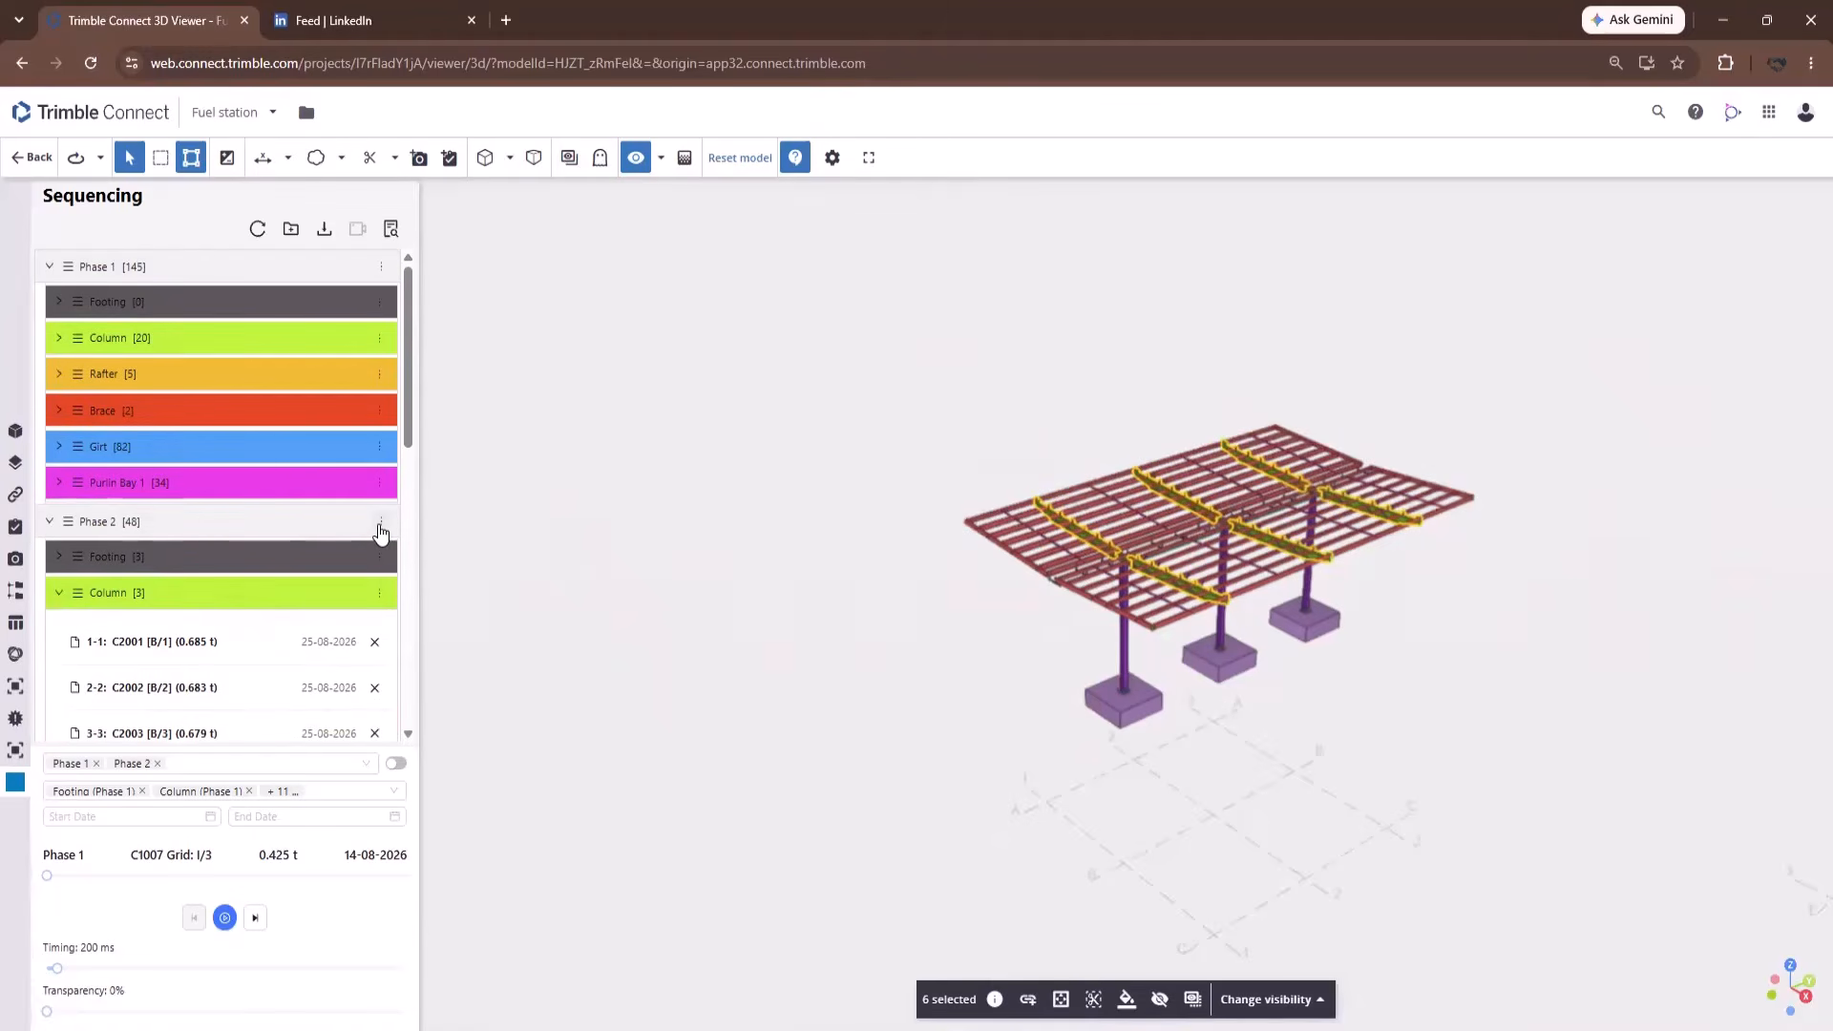
{"action": "left_click", "coordinate": [380, 524]}
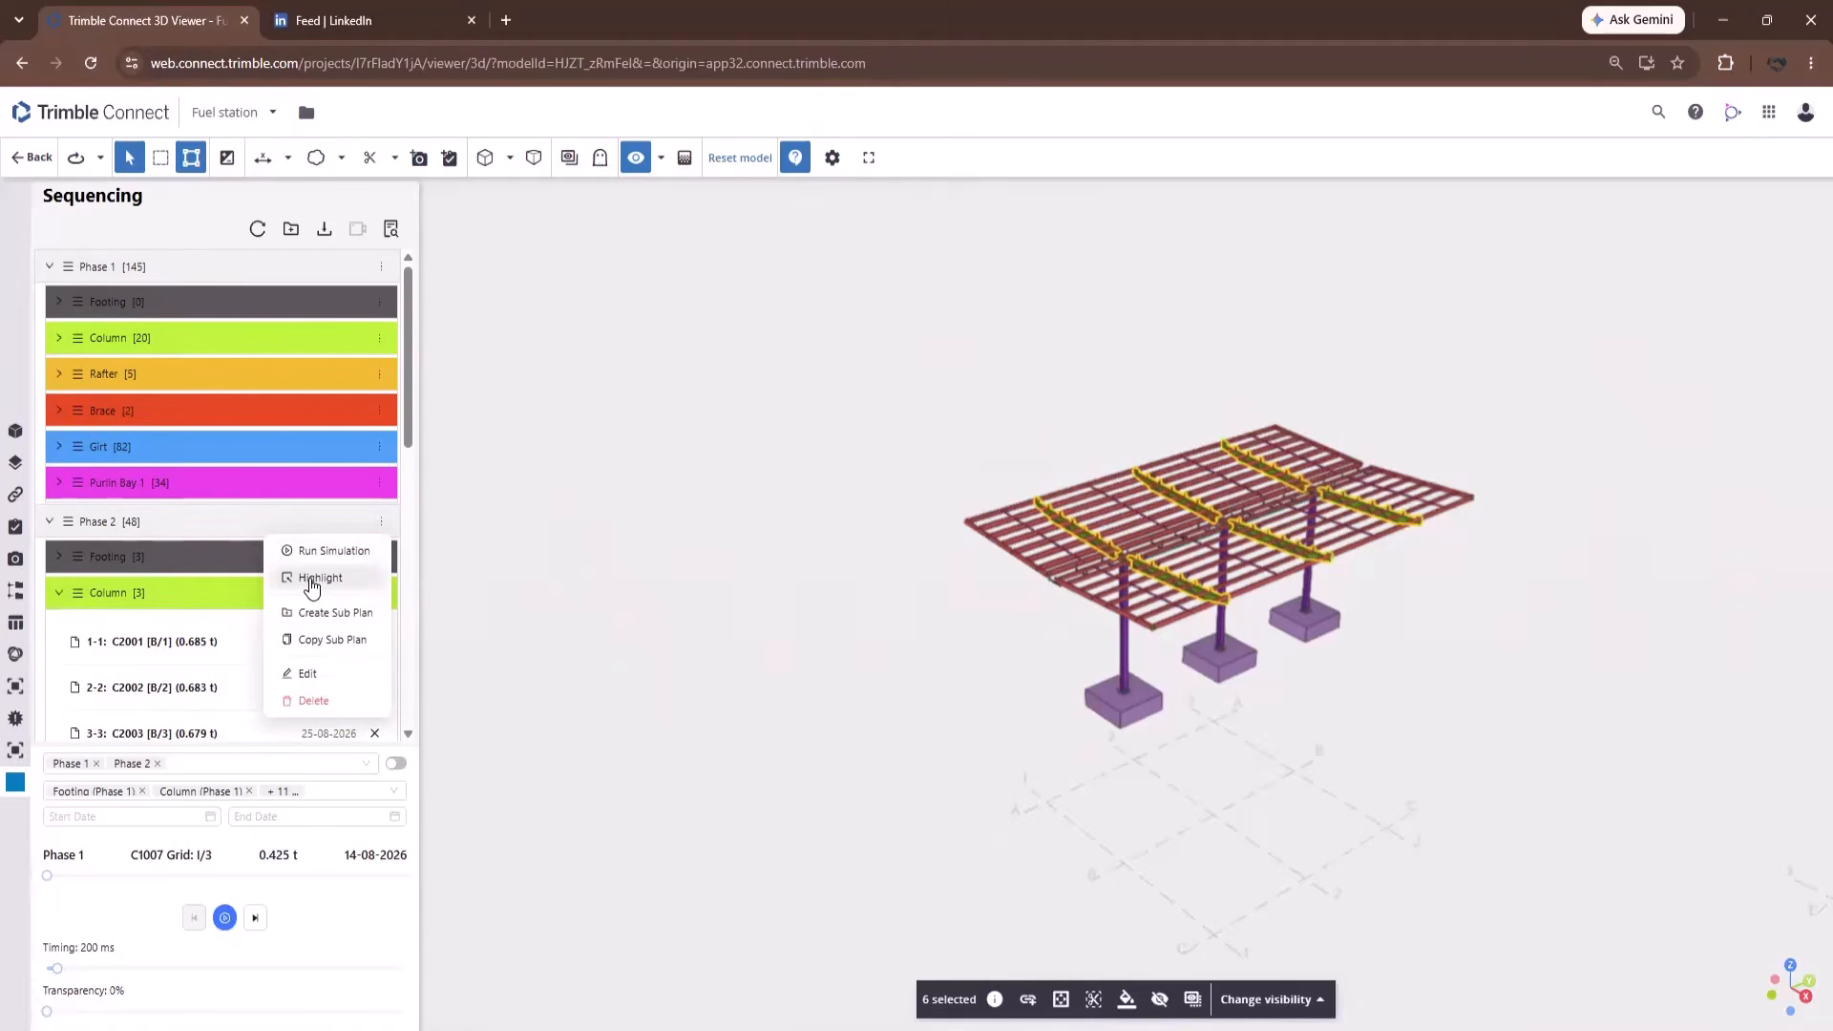
{"action": "left_click", "coordinate": [312, 580]}
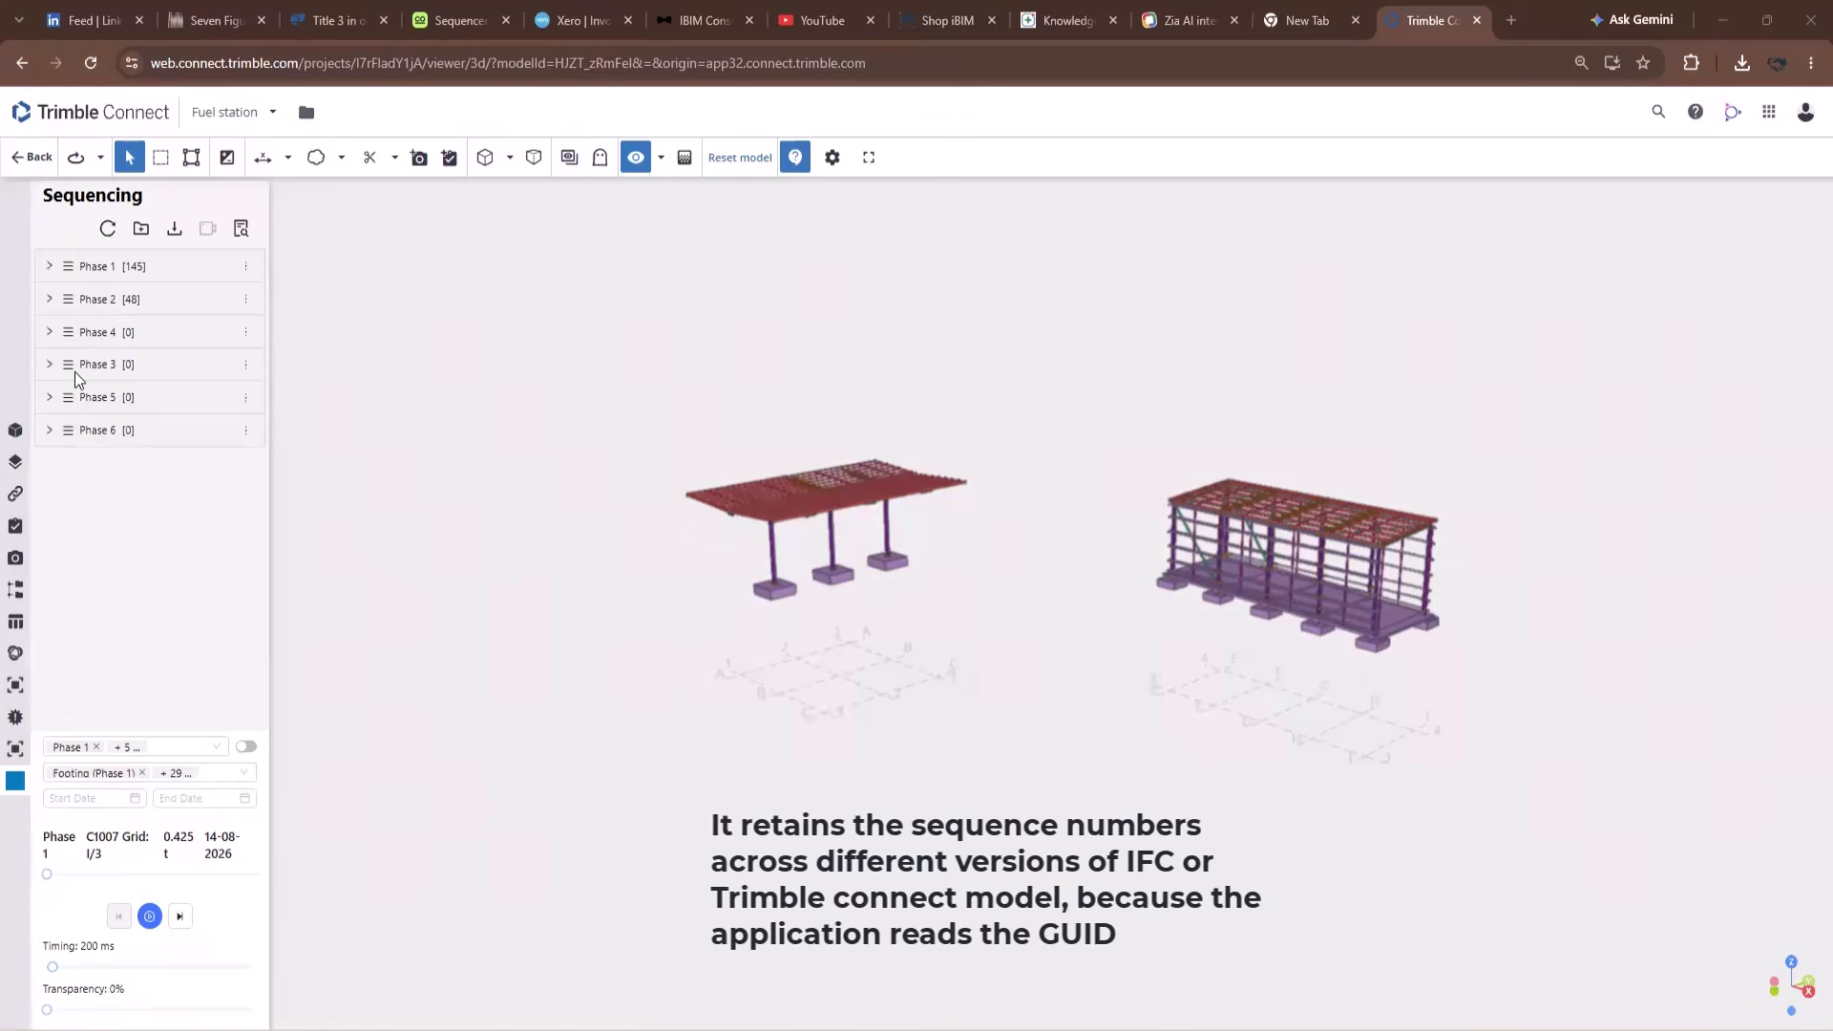
Expand Phase 2's Rafter group and show rafters 1-4, 2-5 and 3-6 on the IFC model.
{"action": "left_click", "coordinate": [15, 429]}
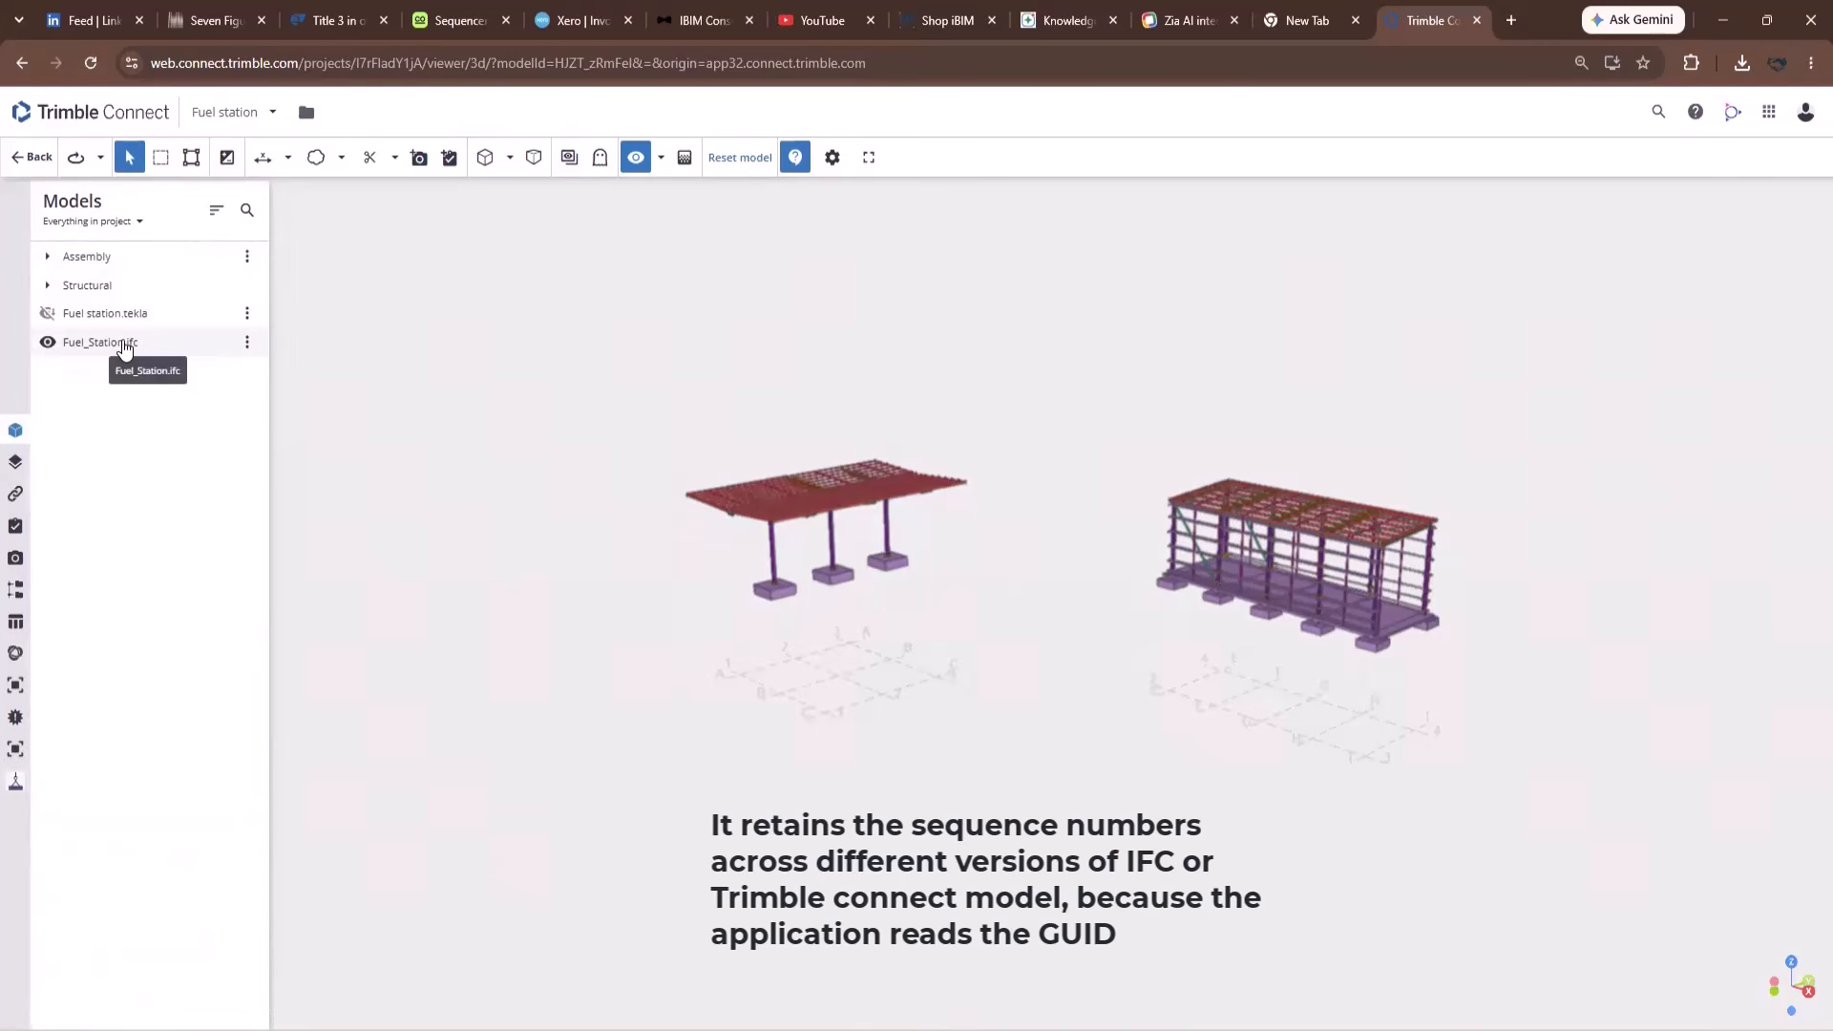
{"action": "left_click", "coordinate": [15, 782]}
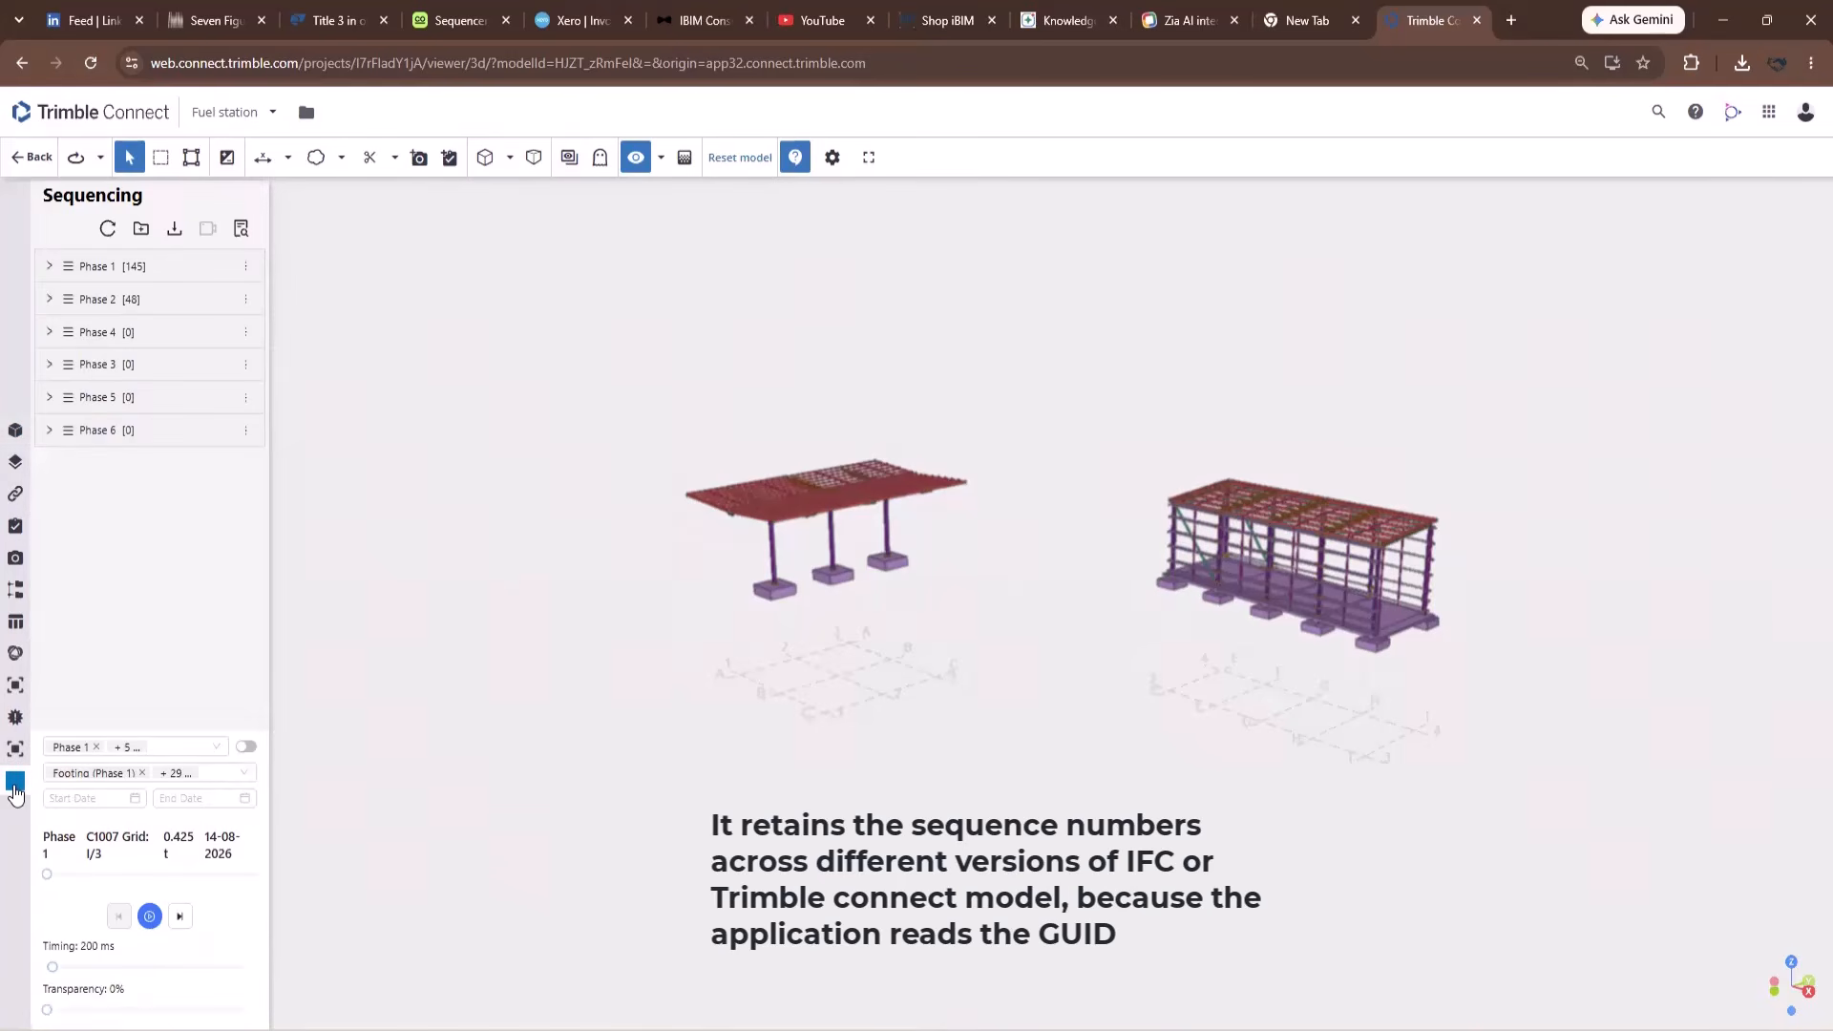
{"action": "left_click", "coordinate": [50, 299]}
{"action": "left_click", "coordinate": [59, 406]}
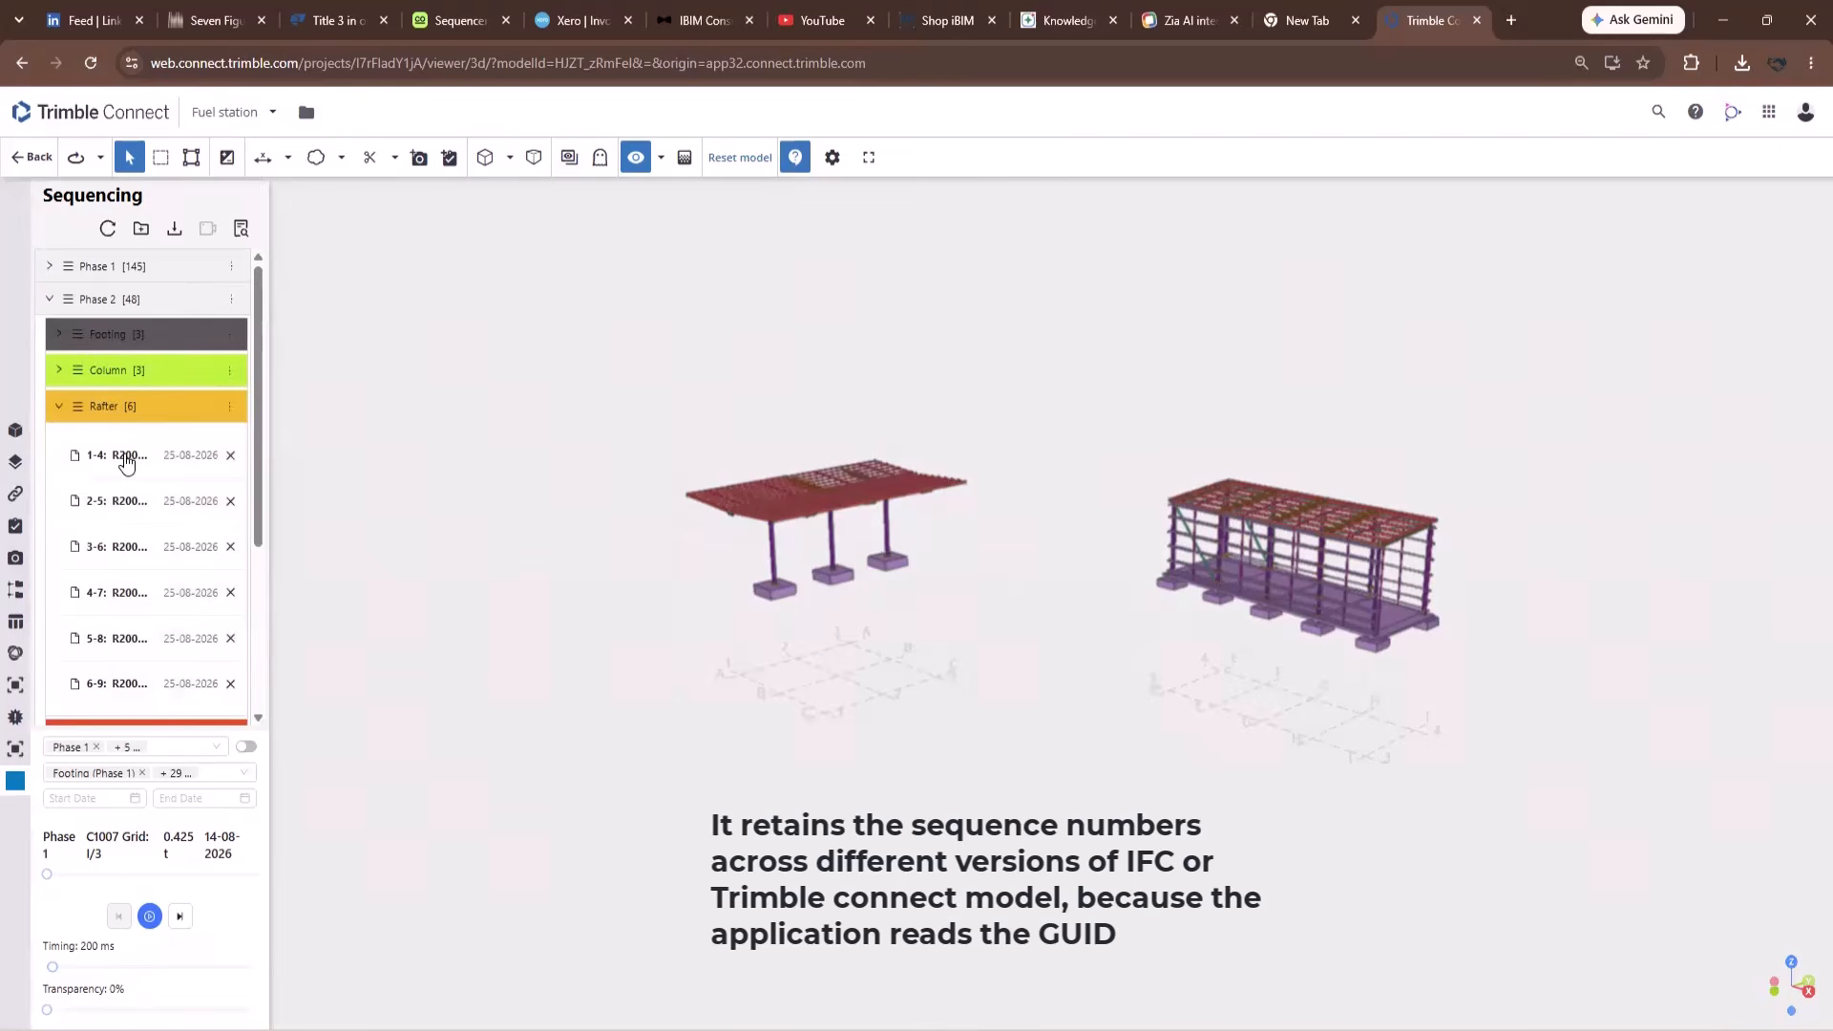
{"action": "left_click", "coordinate": [127, 459]}
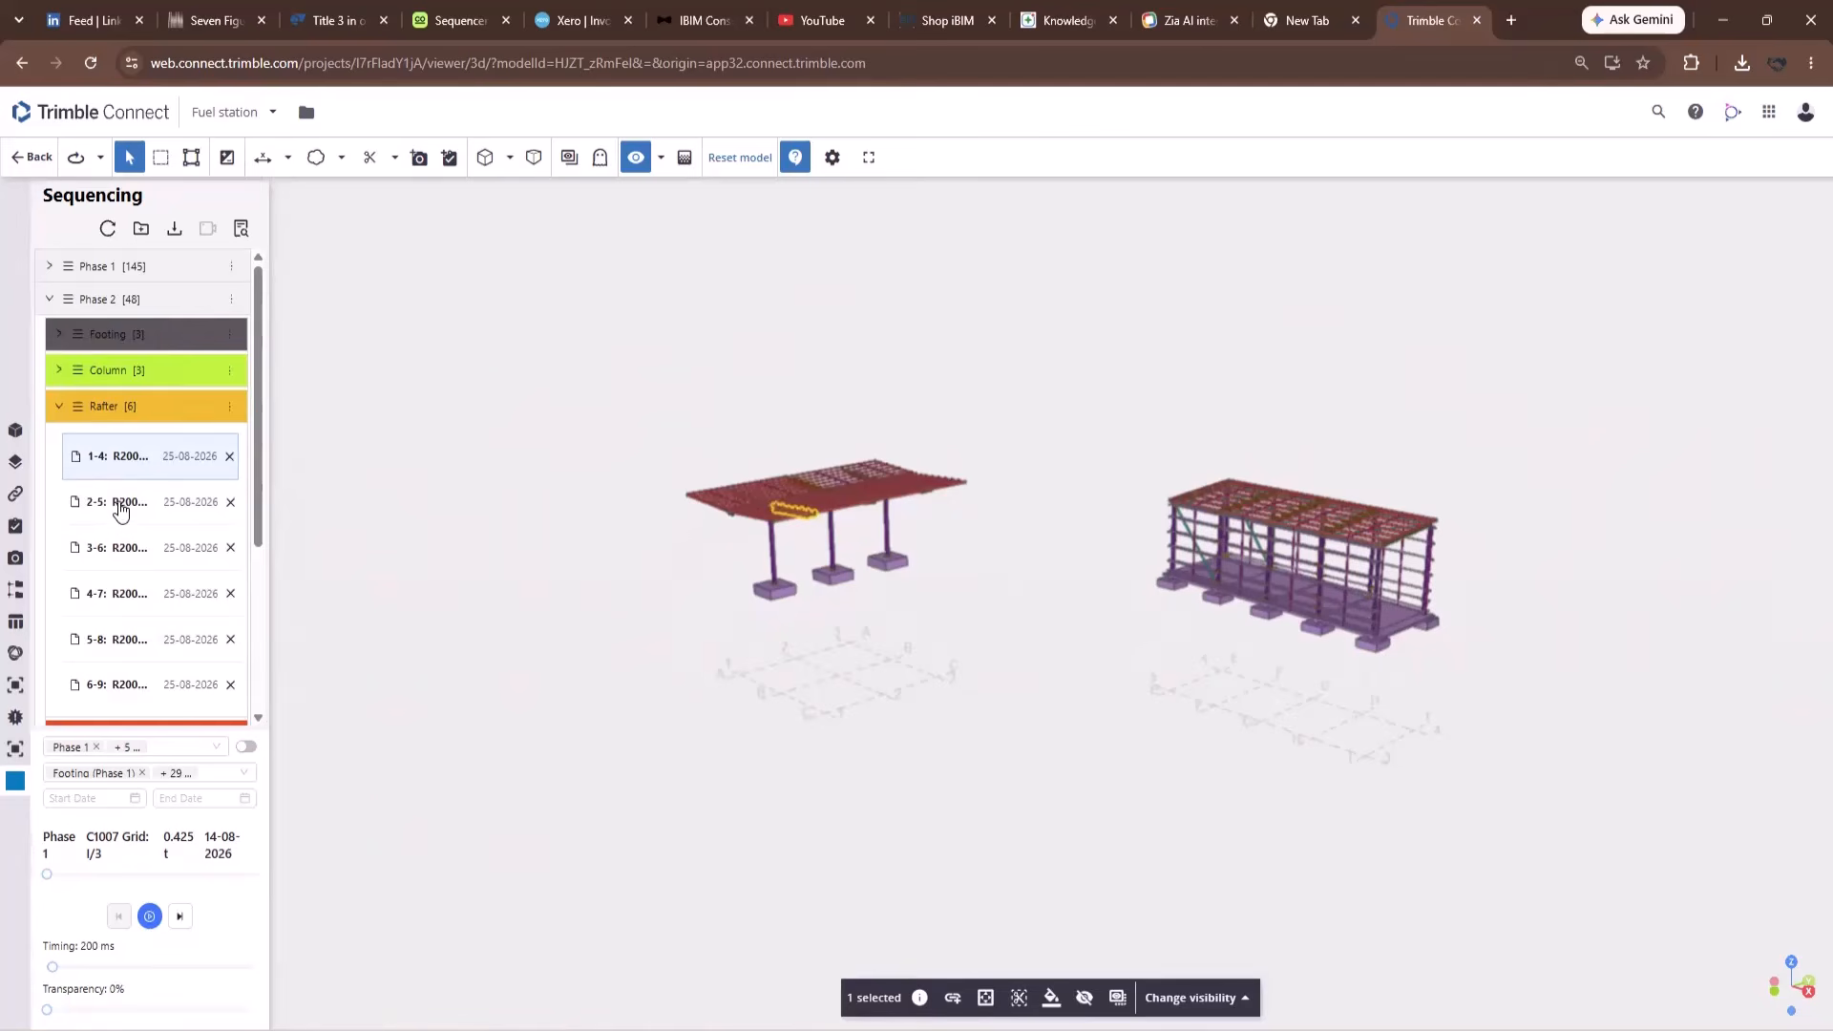
{"action": "left_click", "coordinate": [124, 504]}
{"action": "left_click", "coordinate": [129, 556]}
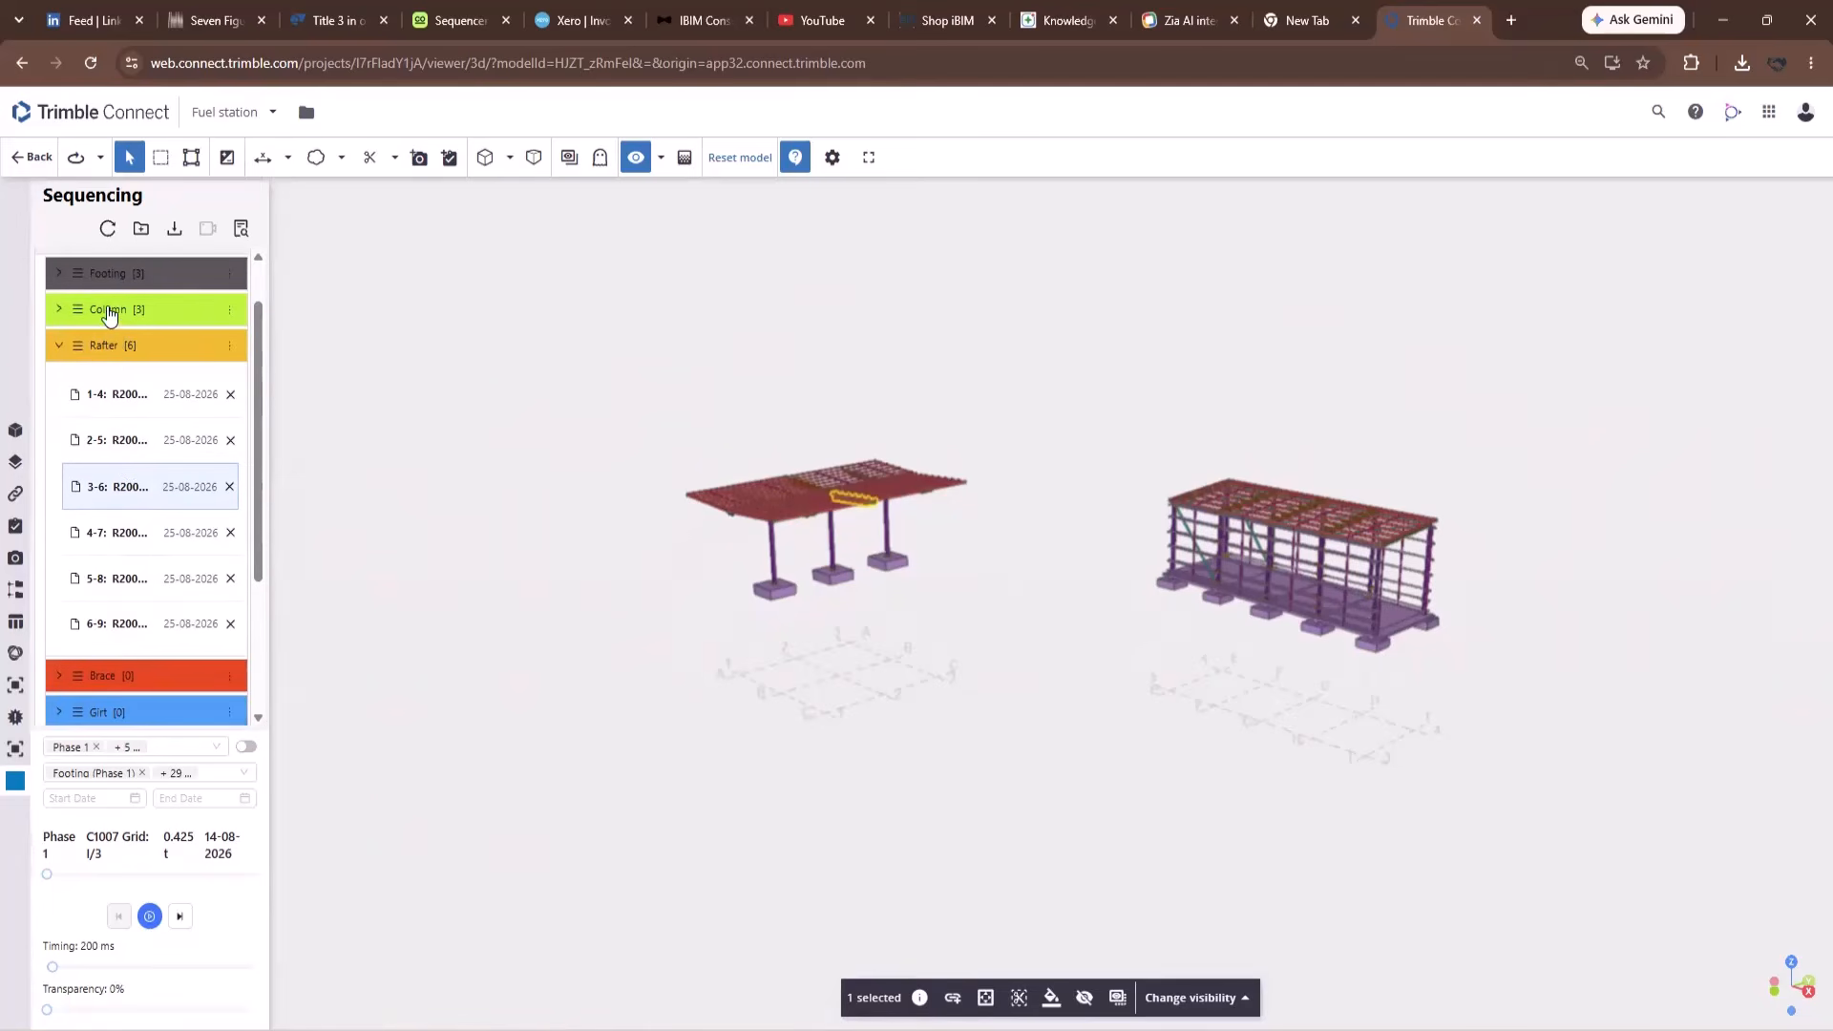
Expand the Column group, show columns 1-1 and 2-2, then bring up the Models list.
{"action": "left_click", "coordinate": [55, 311]}
{"action": "left_click", "coordinate": [100, 363]}
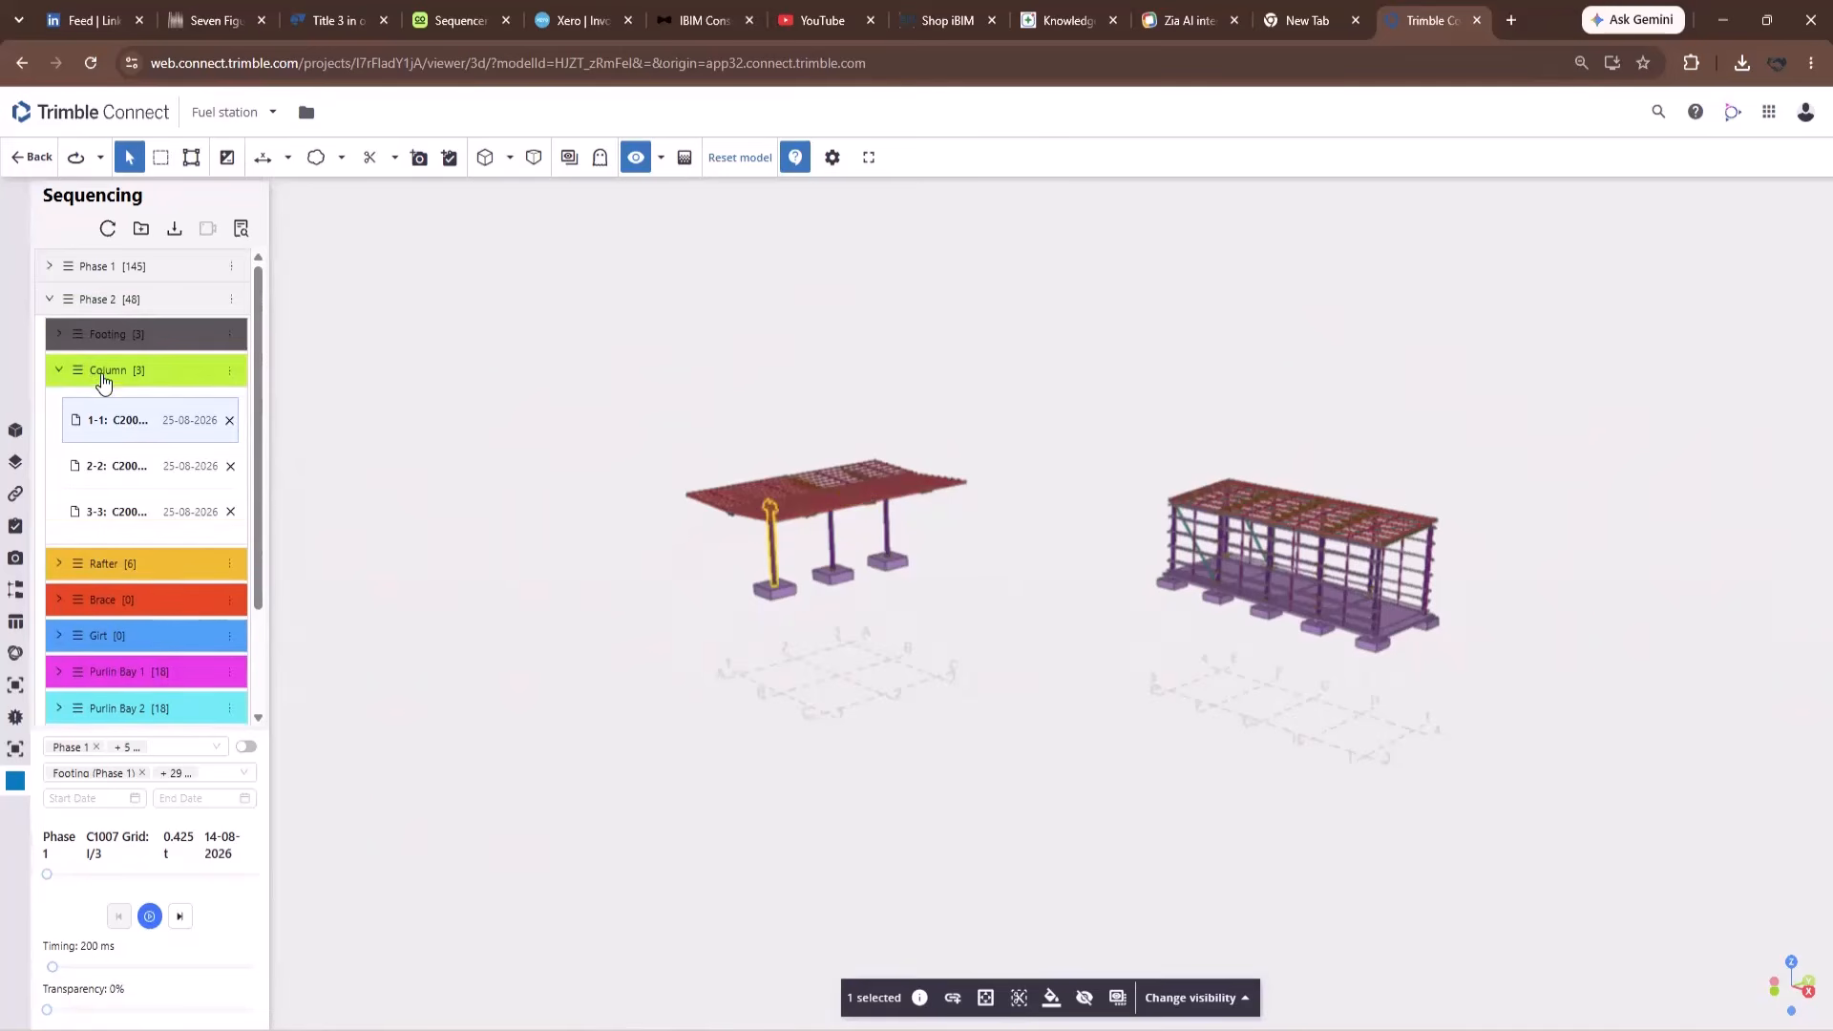
{"action": "left_click", "coordinate": [117, 468]}
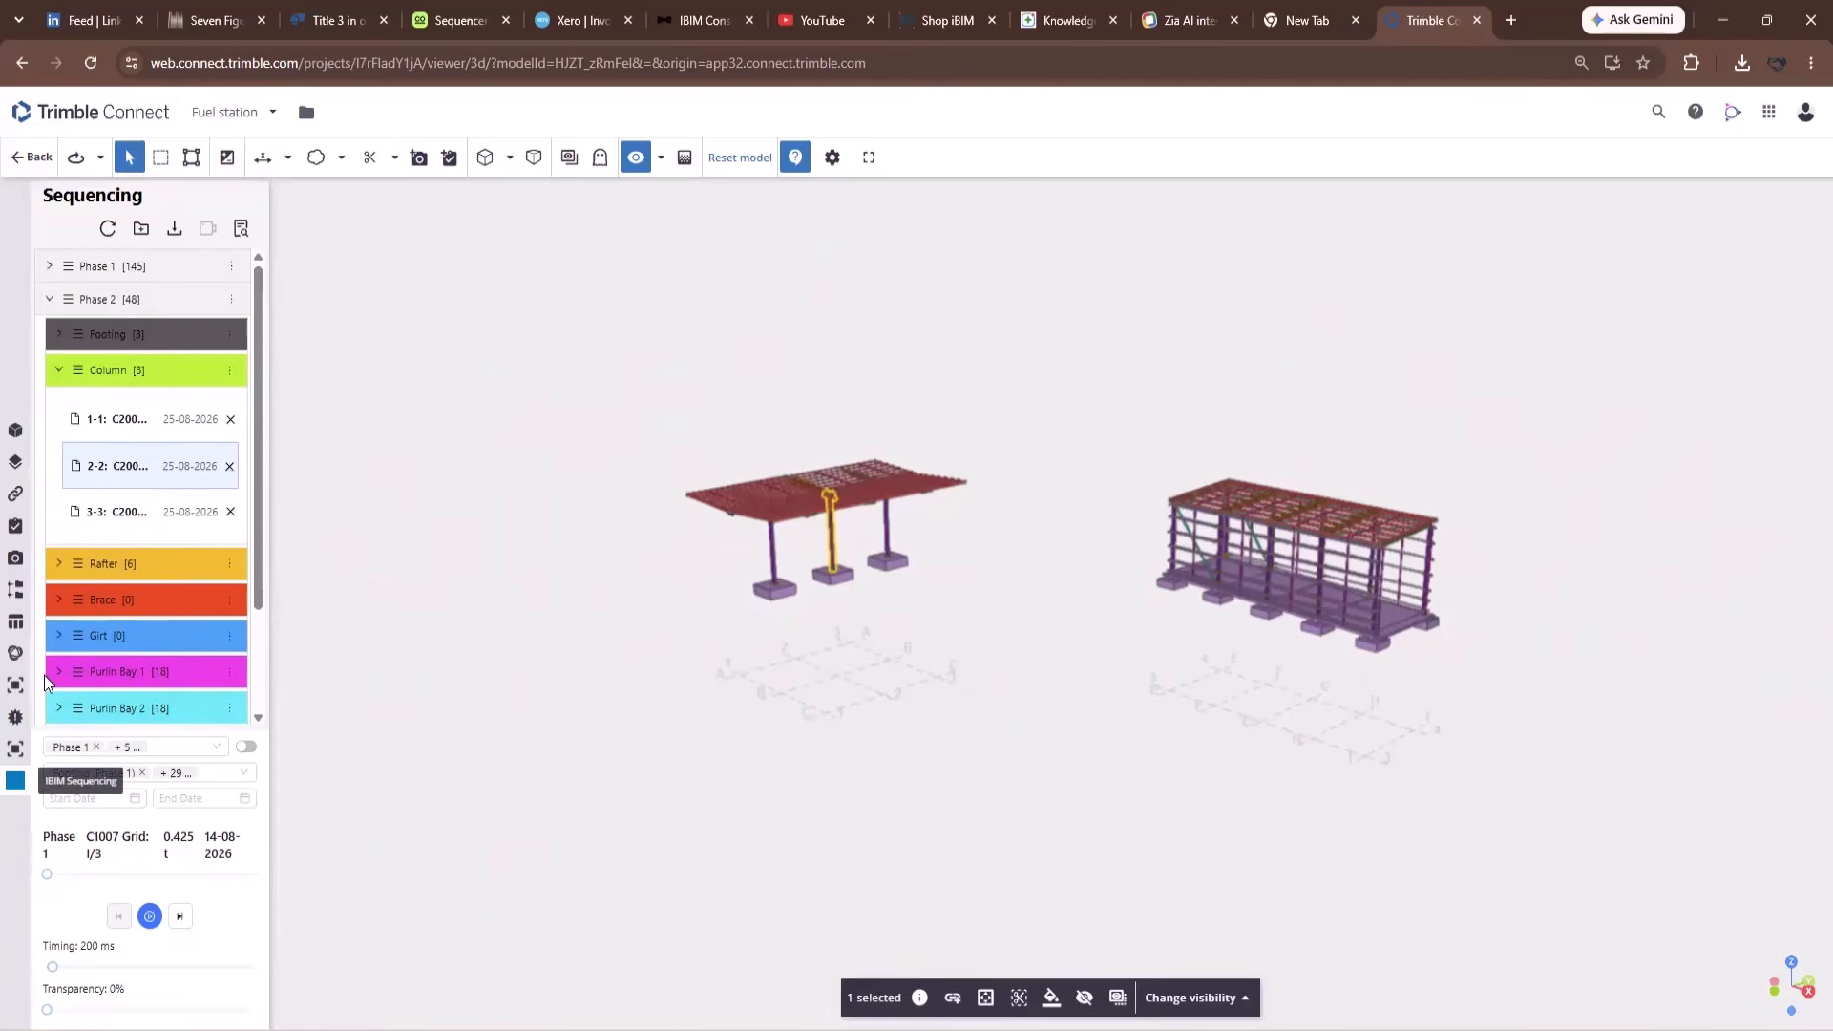
{"action": "left_click", "coordinate": [15, 430]}
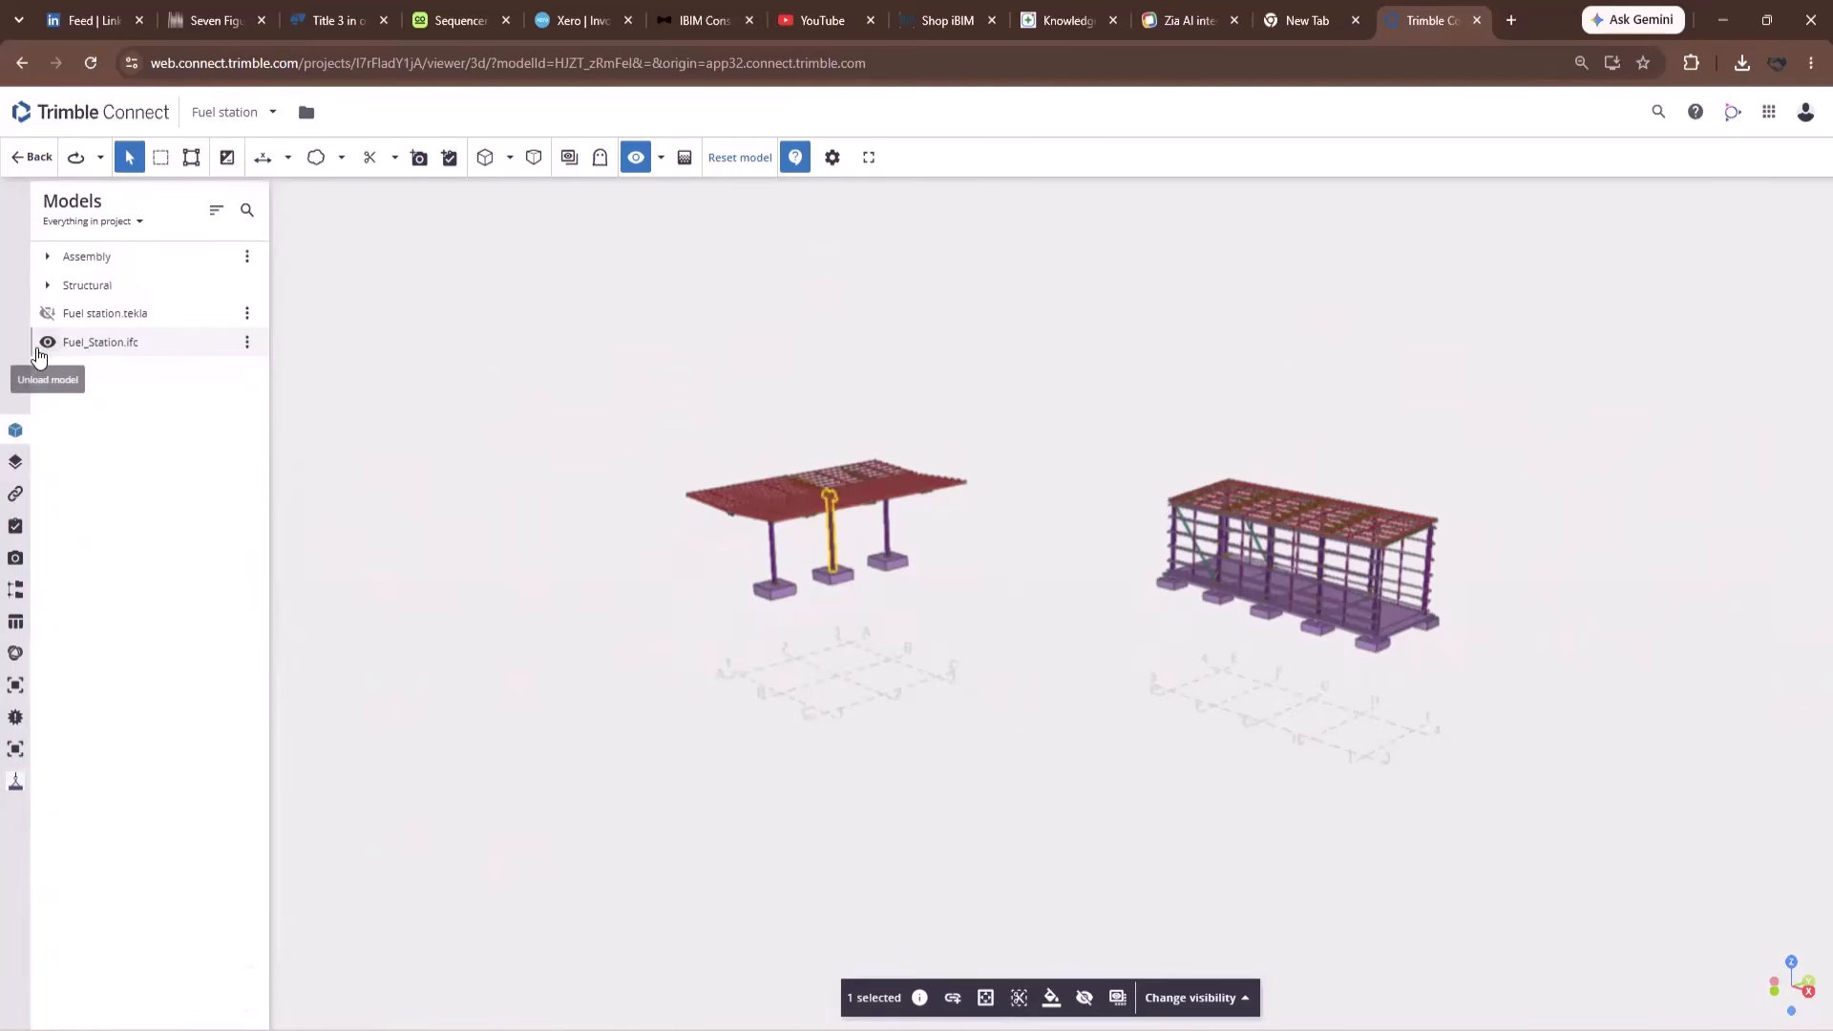
Hide Fuel_Station.ifc and show Fuel station.tekla in its place.
{"action": "left_click", "coordinate": [47, 342]}
{"action": "left_click", "coordinate": [48, 314]}
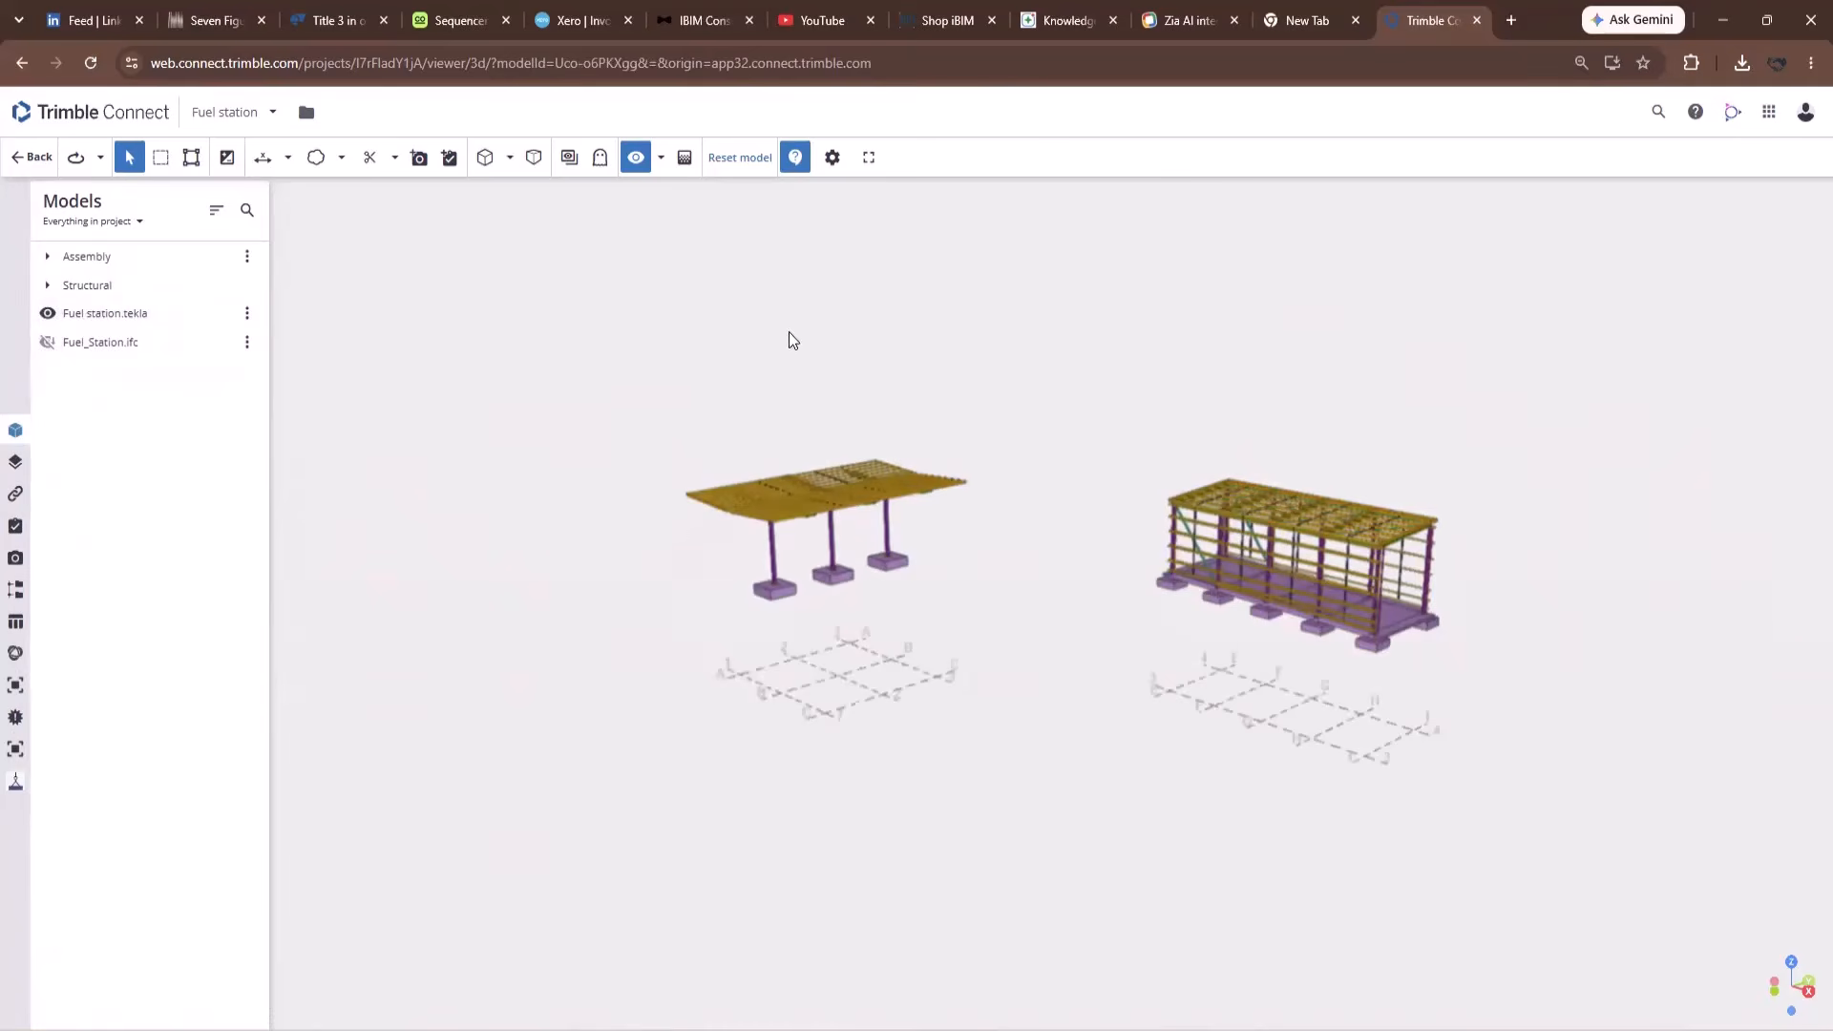
{"action": "left_click", "coordinate": [17, 783]}
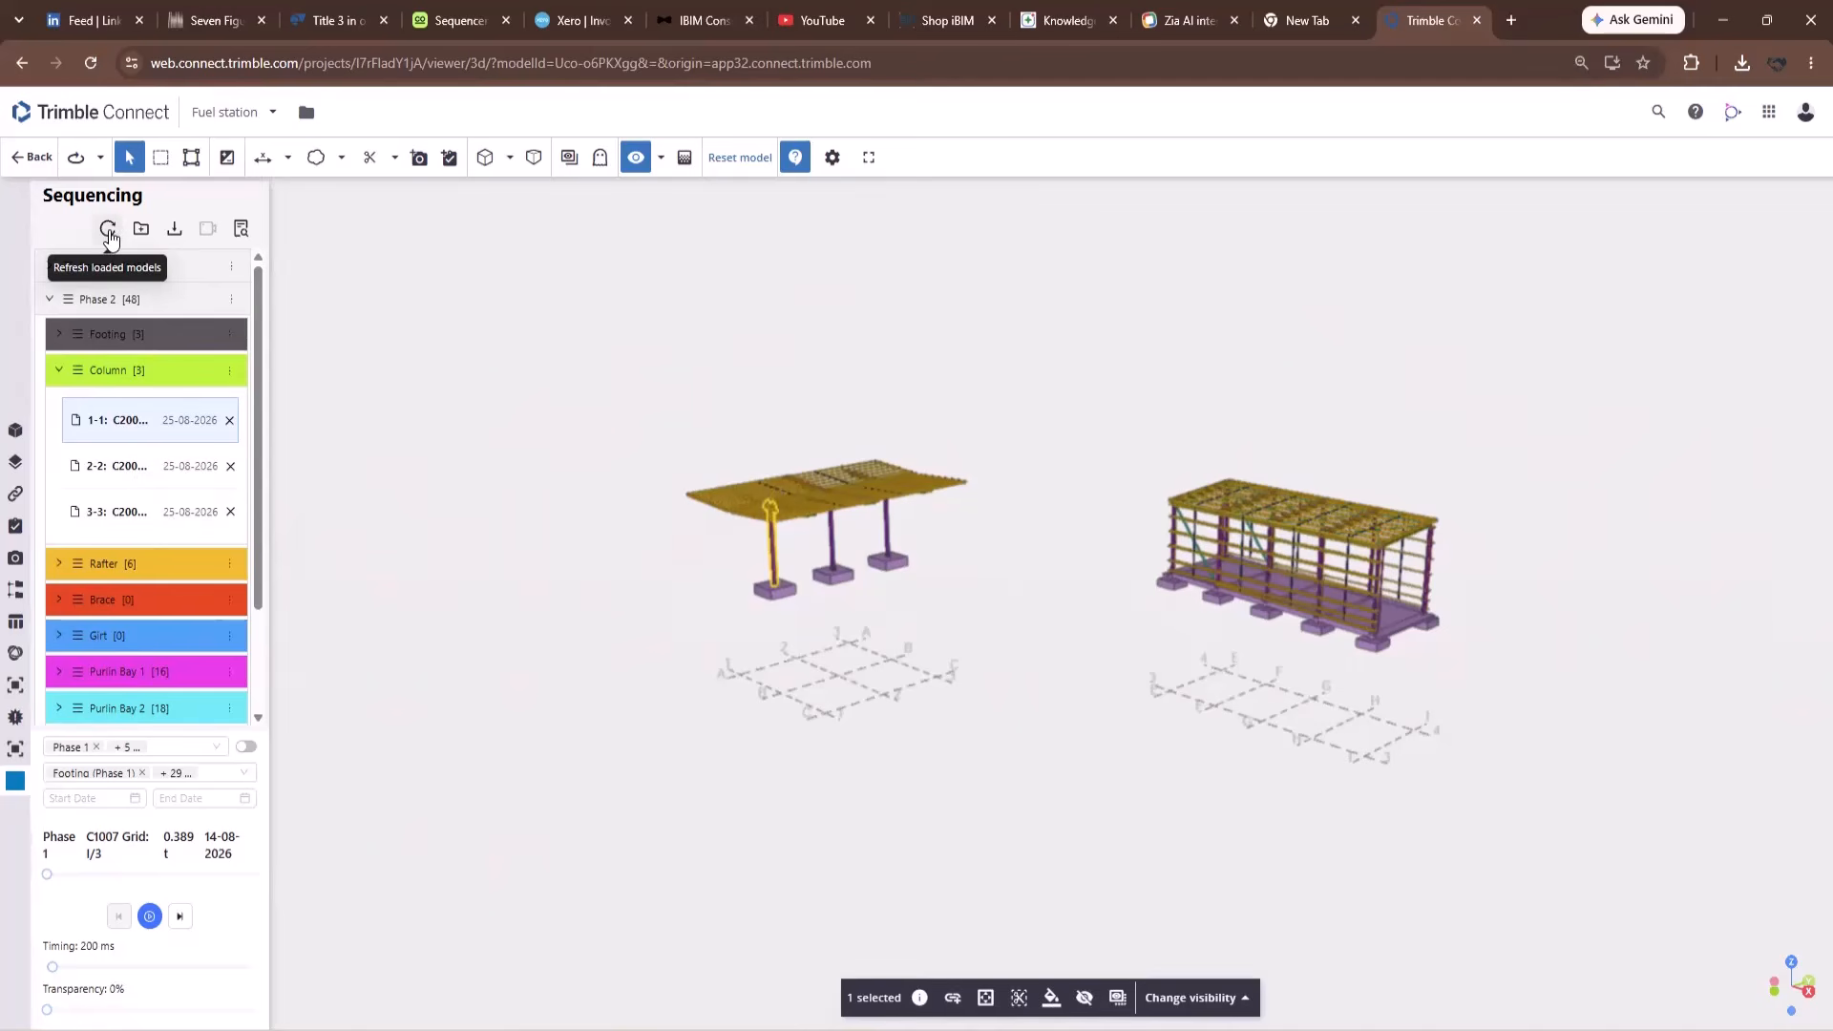
On the Tekla model, show columns 2-2 and 3-3 and rafters 1-4 and 2-5.
{"action": "left_click", "coordinate": [118, 475]}
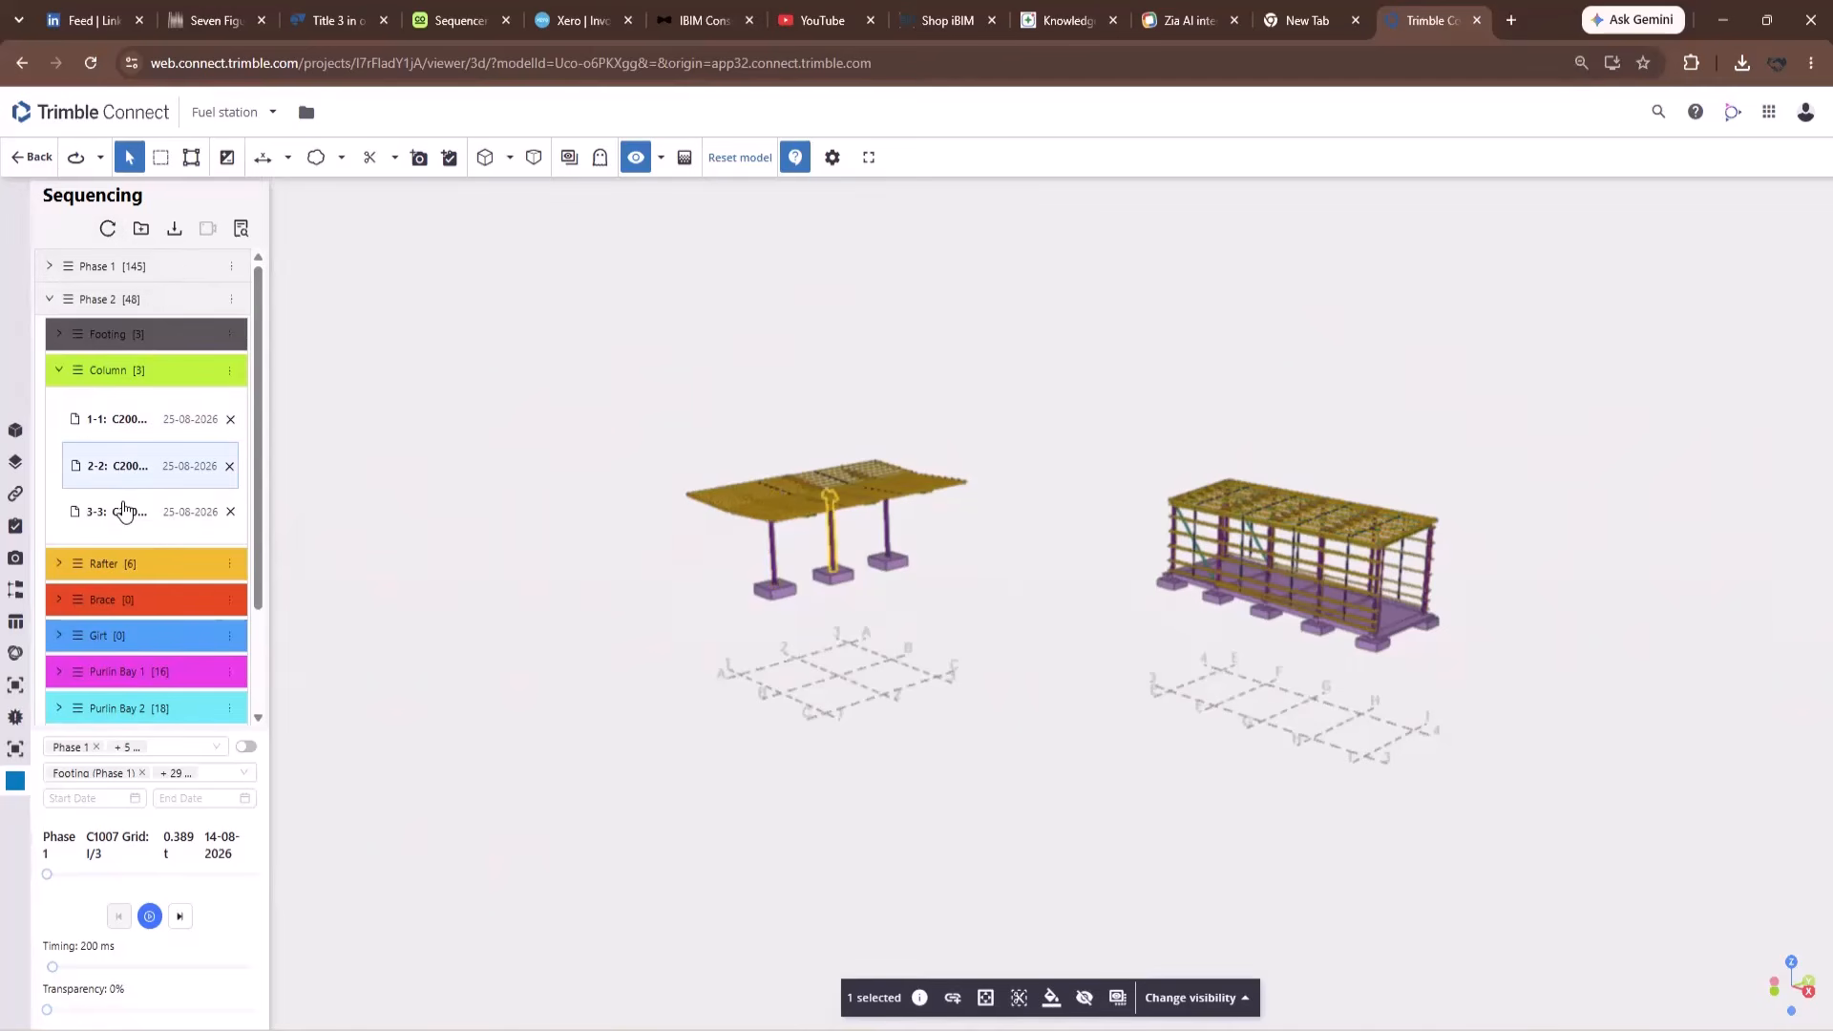
{"action": "left_click", "coordinate": [121, 513]}
{"action": "left_click", "coordinate": [62, 542]}
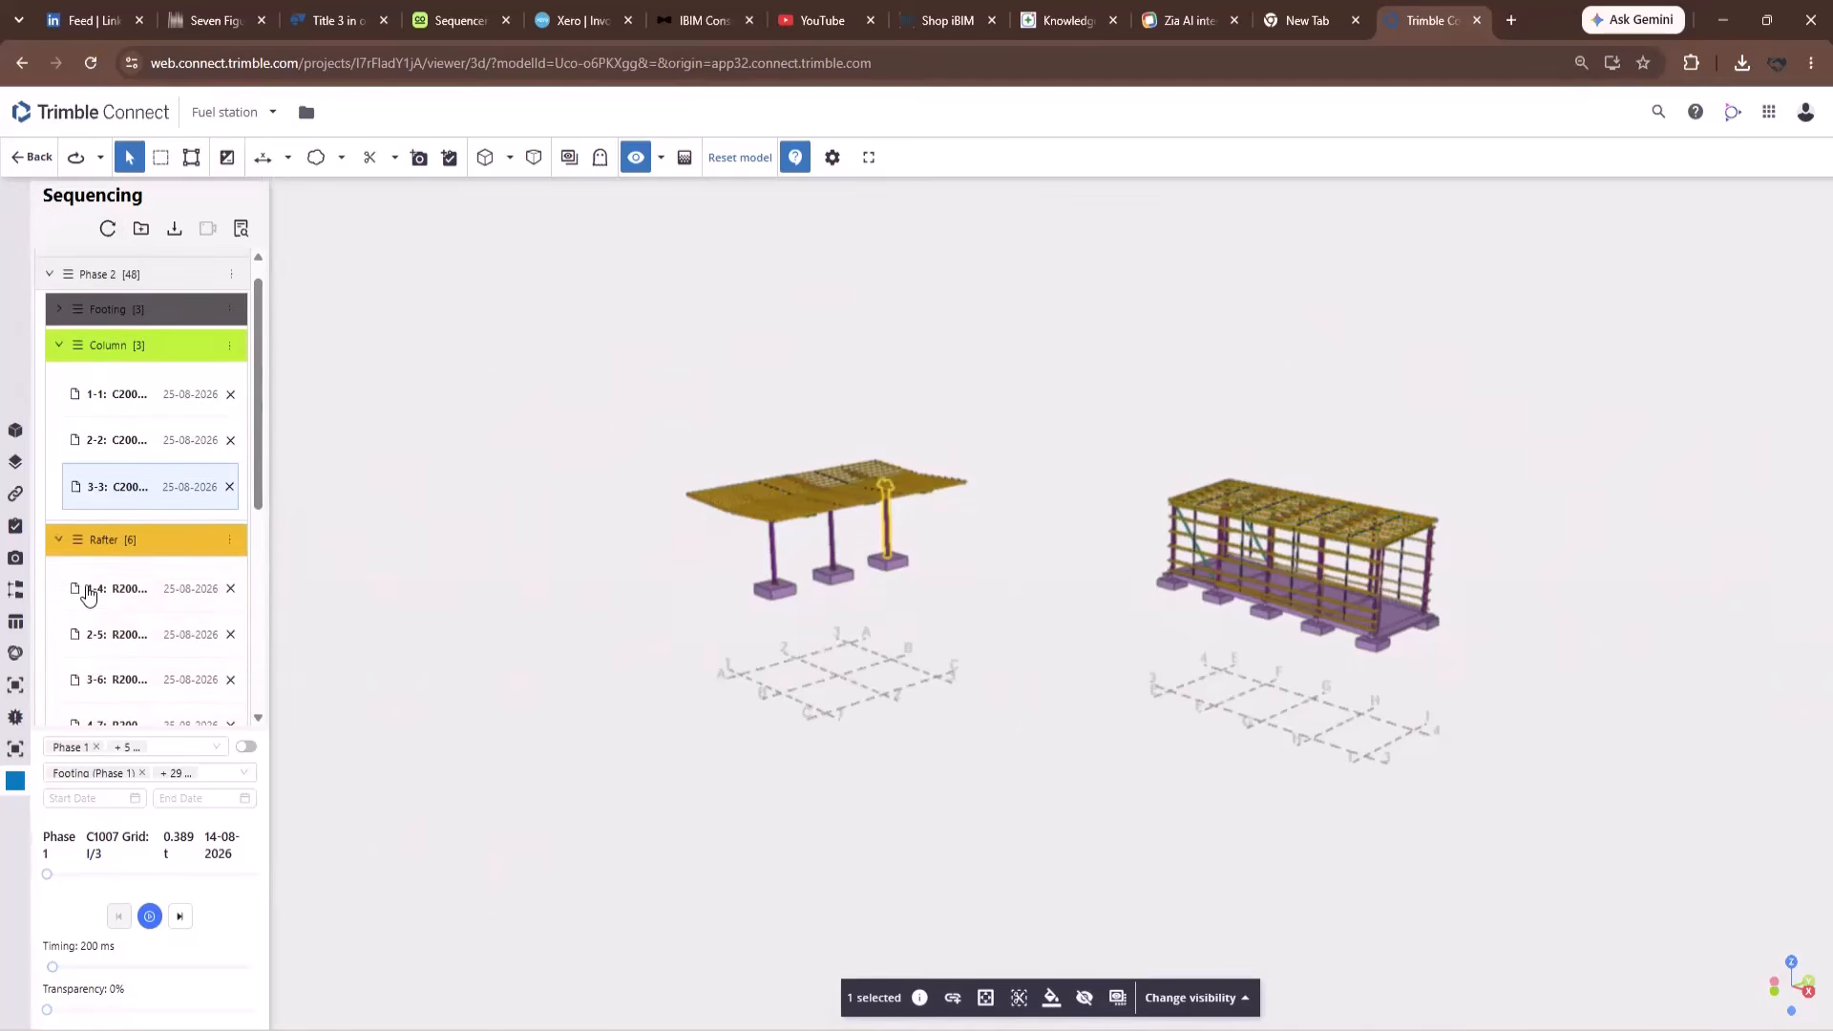
{"action": "left_click", "coordinate": [94, 599]}
{"action": "scroll", "coordinate": [113, 619], "scroll_direction": "down", "scroll_amount": 3}
{"action": "left_click", "coordinate": [124, 375]}
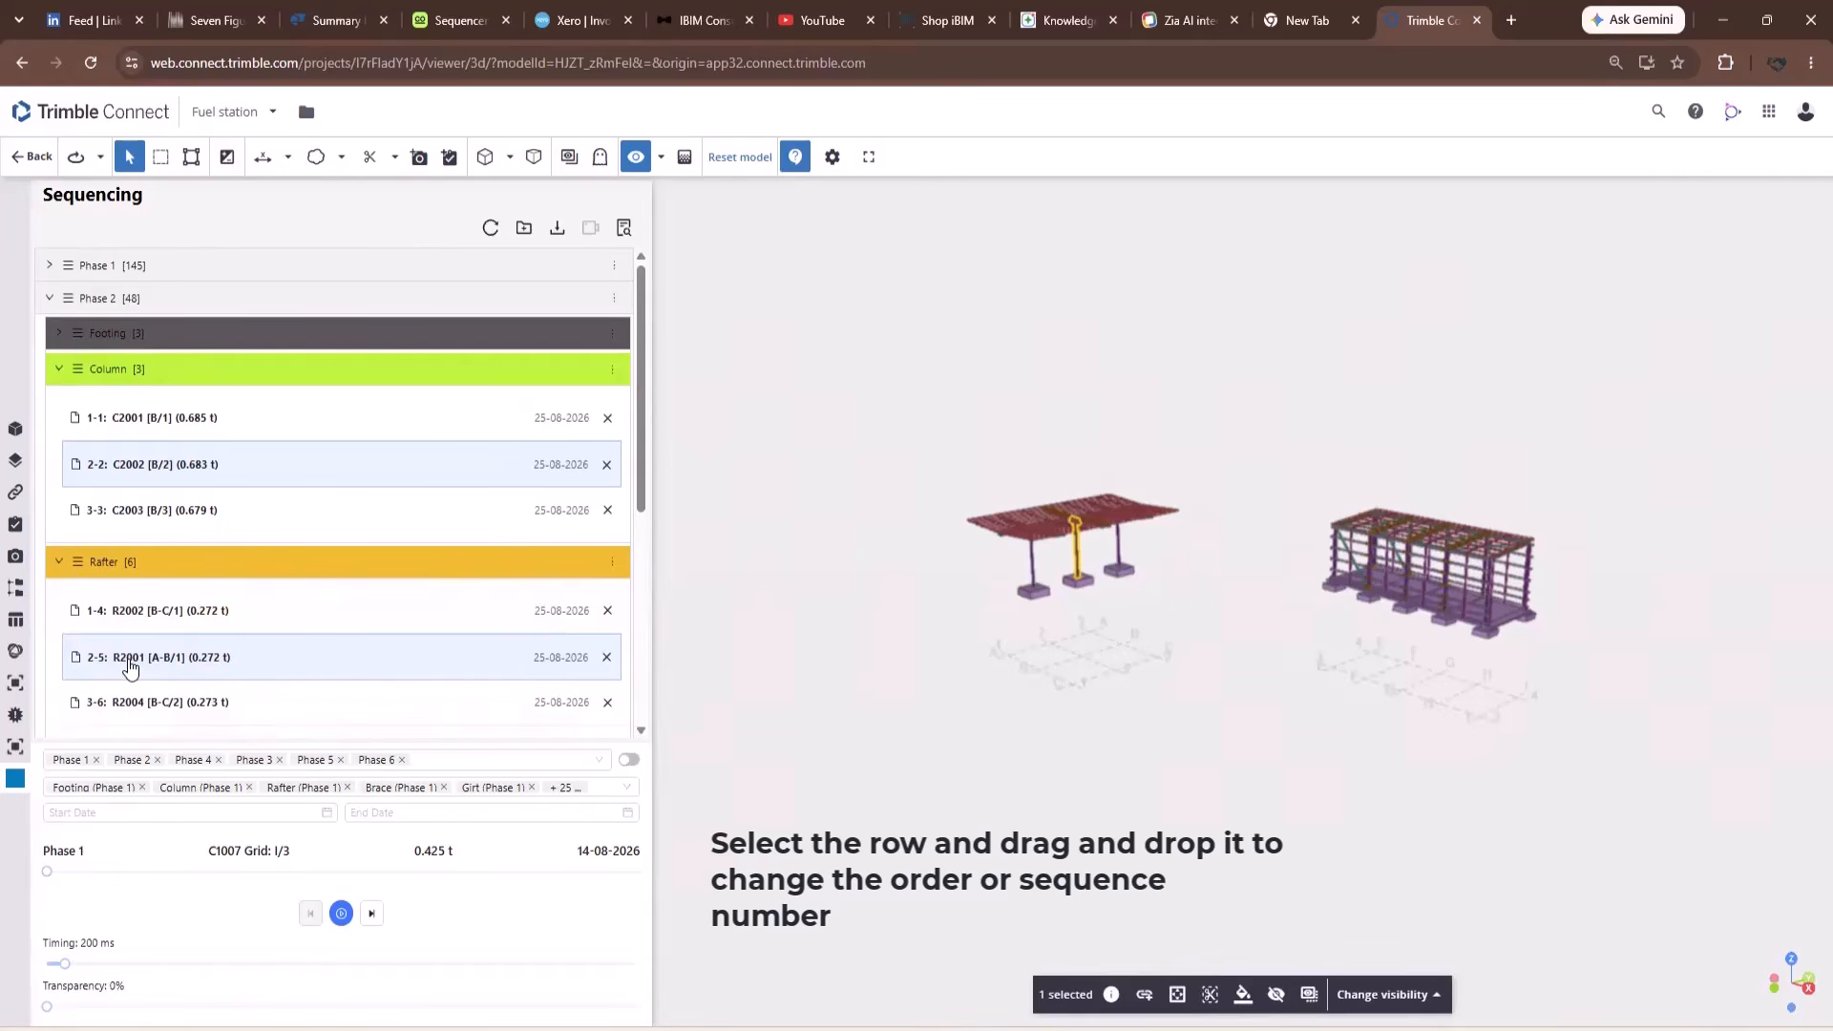
{"action": "left_click", "coordinate": [471, 648]}
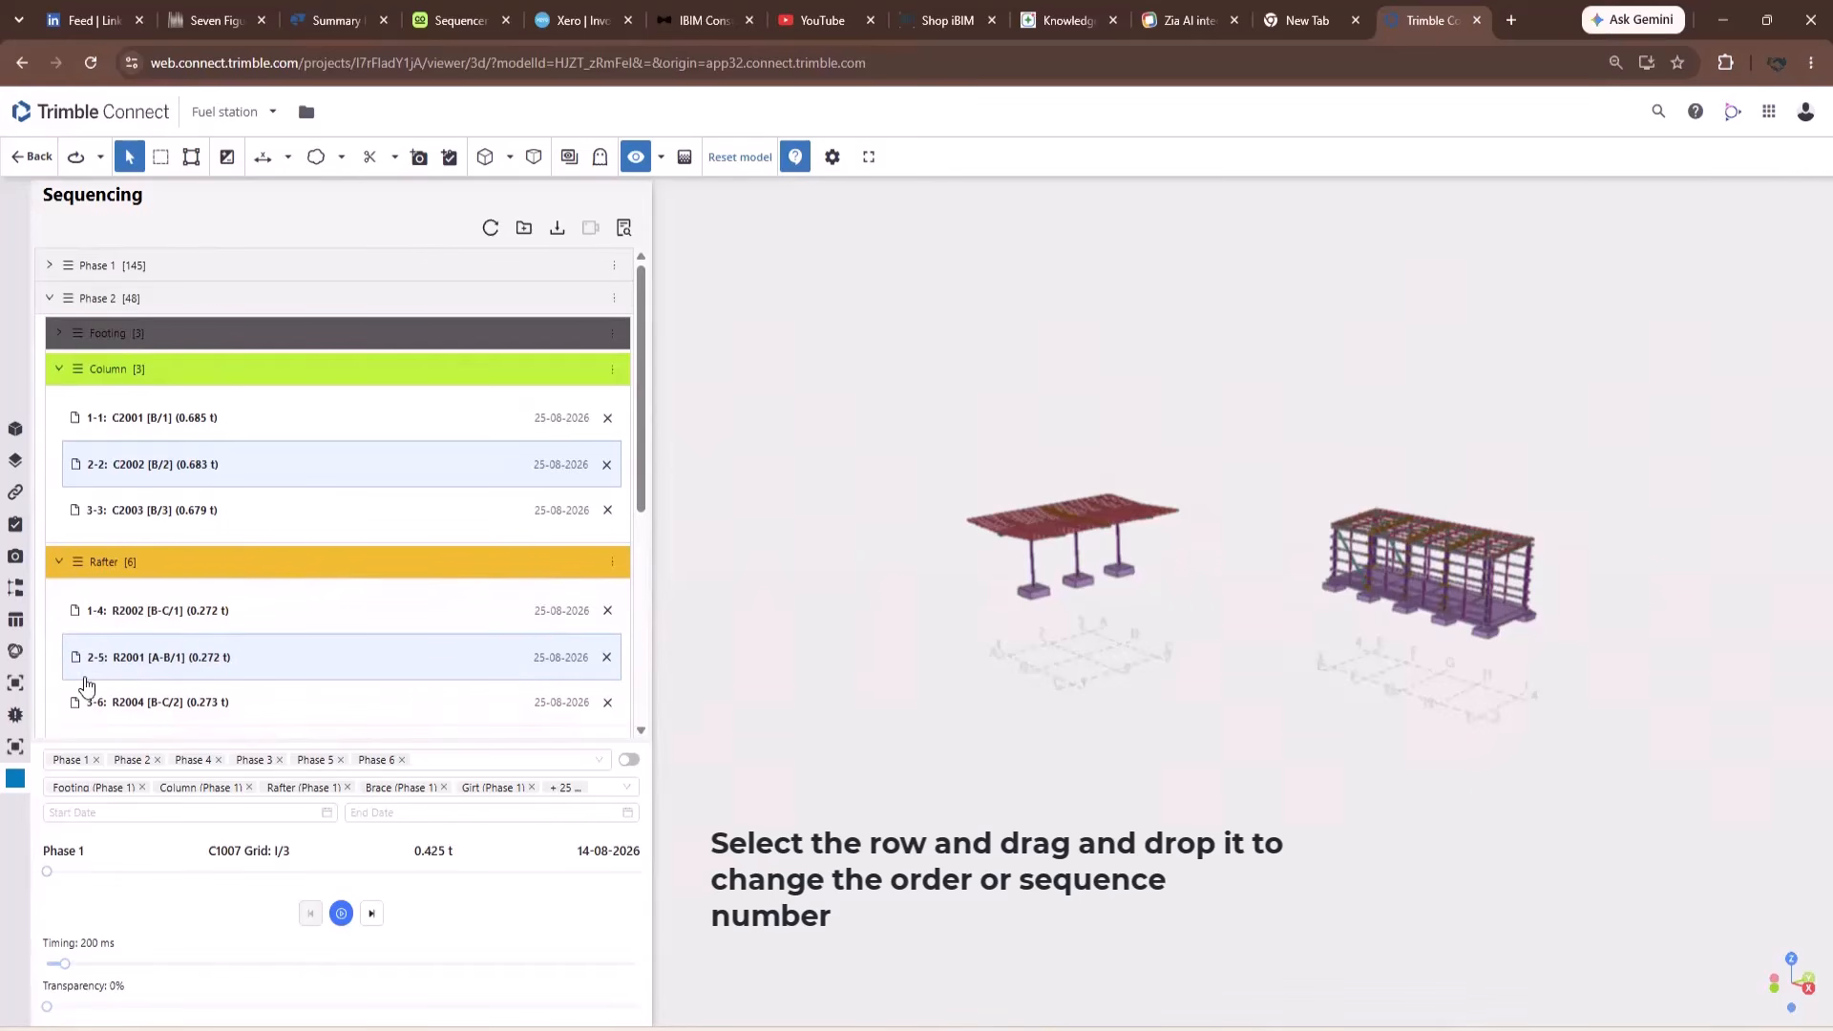
{"action": "left_click_drag", "start_coordinate": [77, 671], "coordinate": [75, 611]}
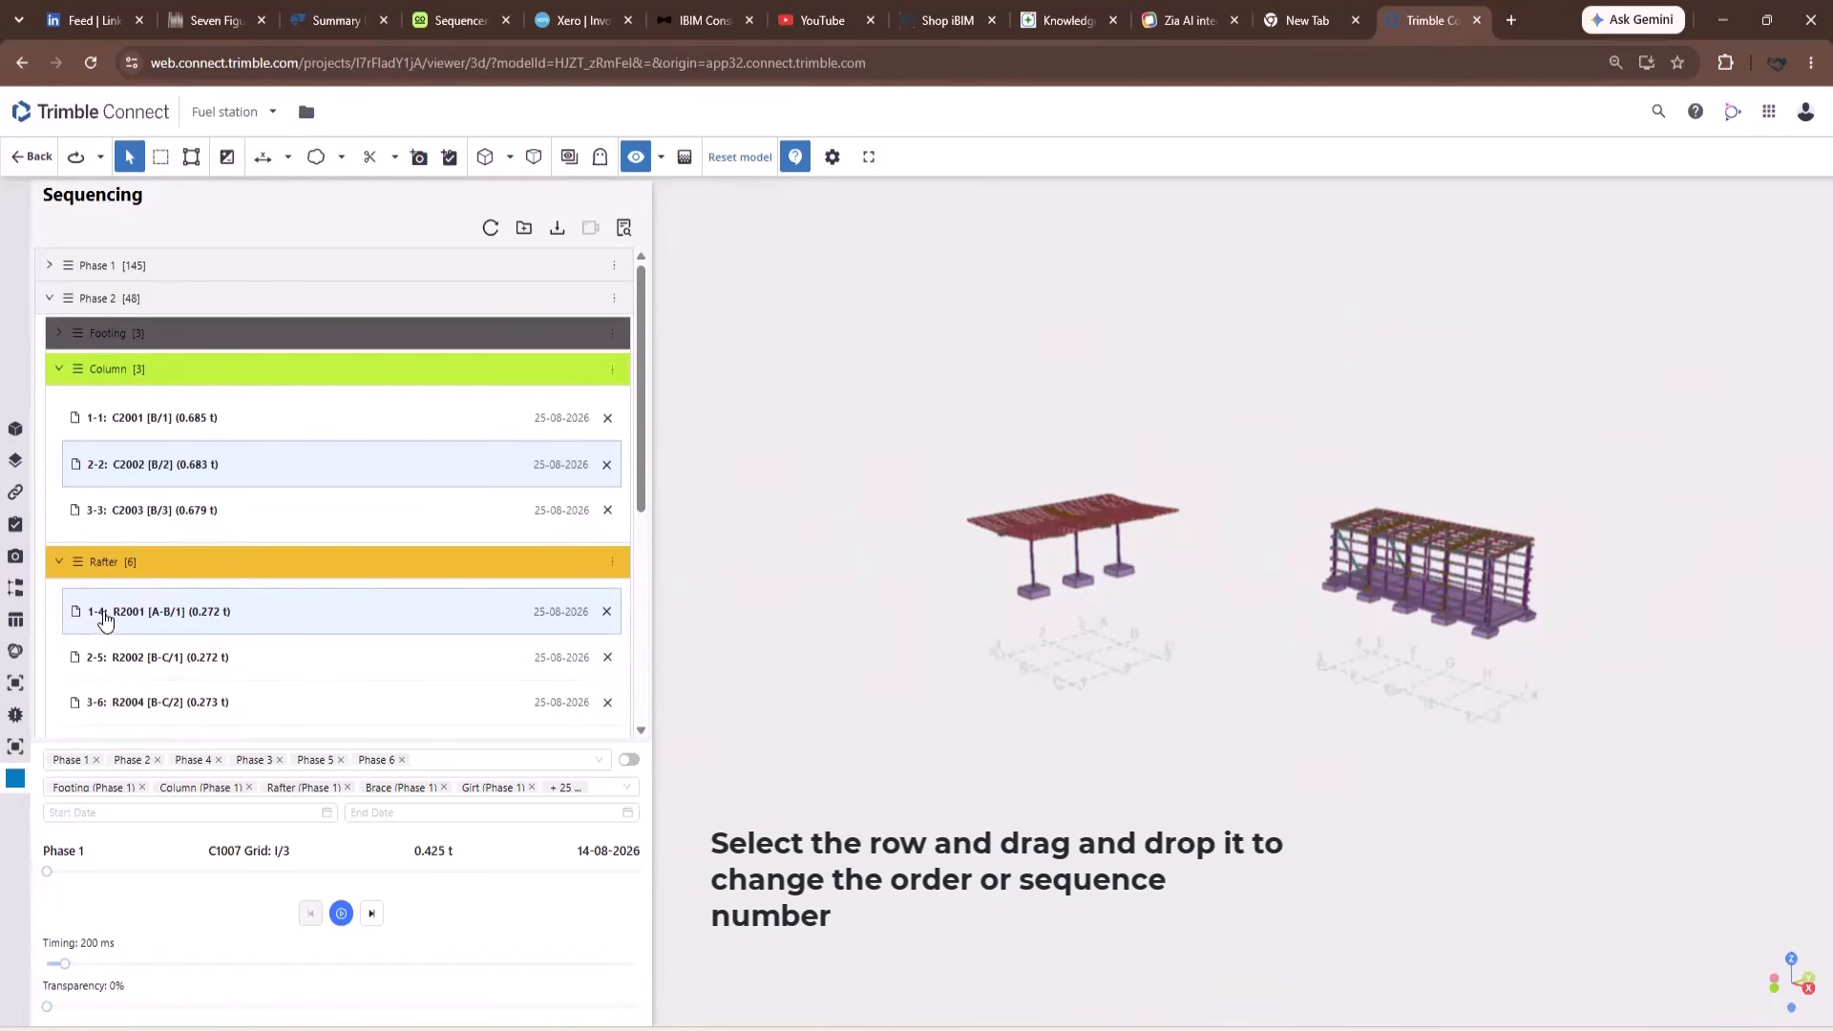
{"action": "left_click_drag", "start_coordinate": [75, 612], "coordinate": [76, 659]}
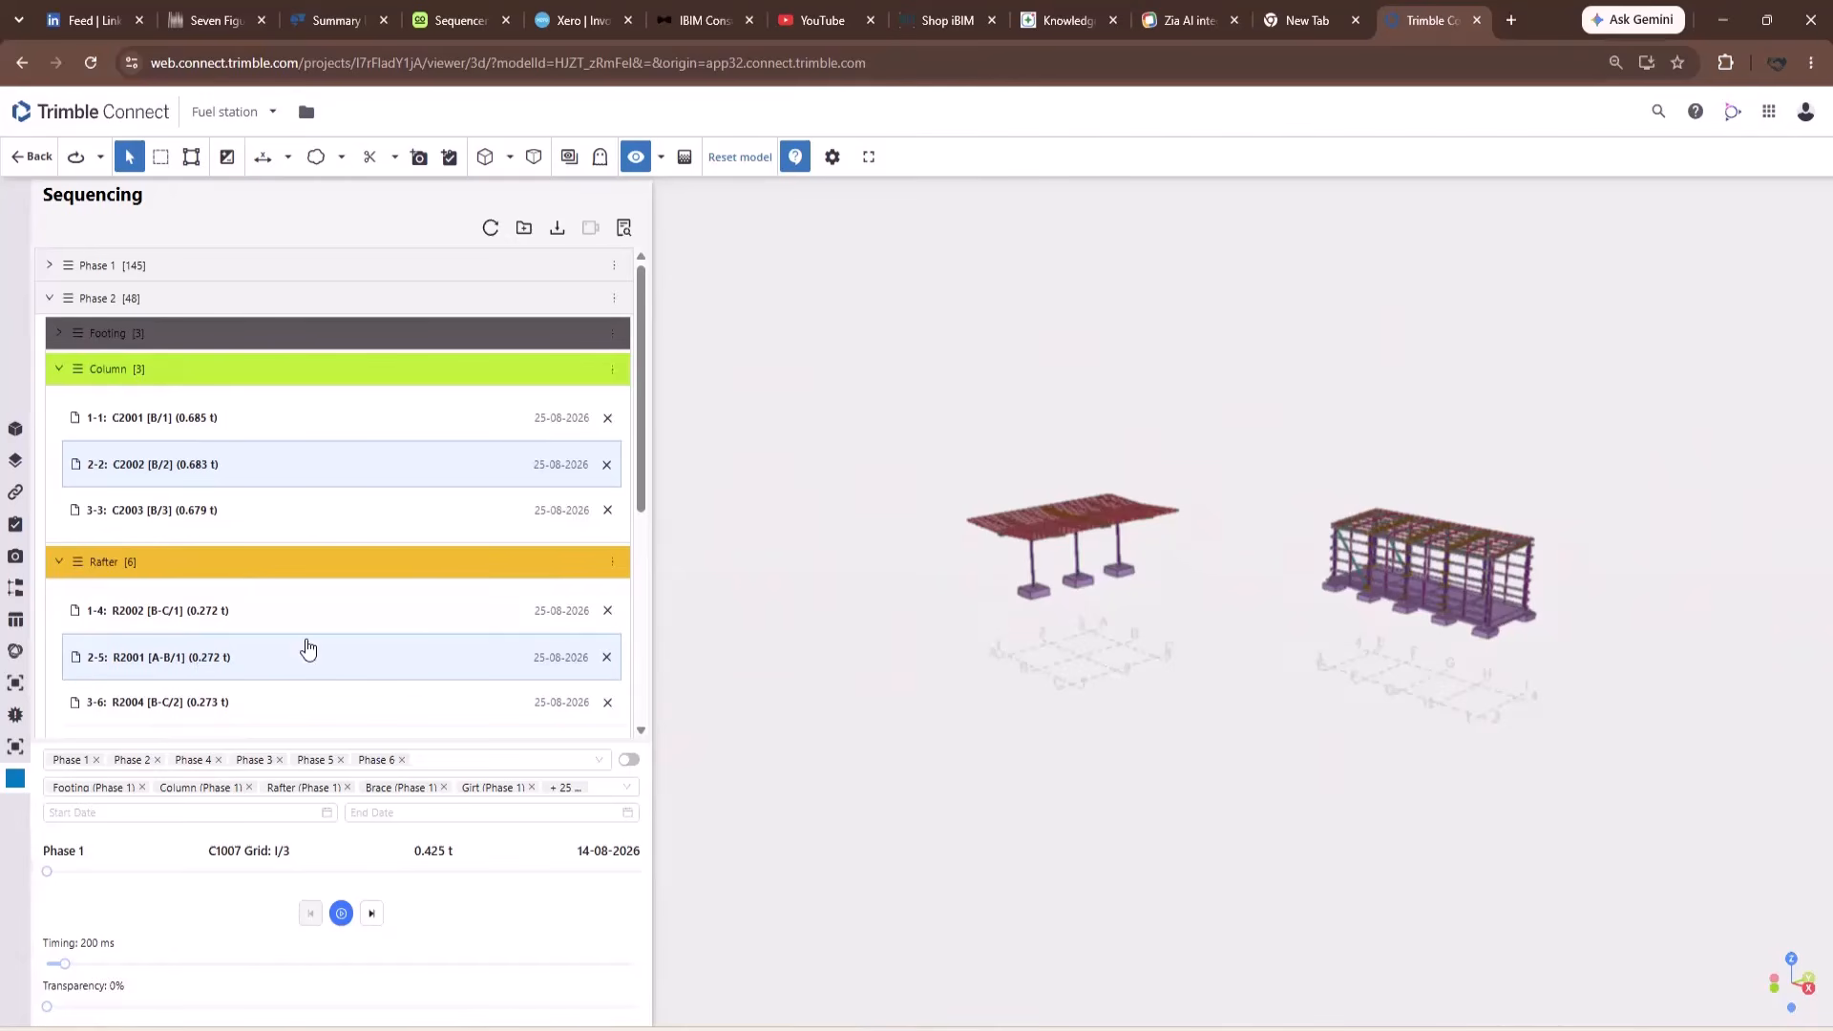
{"action": "left_click_drag", "start_coordinate": [641, 483], "coordinate": [643, 505]}
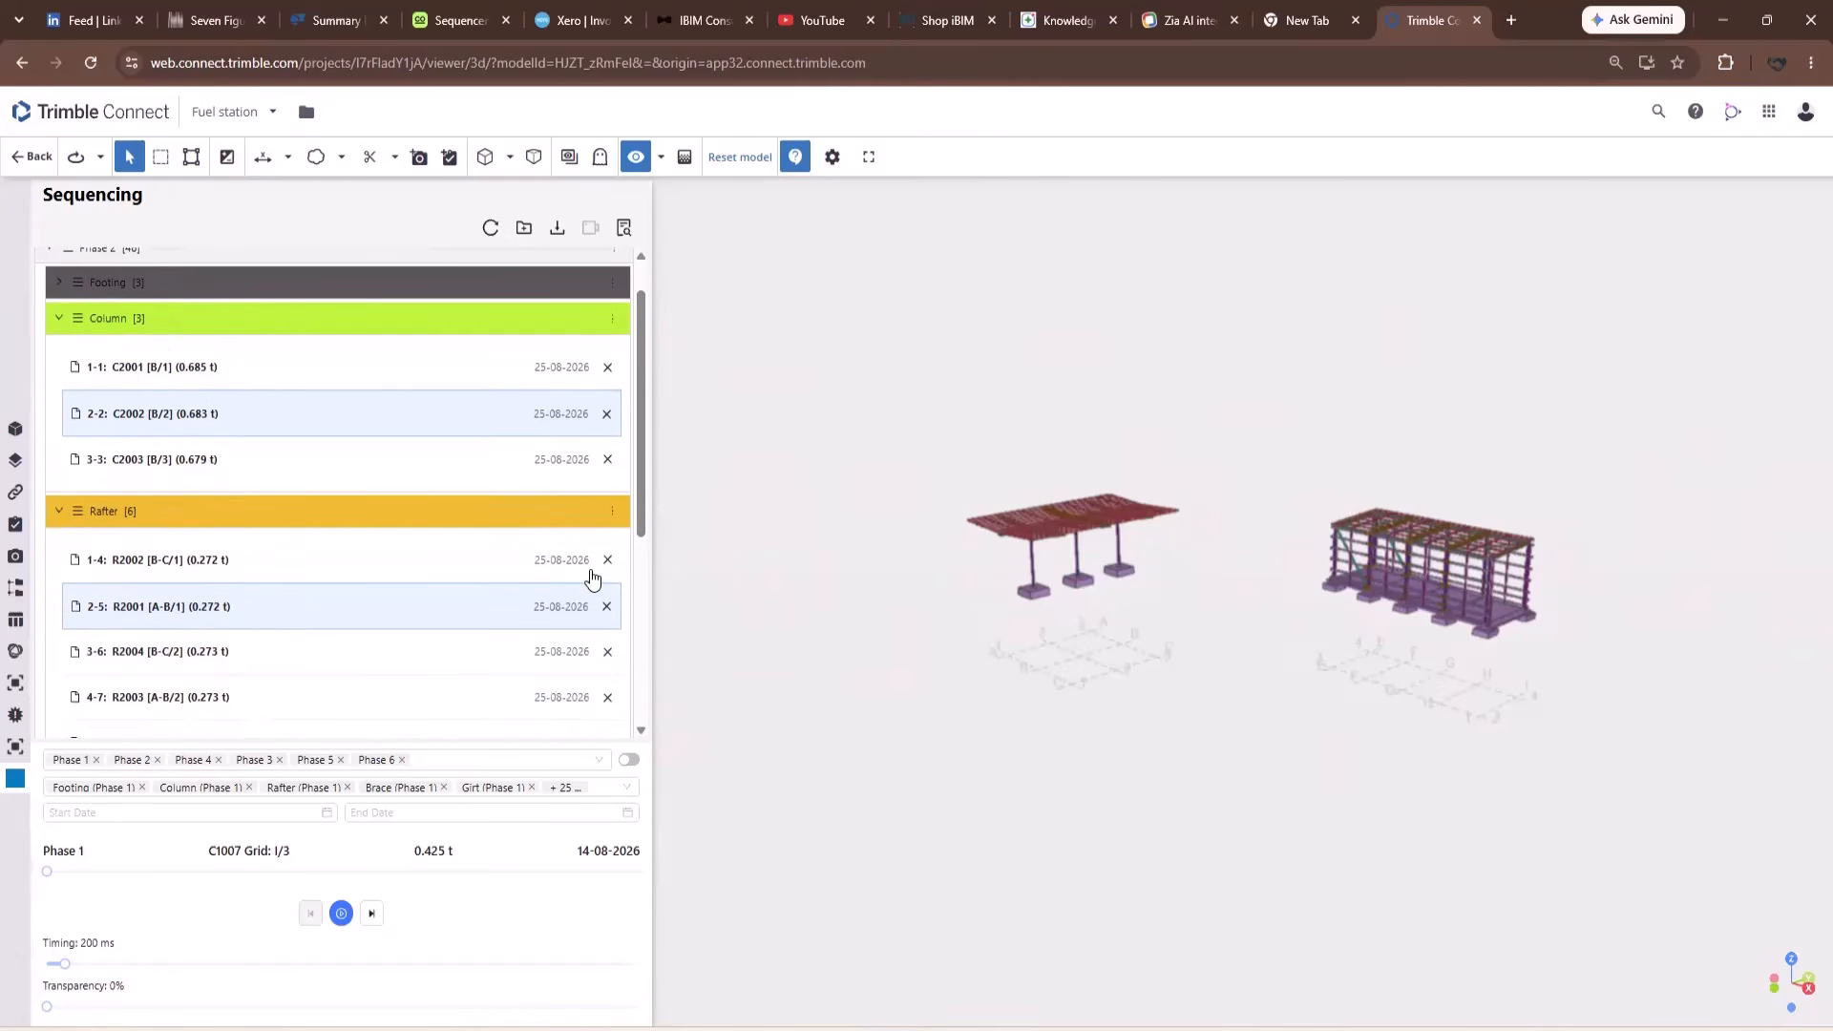
{"action": "left_click", "coordinate": [208, 371]}
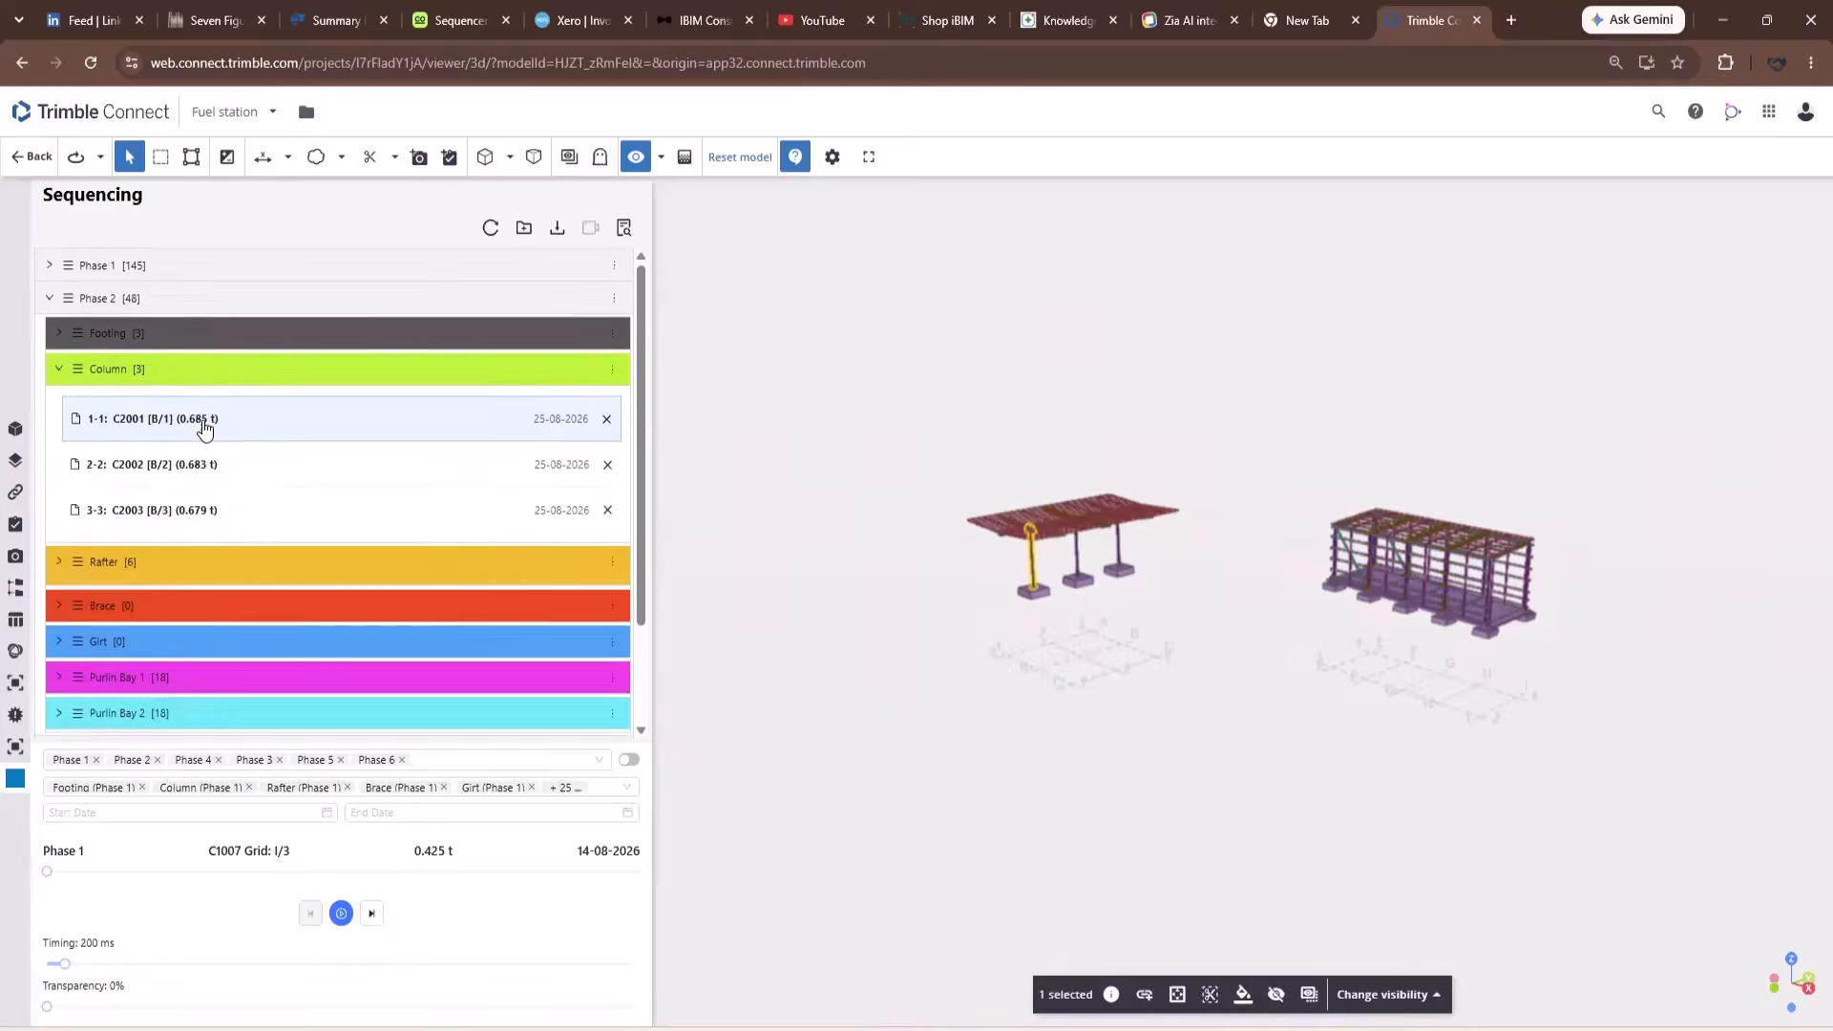
{"action": "left_click", "coordinate": [206, 515], "text": "shift"}
{"action": "right_click", "coordinate": [213, 517]}
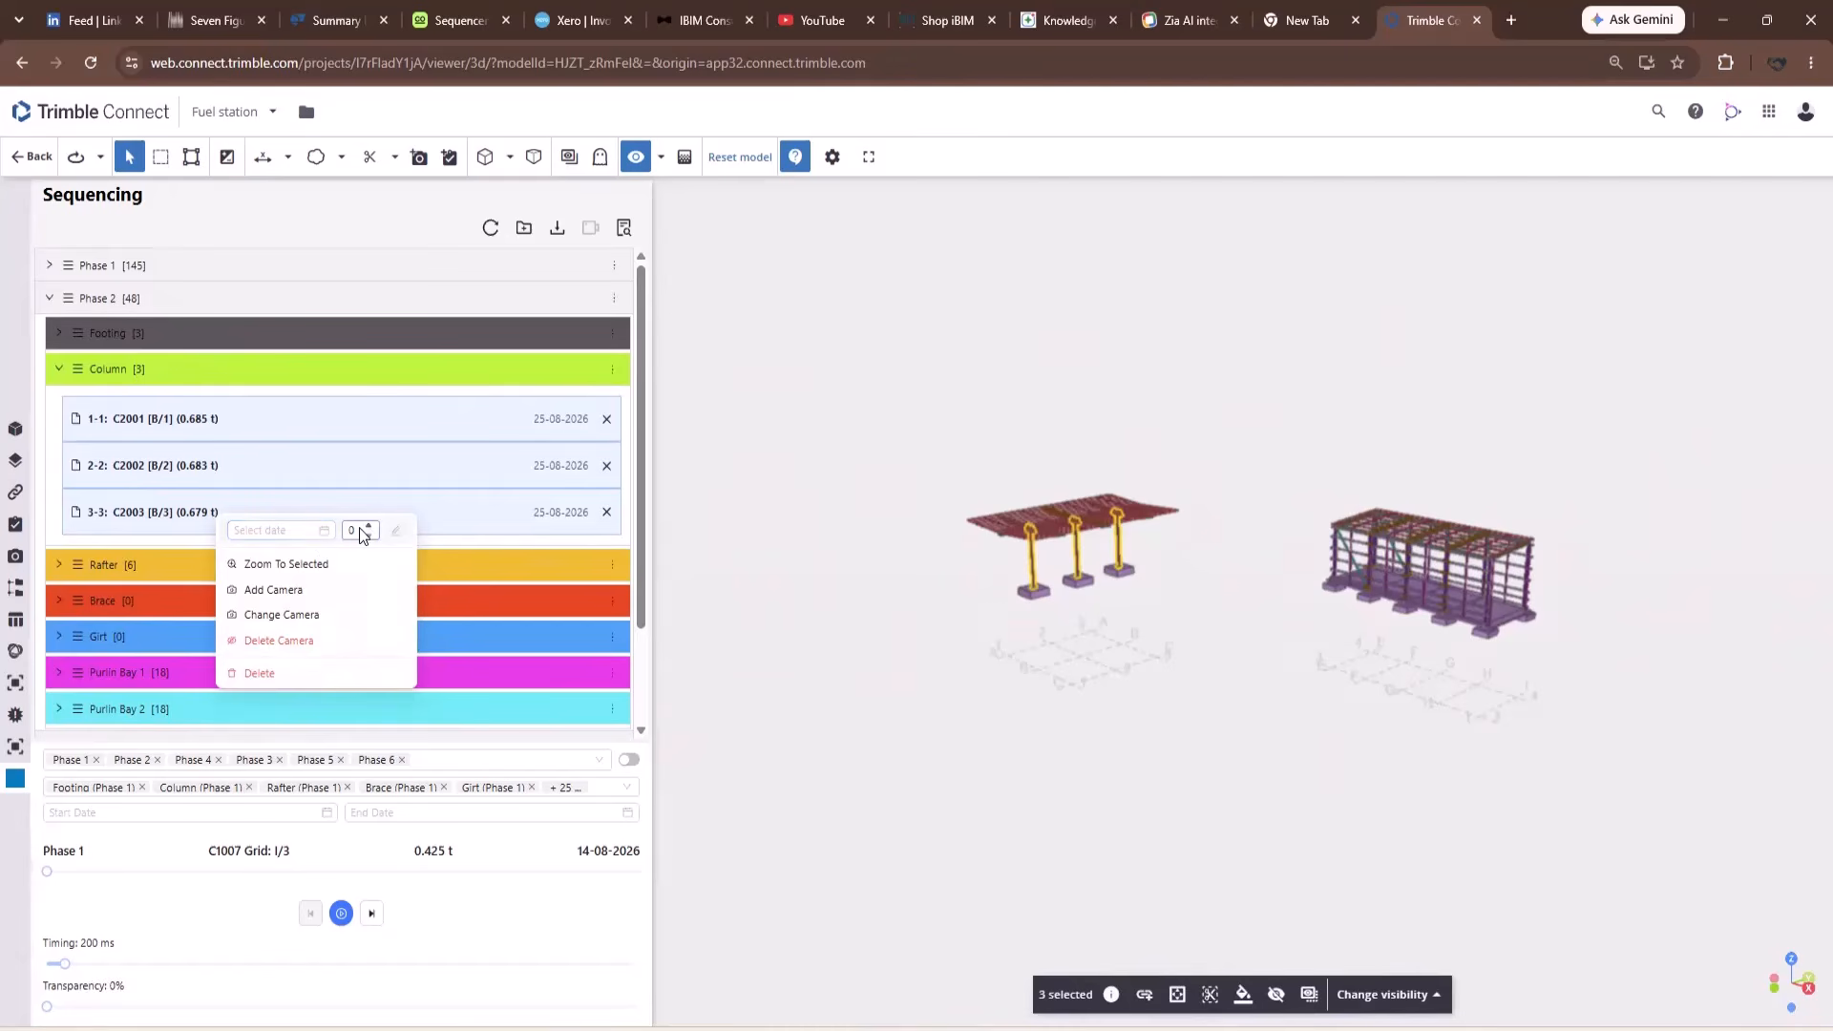
{"action": "left_click", "coordinate": [318, 535]}
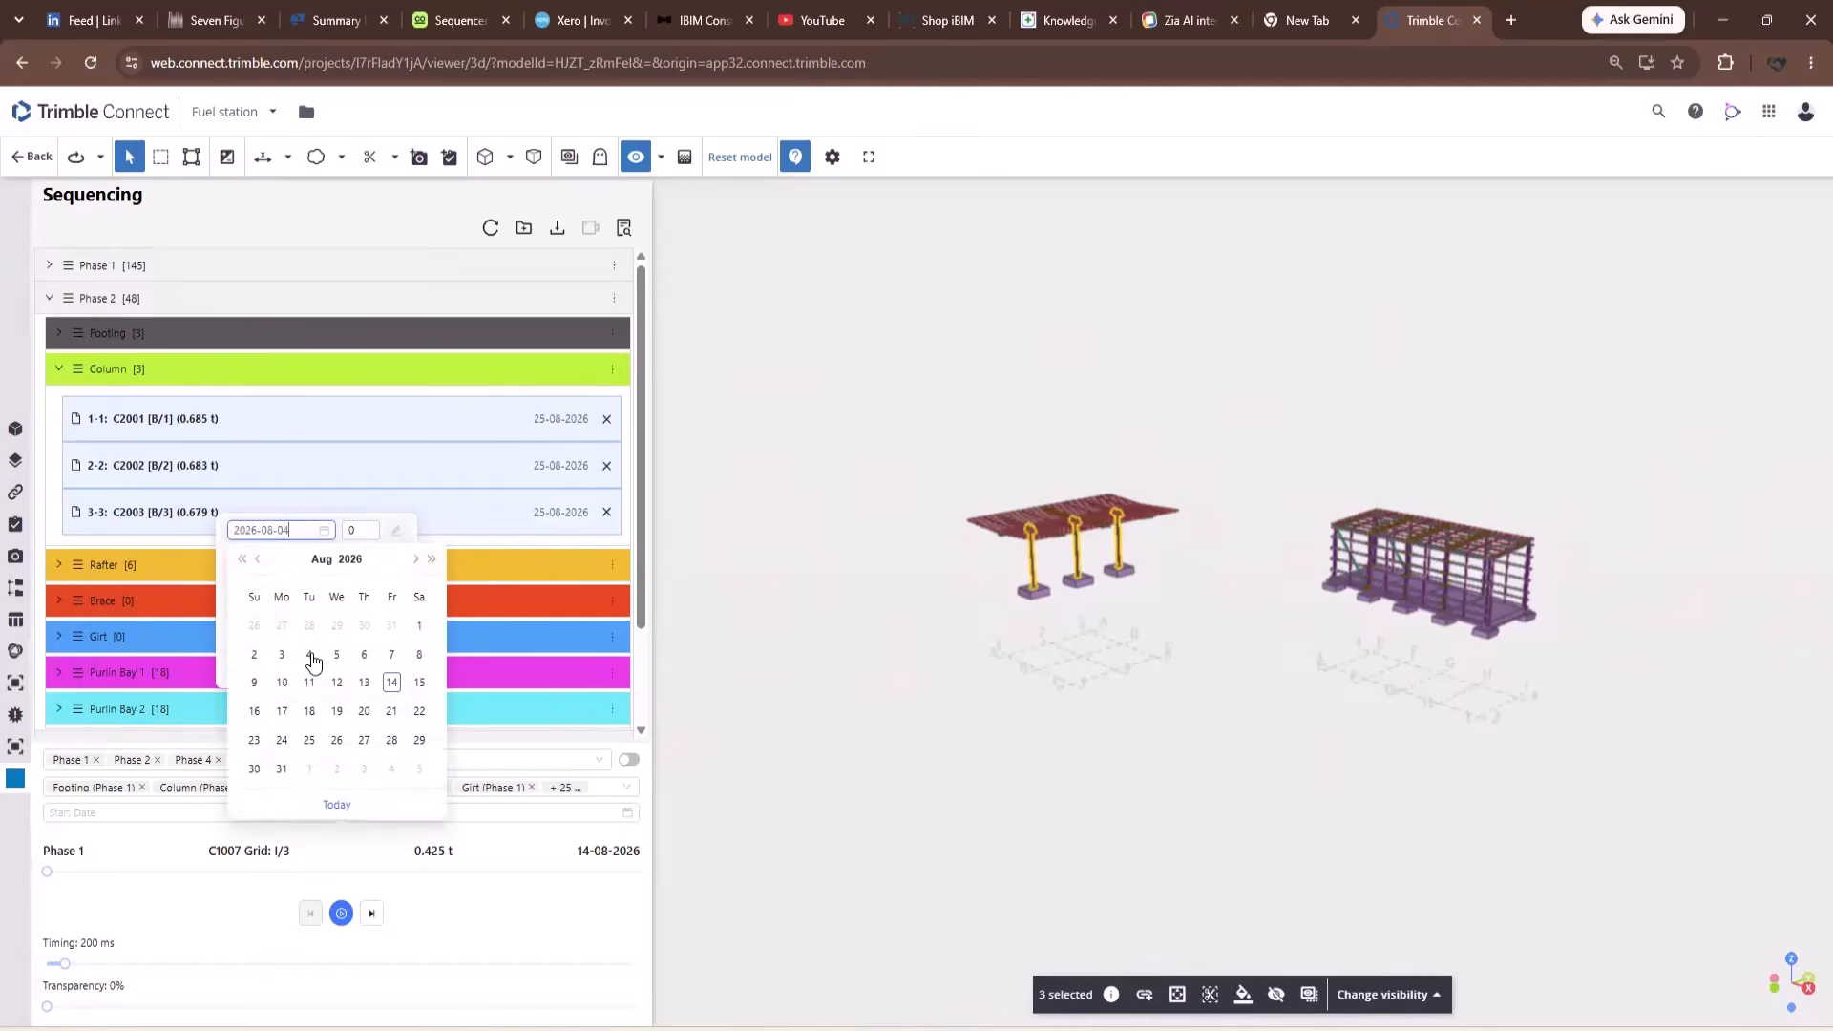
{"action": "left_click", "coordinate": [283, 747]}
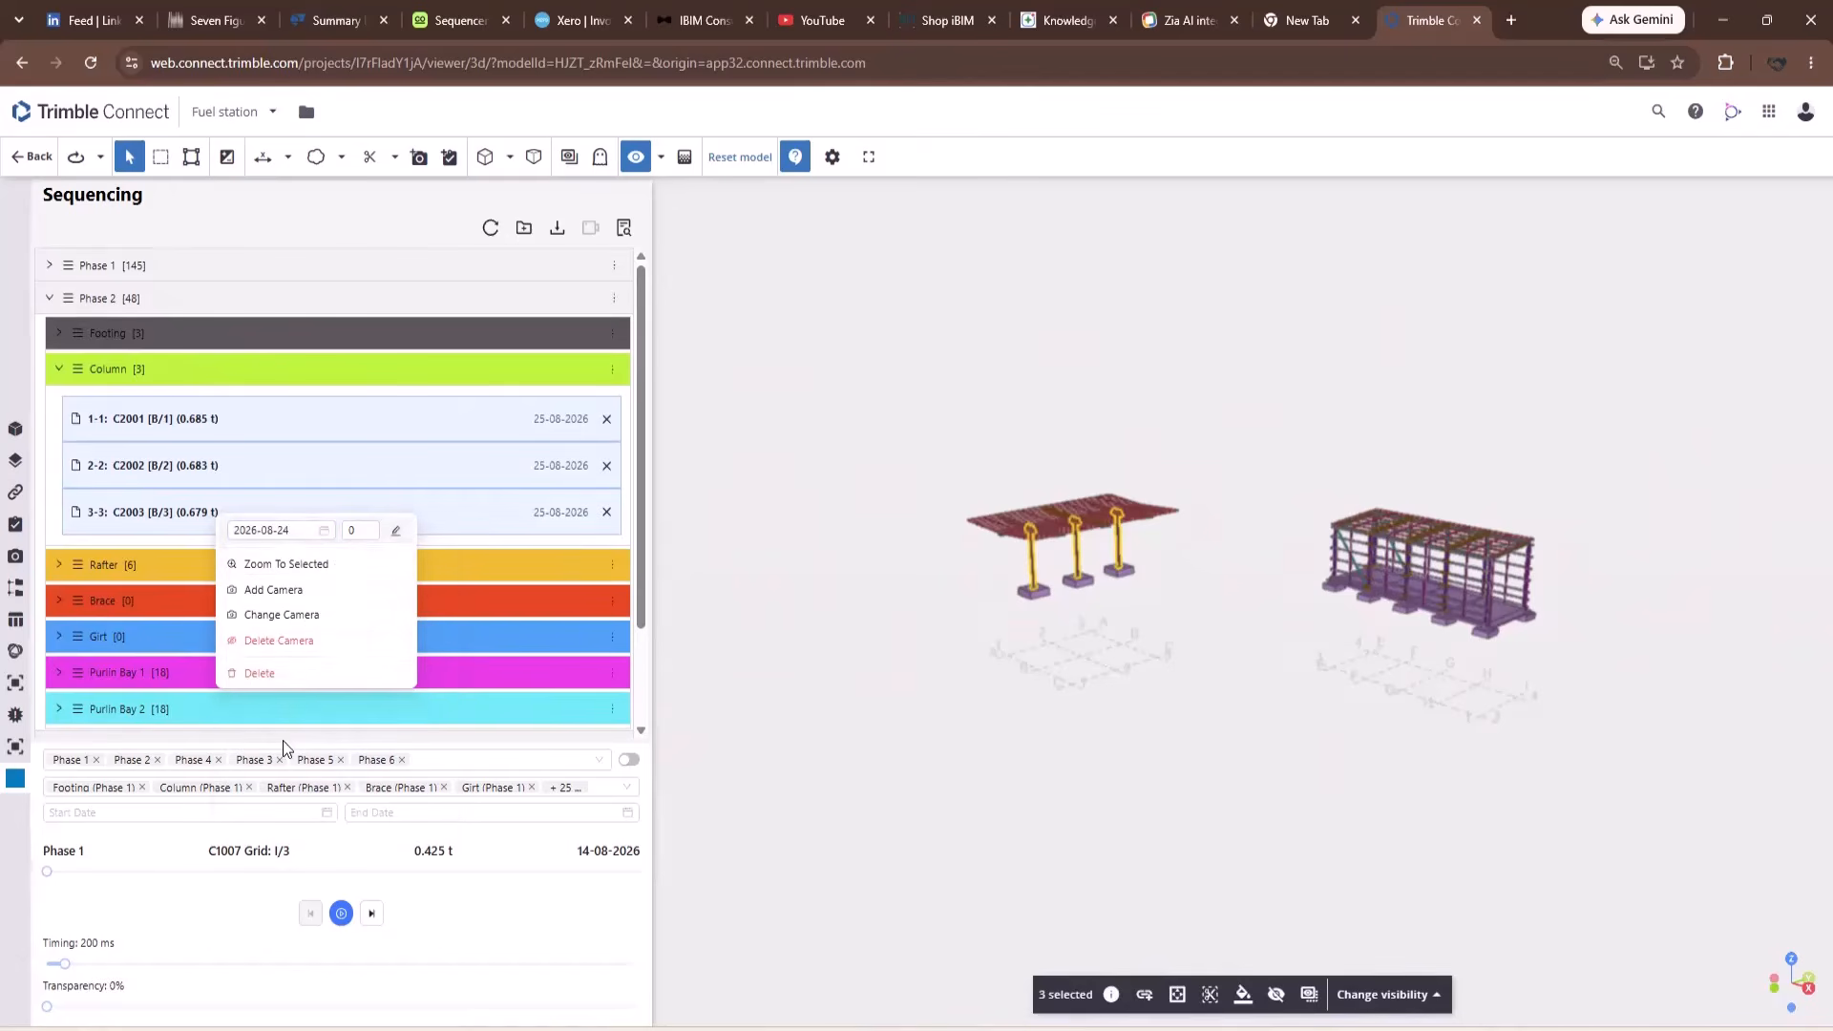
{"action": "left_click", "coordinate": [351, 530]}
{"action": "type", "text": "0"}
{"action": "left_click", "coordinate": [396, 530]}
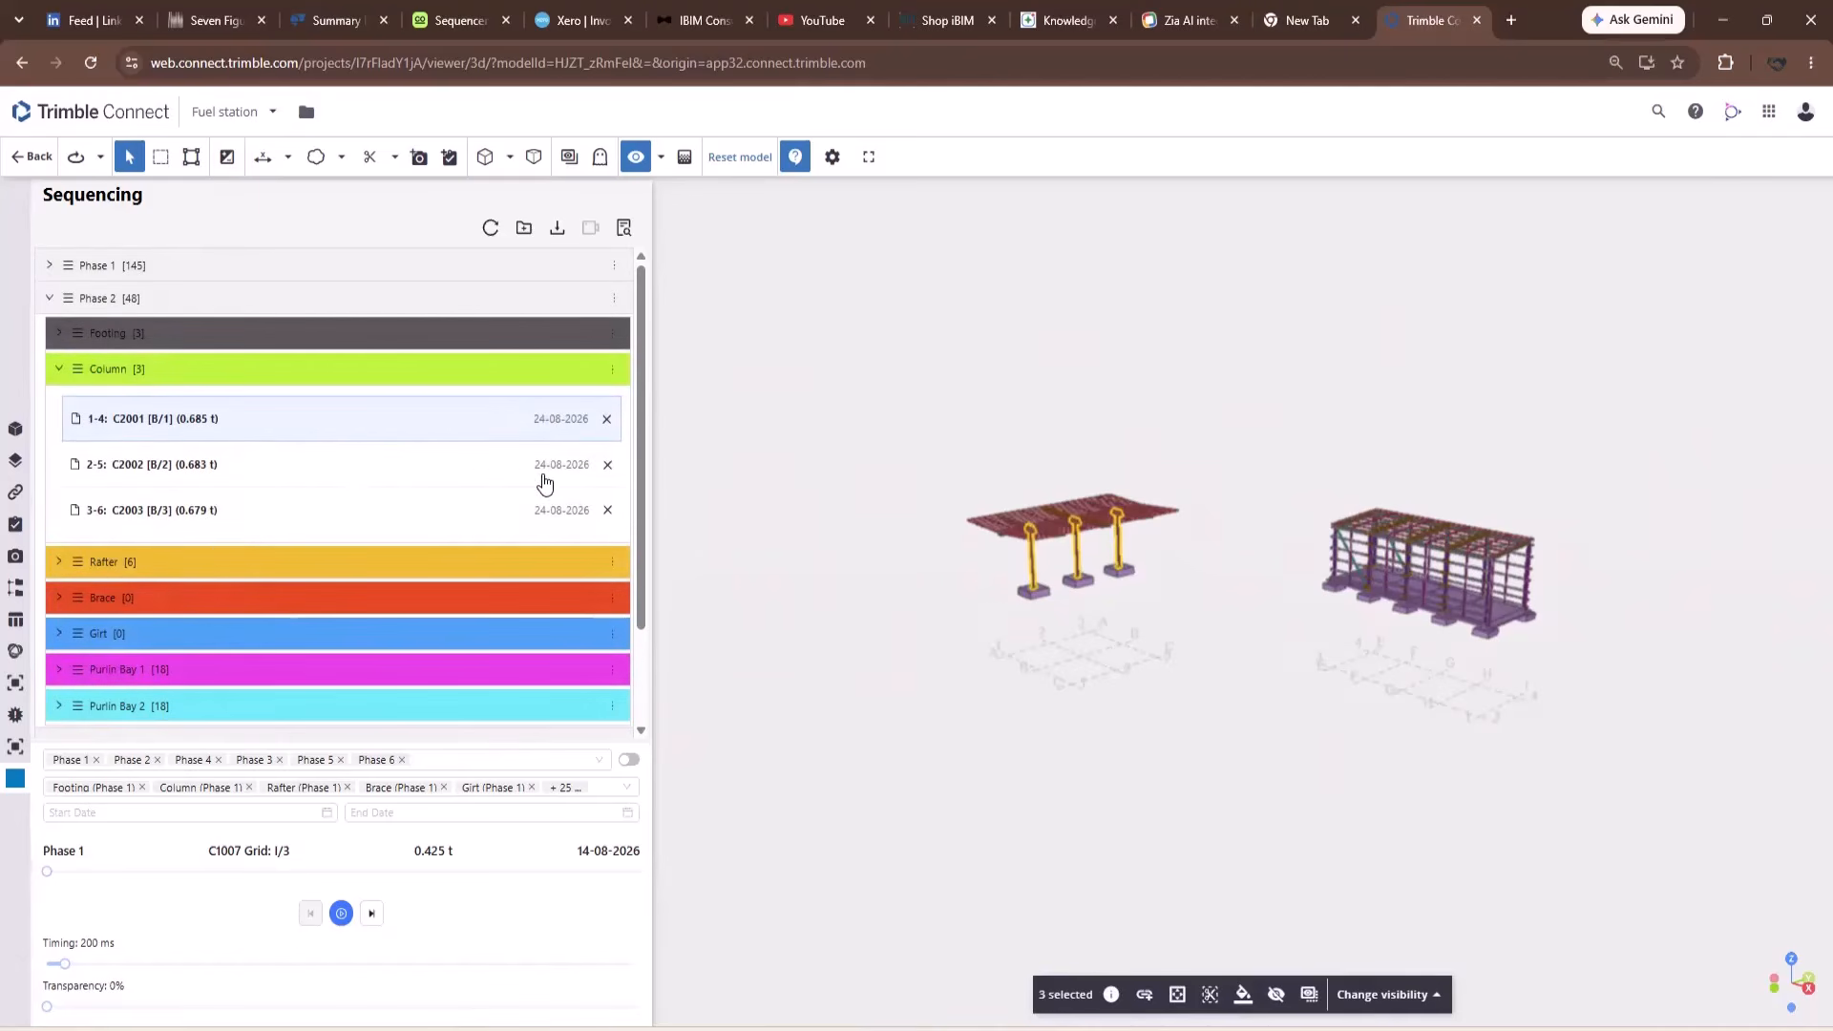
{"action": "left_click", "coordinate": [58, 564]}
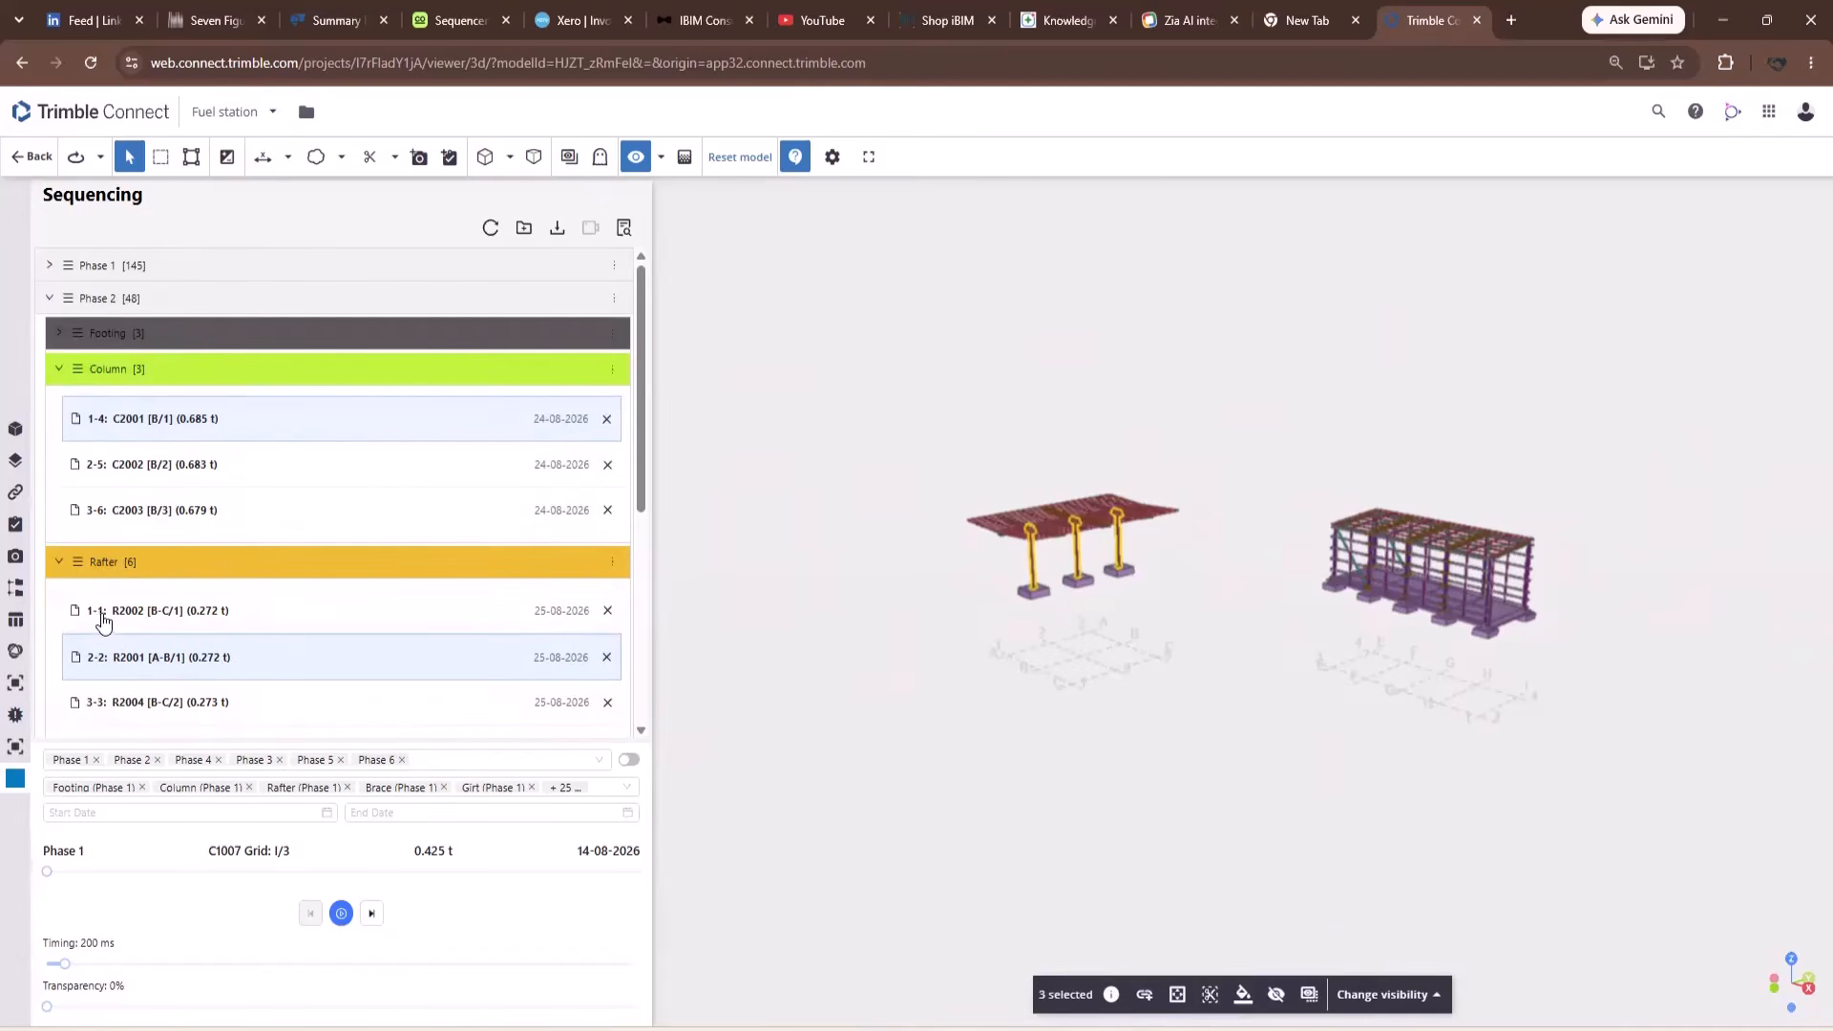
Change the three columns' day interval from 0 to 1, renumbering them 1-1 to 3-3 on 25-08-2026.
{"action": "scroll", "coordinate": [105, 673], "scroll_direction": "down", "scroll_amount": 4}
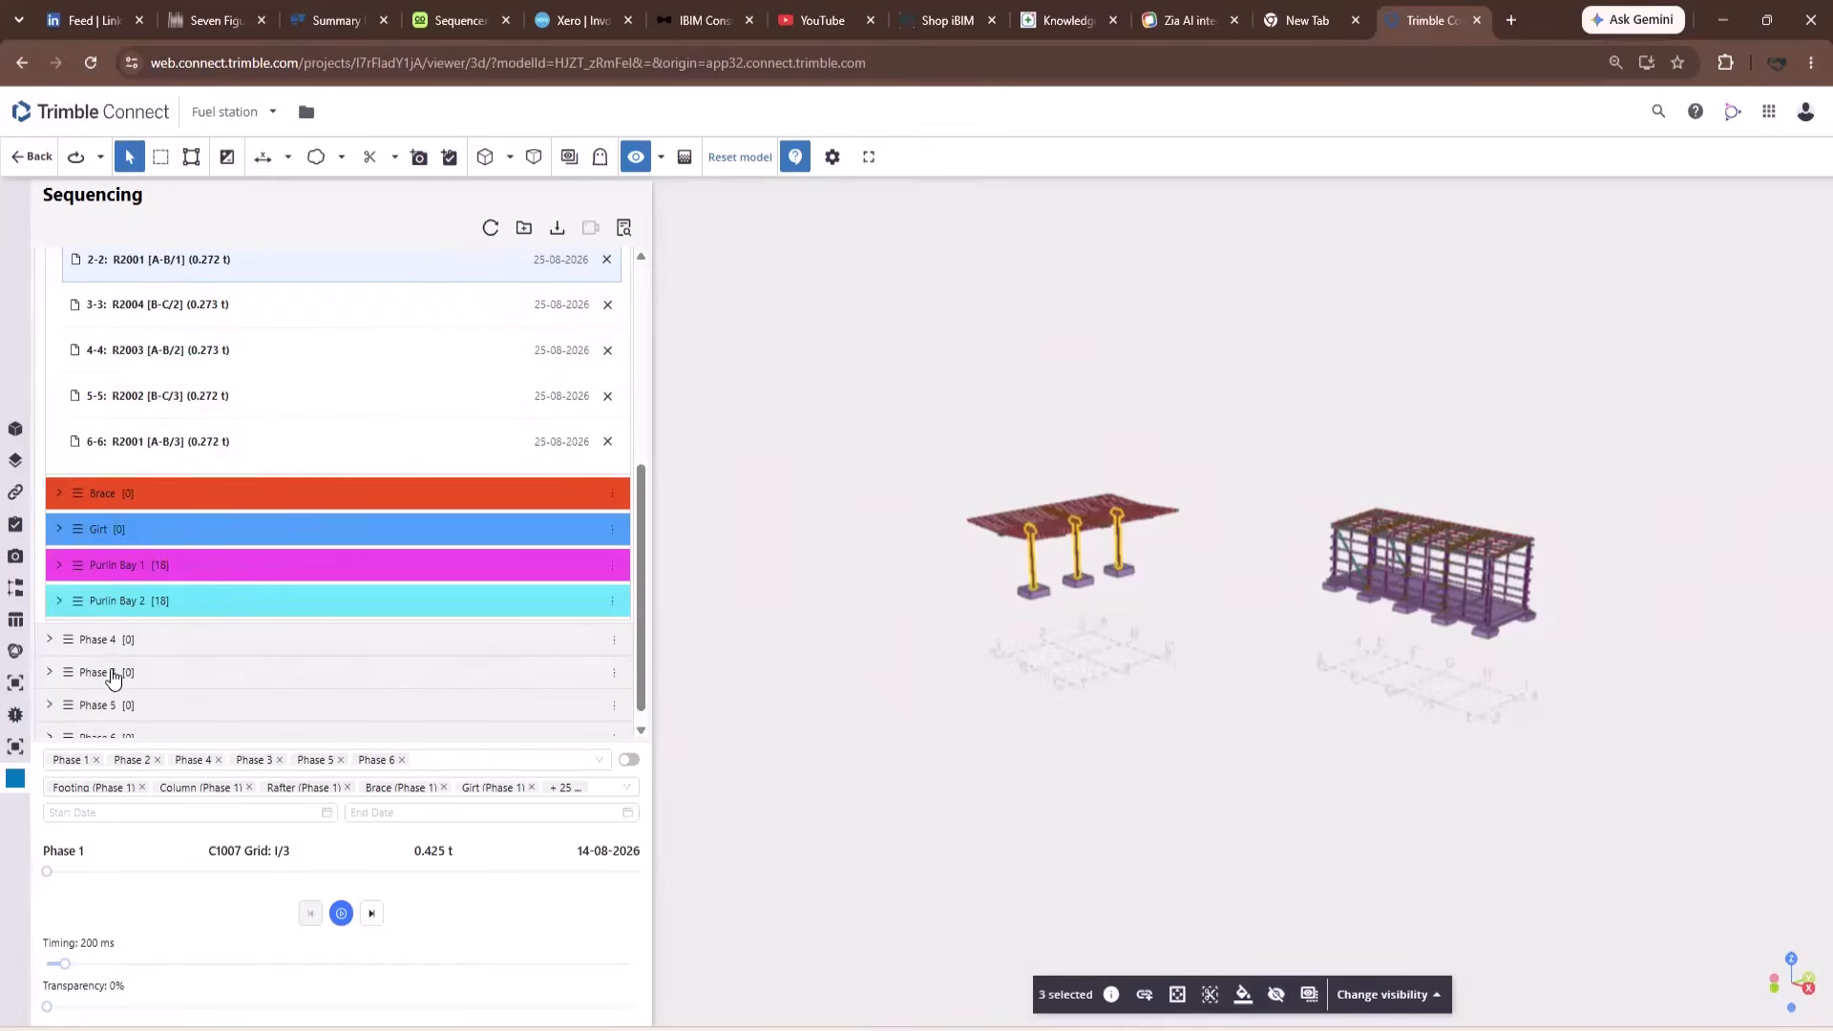
{"action": "scroll", "coordinate": [184, 499], "scroll_direction": "up", "scroll_amount": 4}
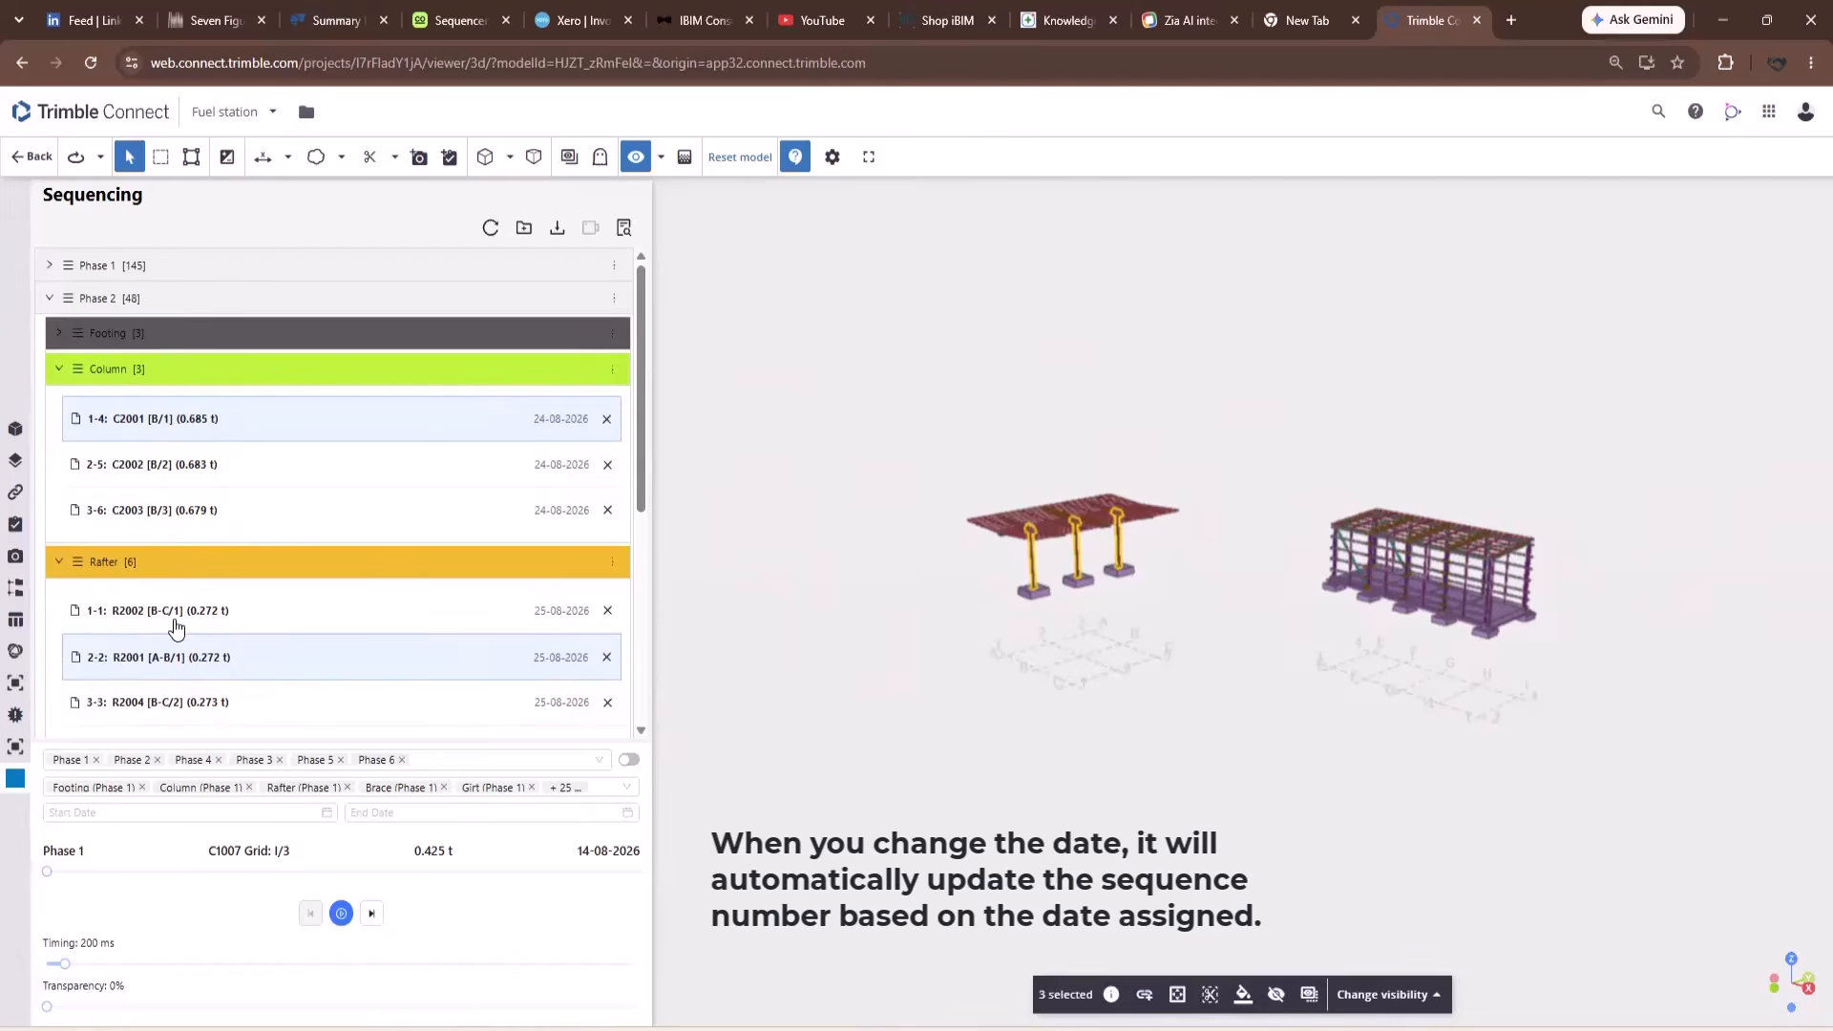
{"action": "scroll", "coordinate": [168, 632], "scroll_direction": "down", "scroll_amount": 5}
{"action": "scroll", "coordinate": [155, 430], "scroll_direction": "up", "scroll_amount": 5}
{"action": "left_click", "coordinate": [230, 525], "text": "shift"}
{"action": "right_click", "coordinate": [229, 525]}
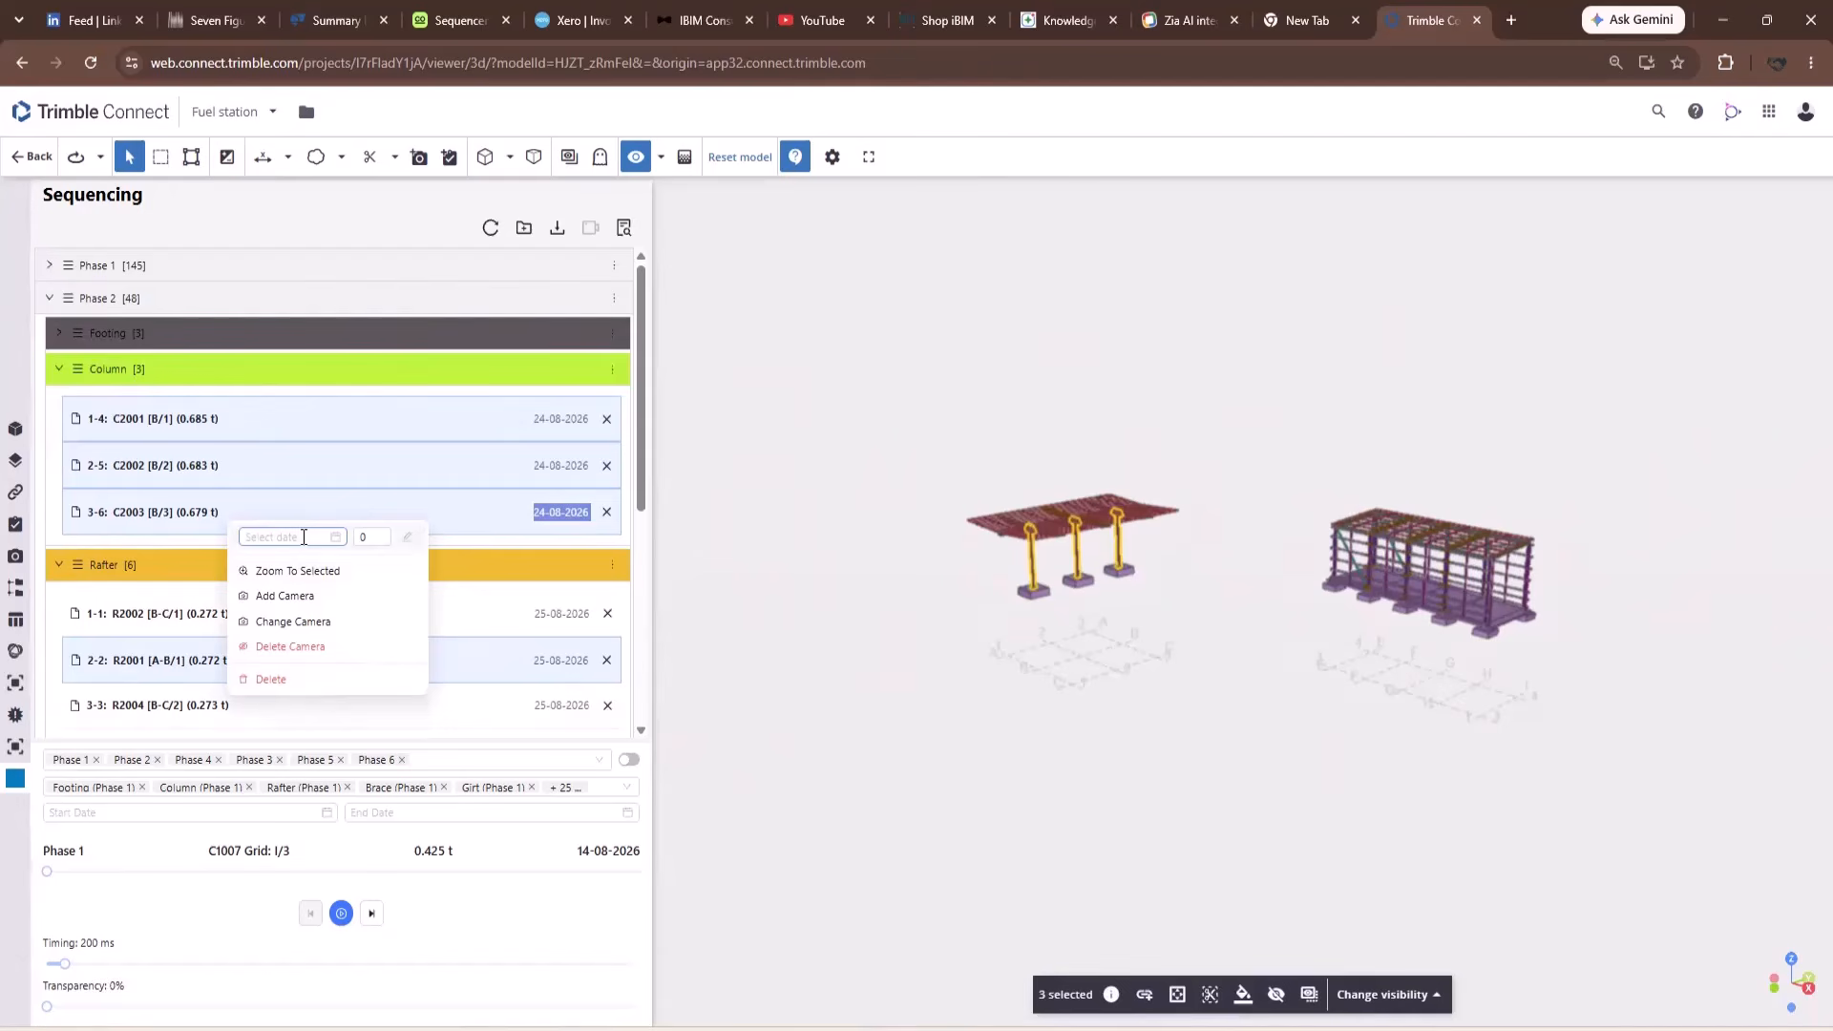
{"action": "left_click", "coordinate": [357, 538]}
{"action": "left_click_drag", "start_coordinate": [371, 539], "coordinate": [307, 548]}
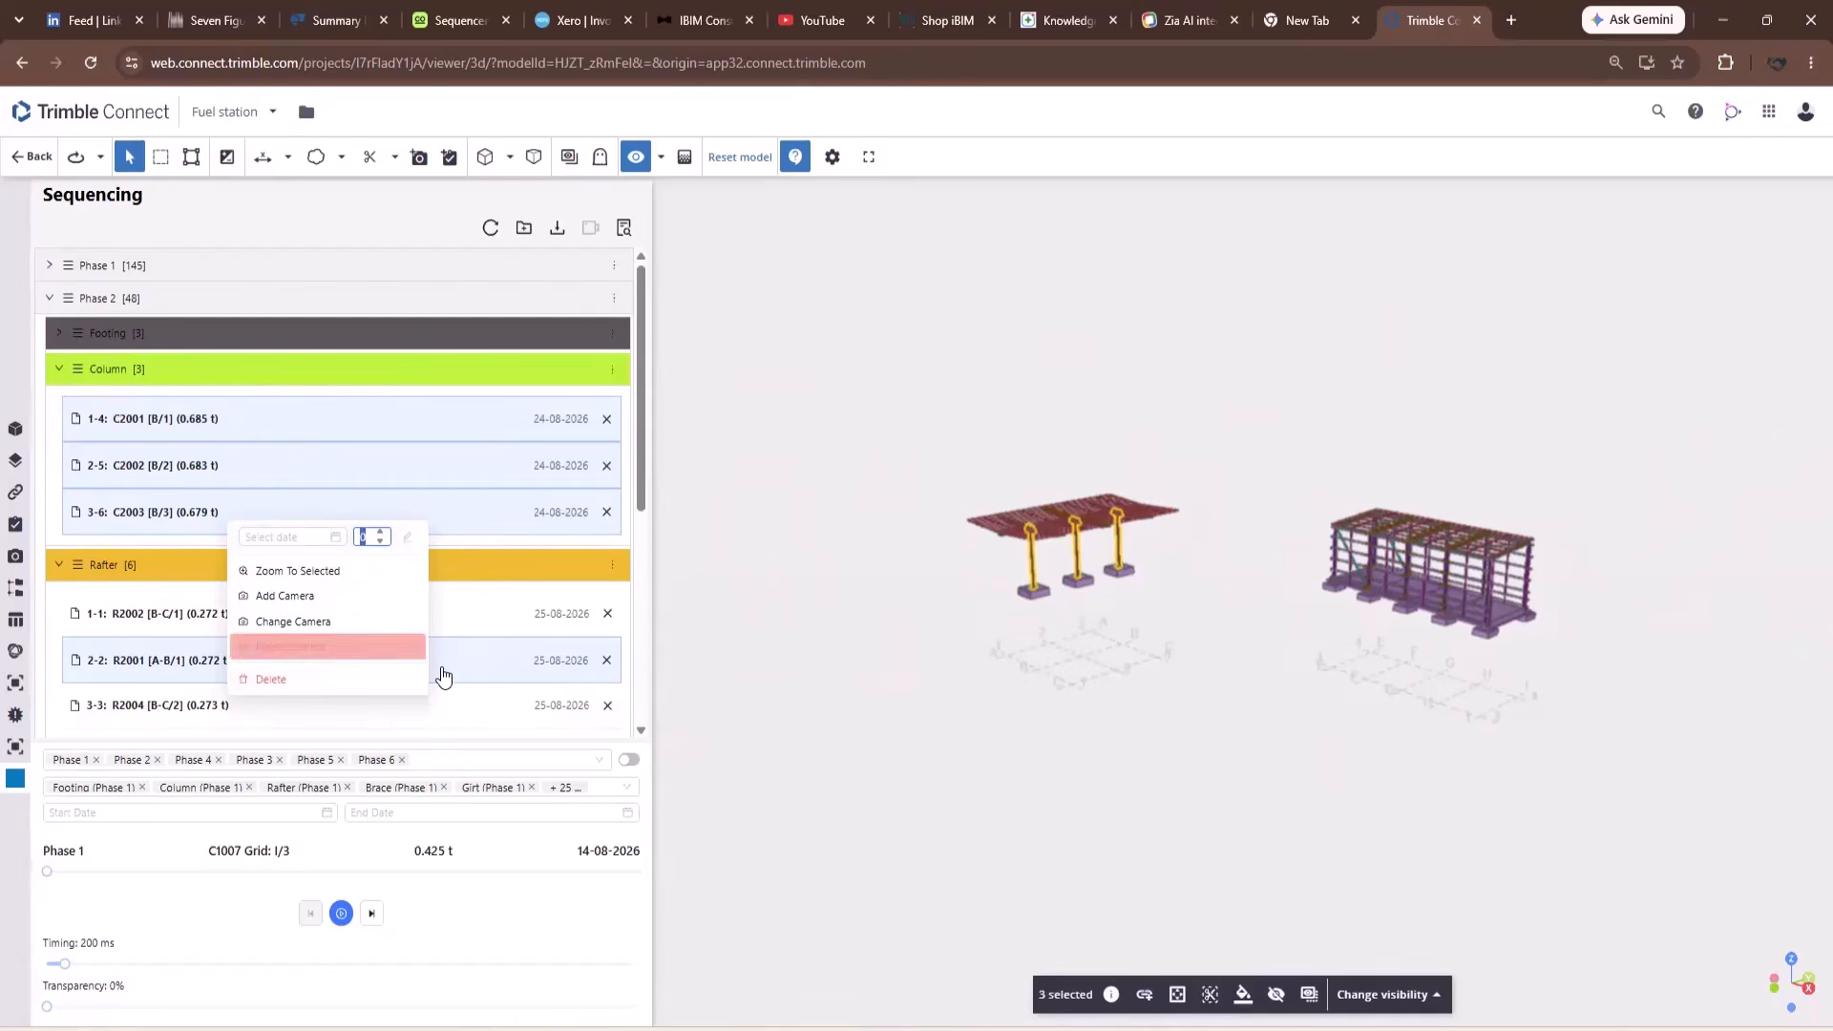
{"action": "type", "text": "1"}
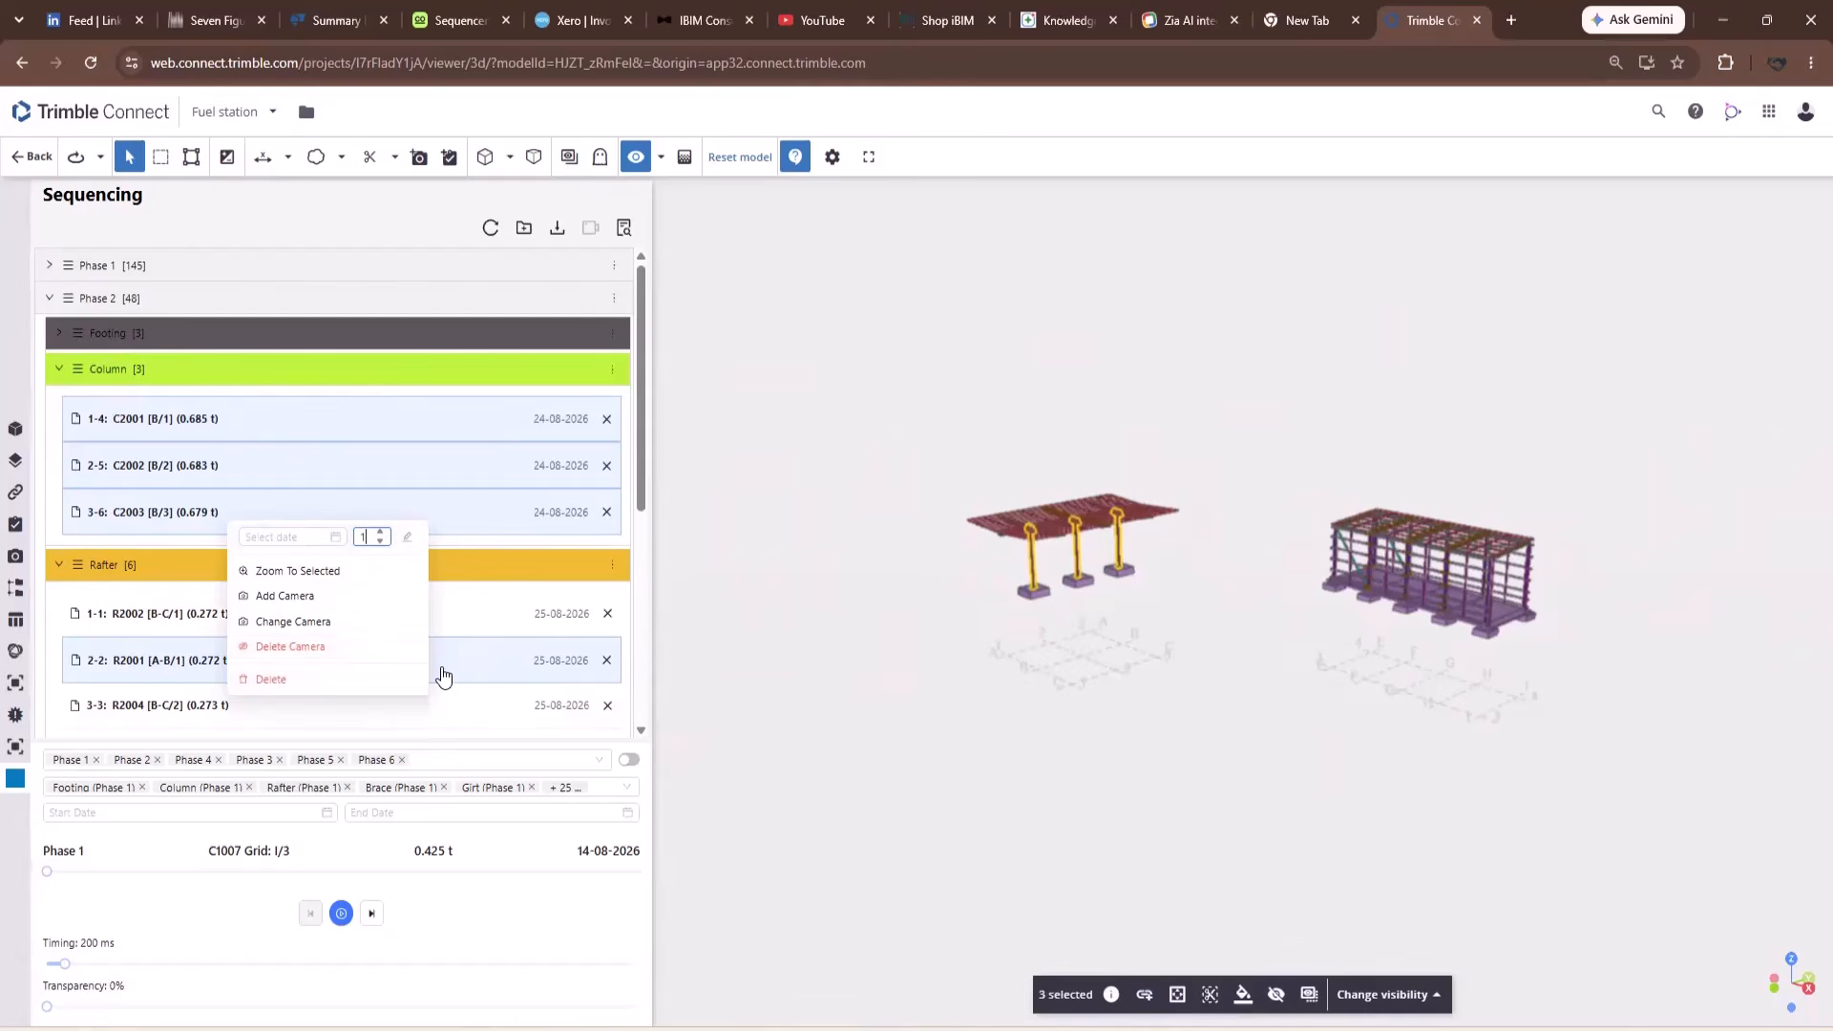
{"action": "left_click", "coordinate": [409, 540]}
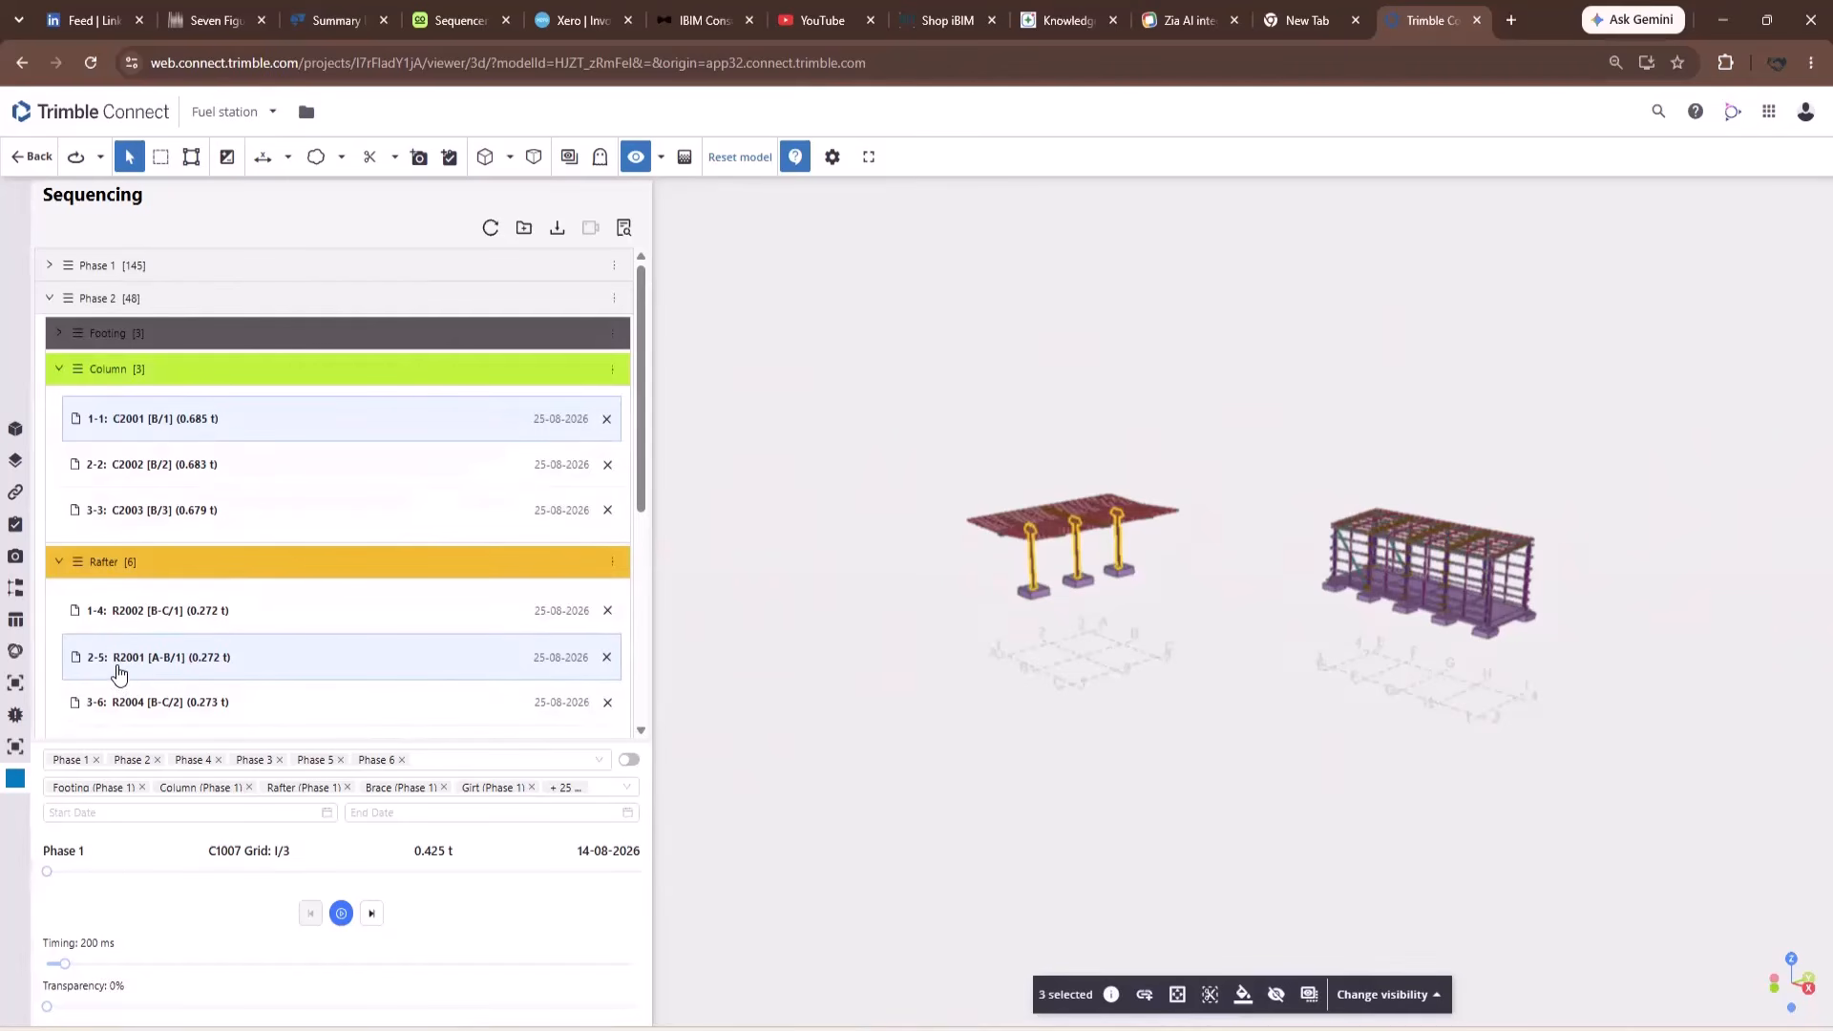
Stagger the three columns one day apart starting 31-08-2026.
{"action": "left_click", "coordinate": [247, 521], "text": "shift"}
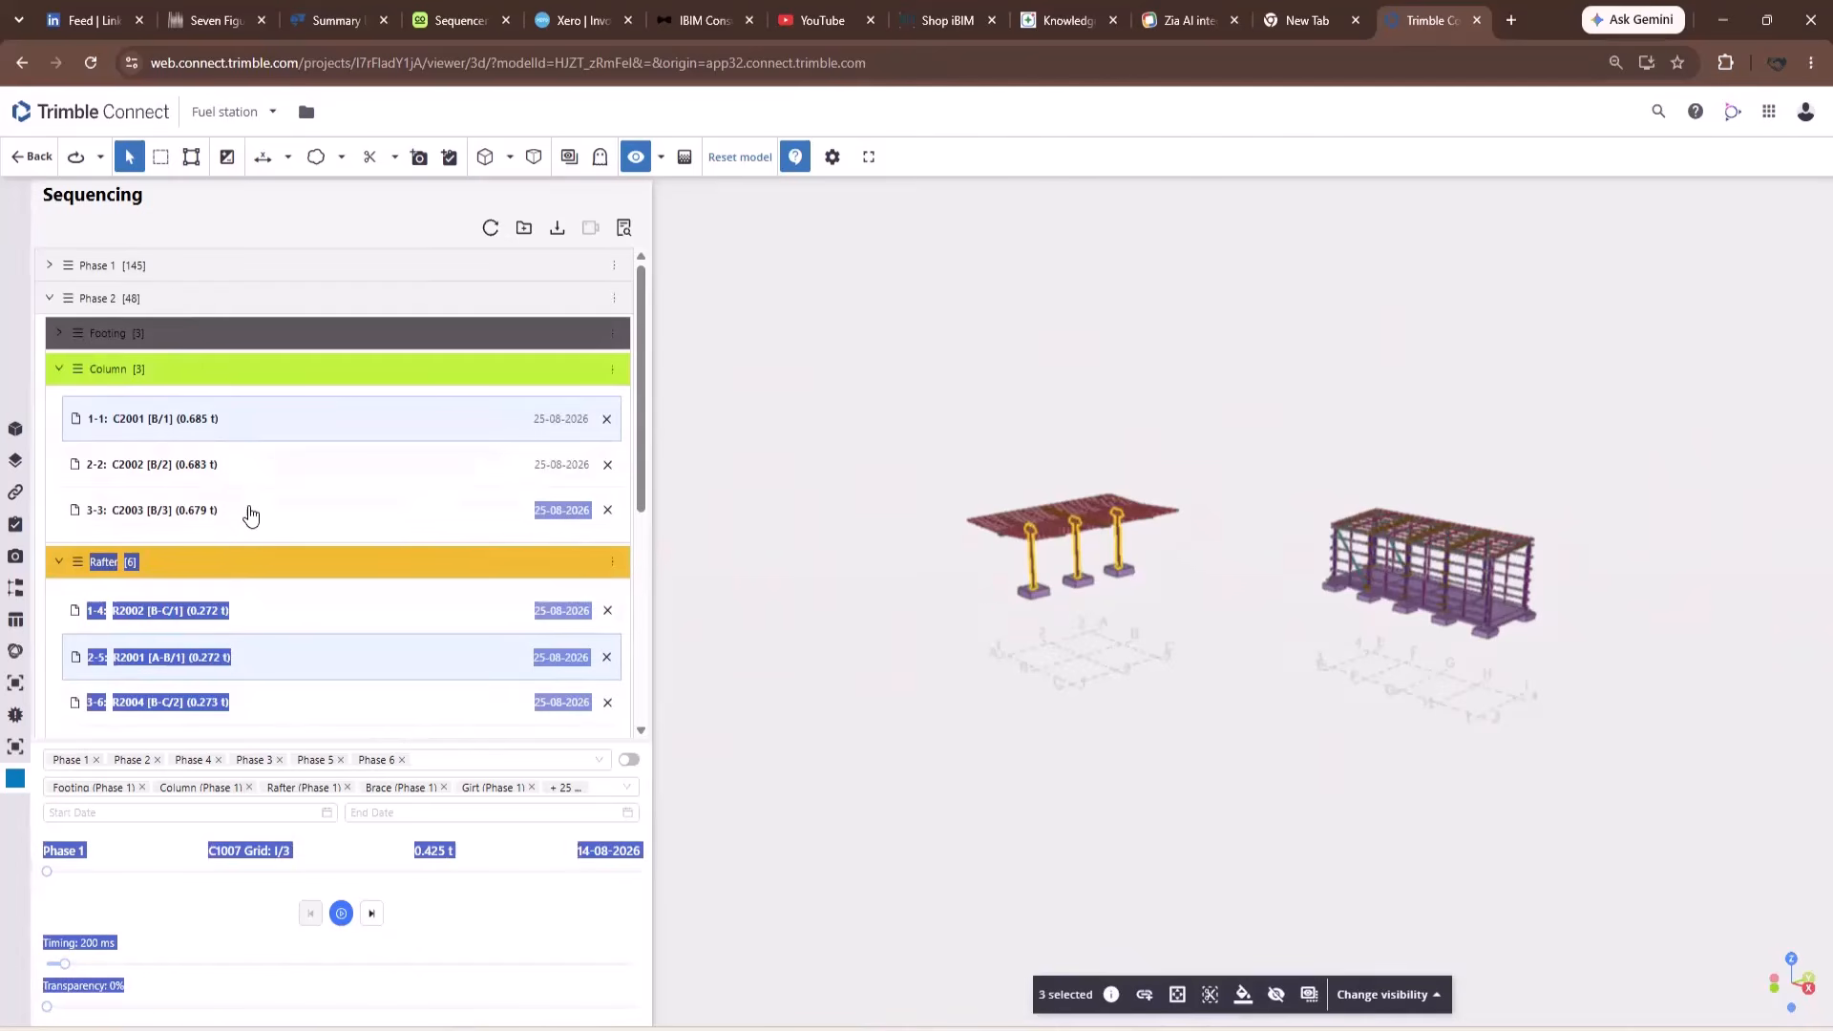
{"action": "right_click", "coordinate": [250, 516]}
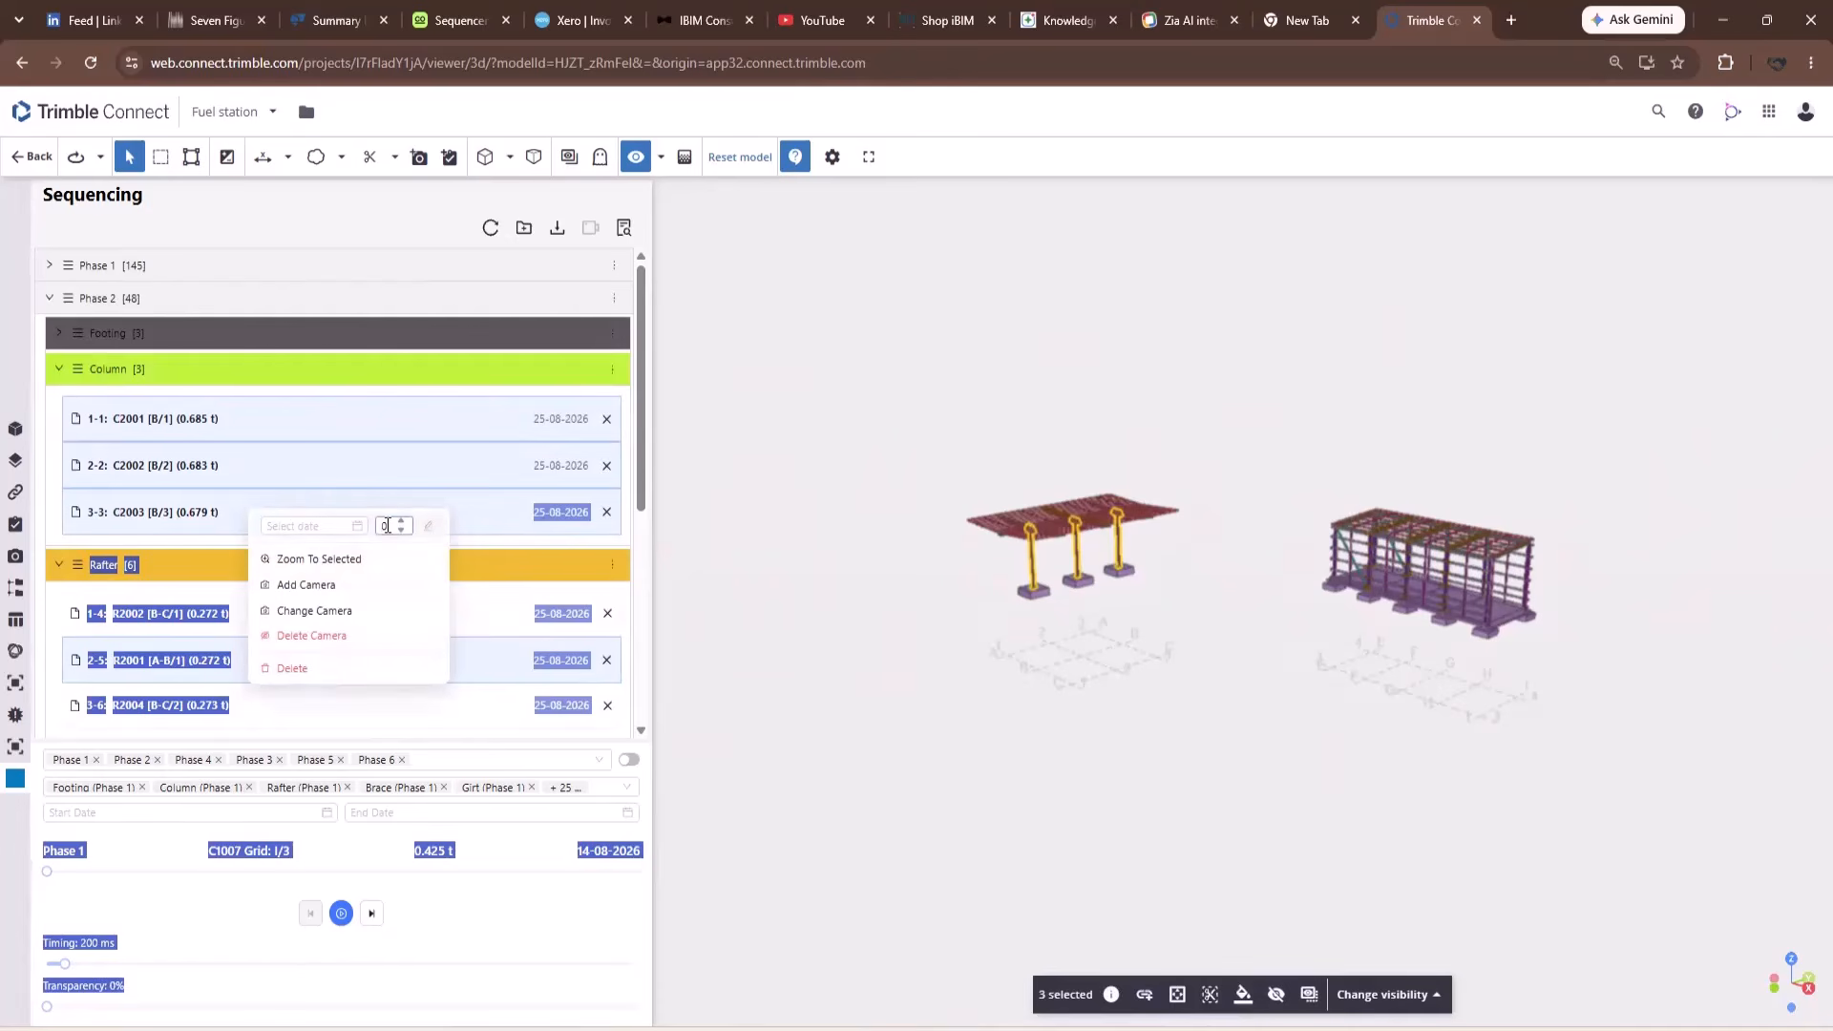
{"action": "left_click", "coordinate": [344, 530]}
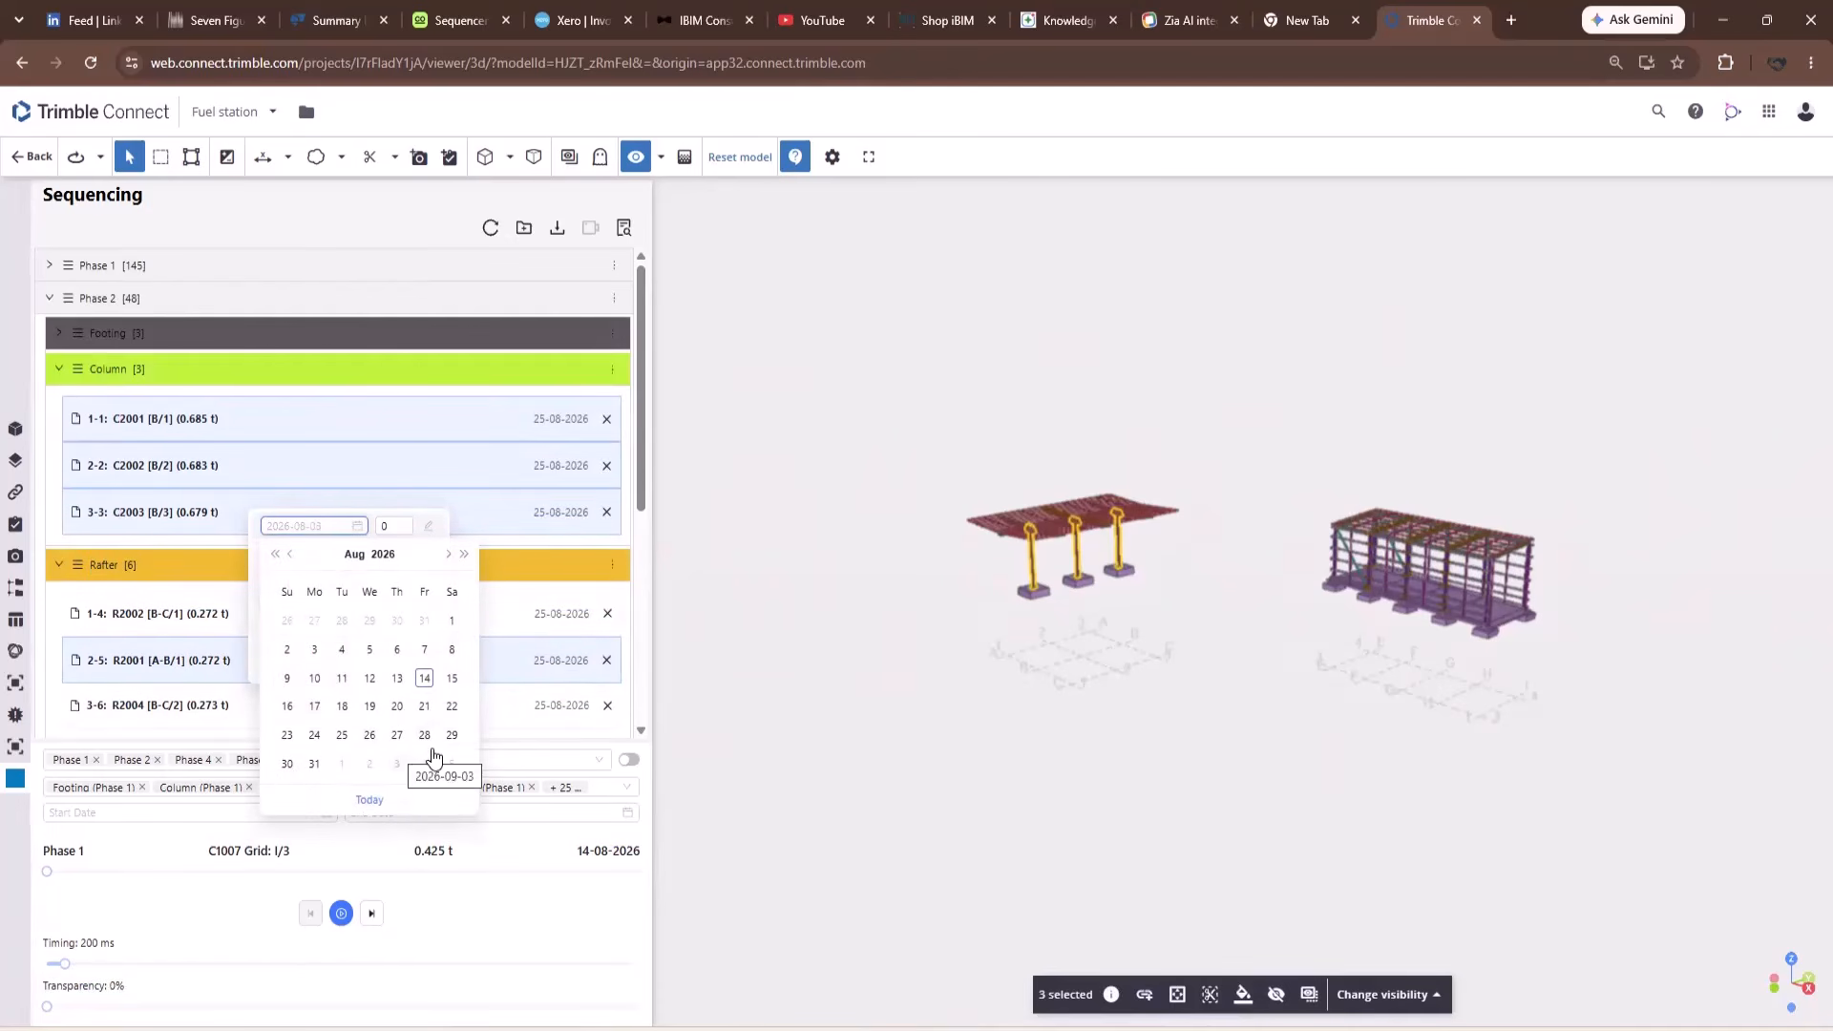
{"action": "left_click", "coordinate": [315, 764]}
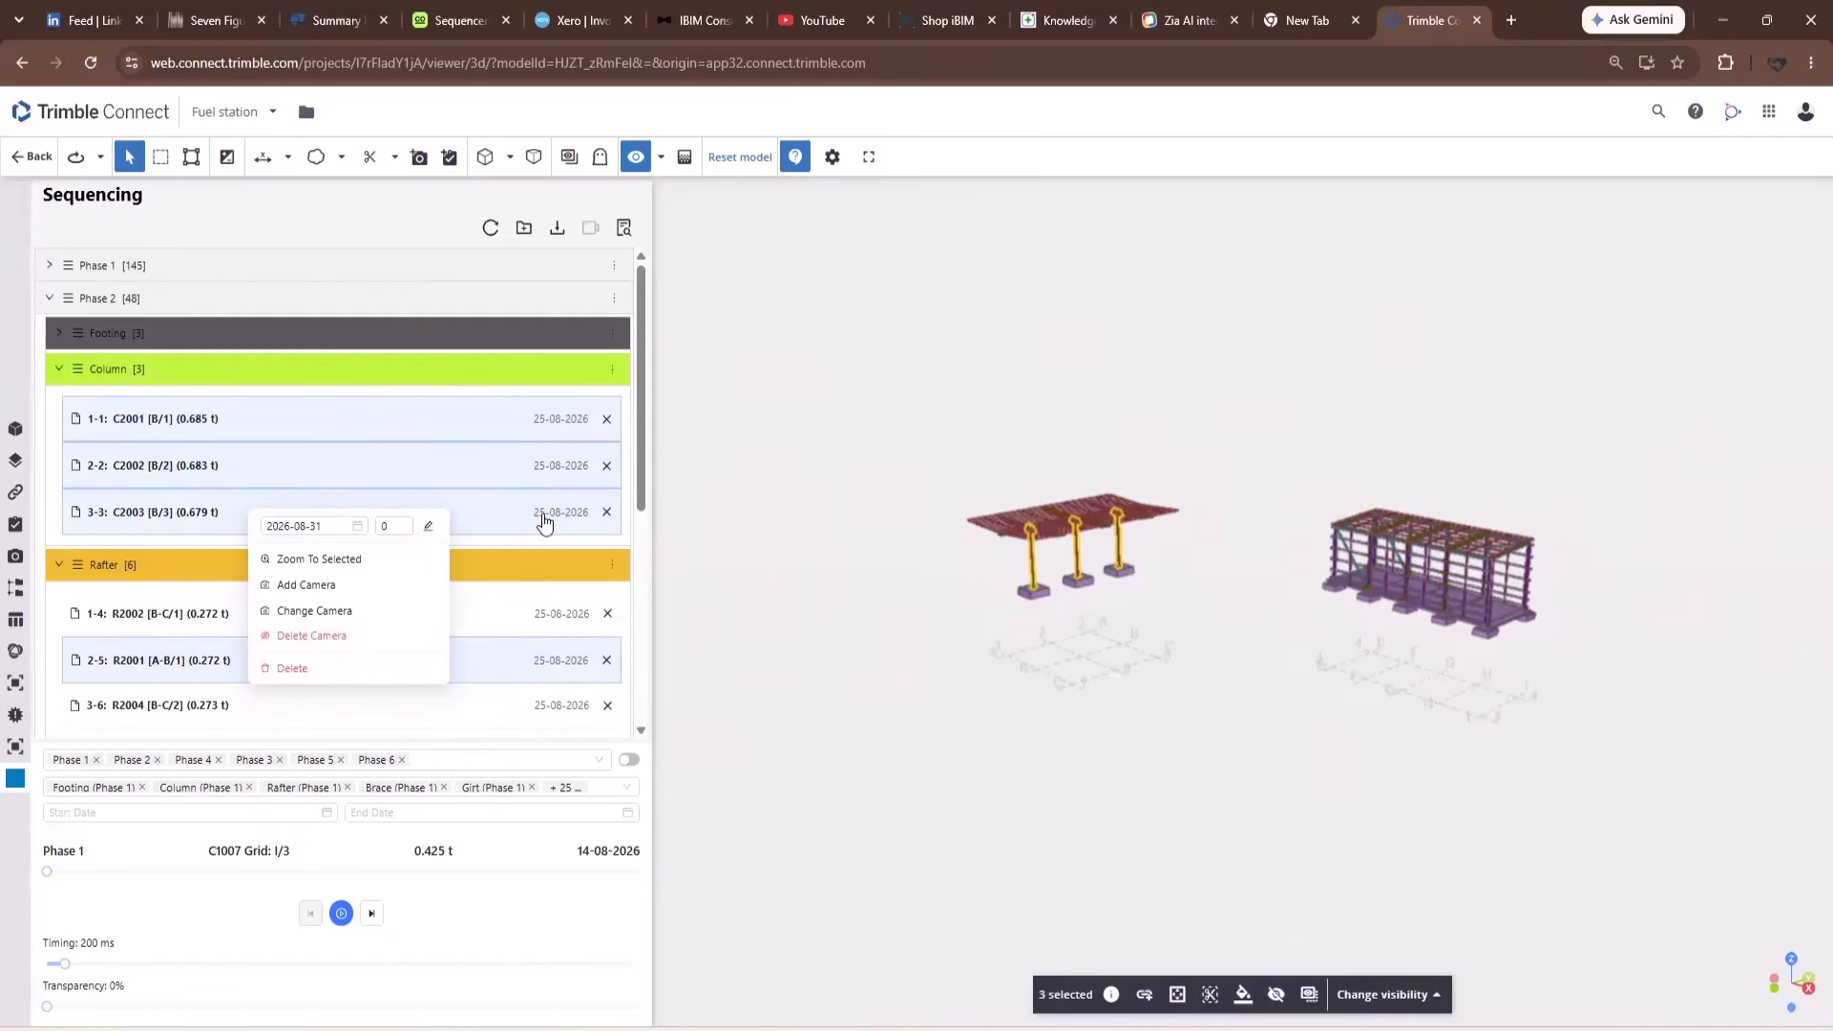
{"action": "left_click", "coordinate": [394, 527]}
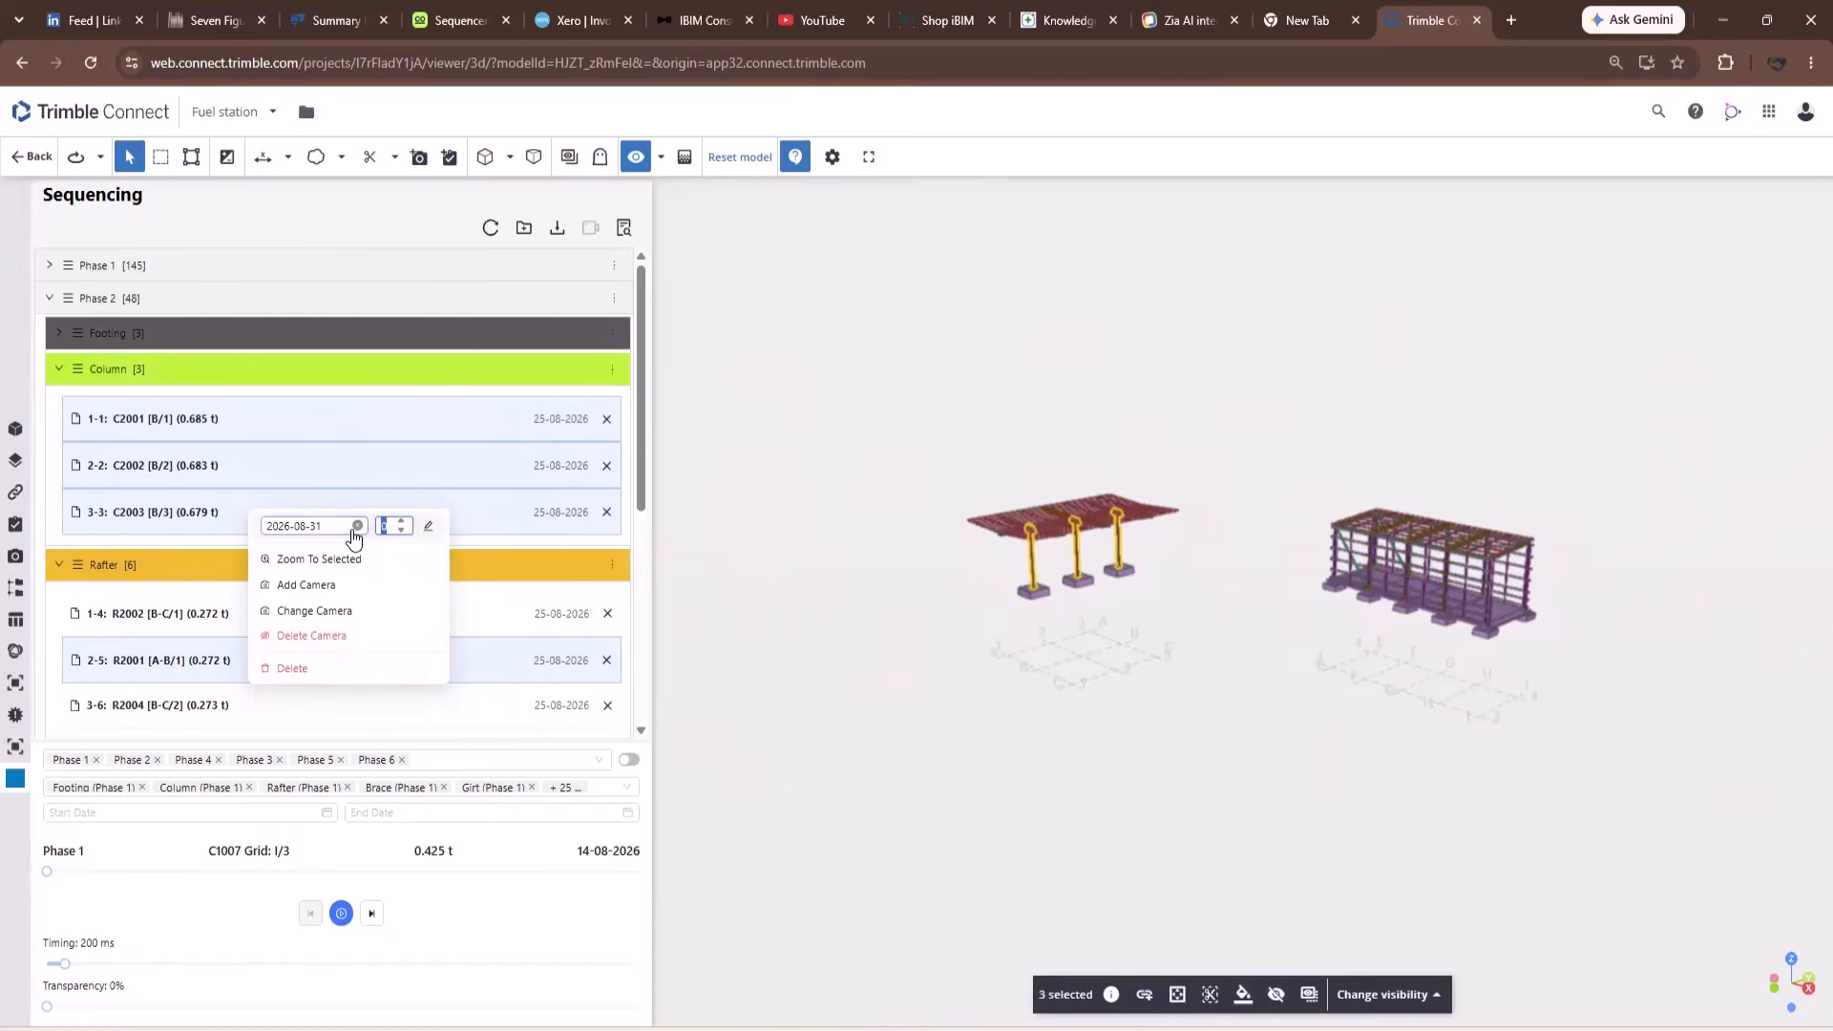
{"action": "type", "text": "1"}
{"action": "left_click", "coordinate": [428, 526]}
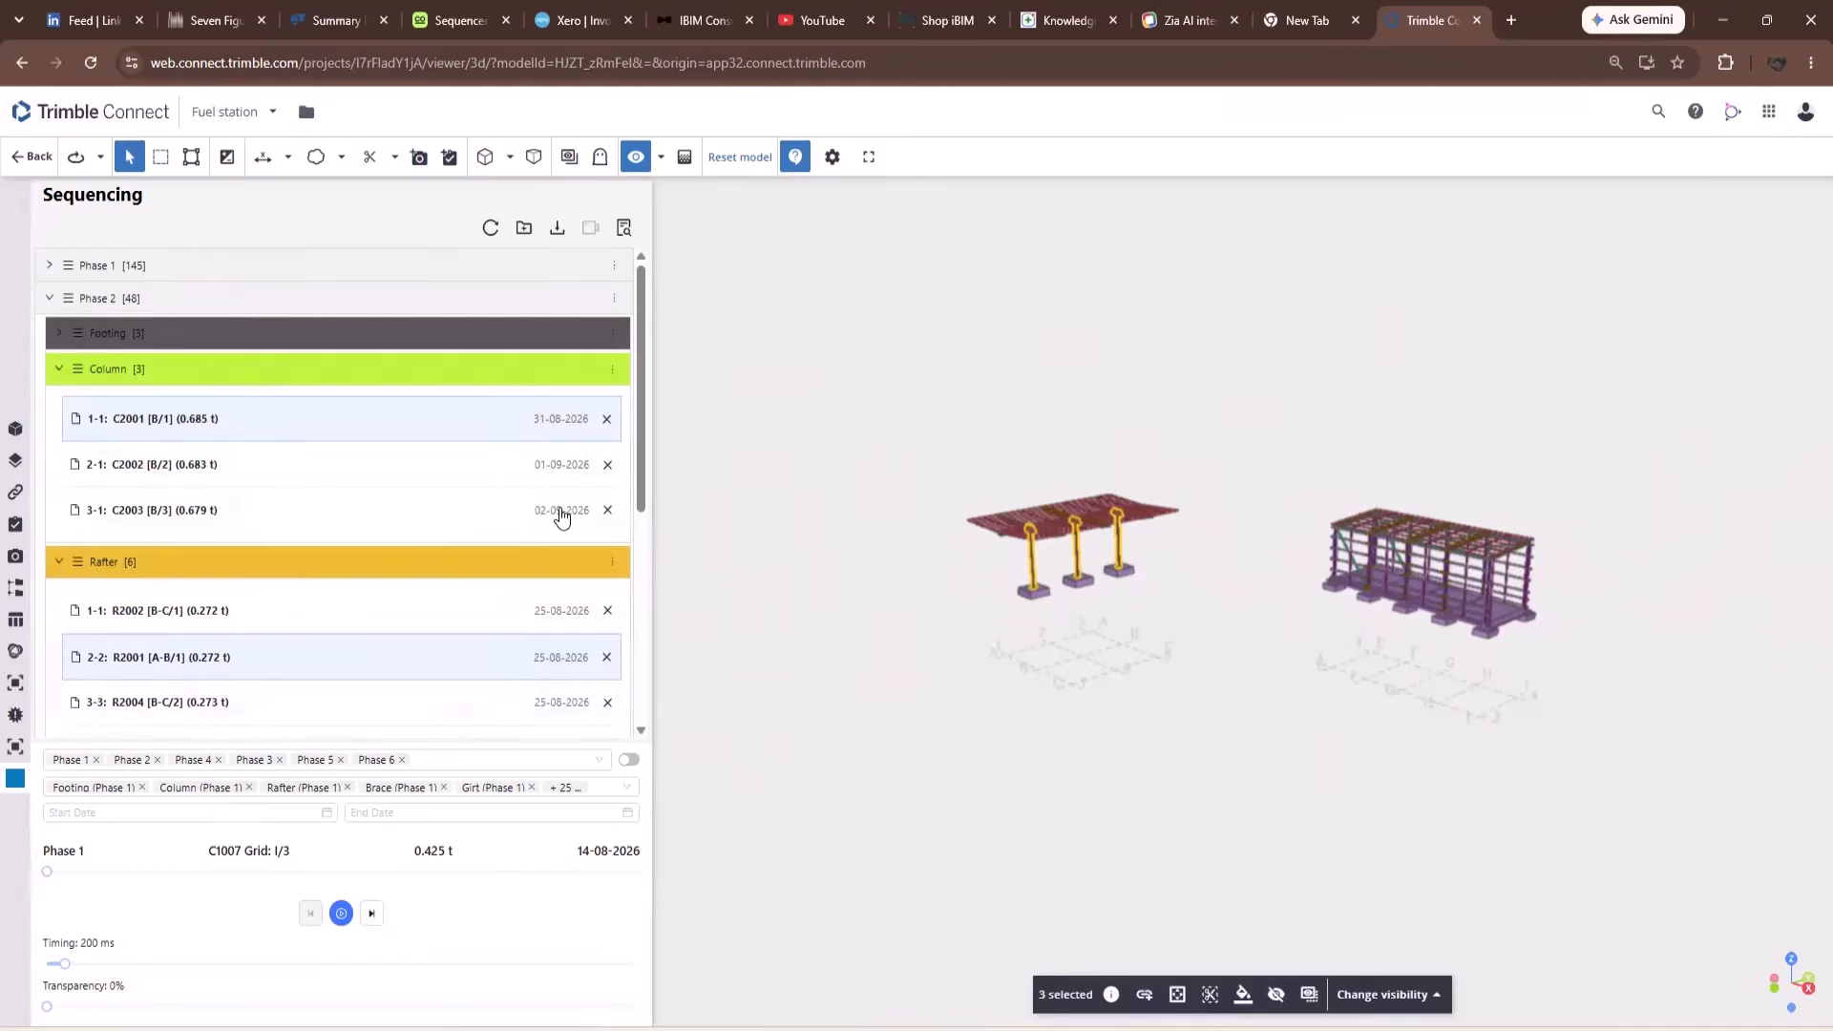
Reset all three columns to 25-08-2026.
{"action": "left_click", "coordinate": [323, 524], "text": "shift"}
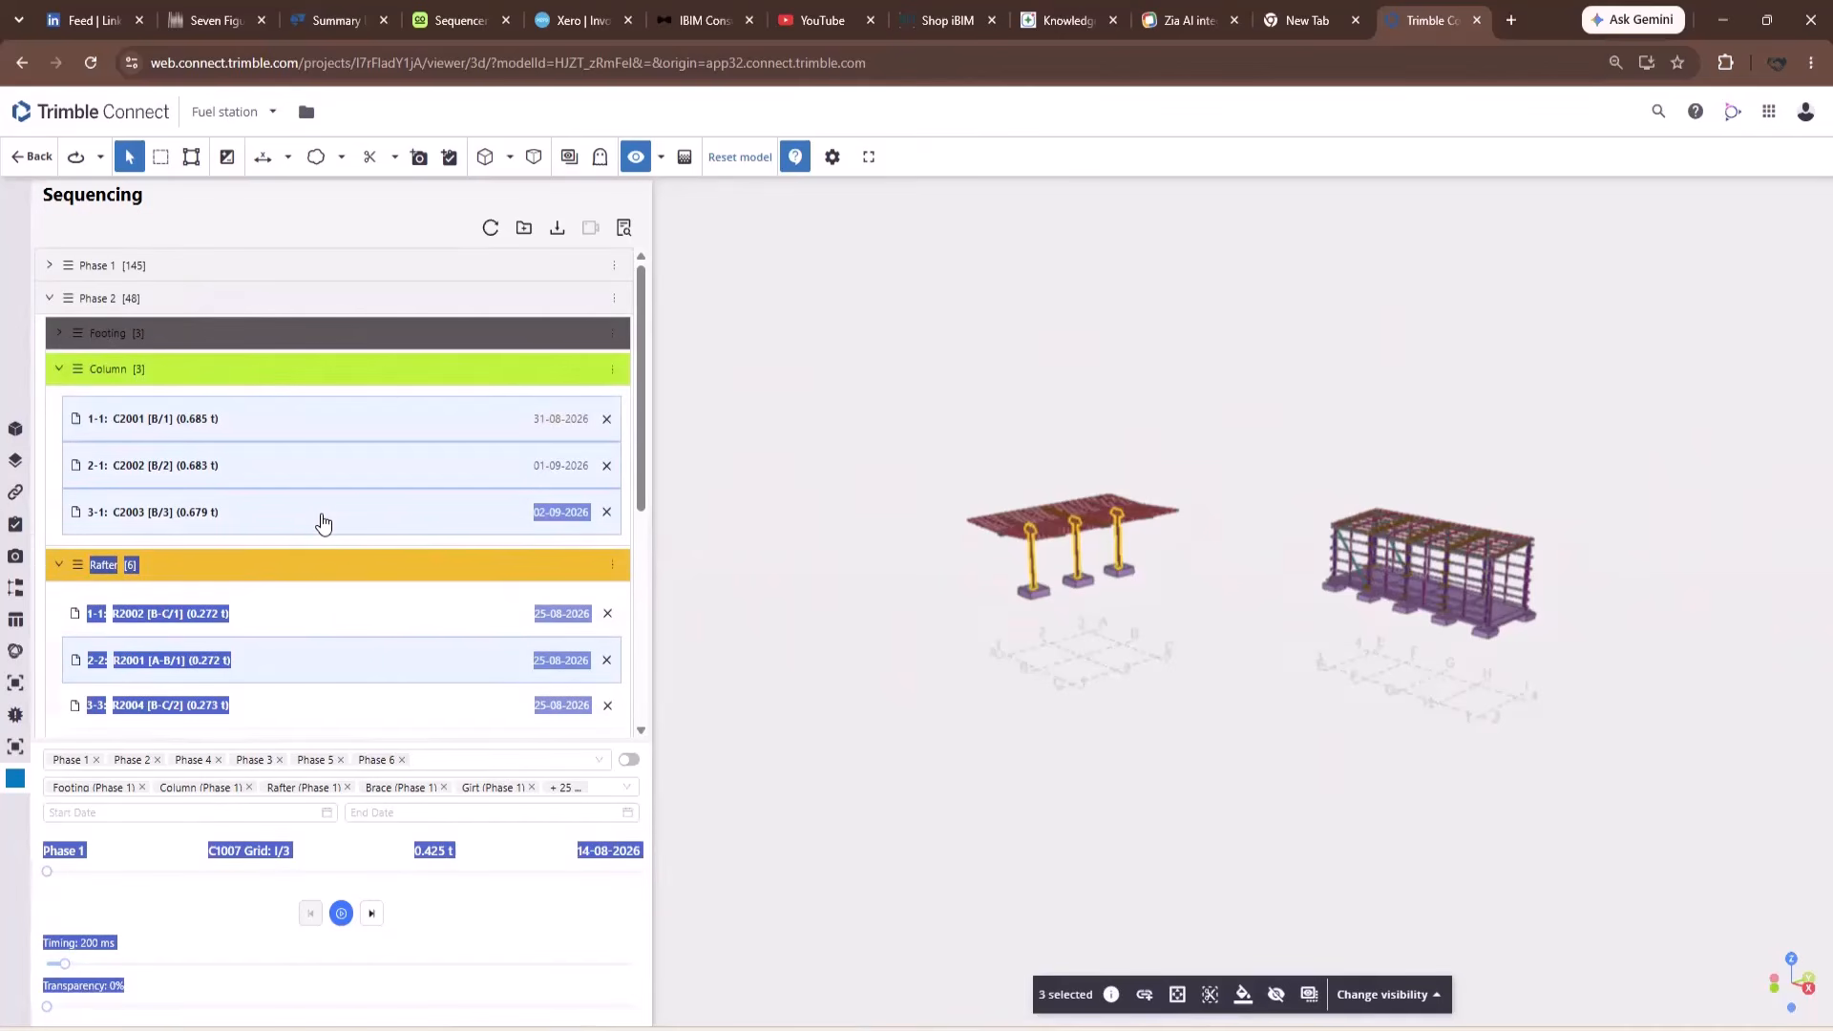
{"action": "right_click", "coordinate": [322, 523]}
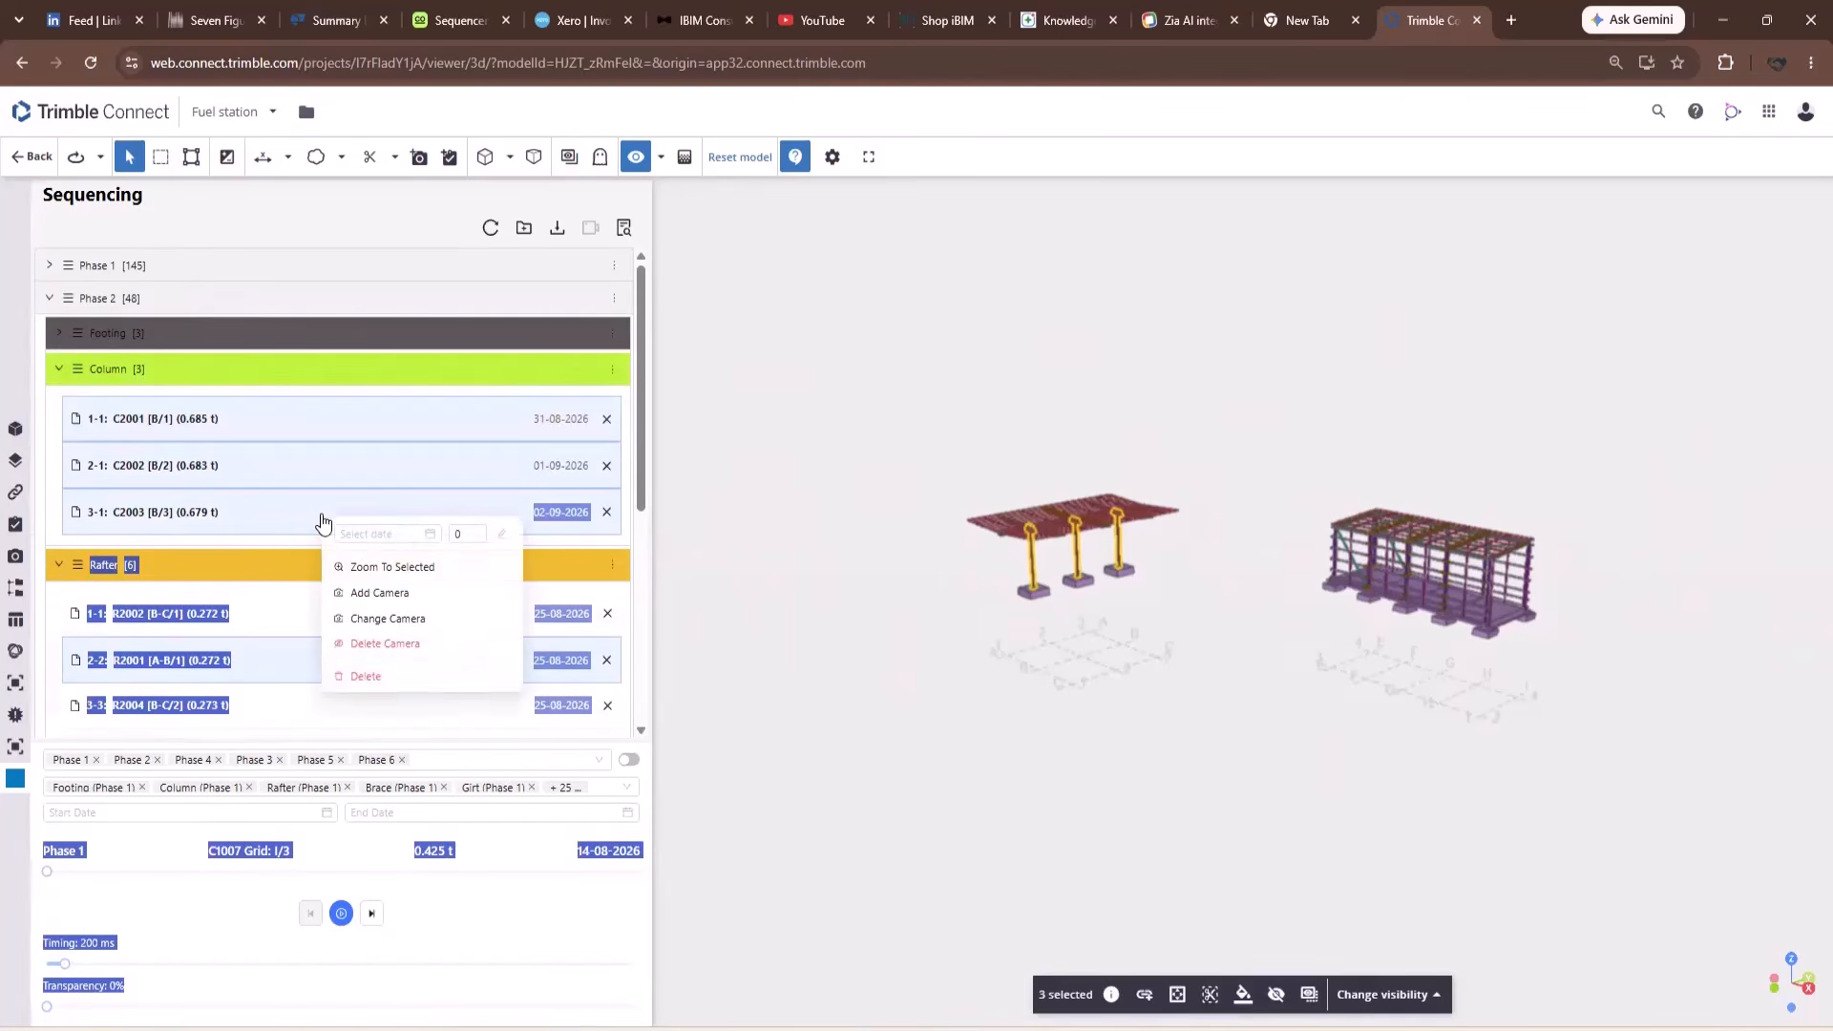
{"action": "left_click", "coordinate": [426, 542]}
{"action": "left_click", "coordinate": [414, 753]}
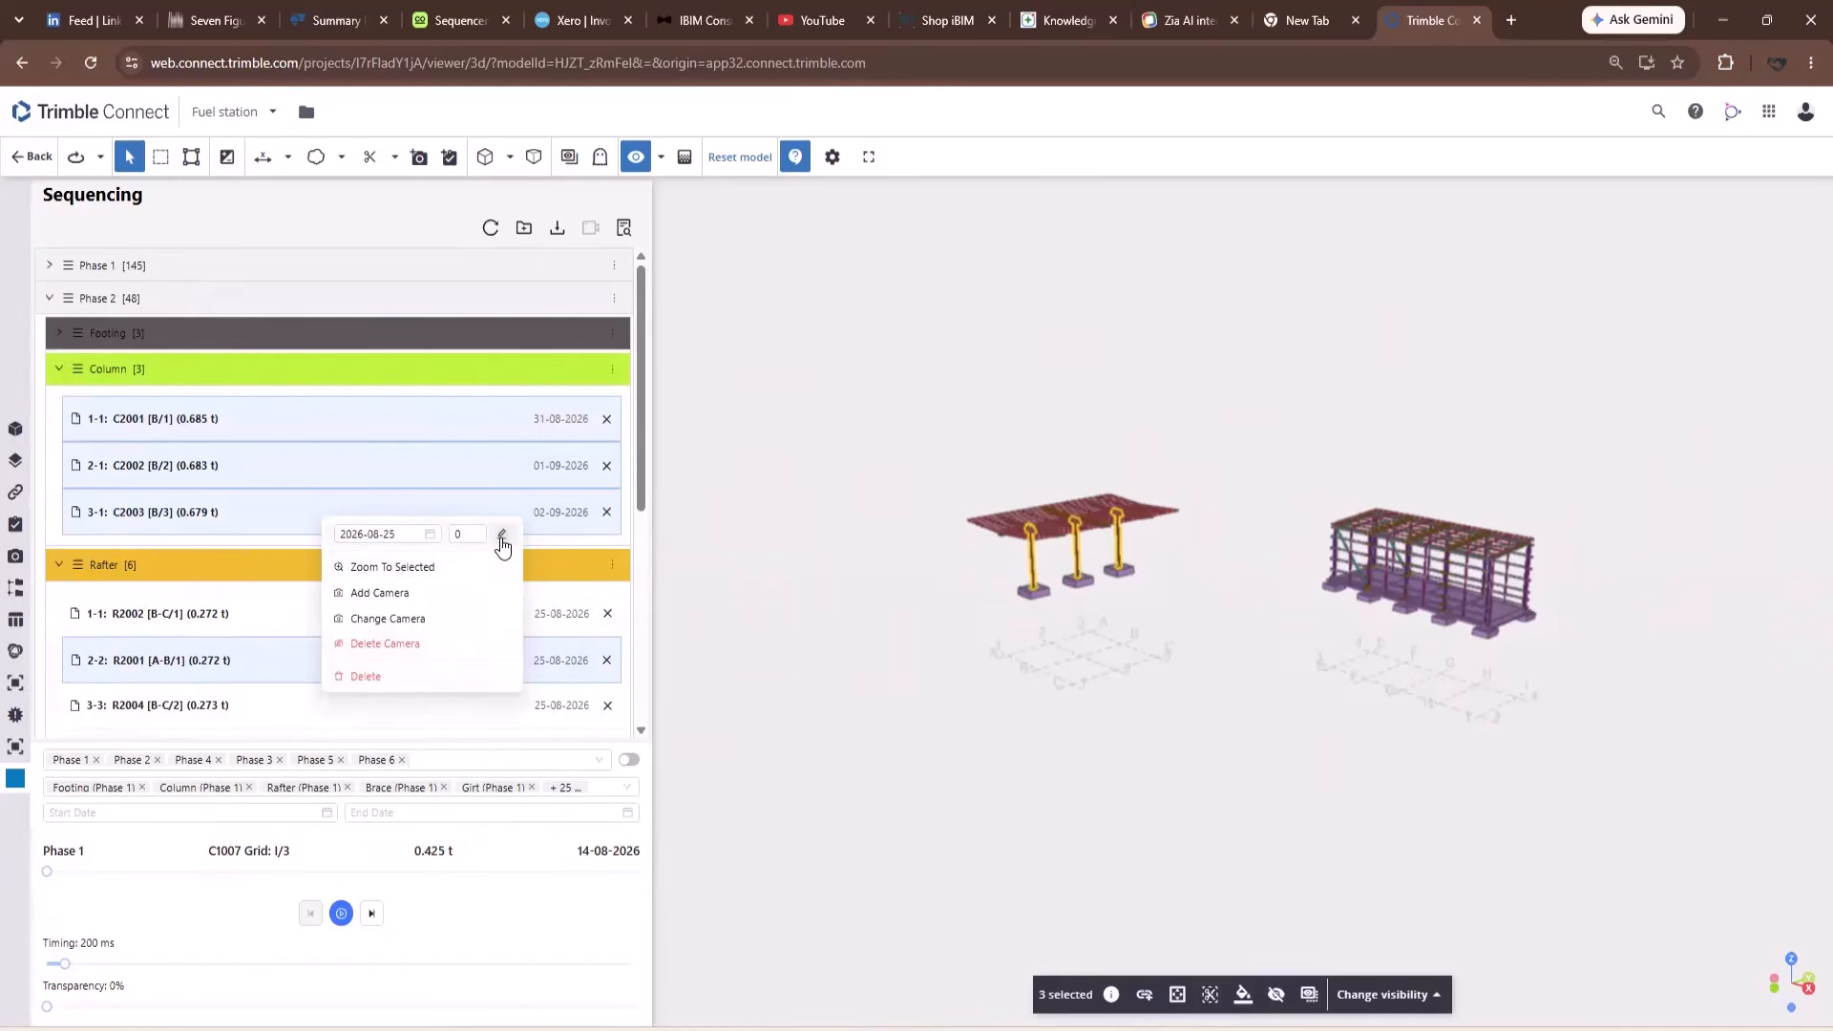
{"action": "left_click", "coordinate": [501, 535]}
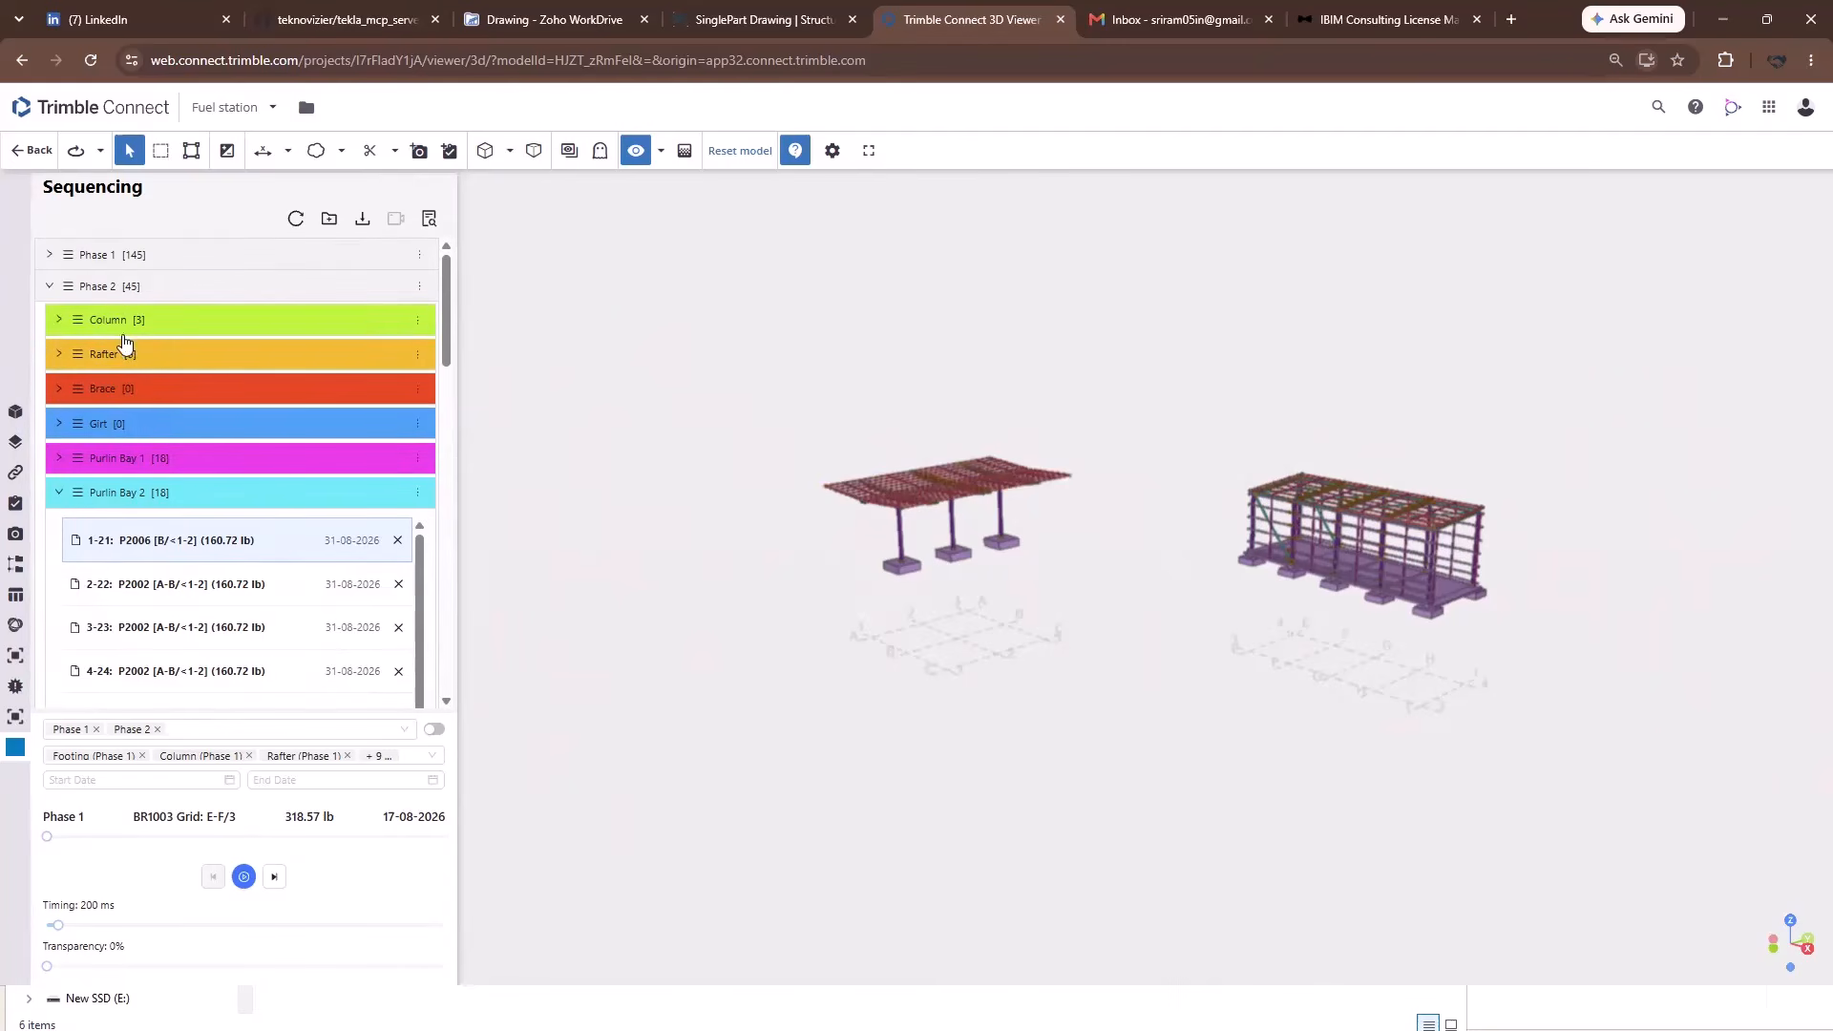
Expand the Column, Rafter and Purlin Bay 1 groups to list their assemblies.
{"action": "left_click", "coordinate": [418, 322]}
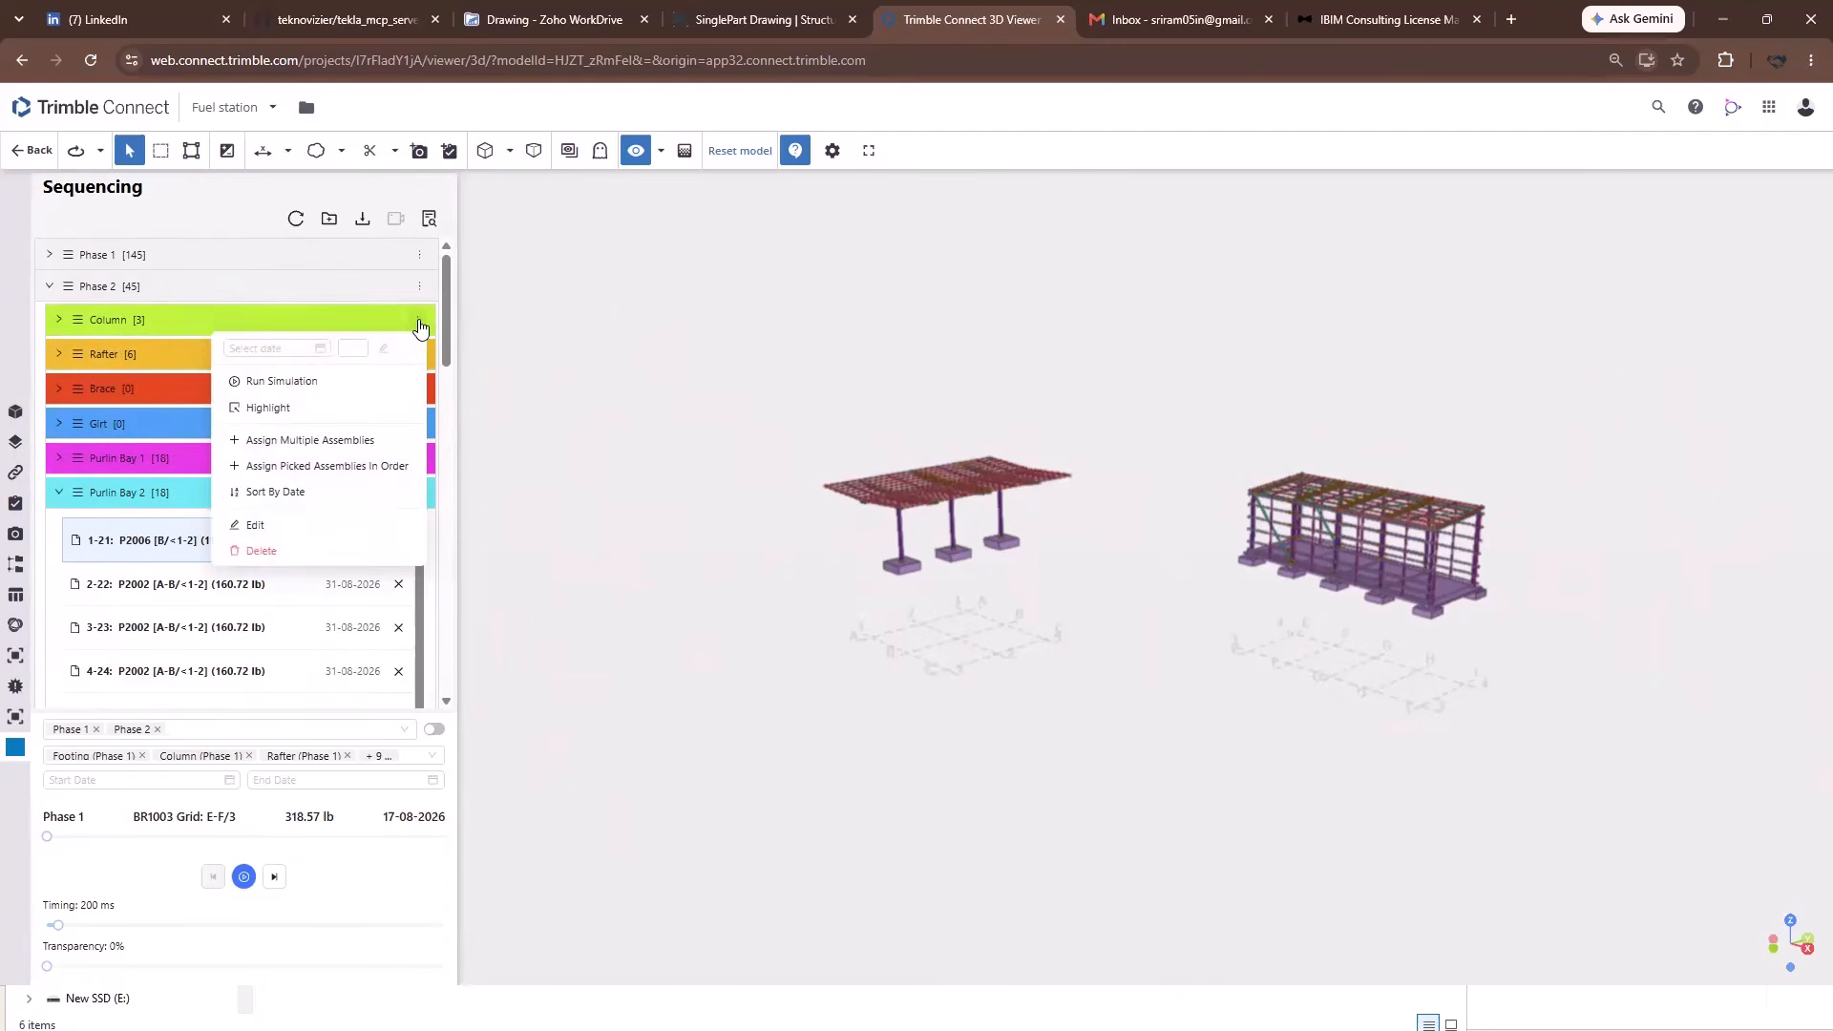
{"action": "left_click", "coordinate": [59, 320]}
{"action": "left_click", "coordinate": [59, 507]}
{"action": "scroll", "coordinate": [58, 515], "scroll_direction": "down", "scroll_amount": 4}
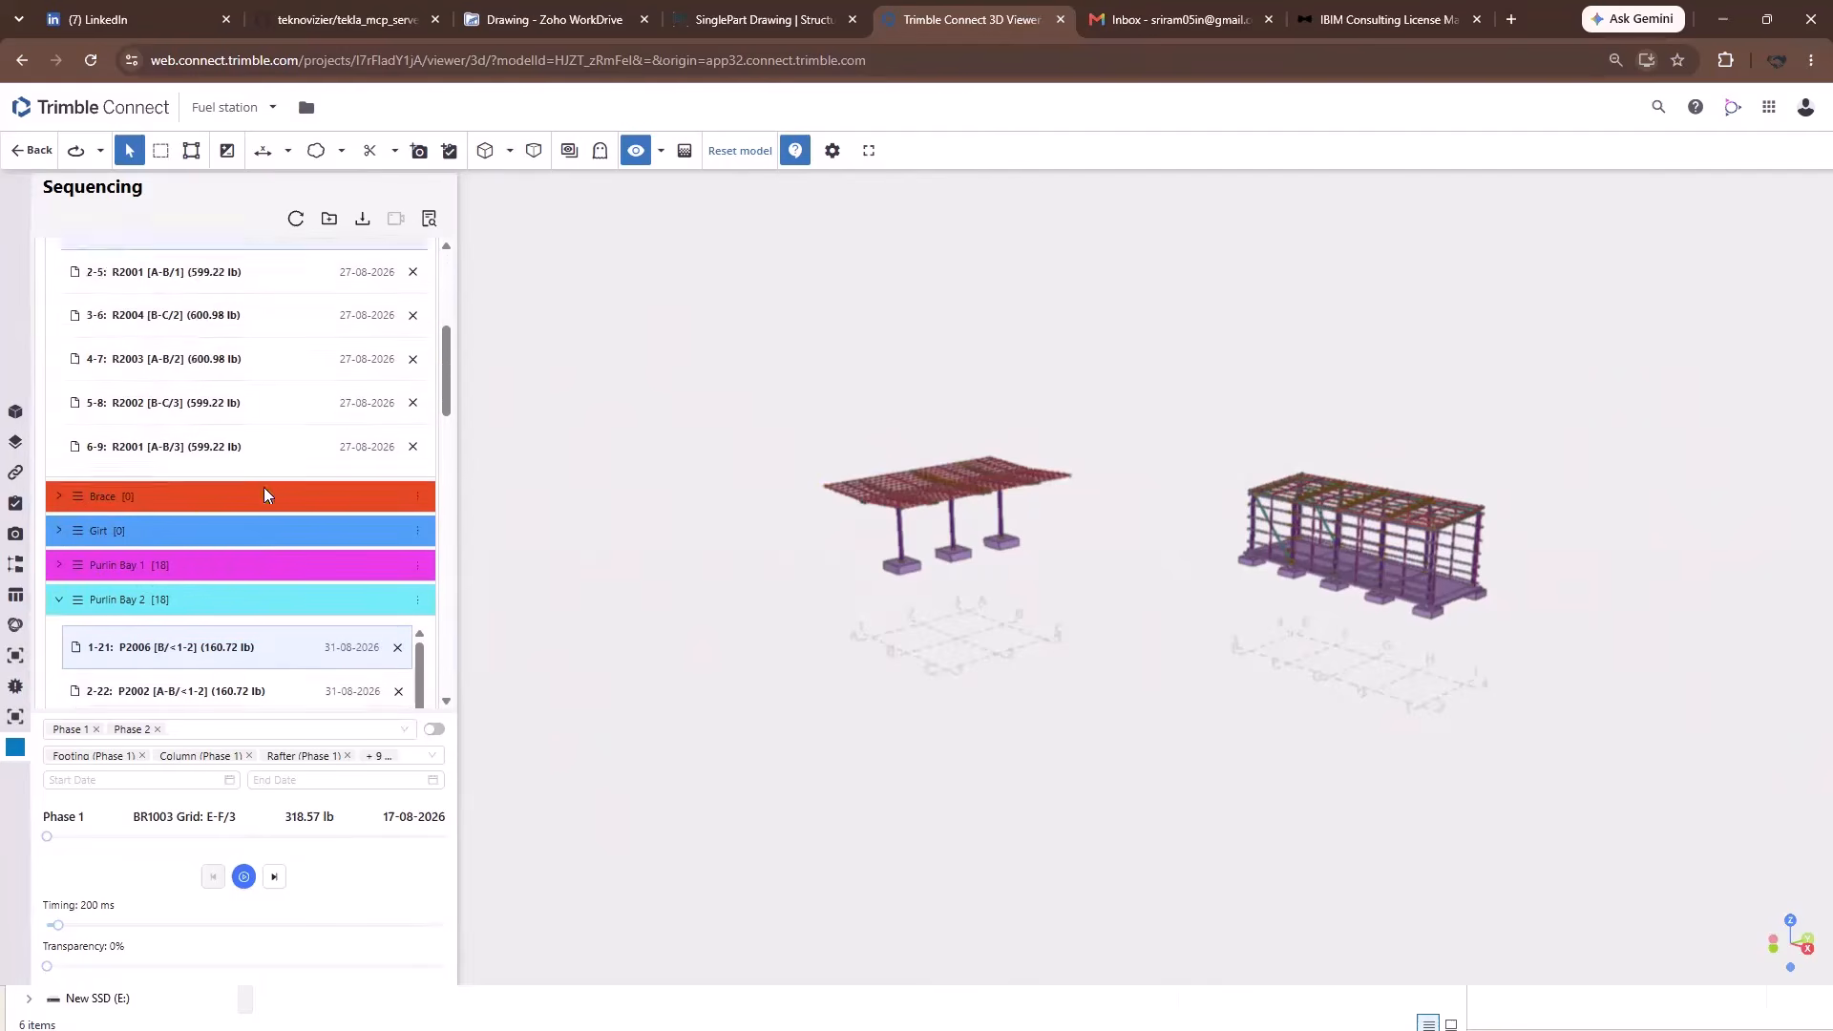
{"action": "left_click", "coordinate": [59, 509]}
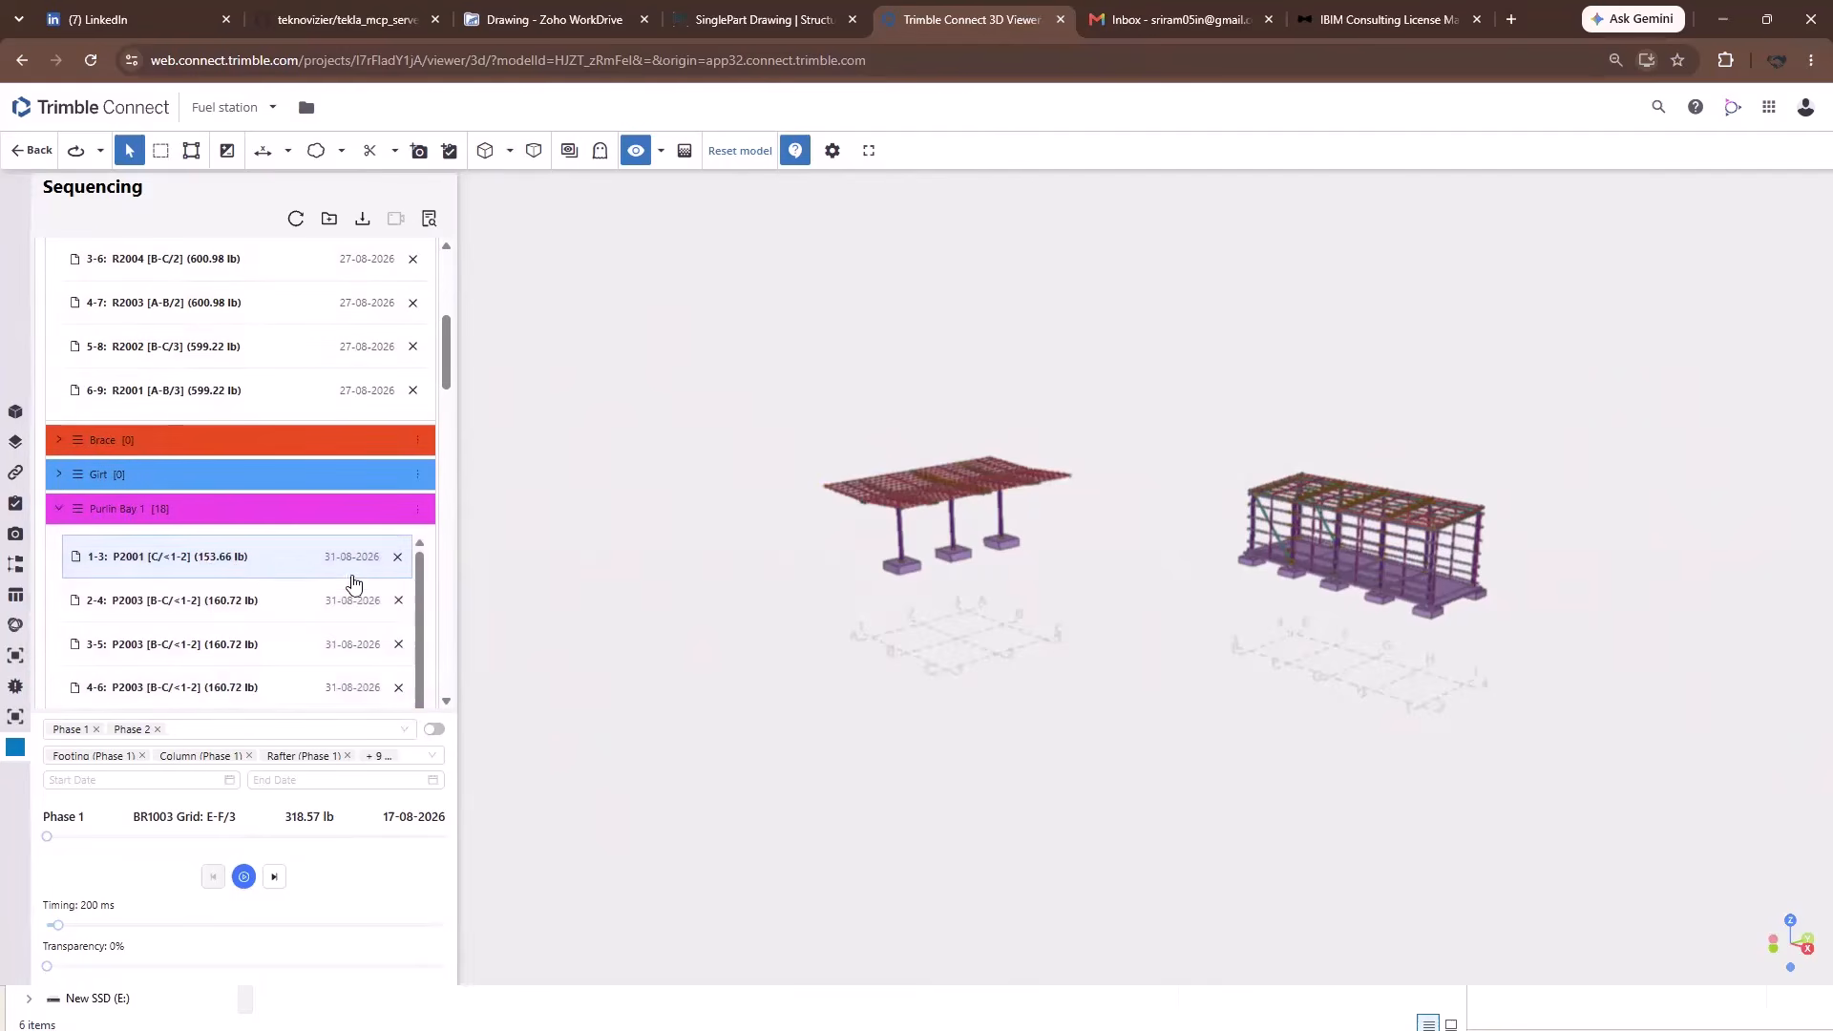
{"action": "scroll", "coordinate": [354, 585], "scroll_direction": "up", "scroll_amount": 4}
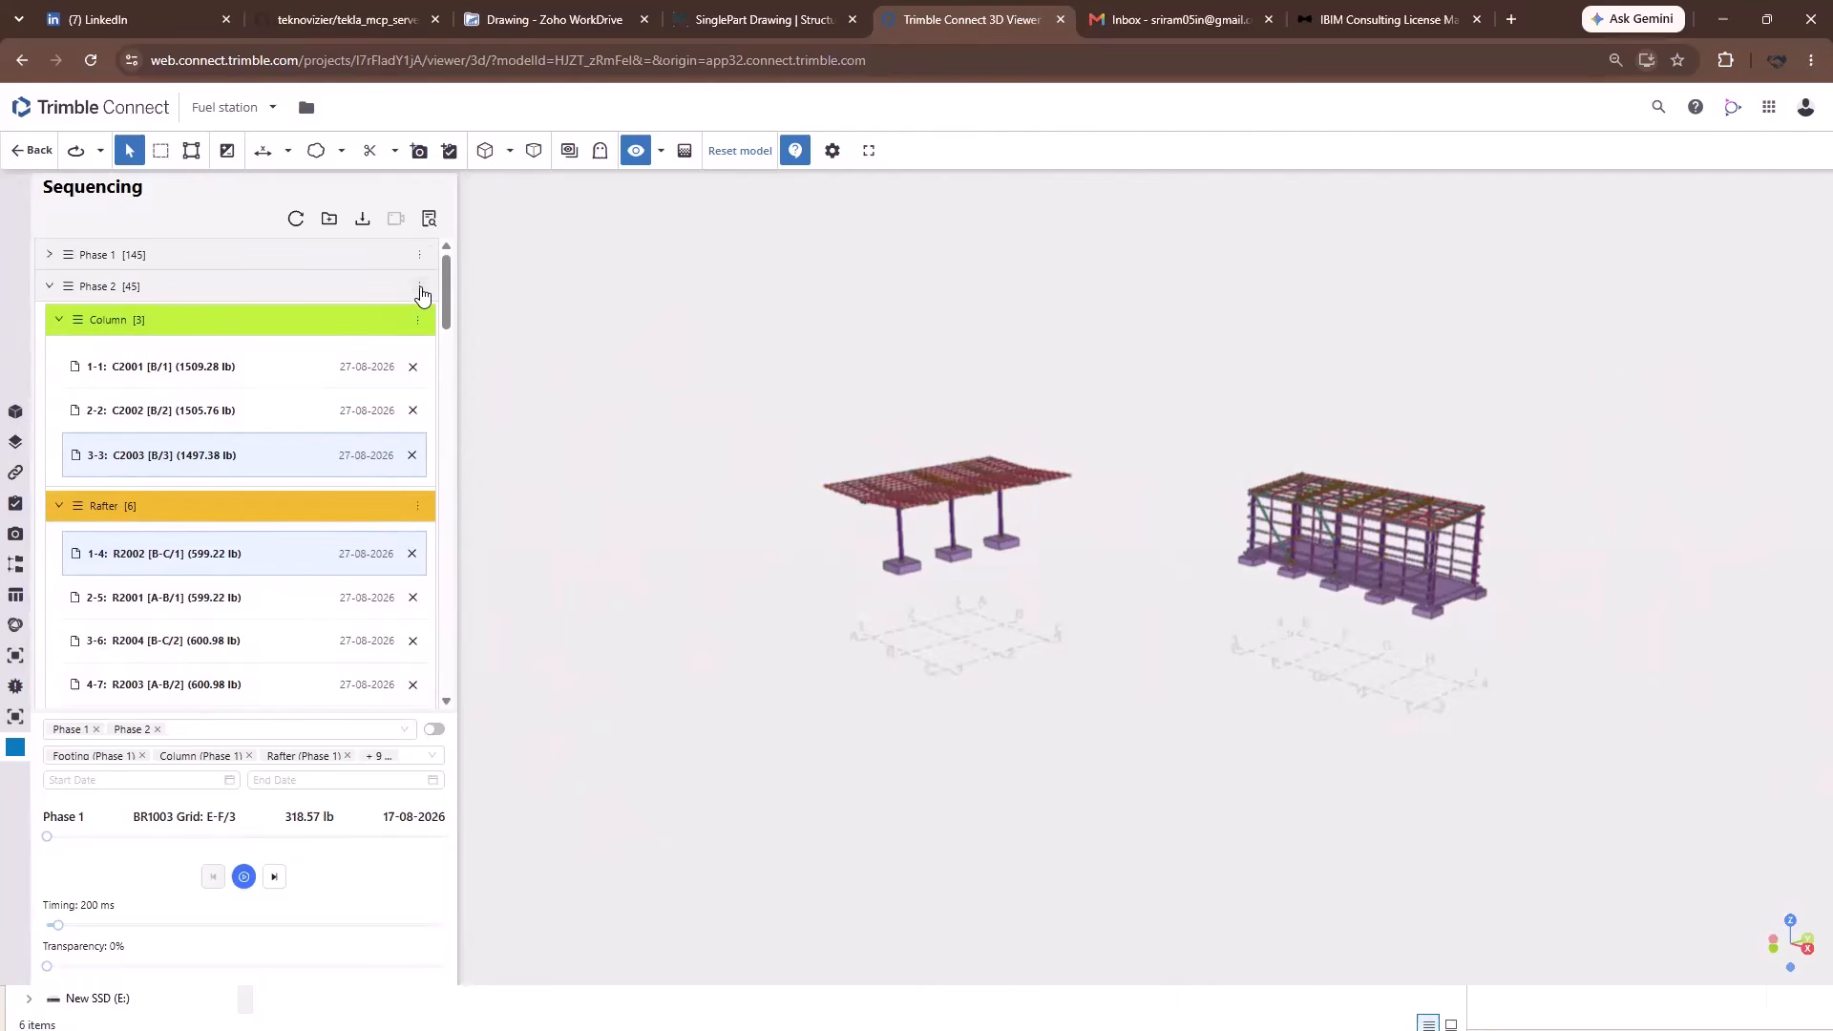
Shift Phase 2 by a one-day interval and scroll down to its Rafter items.
{"action": "left_click", "coordinate": [419, 287]}
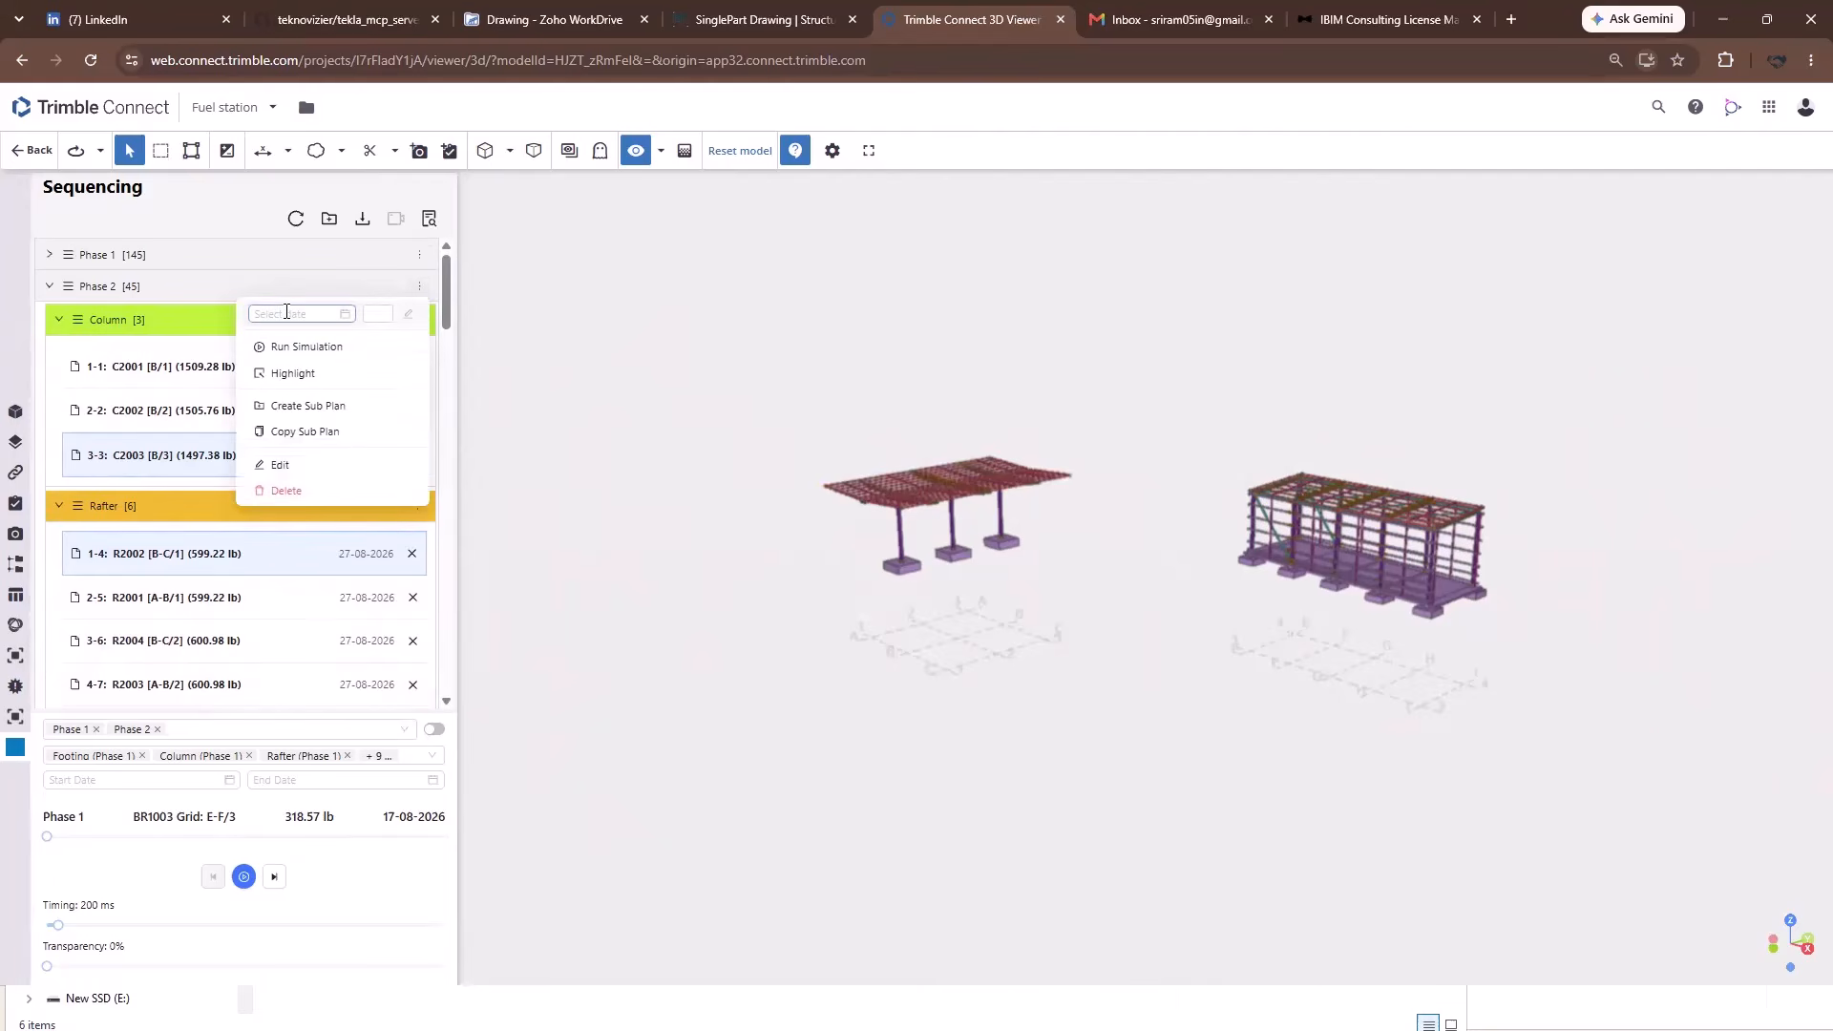
{"action": "left_click", "coordinate": [286, 313]}
{"action": "left_click", "coordinate": [377, 315]}
{"action": "type", "text": "1"}
{"action": "left_click", "coordinate": [408, 316]}
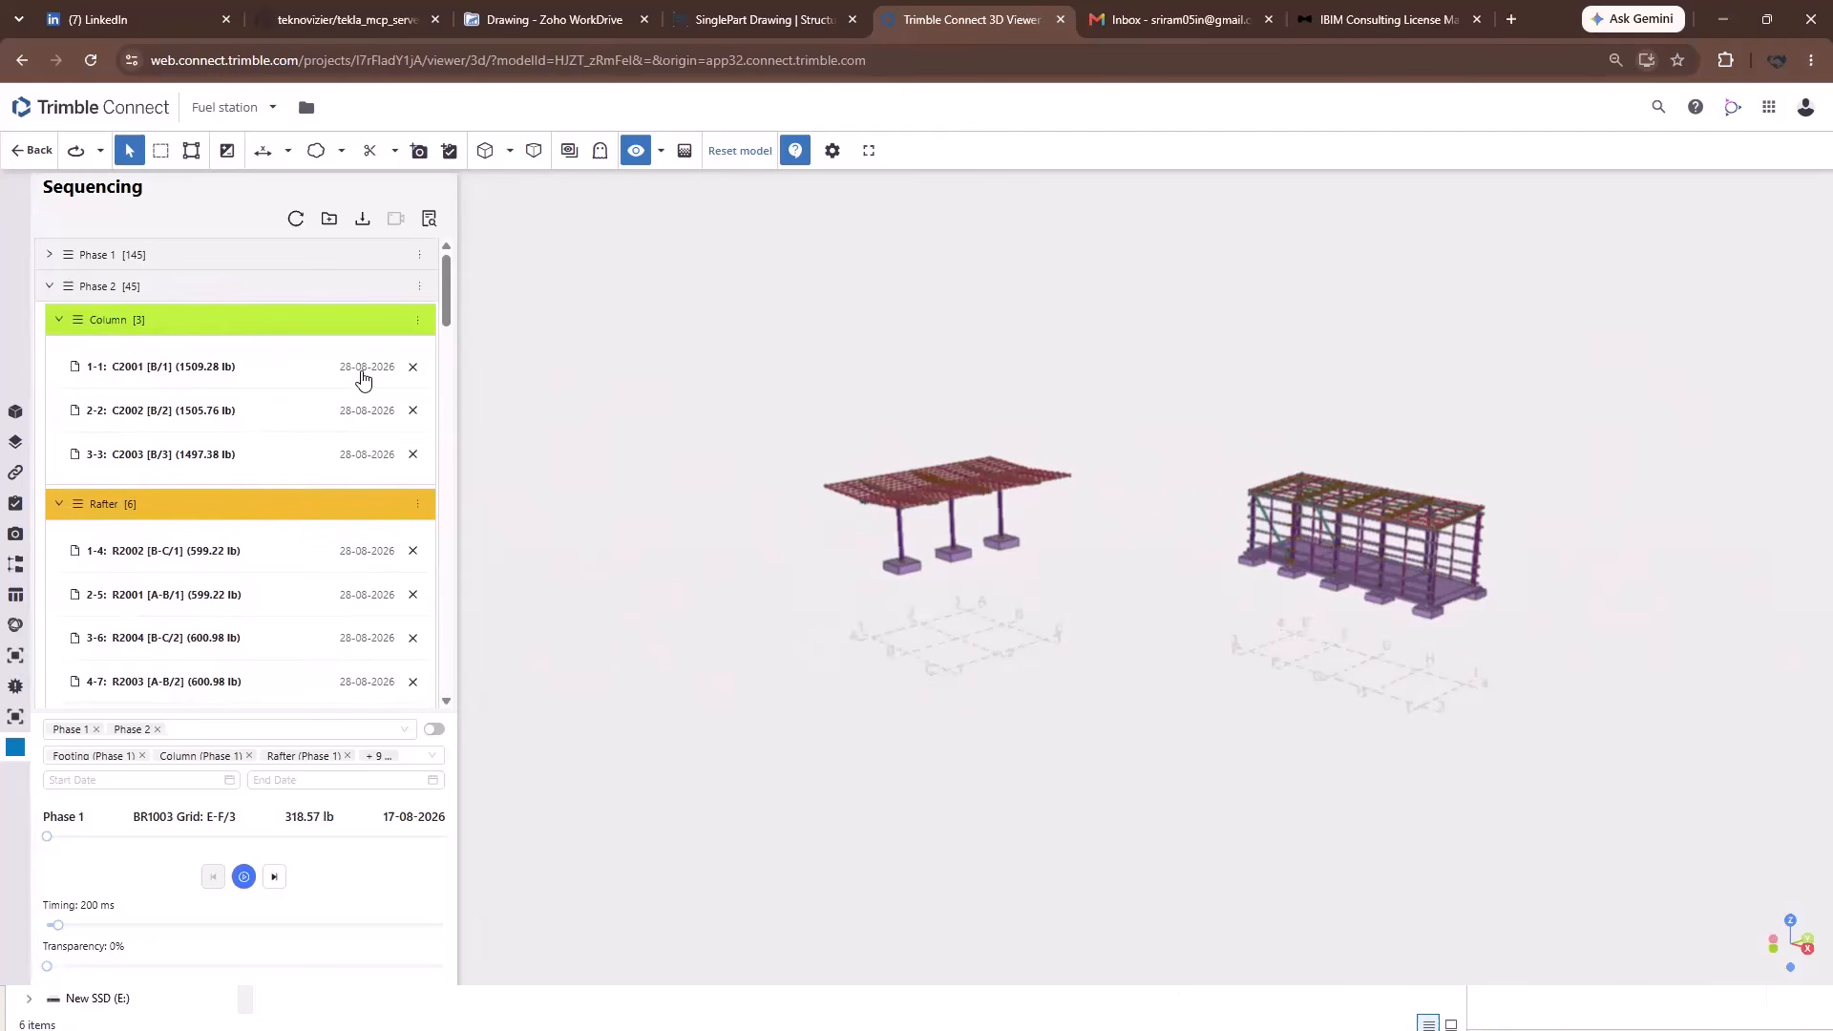
{"action": "scroll", "coordinate": [356, 530], "scroll_direction": "down", "scroll_amount": 4}
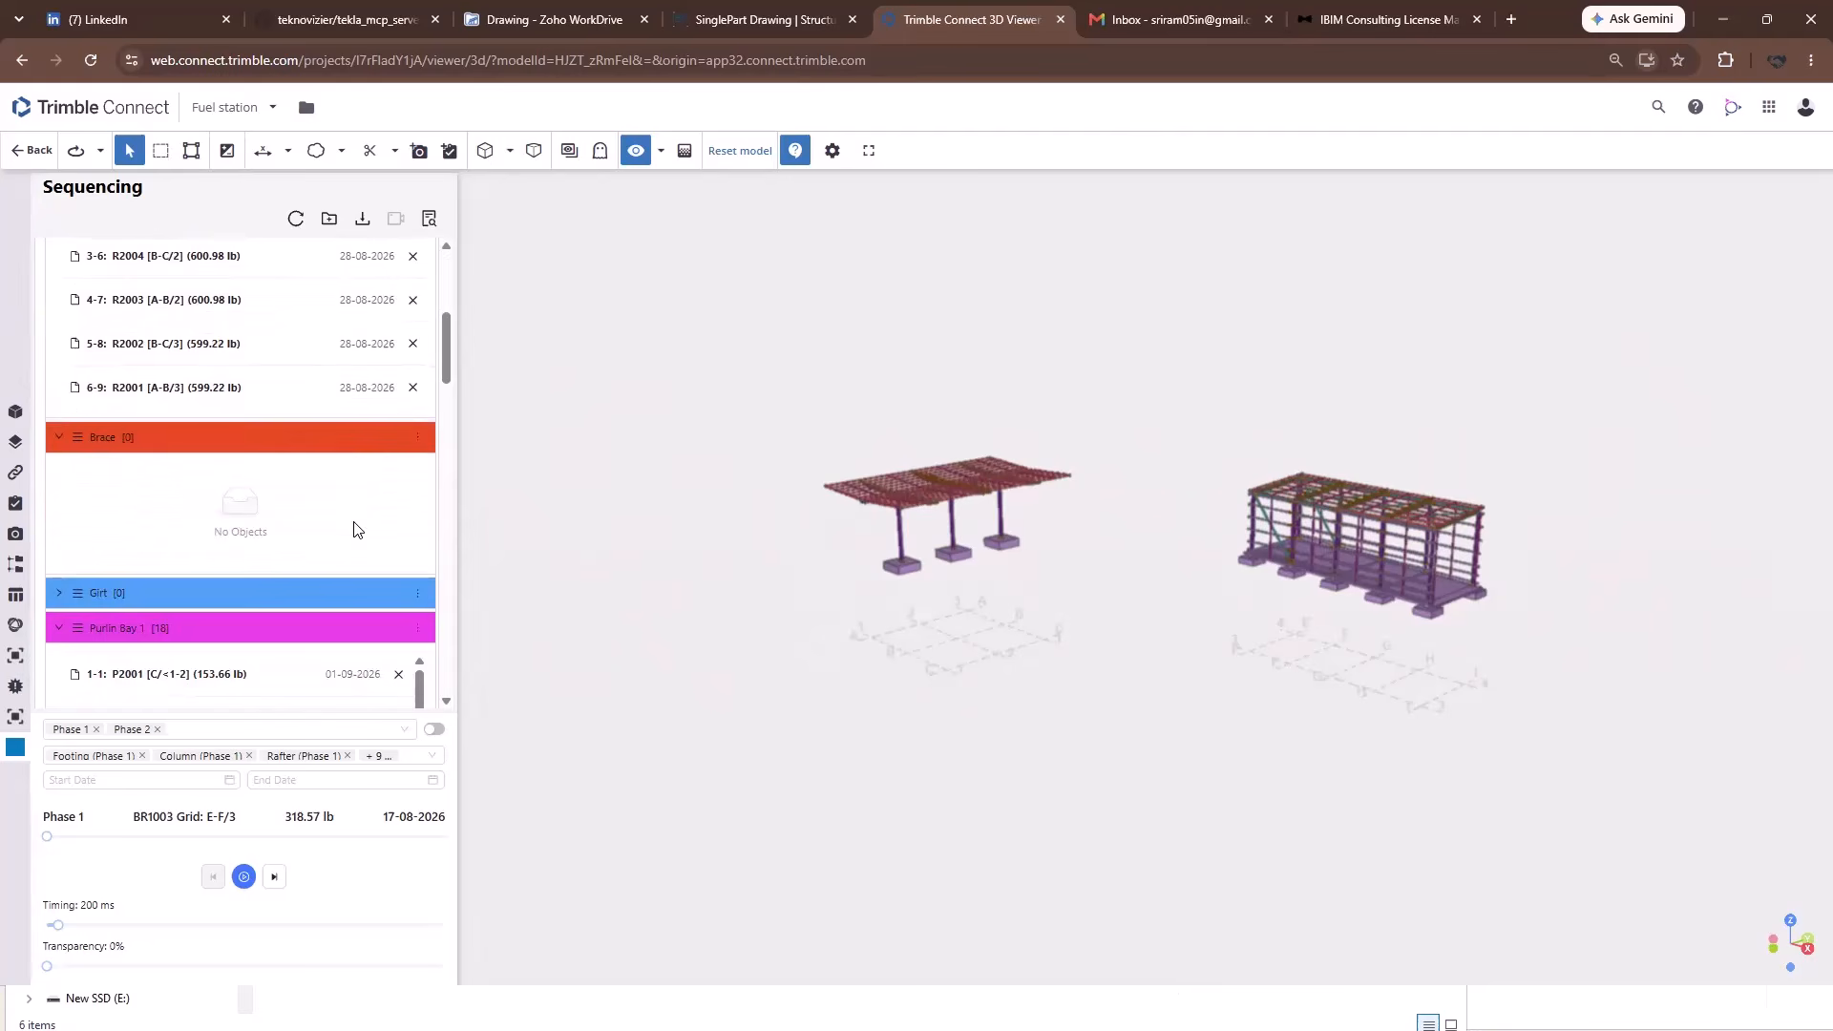
{"action": "scroll", "coordinate": [356, 530], "scroll_direction": "down", "scroll_amount": 4}
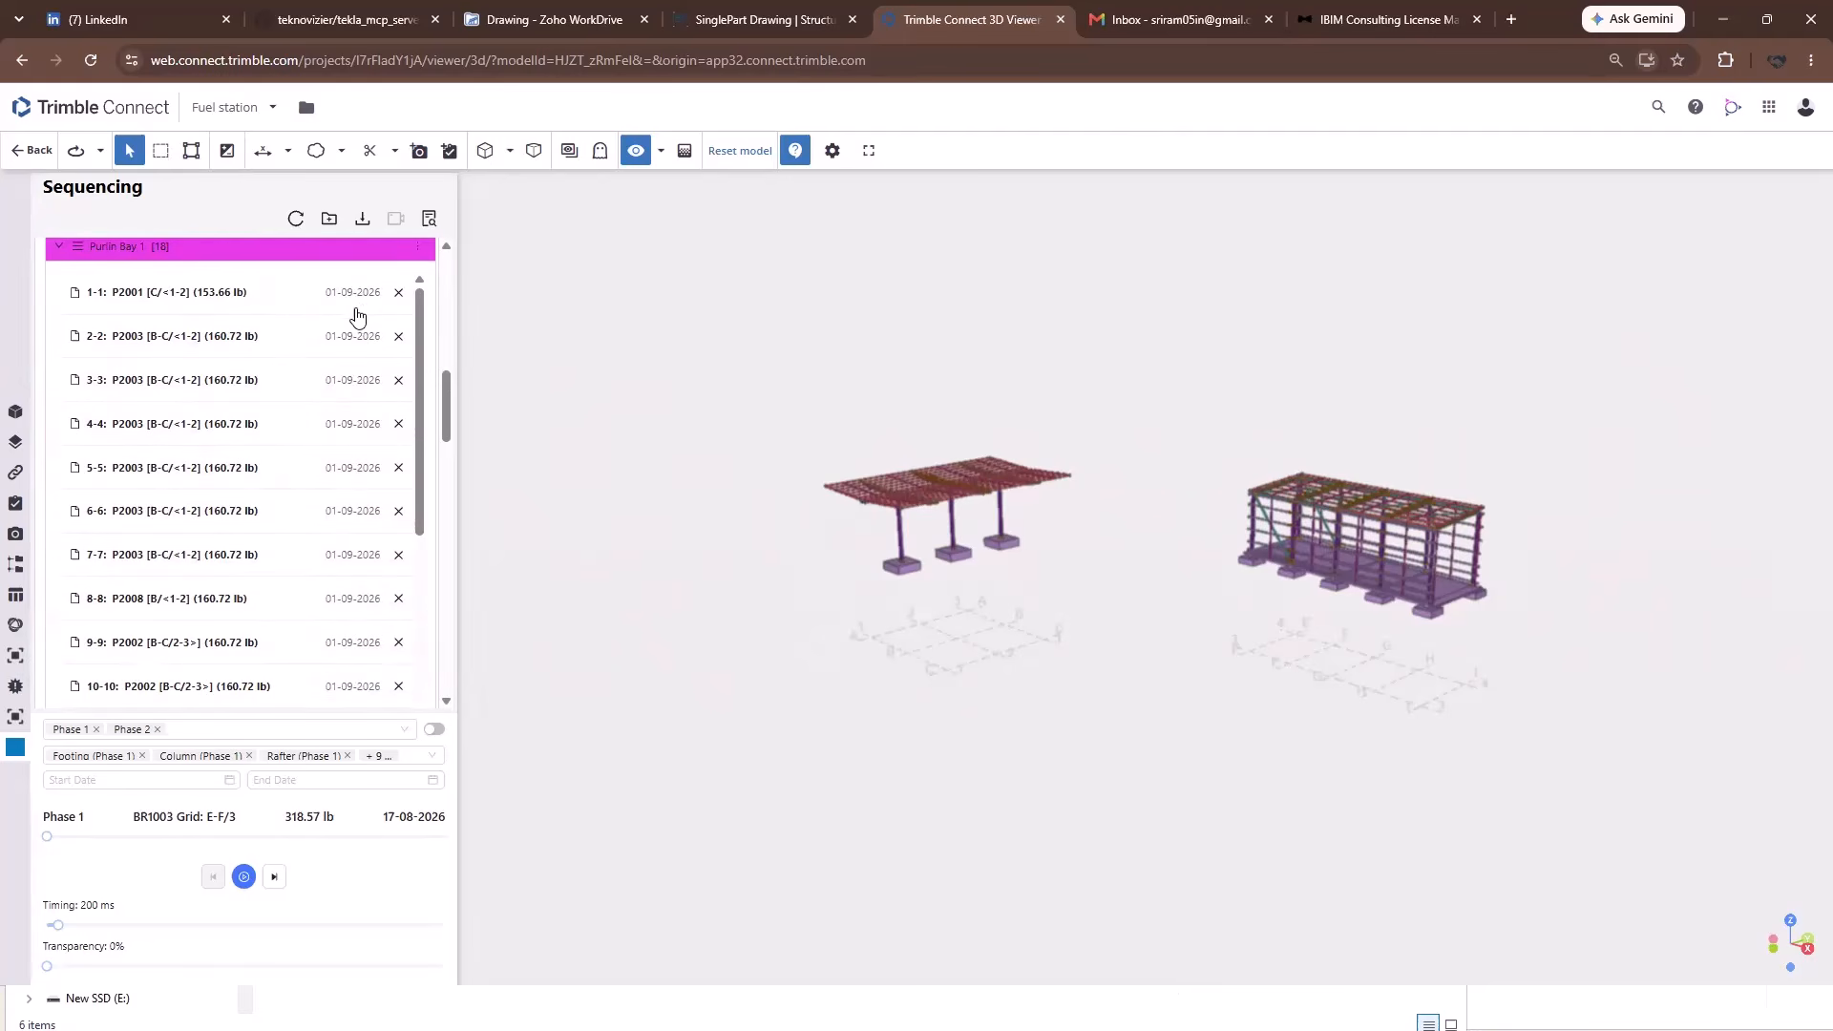
{"action": "scroll", "coordinate": [344, 365], "scroll_direction": "down", "scroll_amount": 3}
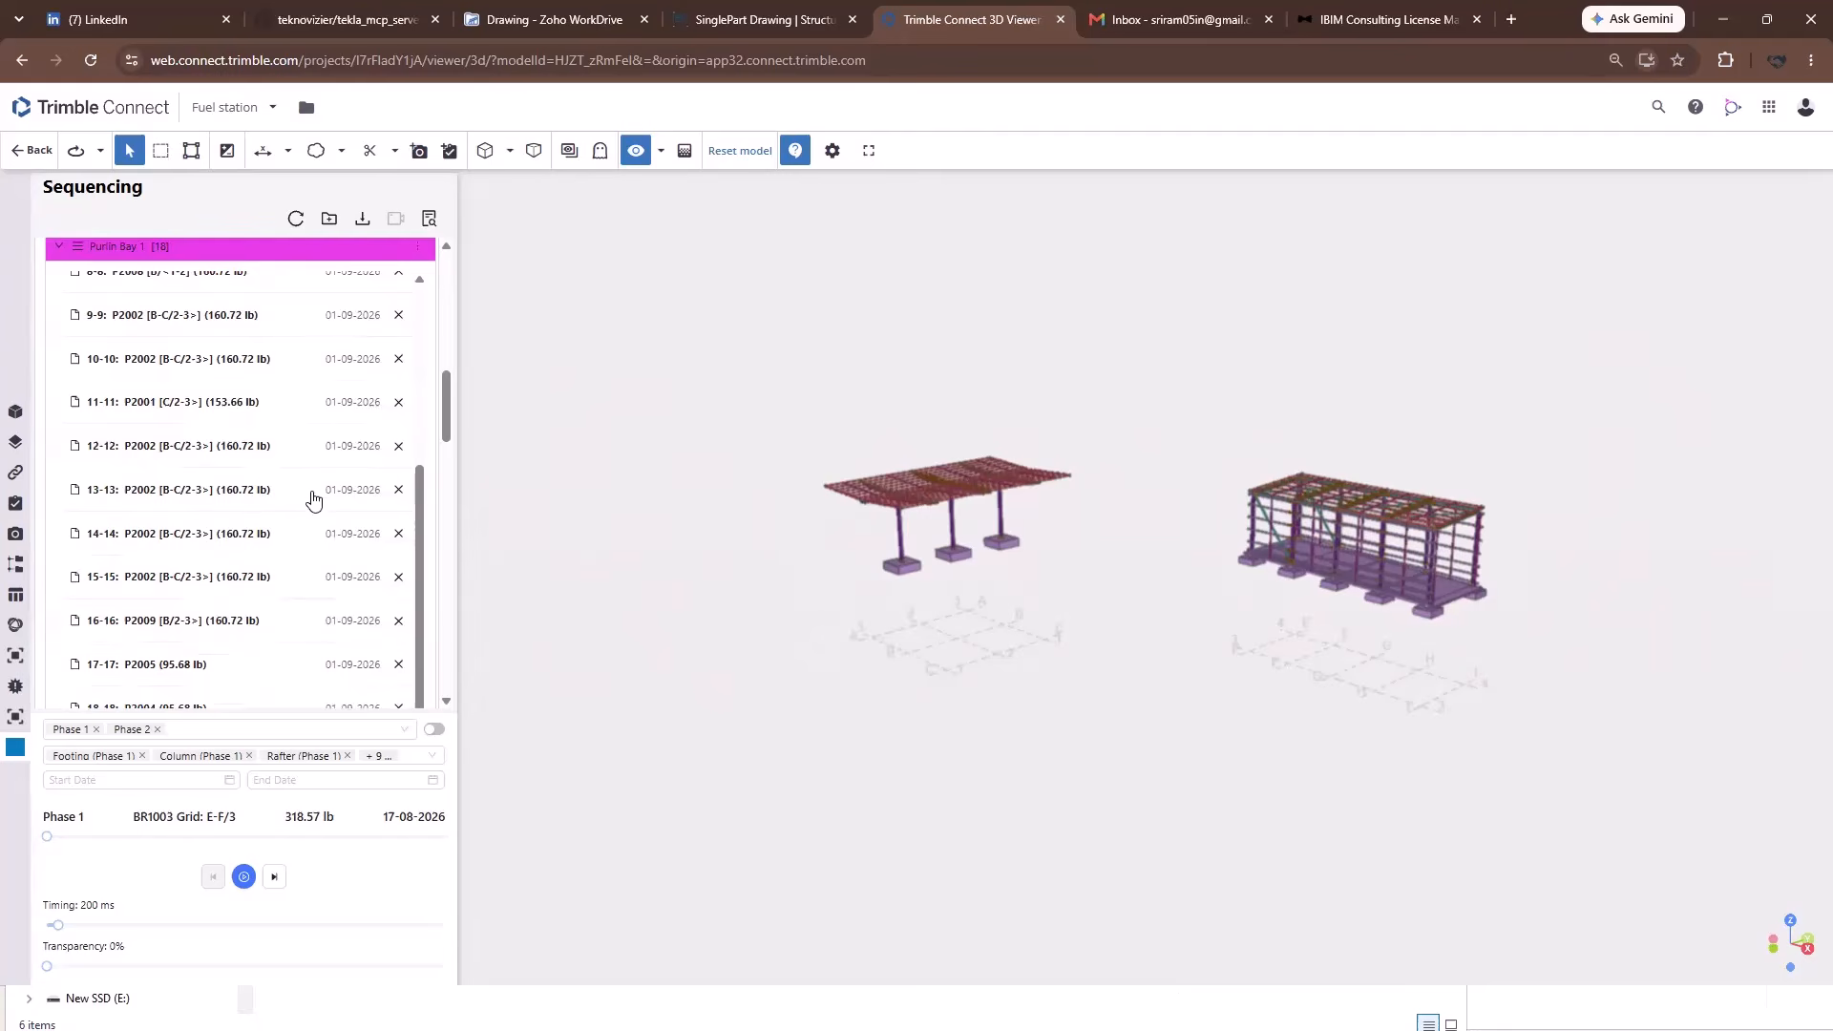
{"action": "scroll", "coordinate": [313, 499], "scroll_direction": "down", "scroll_amount": 3}
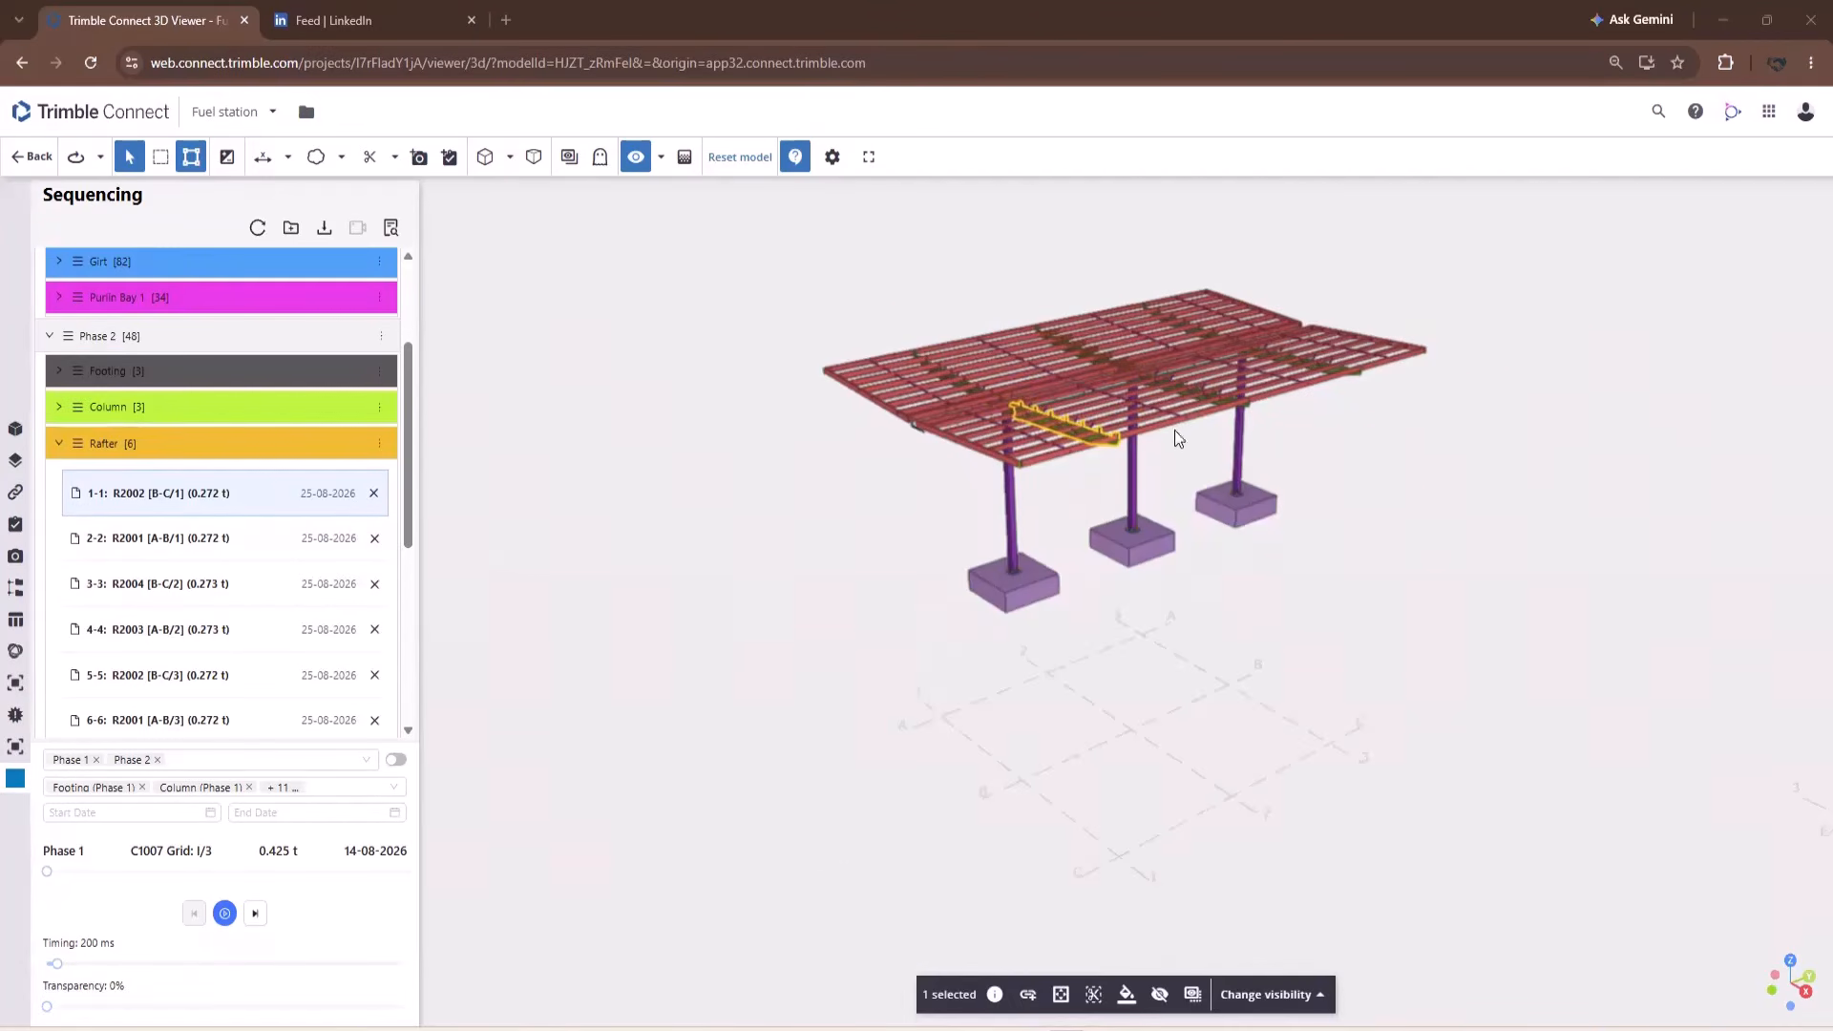
Save the current view as rafter item 1-1's camera and jump back to it.
{"action": "scroll", "coordinate": [1095, 427], "scroll_direction": "up", "scroll_amount": 3}
{"action": "scroll", "coordinate": [1094, 469], "scroll_direction": "up", "scroll_amount": 3}
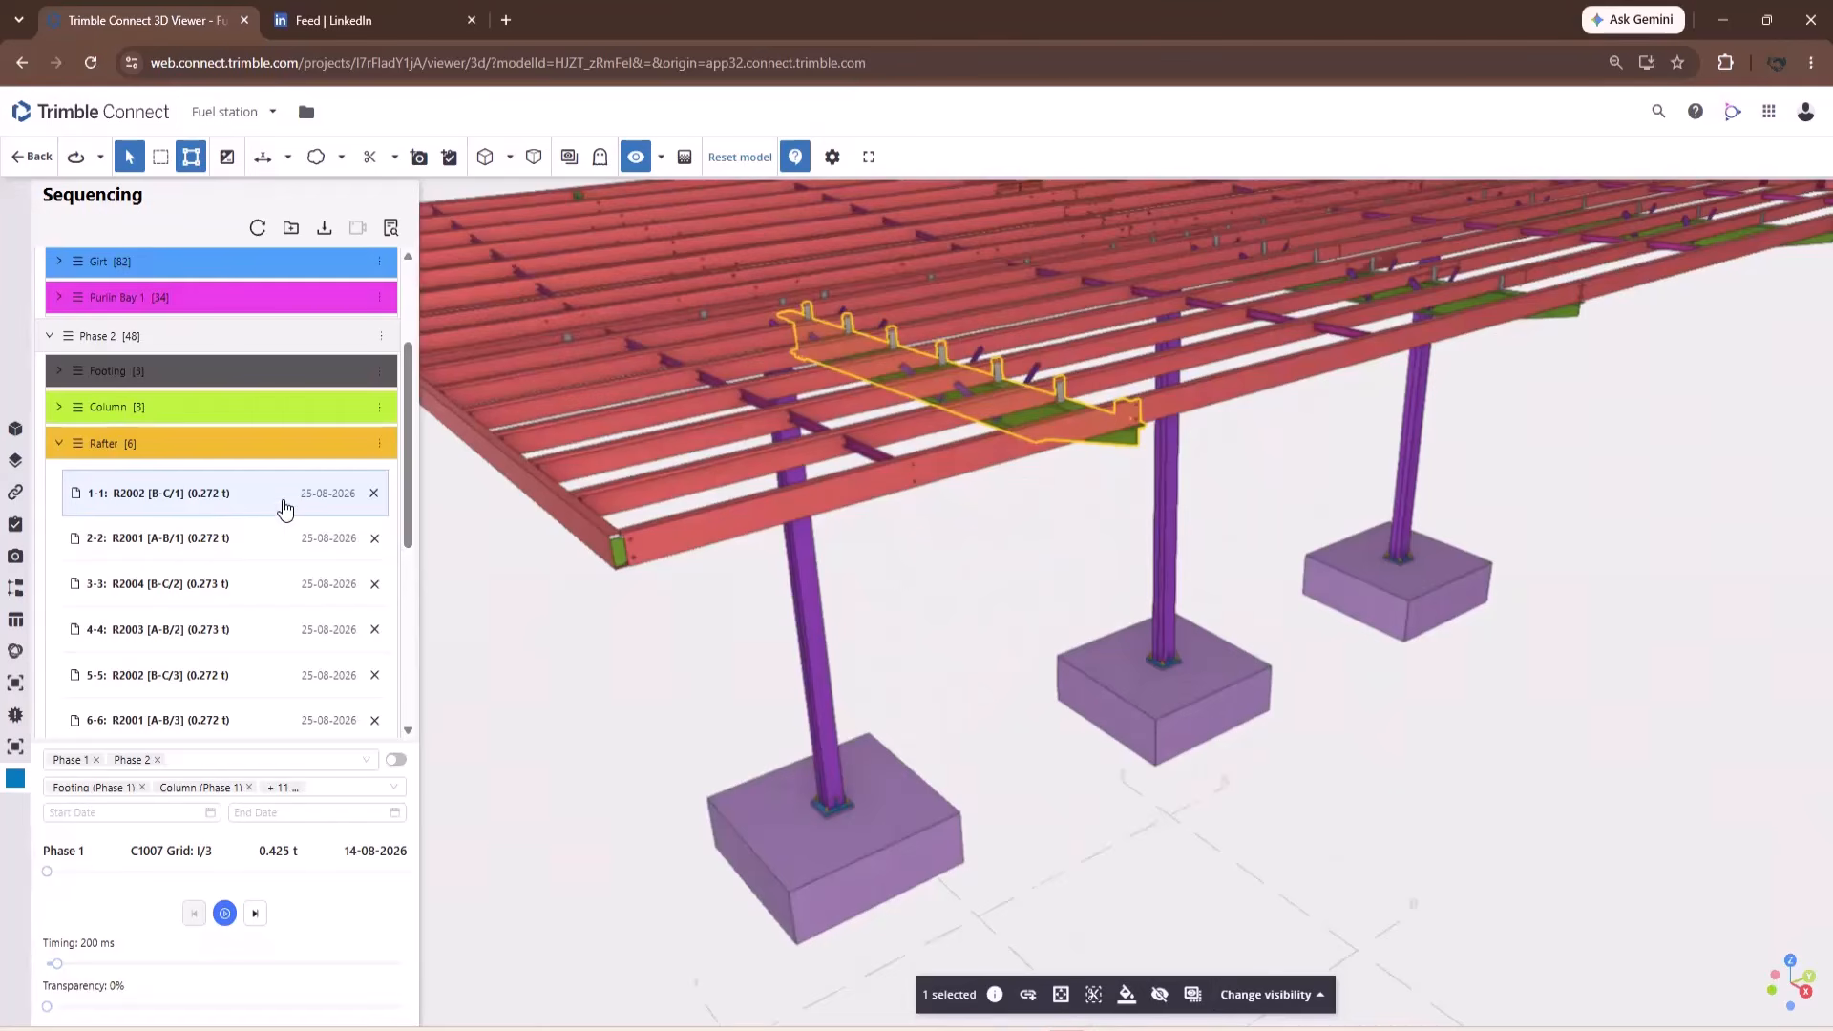
{"action": "right_click", "coordinate": [284, 505]}
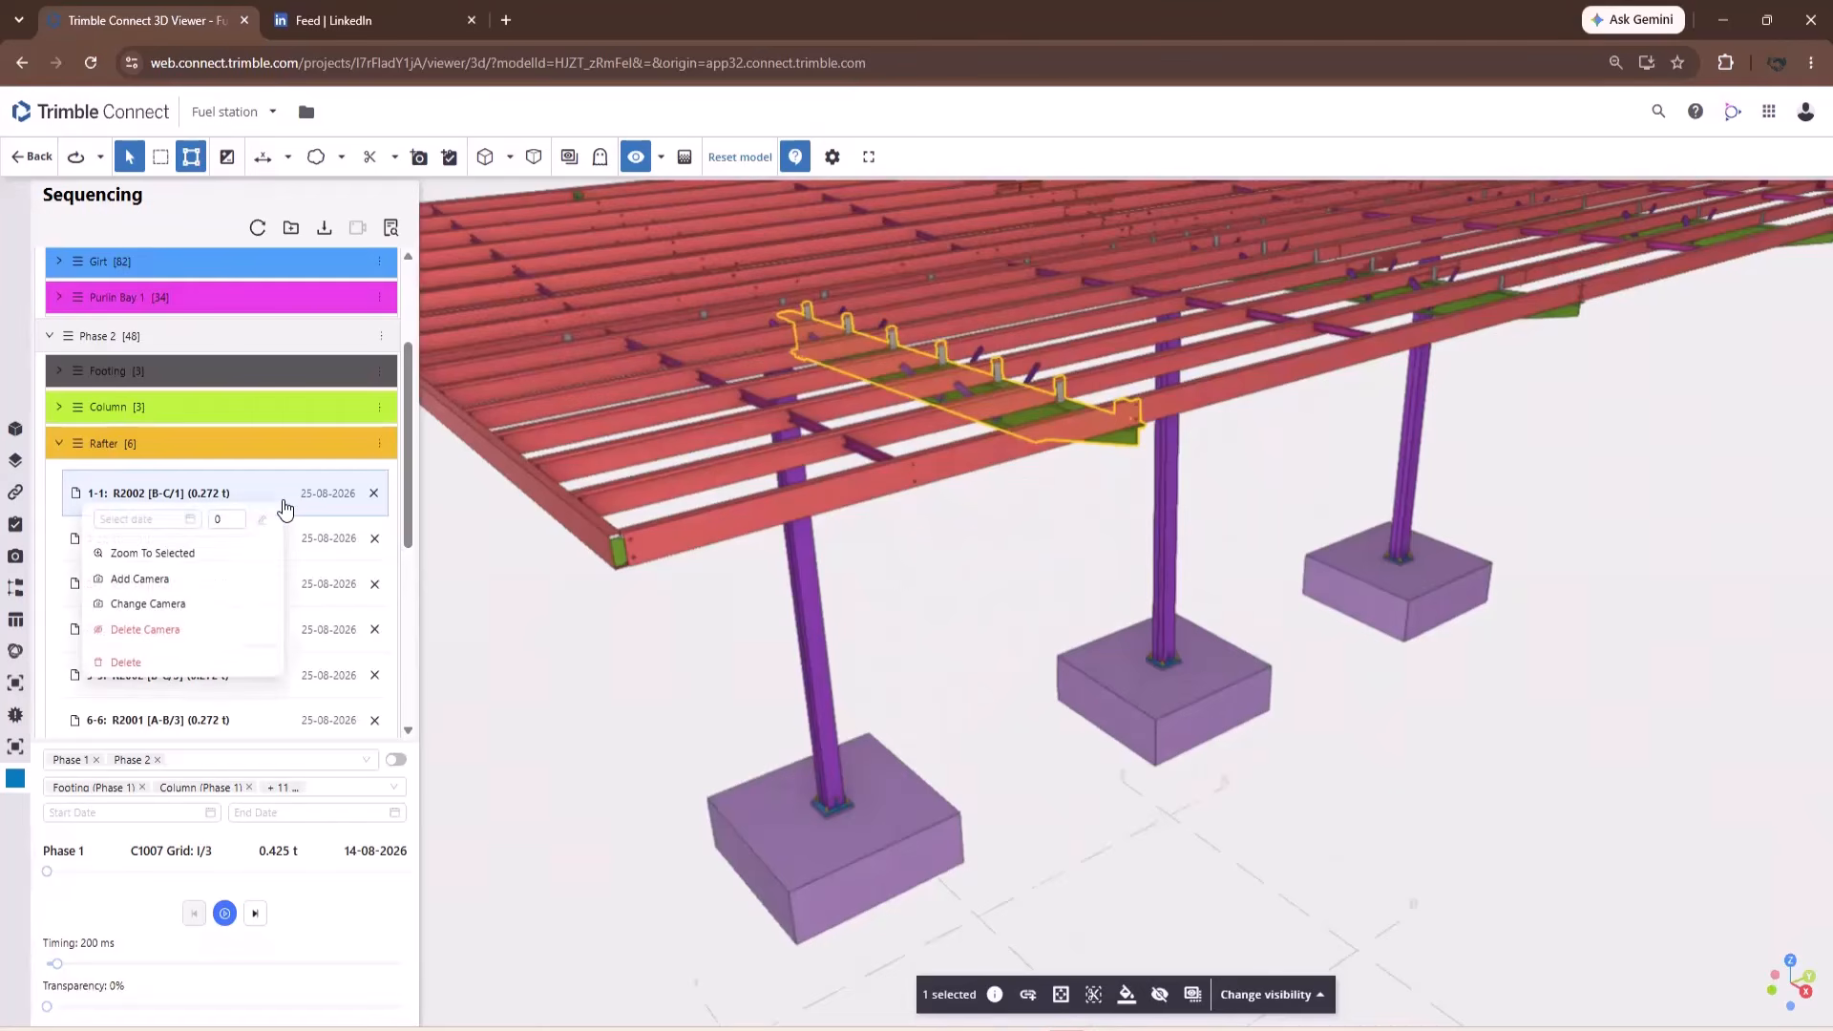
{"action": "left_click", "coordinate": [141, 579]}
{"action": "scroll", "coordinate": [1106, 523], "scroll_direction": "down", "scroll_amount": 5}
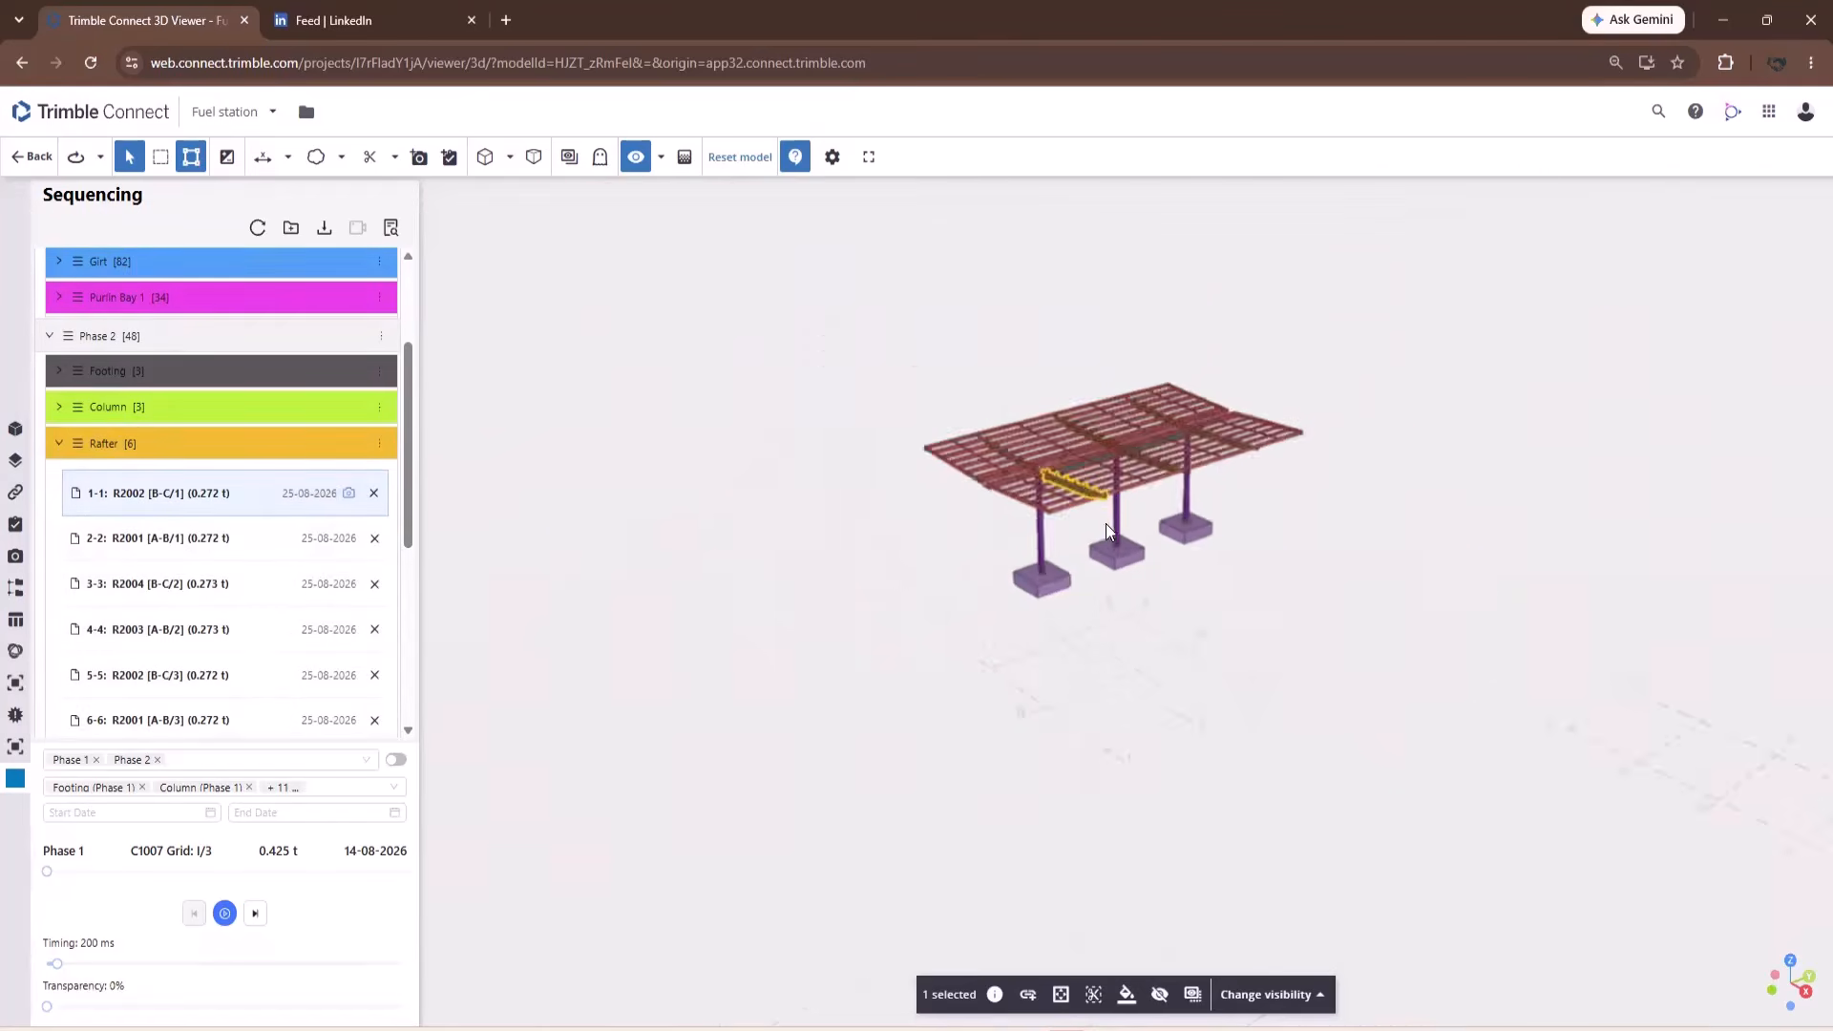
{"action": "left_click_drag", "start_coordinate": [1106, 523], "coordinate": [264, 537]}
{"action": "left_click", "coordinate": [1371, 581]}
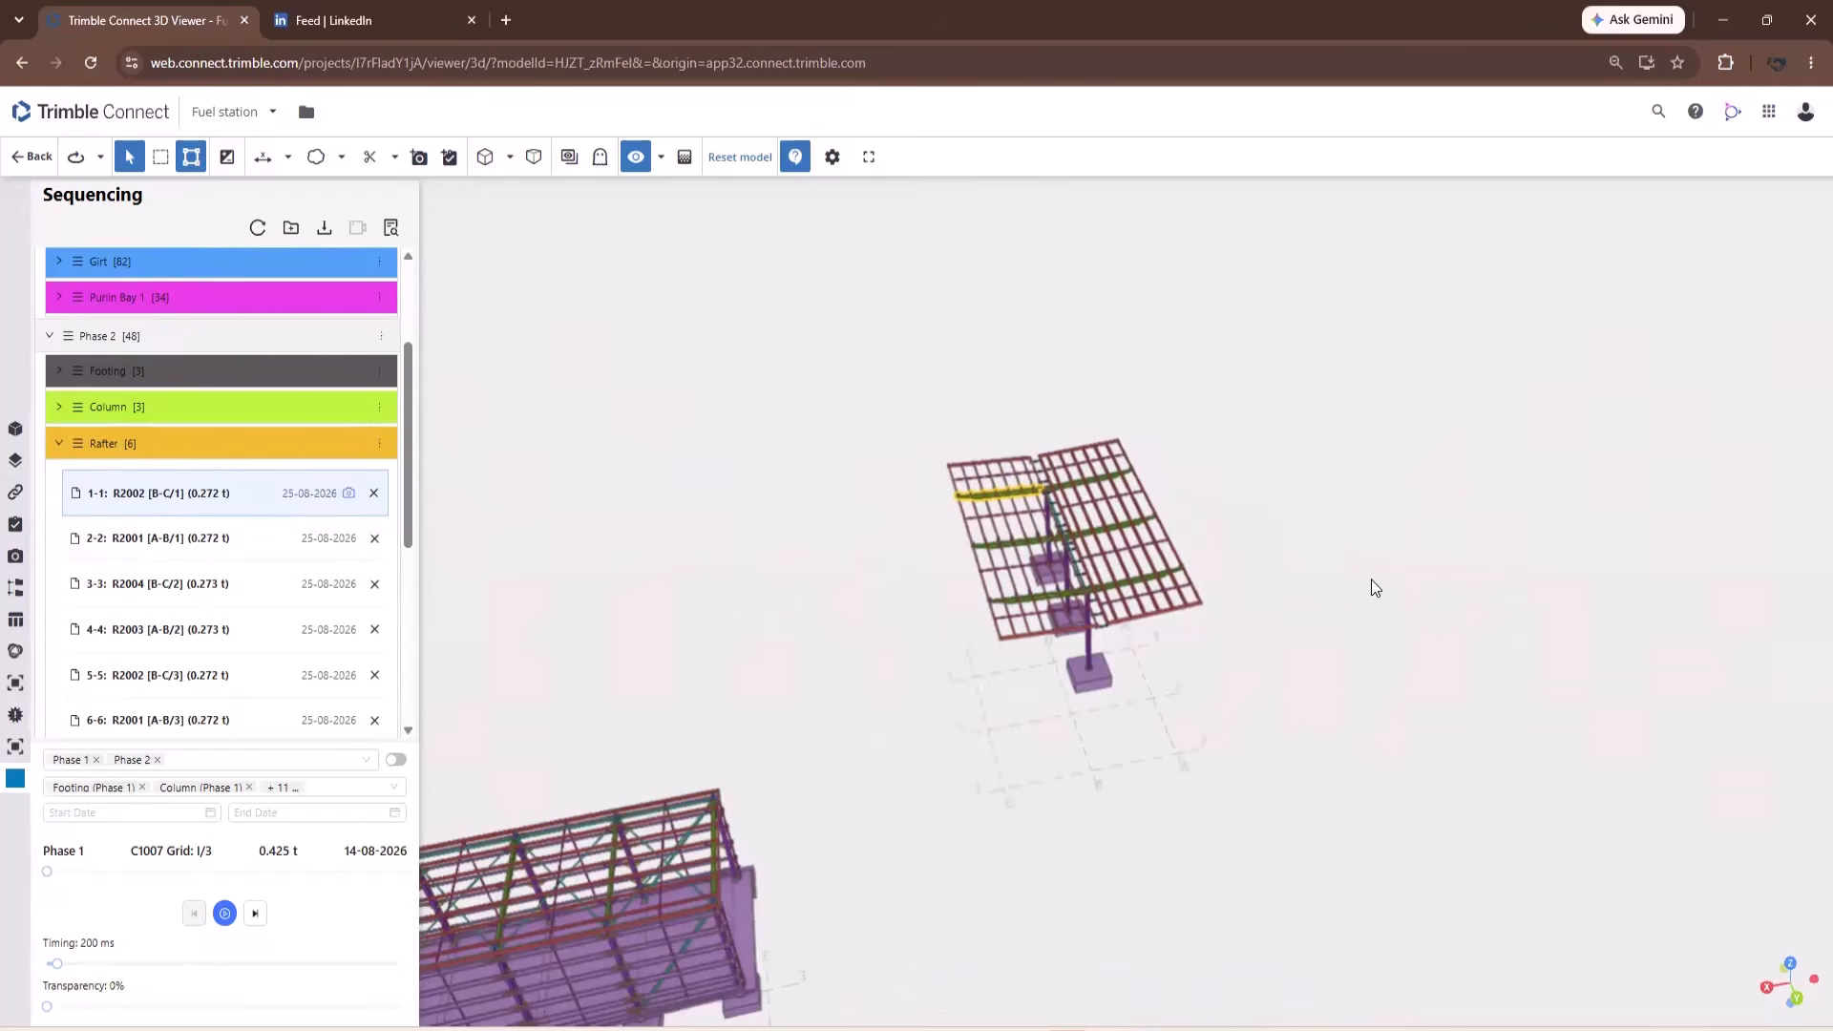
{"action": "left_click", "coordinate": [348, 493]}
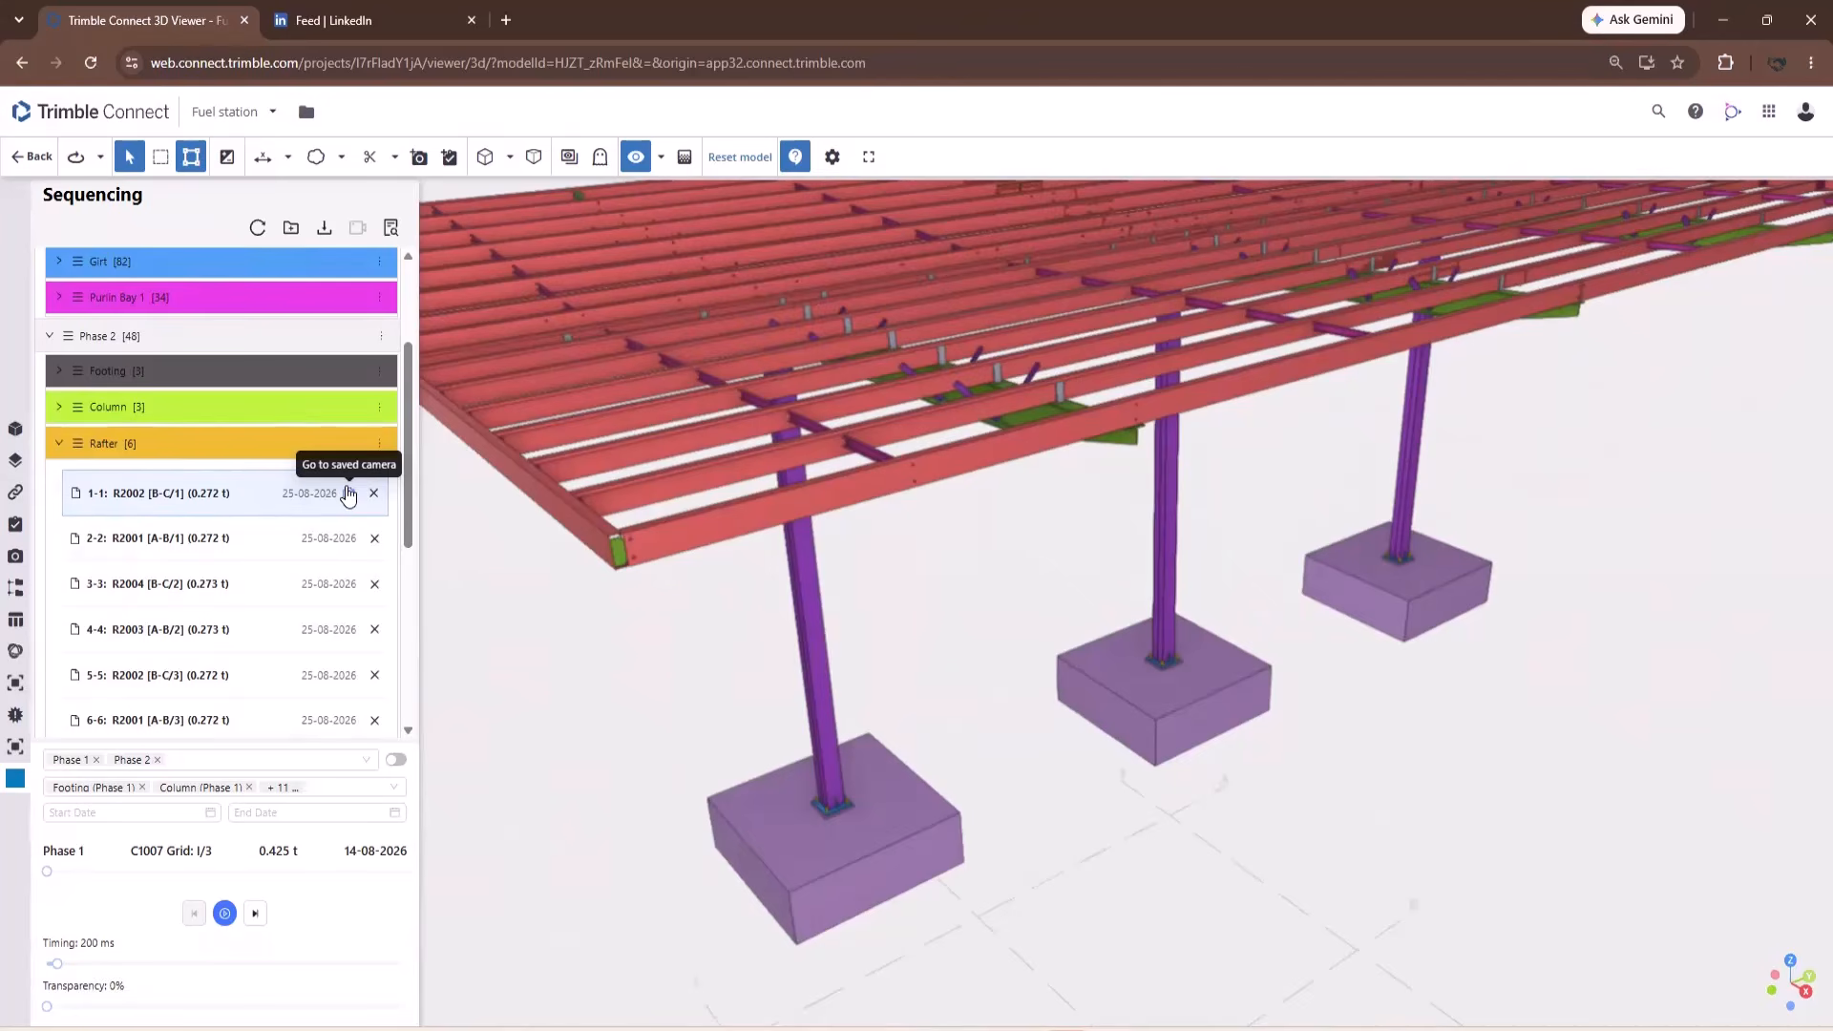
Replace item 1-1's camera with a near top-down roof view and verify it.
{"action": "left_click", "coordinate": [223, 495]}
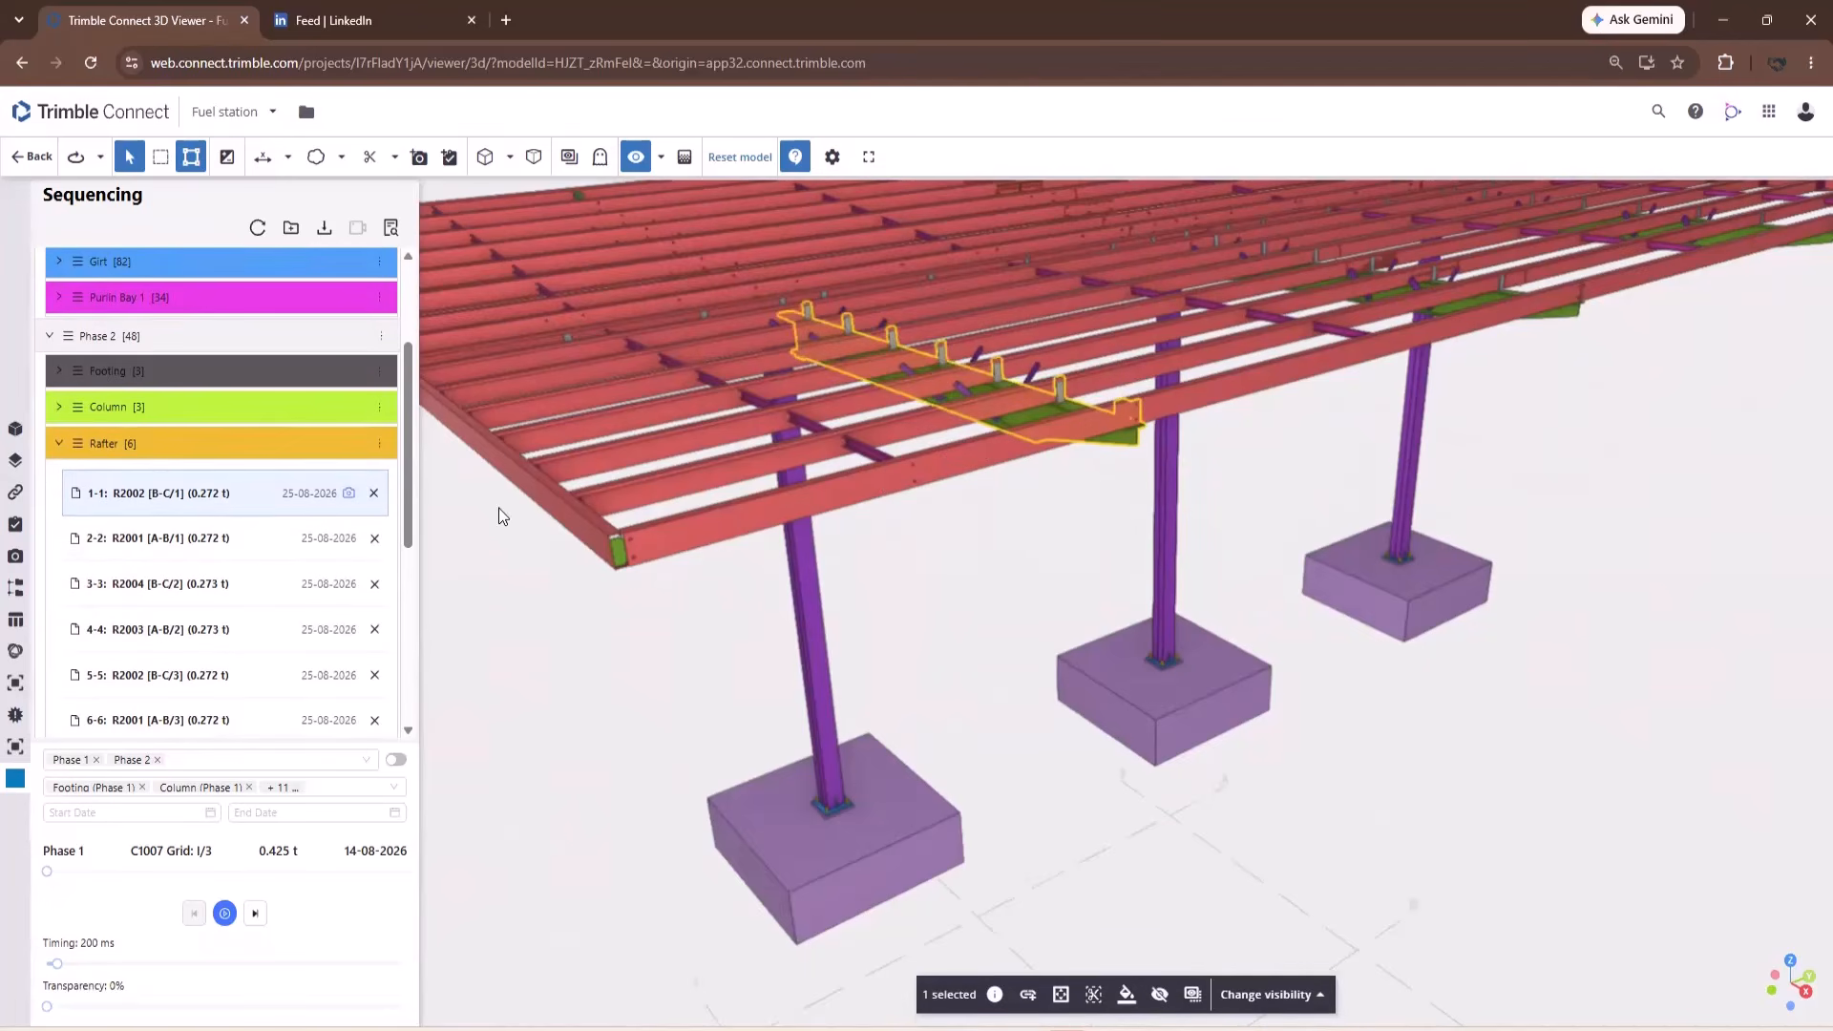
{"action": "scroll", "coordinate": [1133, 562], "scroll_direction": "down", "scroll_amount": 5}
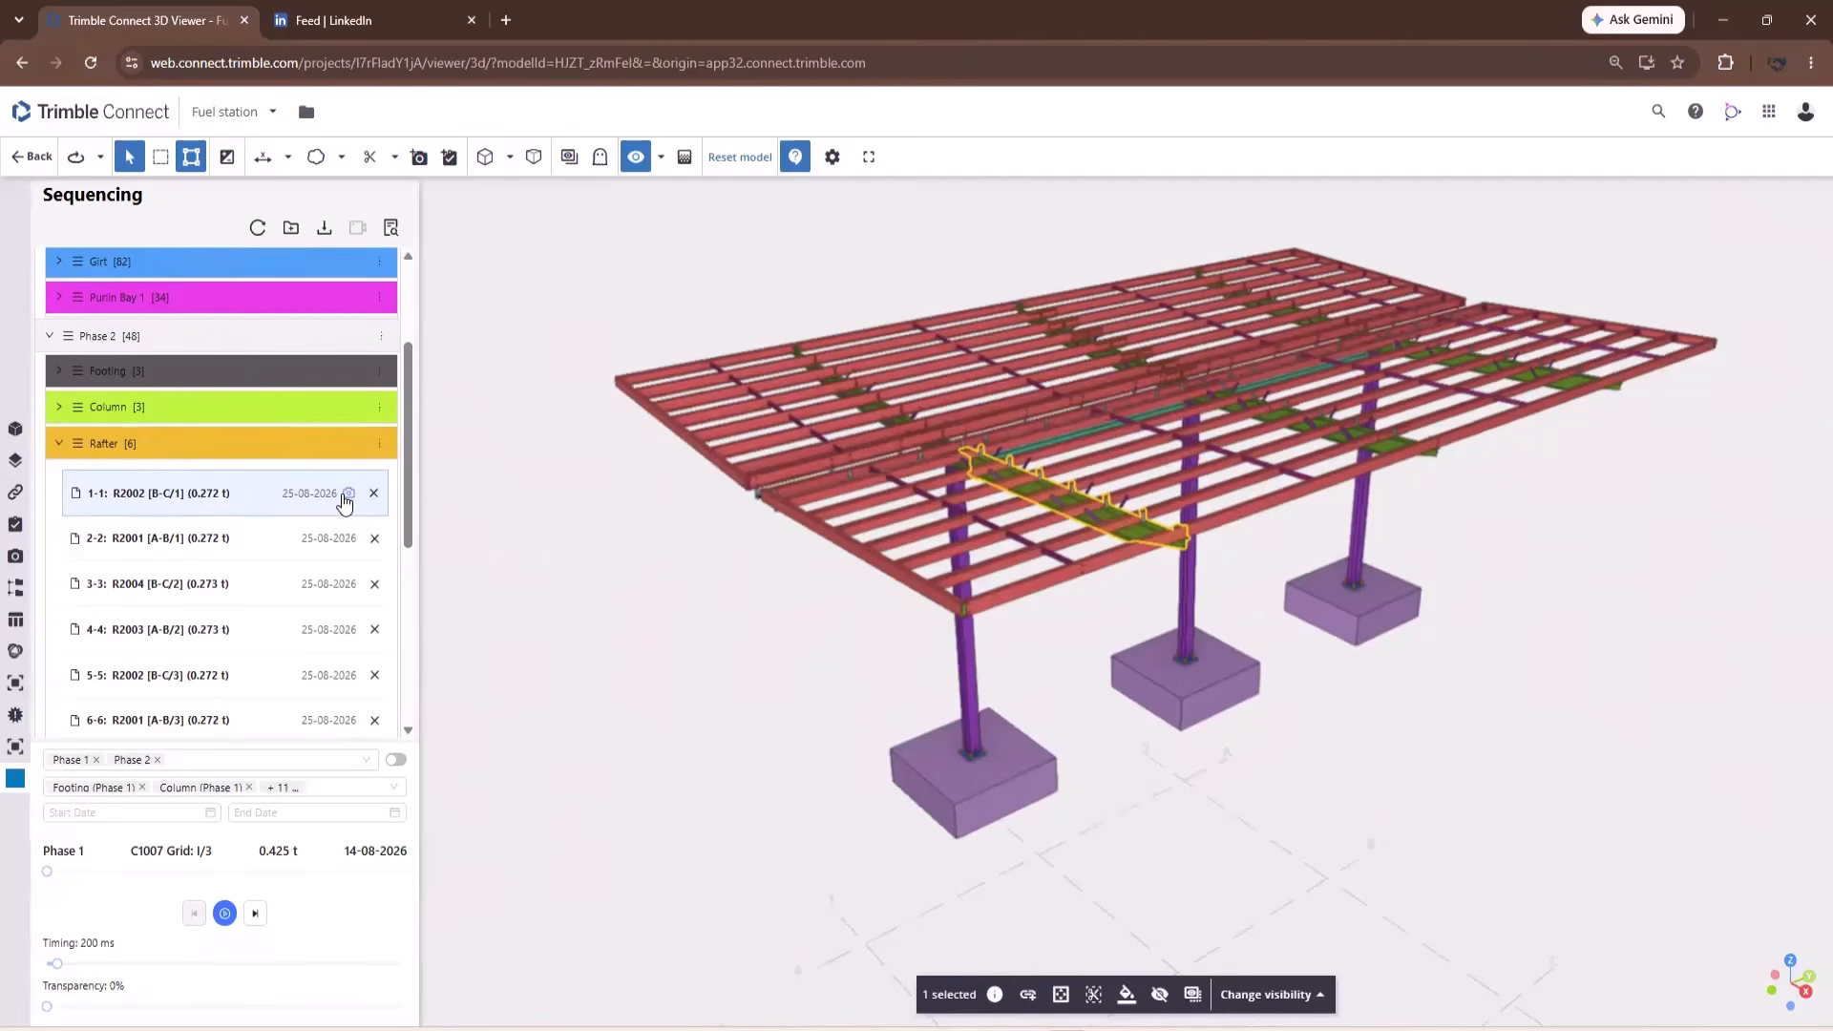
{"action": "left_click_drag", "start_coordinate": [825, 605], "coordinate": [695, 741]}
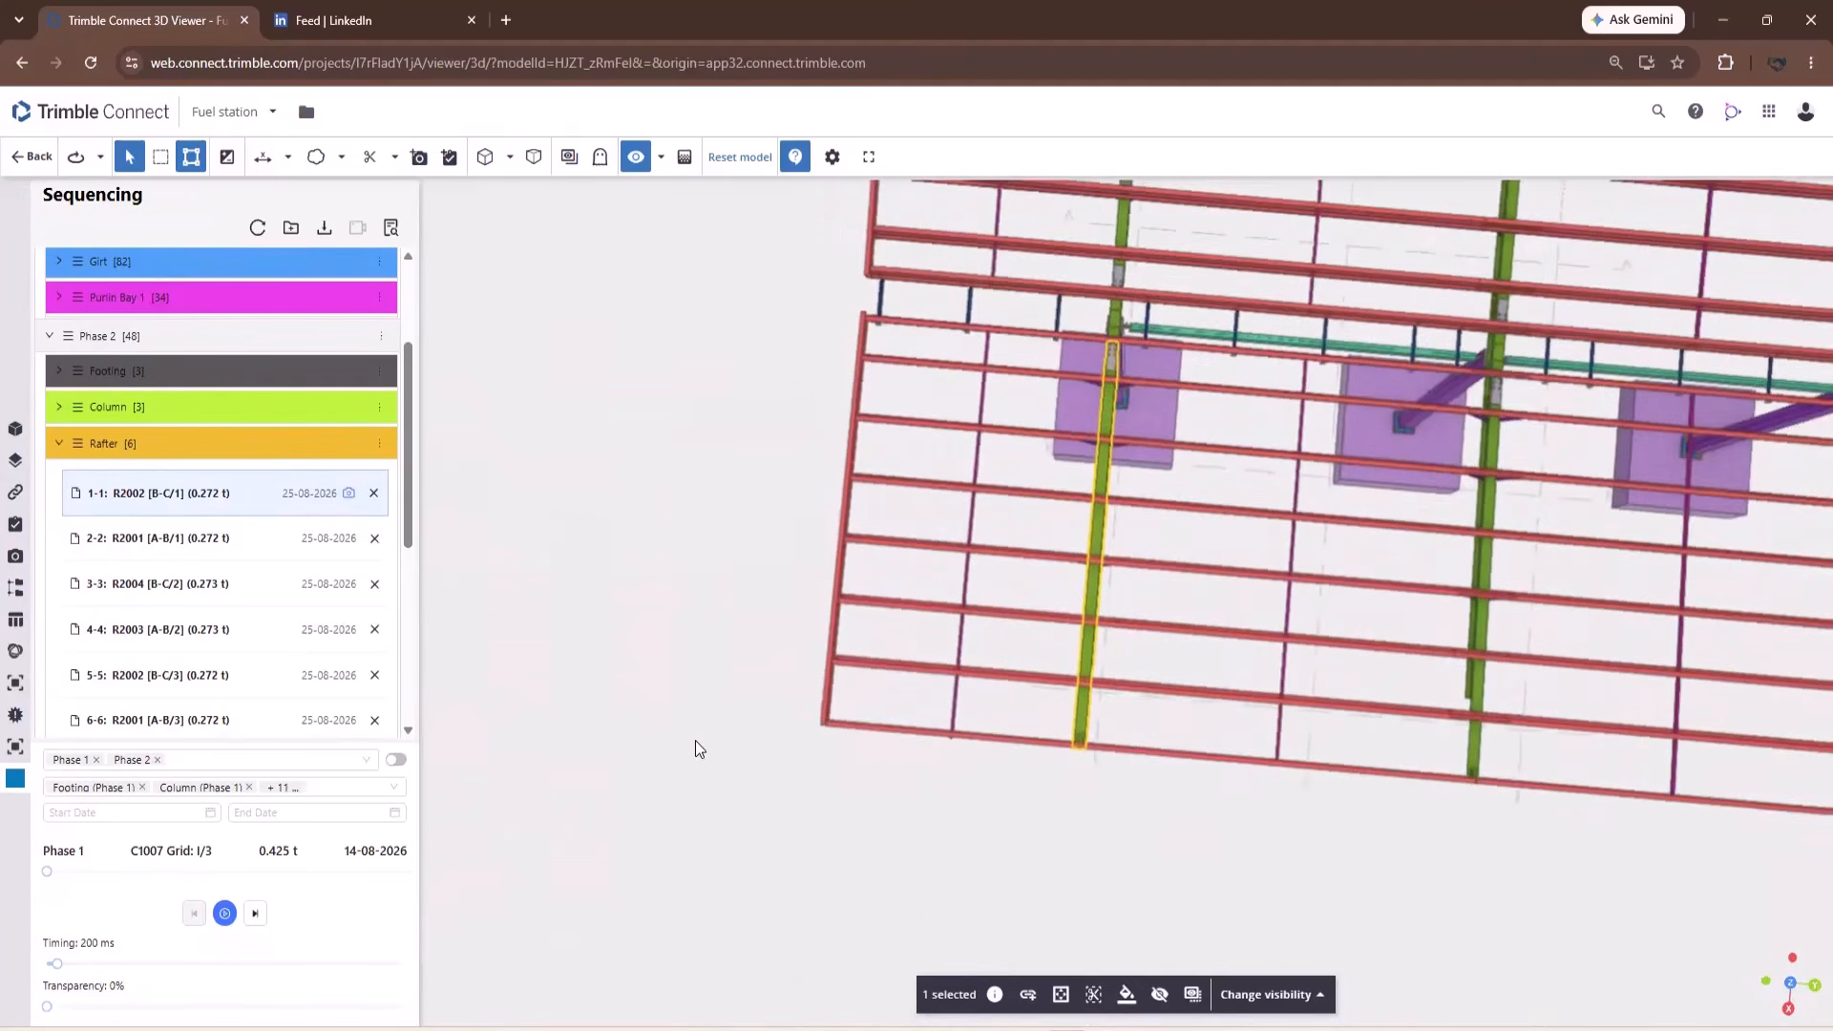
{"action": "left_click", "coordinate": [348, 493]}
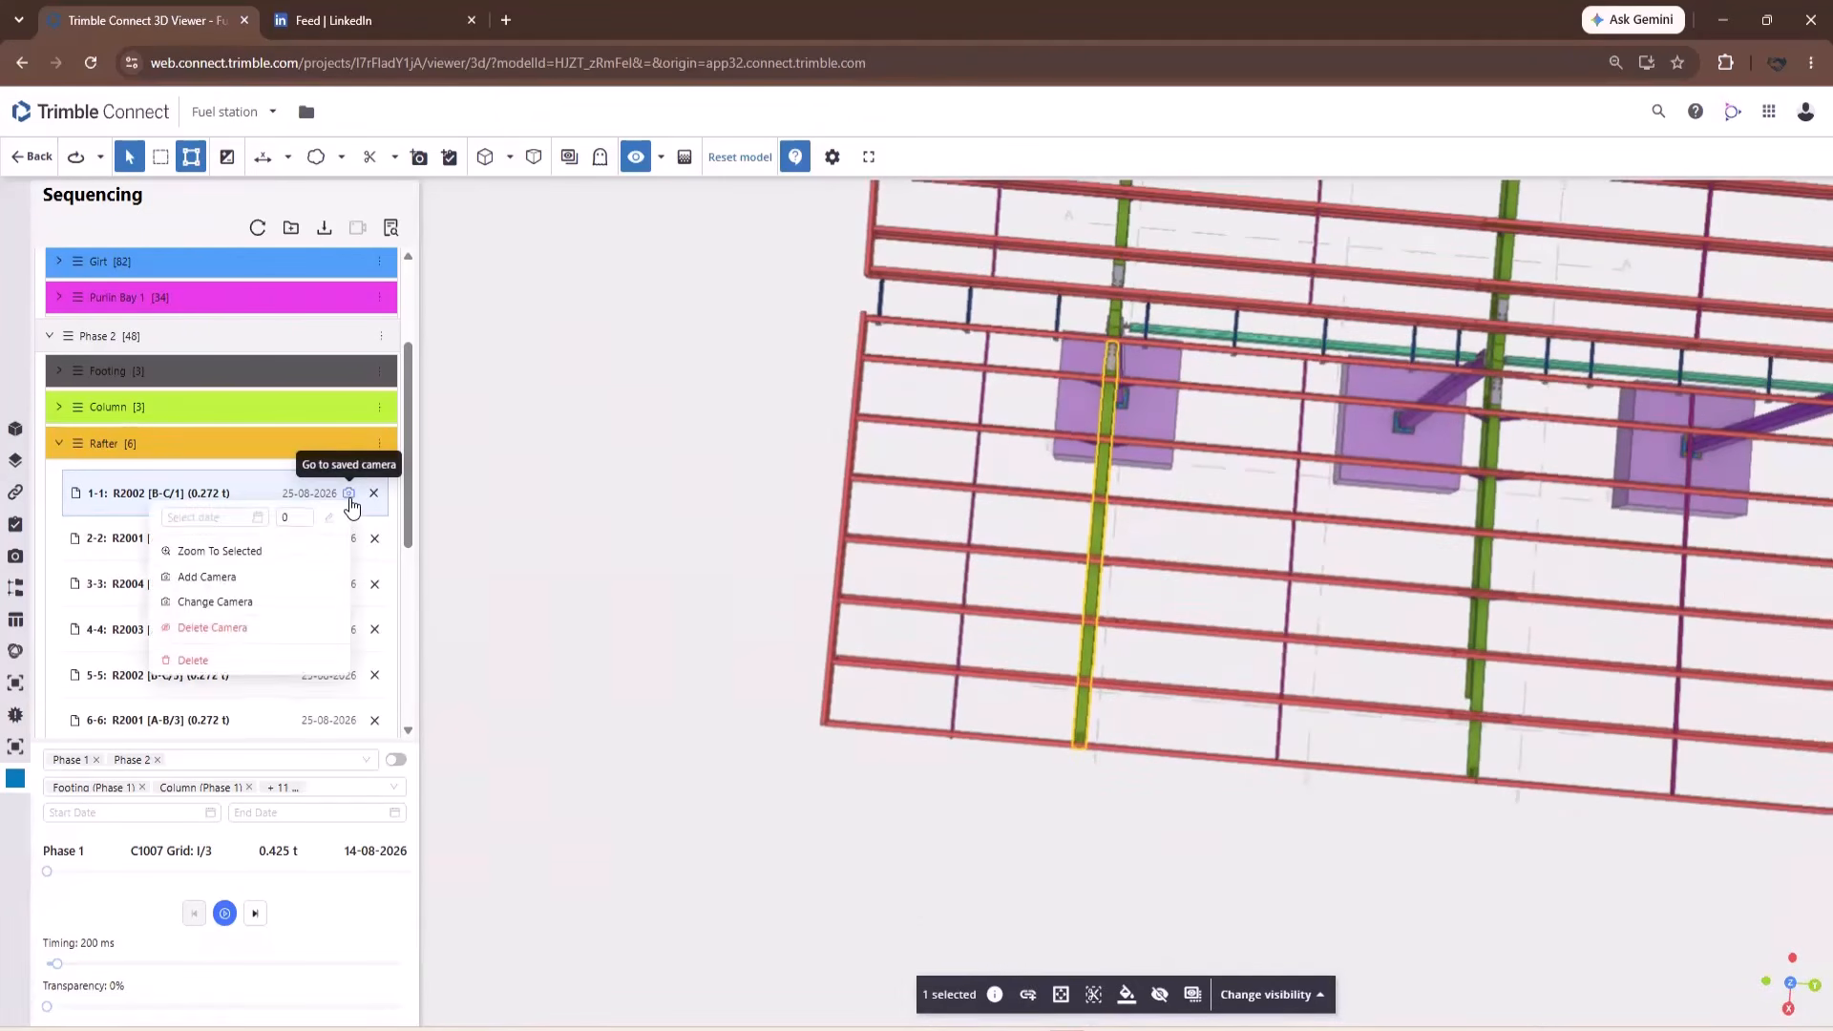
{"action": "left_click", "coordinate": [215, 602]}
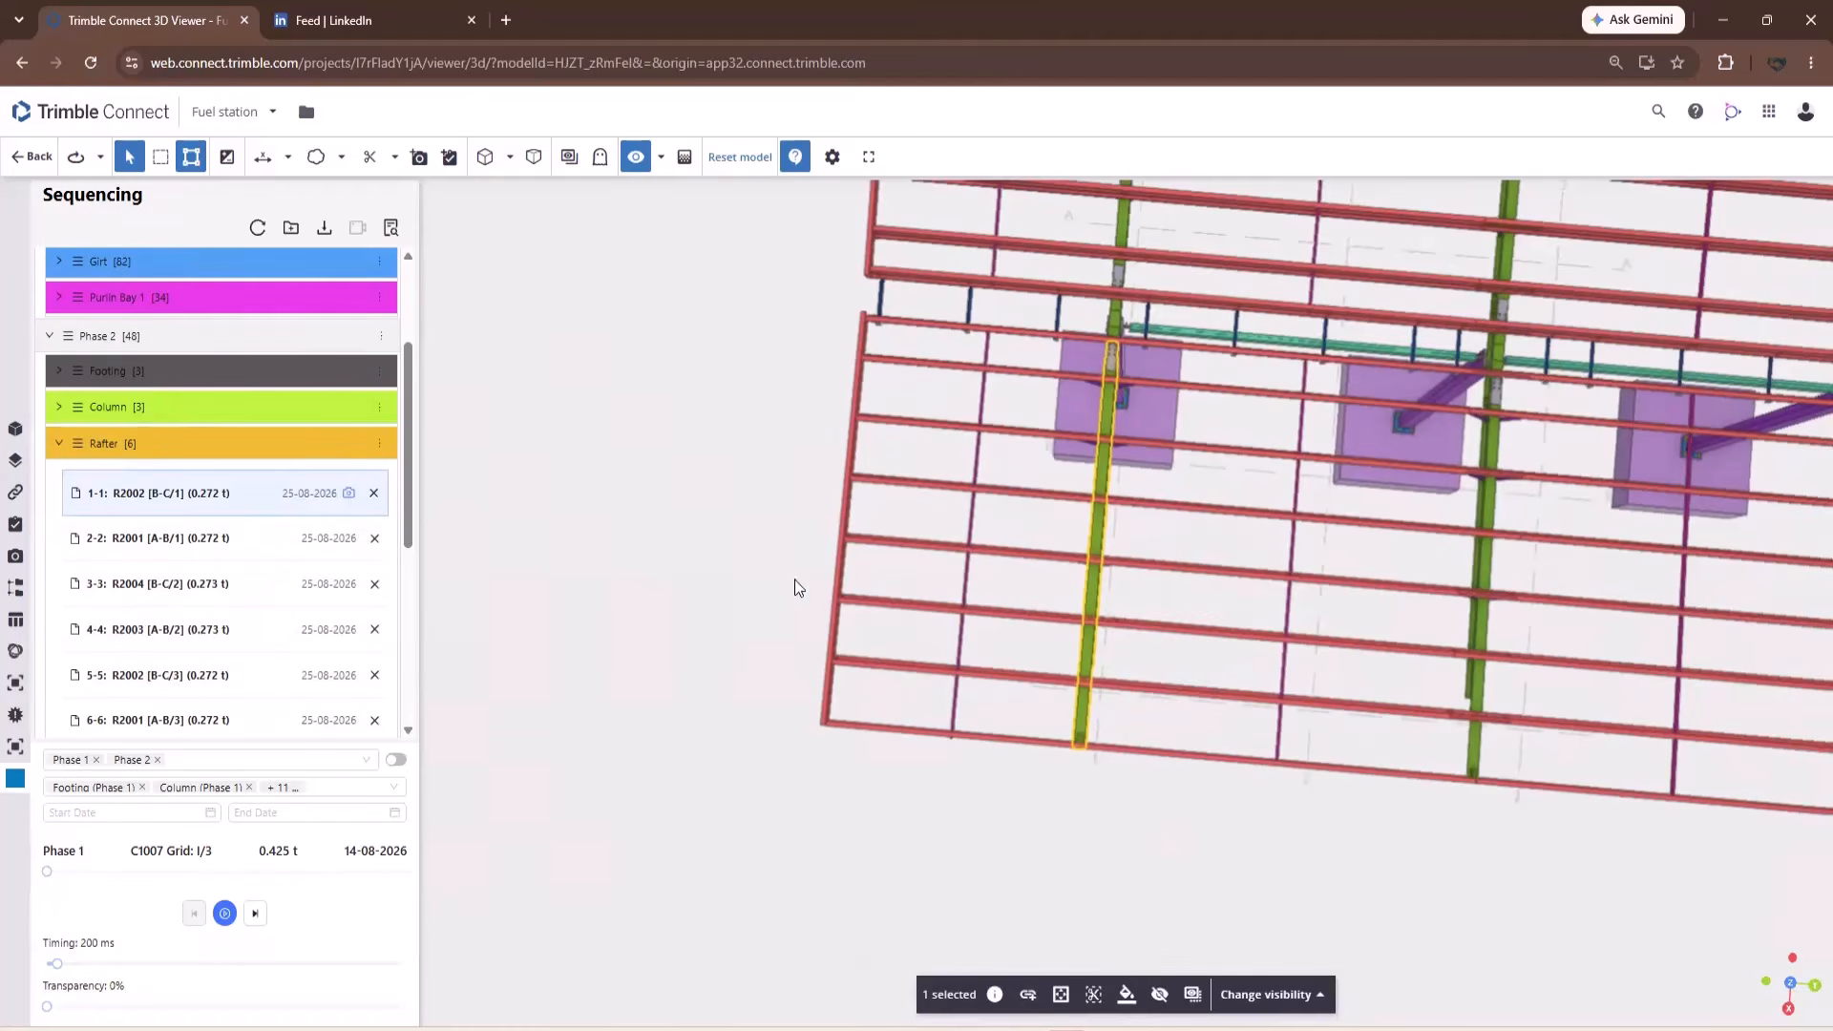
{"action": "left_click_drag", "start_coordinate": [670, 649], "coordinate": [1073, 465]}
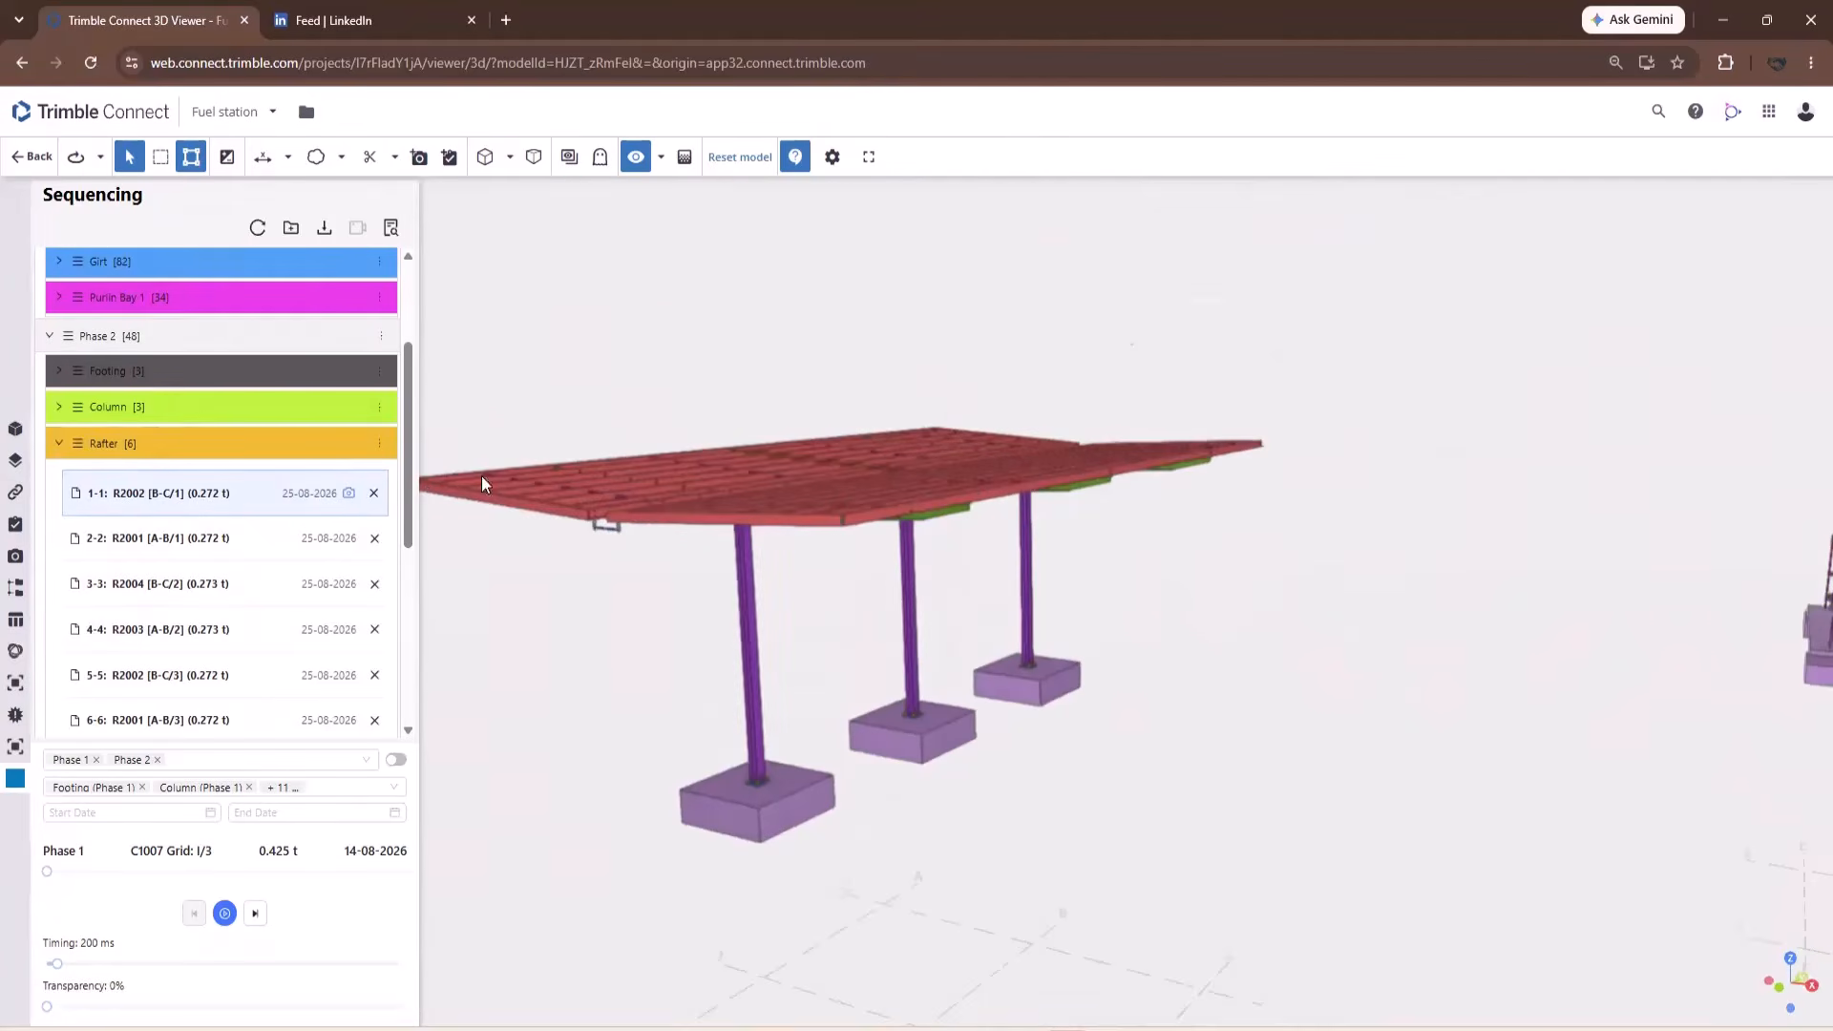
{"action": "left_click", "coordinate": [351, 494]}
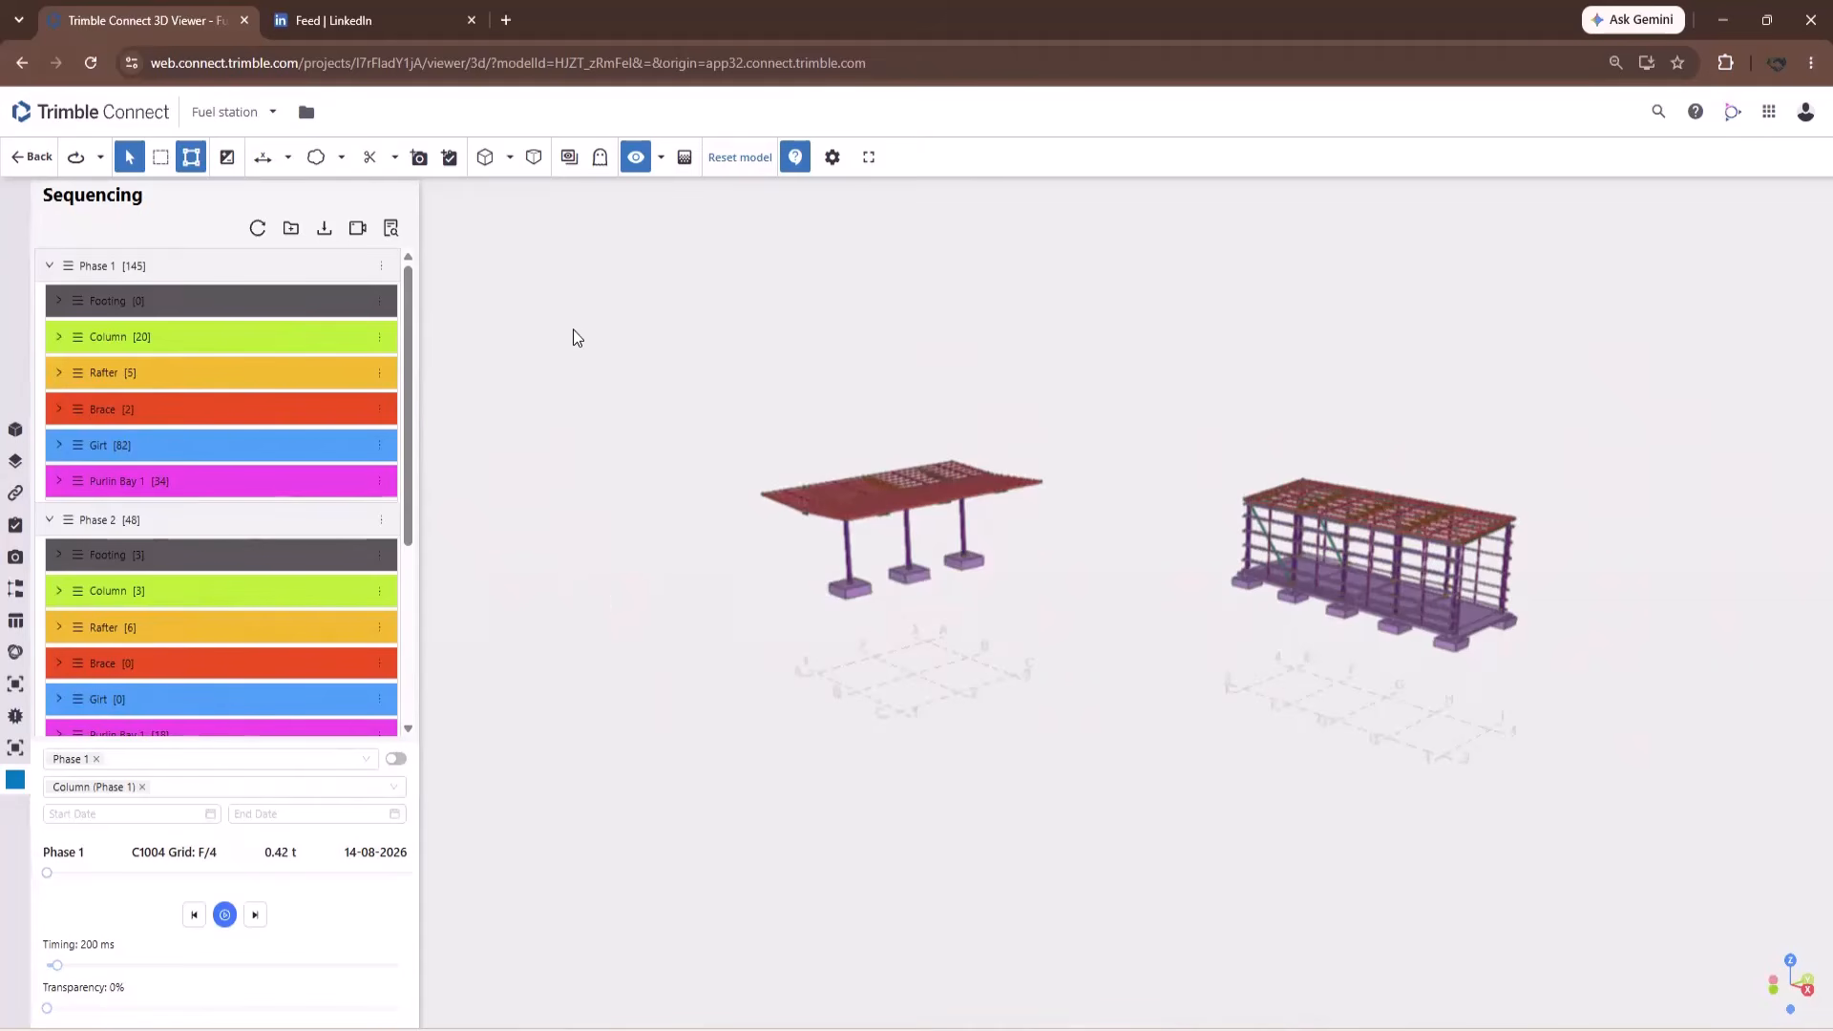
{"action": "left_click", "coordinate": [381, 266]}
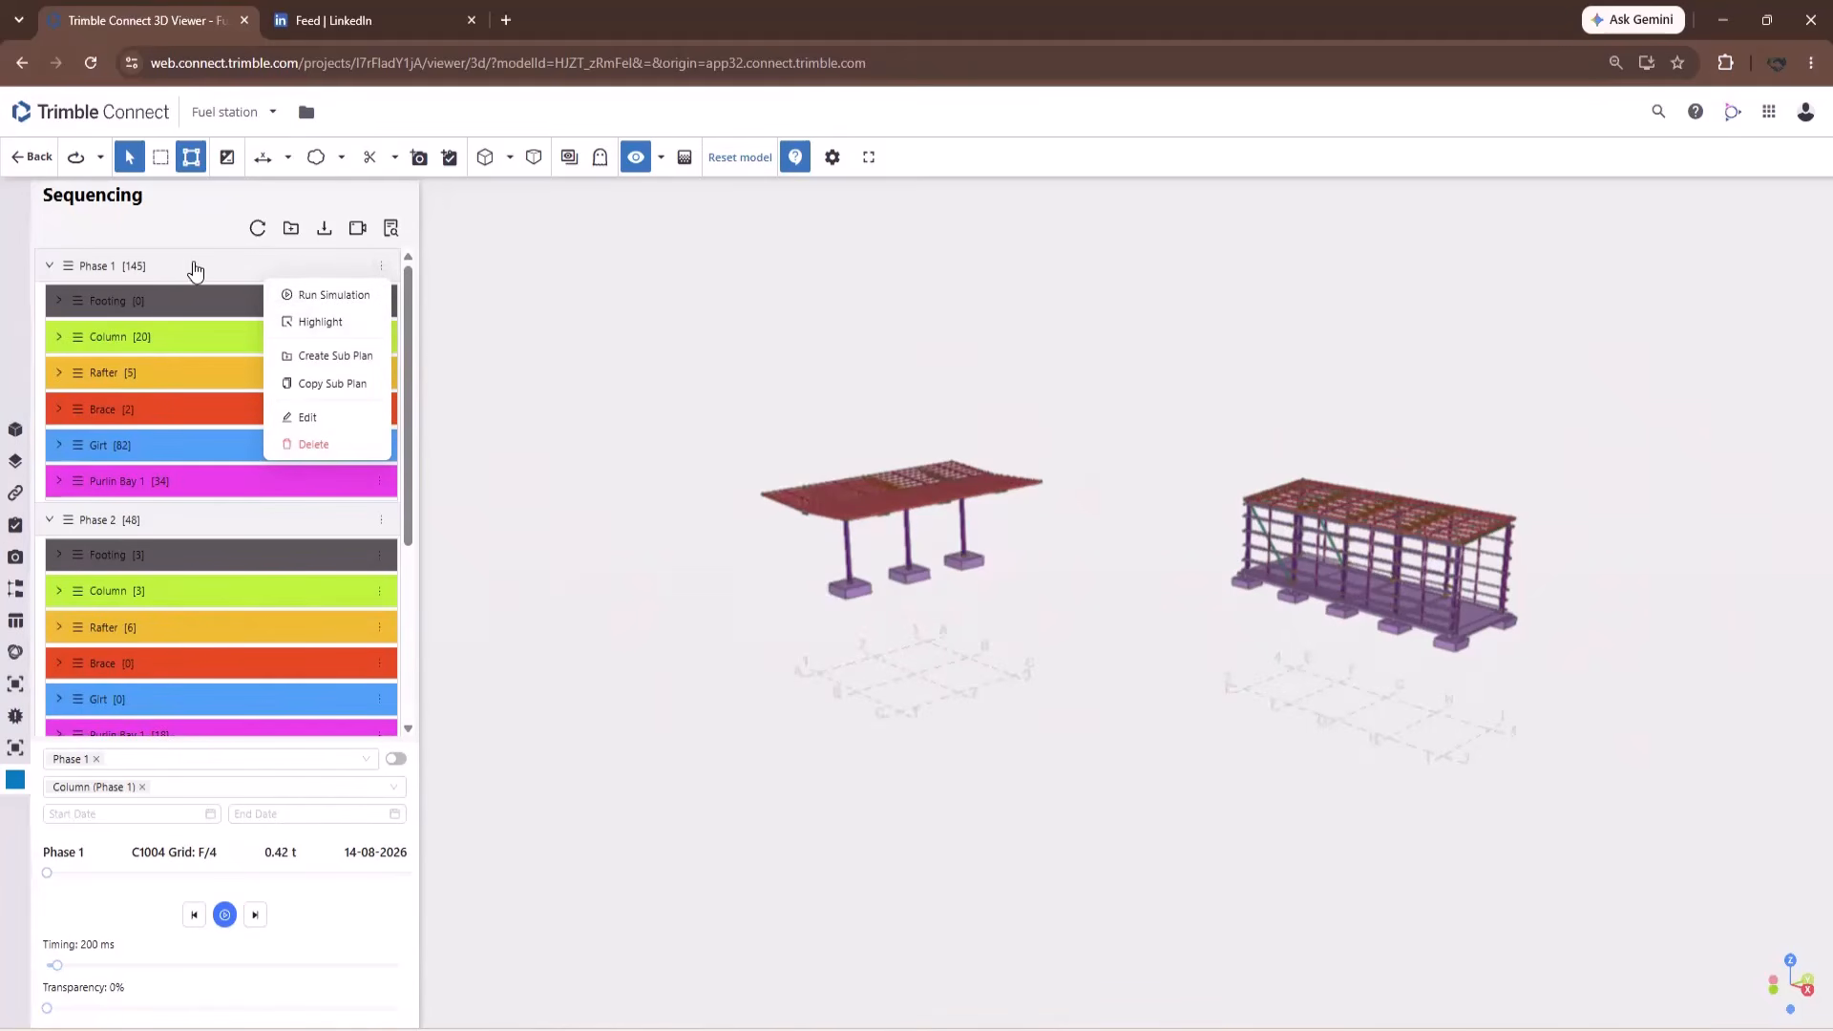
Tick Phase 2 in the simulation plans filter so it joins Phase 1.
{"action": "left_click", "coordinate": [182, 227]}
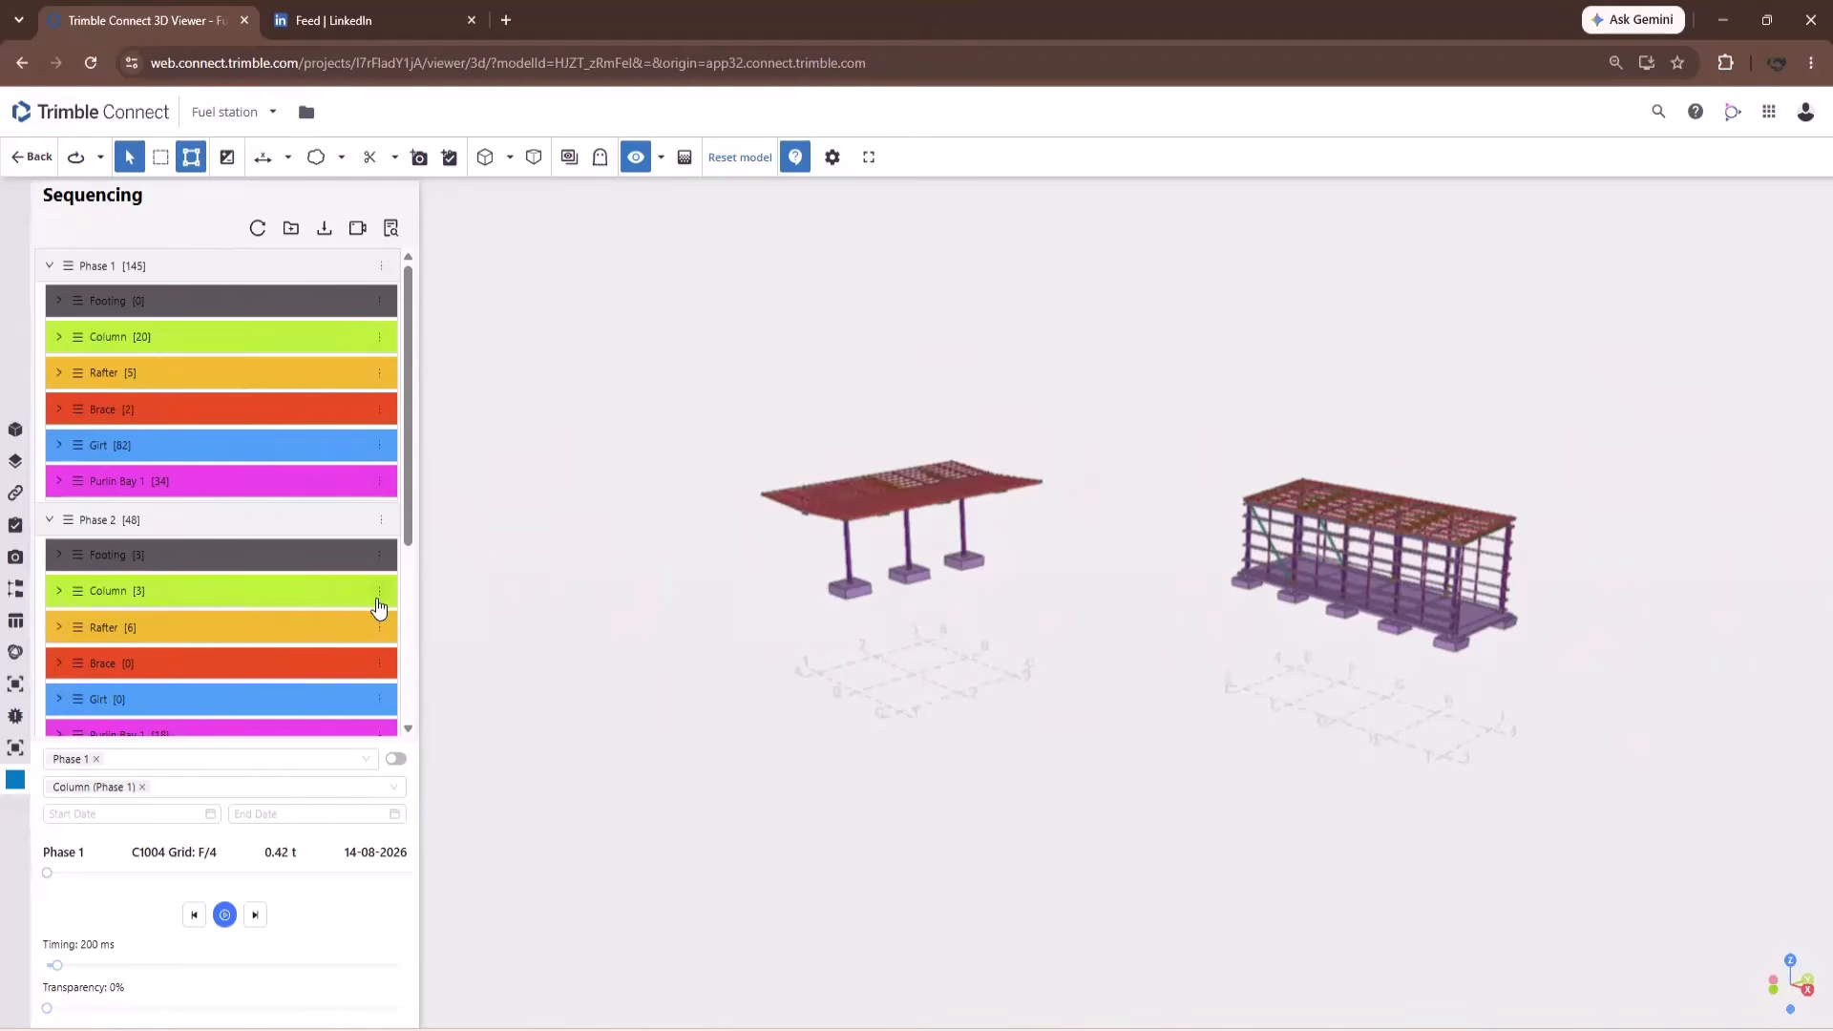
{"action": "left_click", "coordinate": [380, 592]}
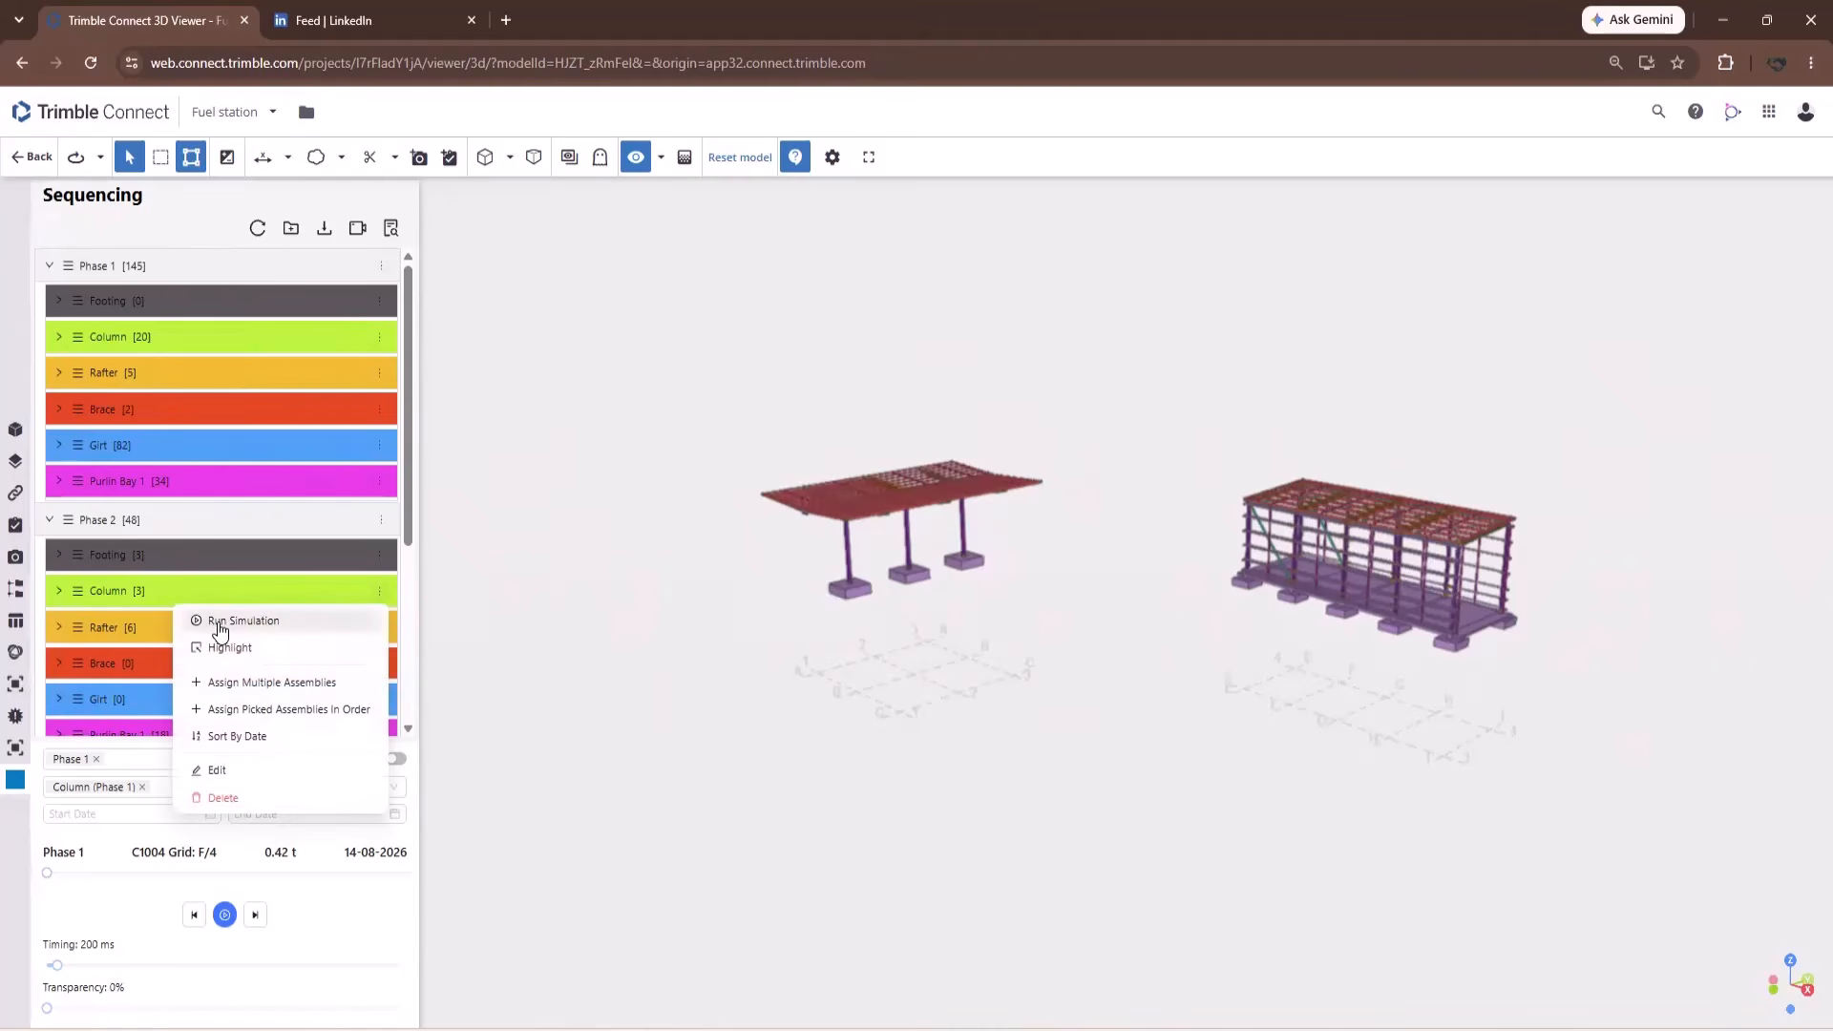
{"action": "left_click", "coordinate": [370, 928]}
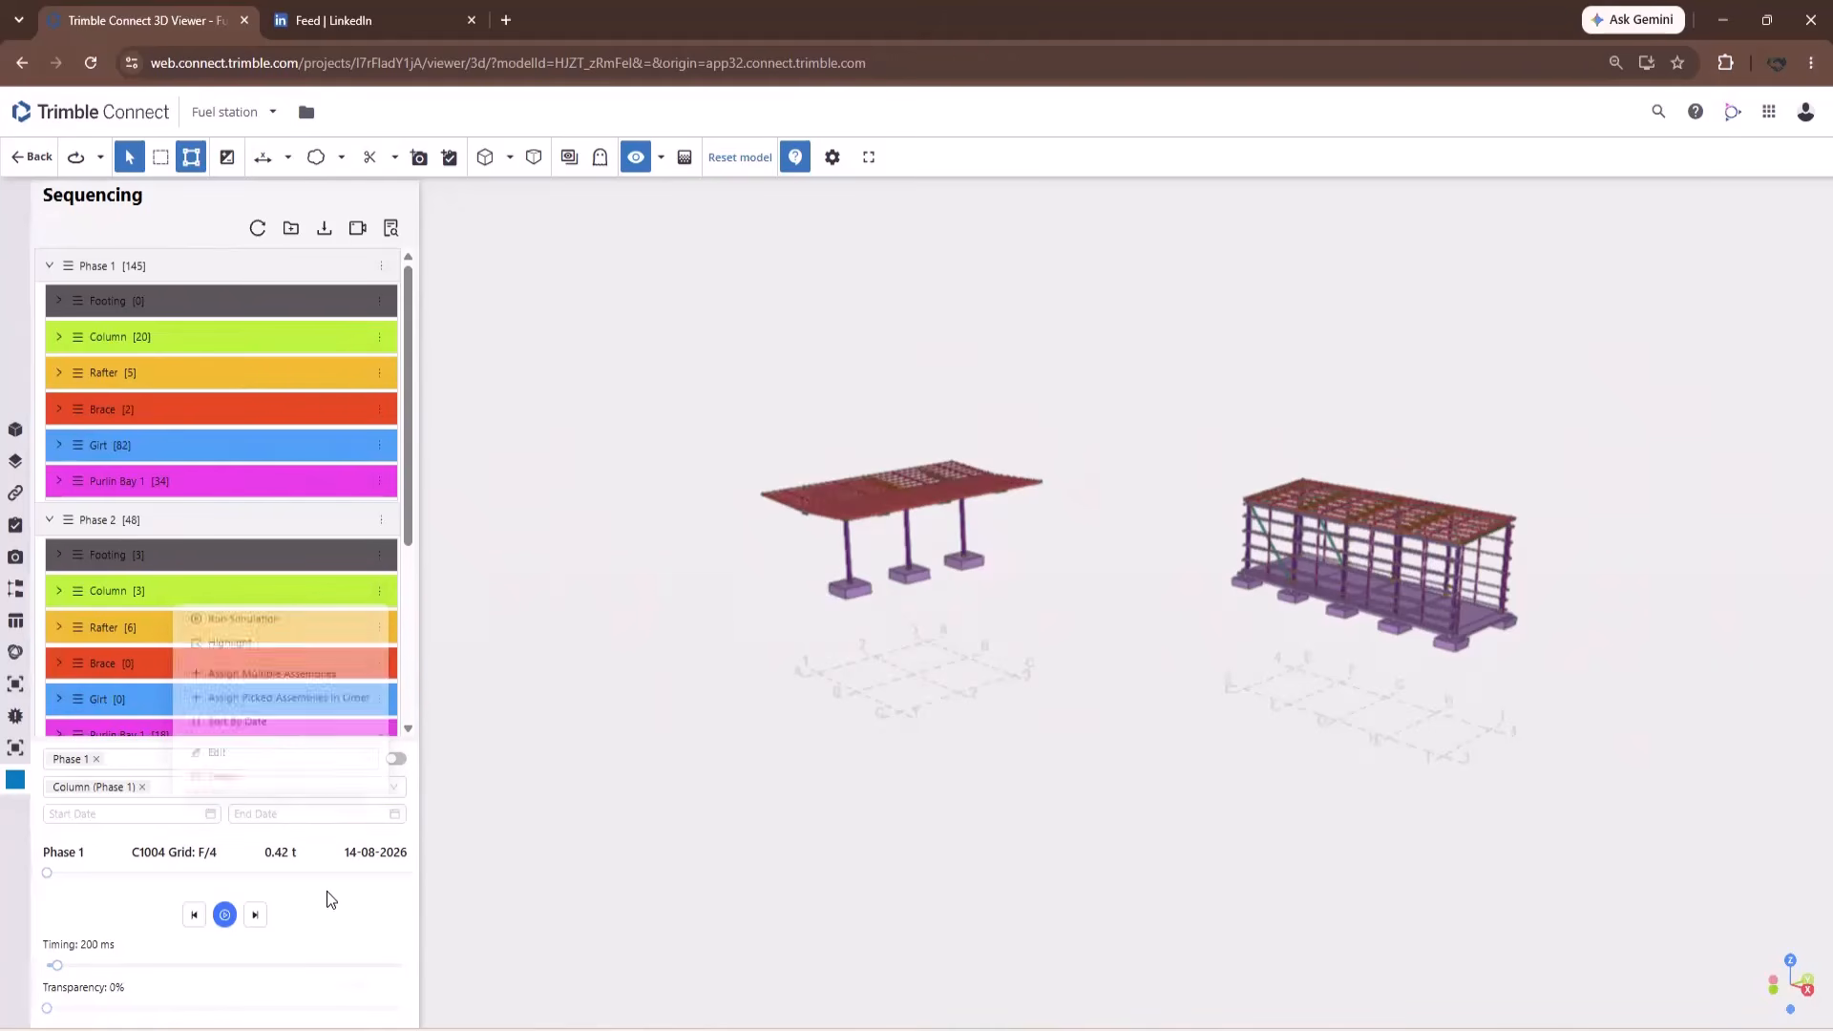
{"action": "left_click", "coordinate": [126, 761]}
{"action": "left_click", "coordinate": [74, 840]}
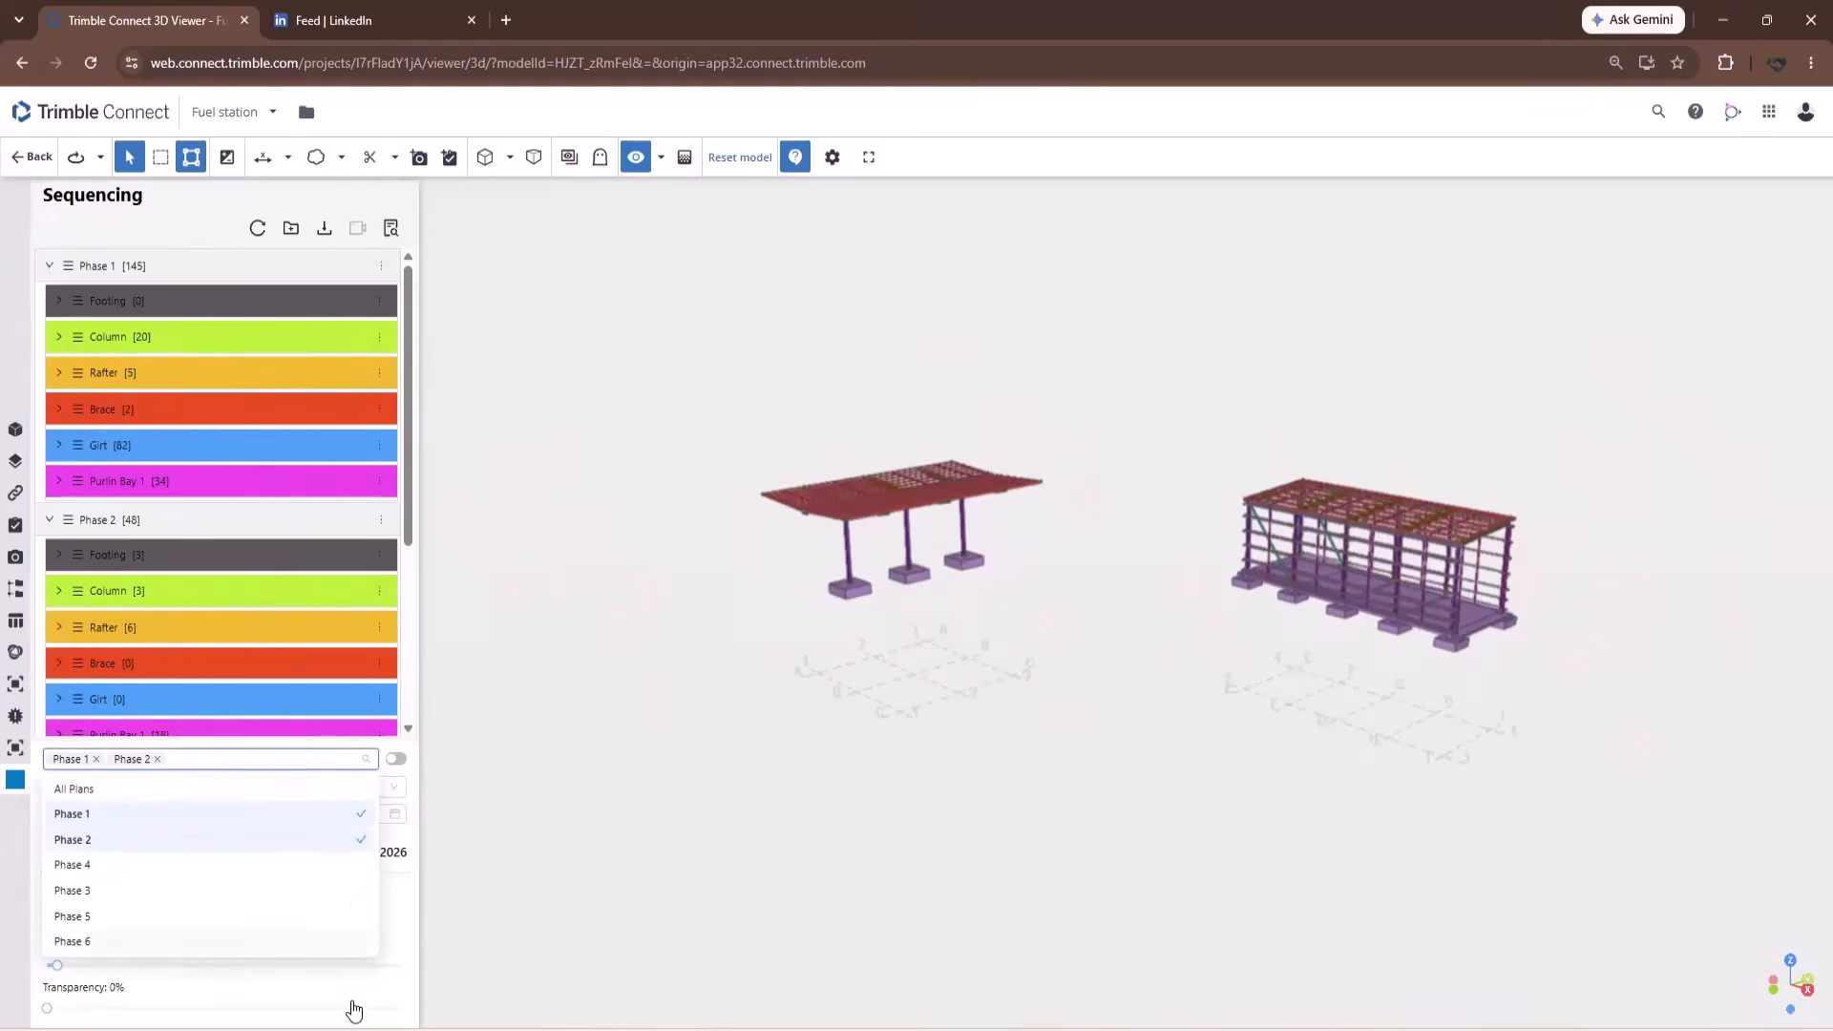
{"action": "left_click", "coordinate": [393, 945]}
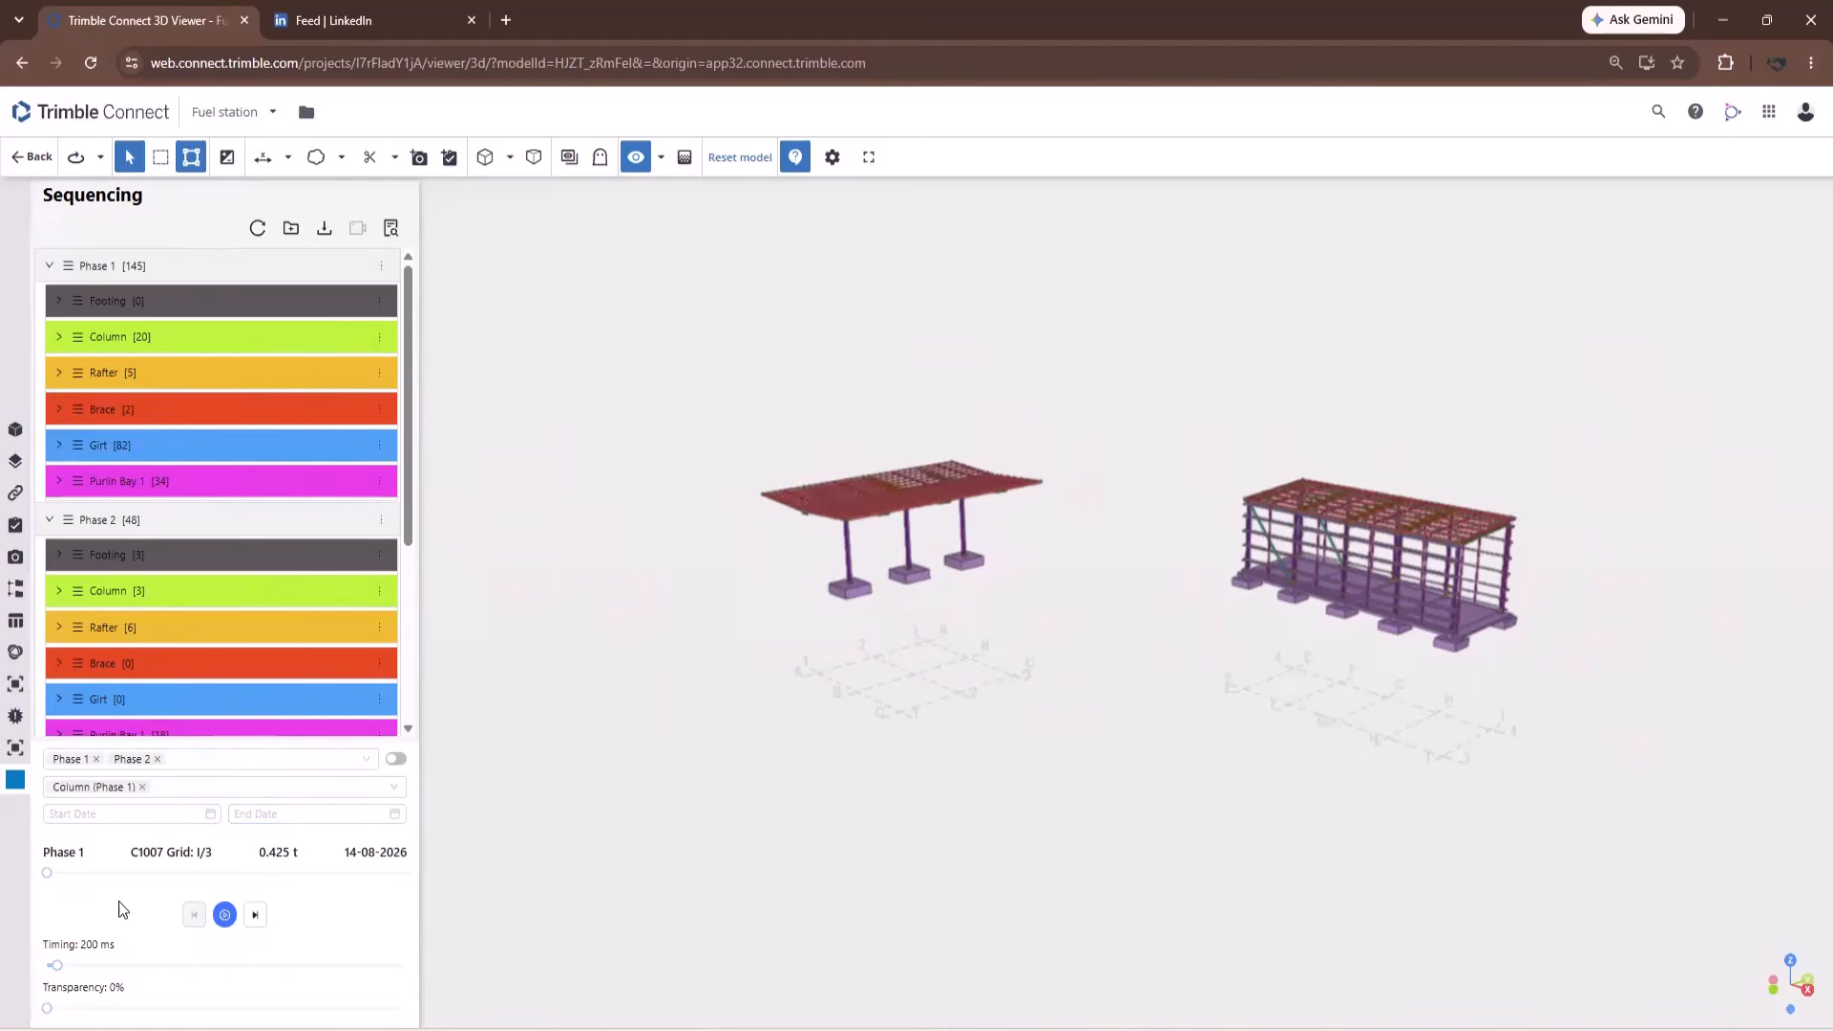
Set the model transparency to 20%.
{"action": "key", "text": "Tab"}
{"action": "left_click_drag", "start_coordinate": [47, 1009], "coordinate": [116, 1009]}
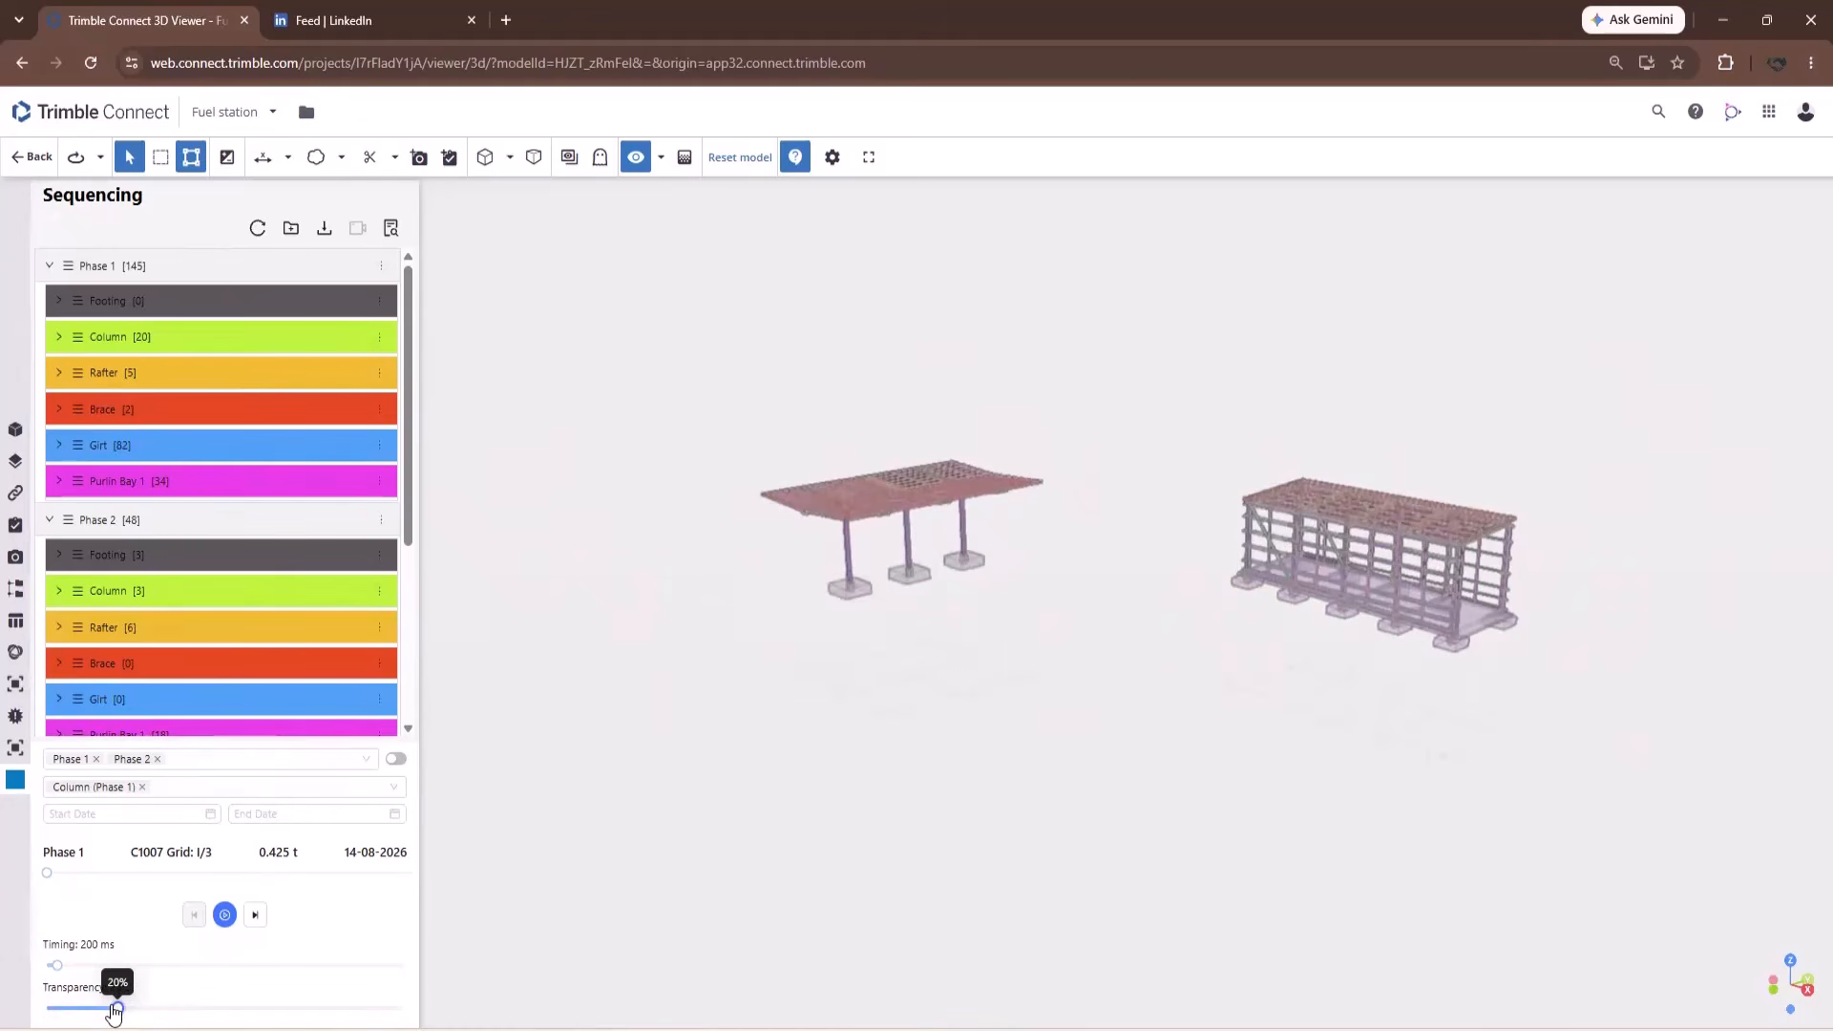
{"action": "left_click_drag", "start_coordinate": [1196, 382], "coordinate": [1018, 612]}
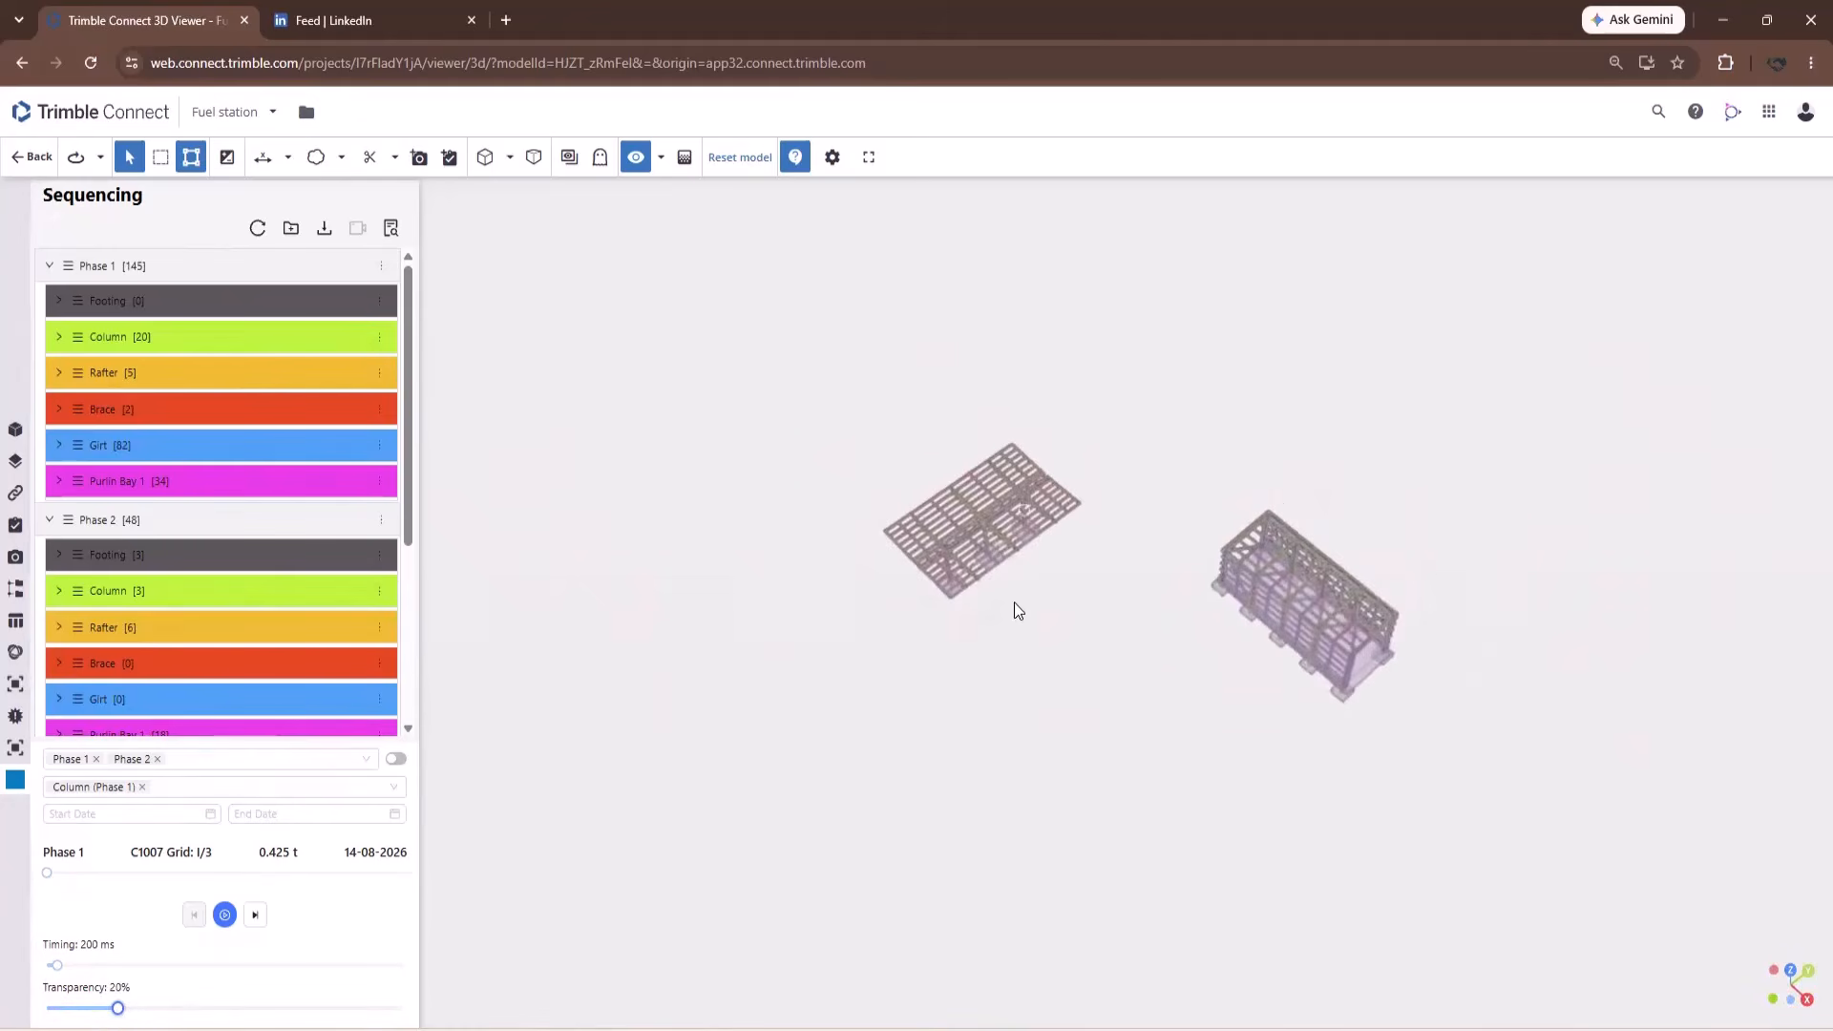
Run the Phase 2 Column simulation, then reset the model to its default view.
{"action": "left_click", "coordinate": [380, 594]}
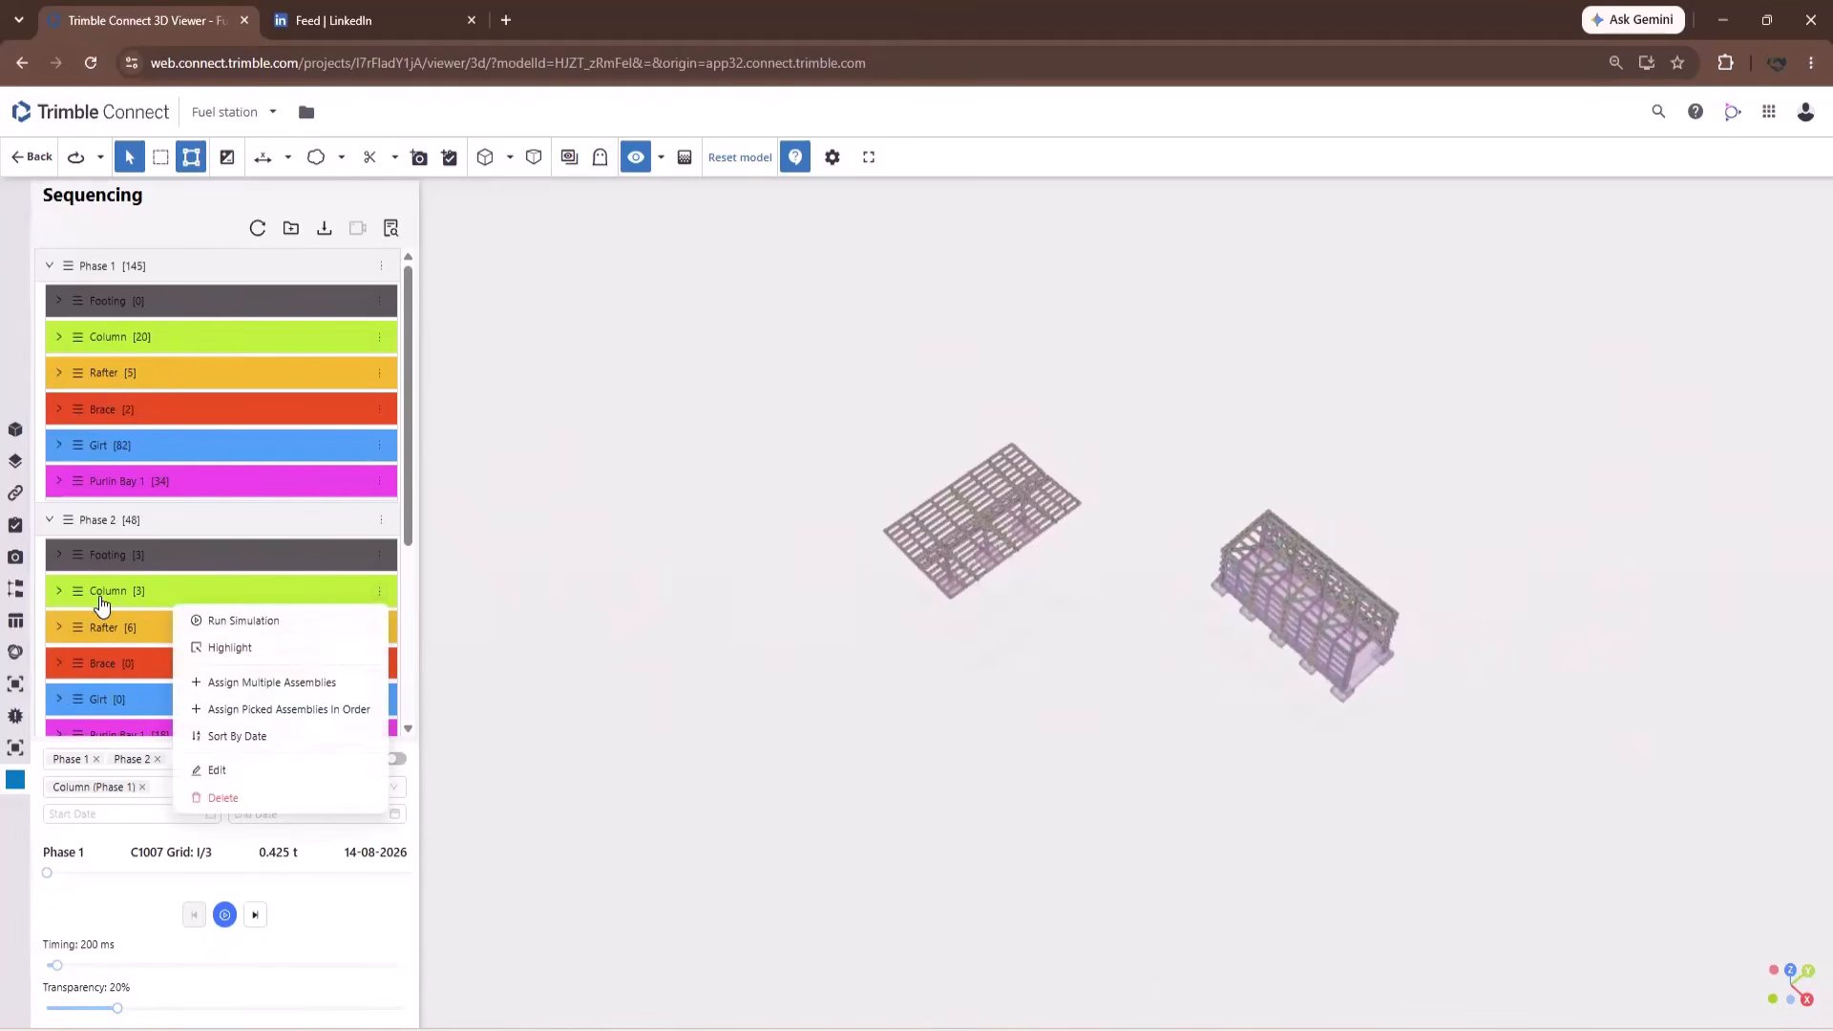
{"action": "left_click", "coordinate": [250, 620]}
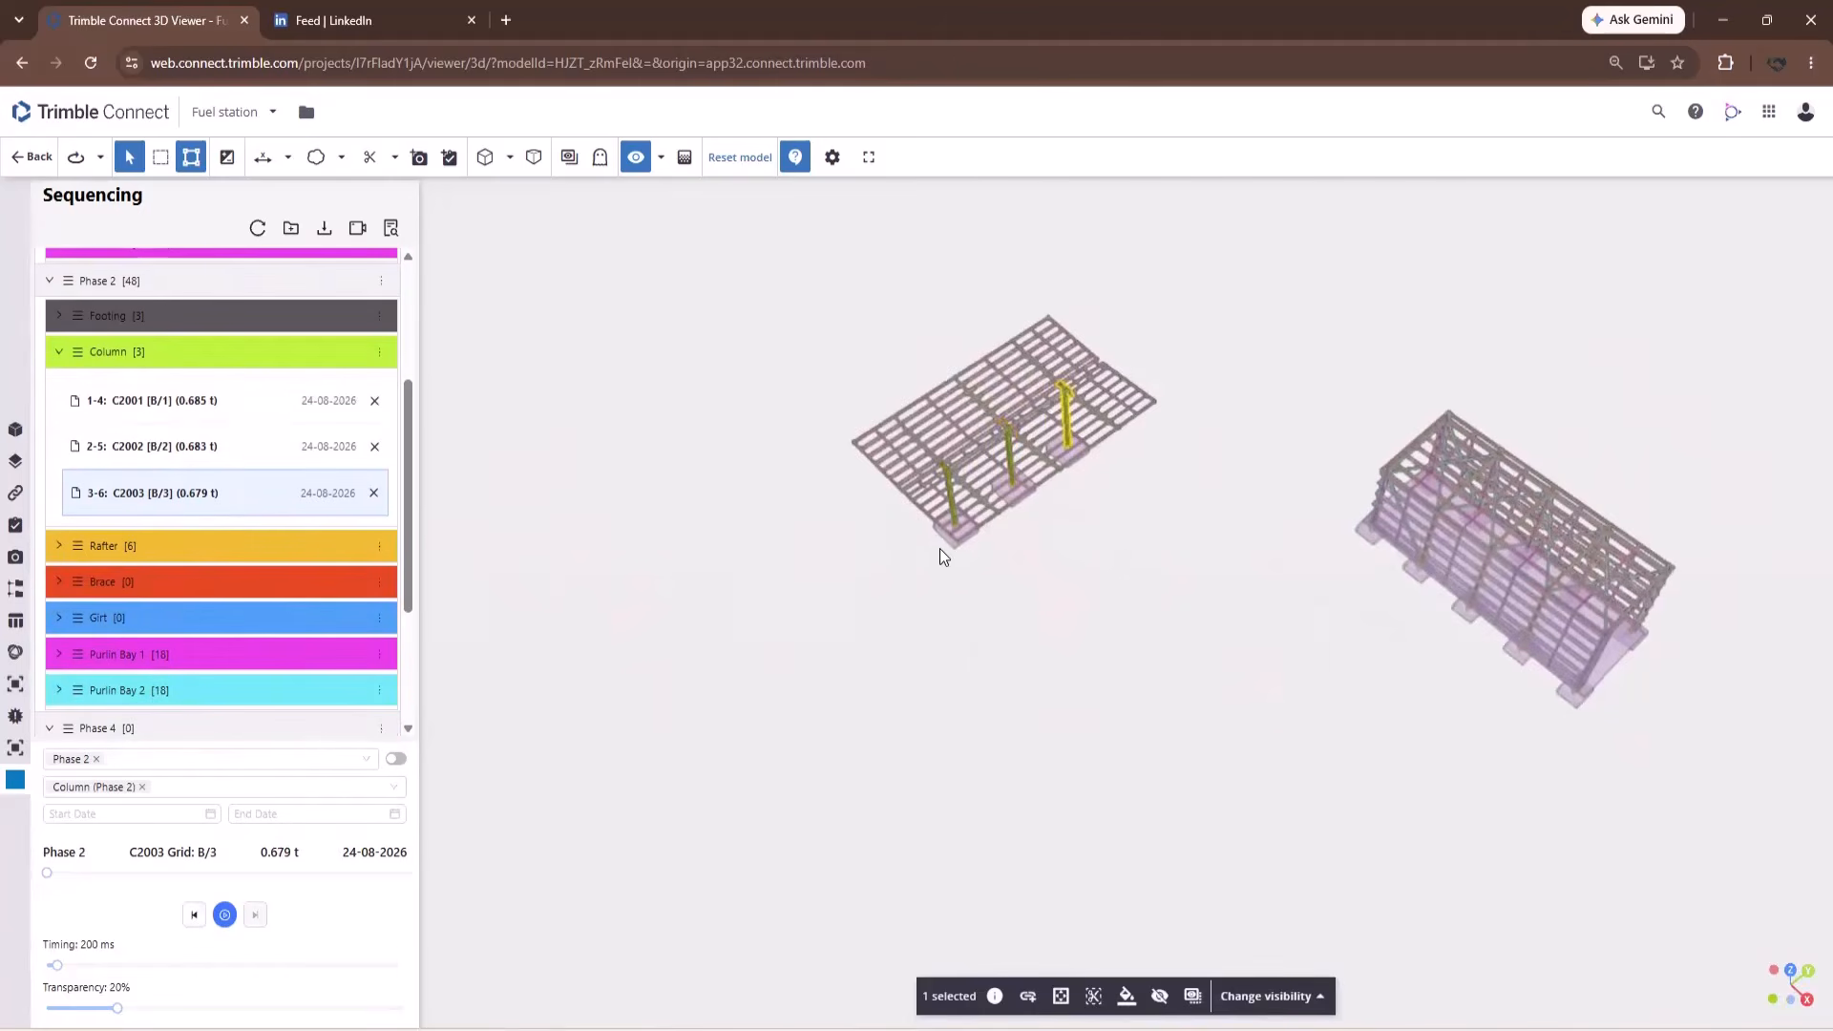
{"action": "left_click_drag", "start_coordinate": [888, 515], "coordinate": [874, 469]}
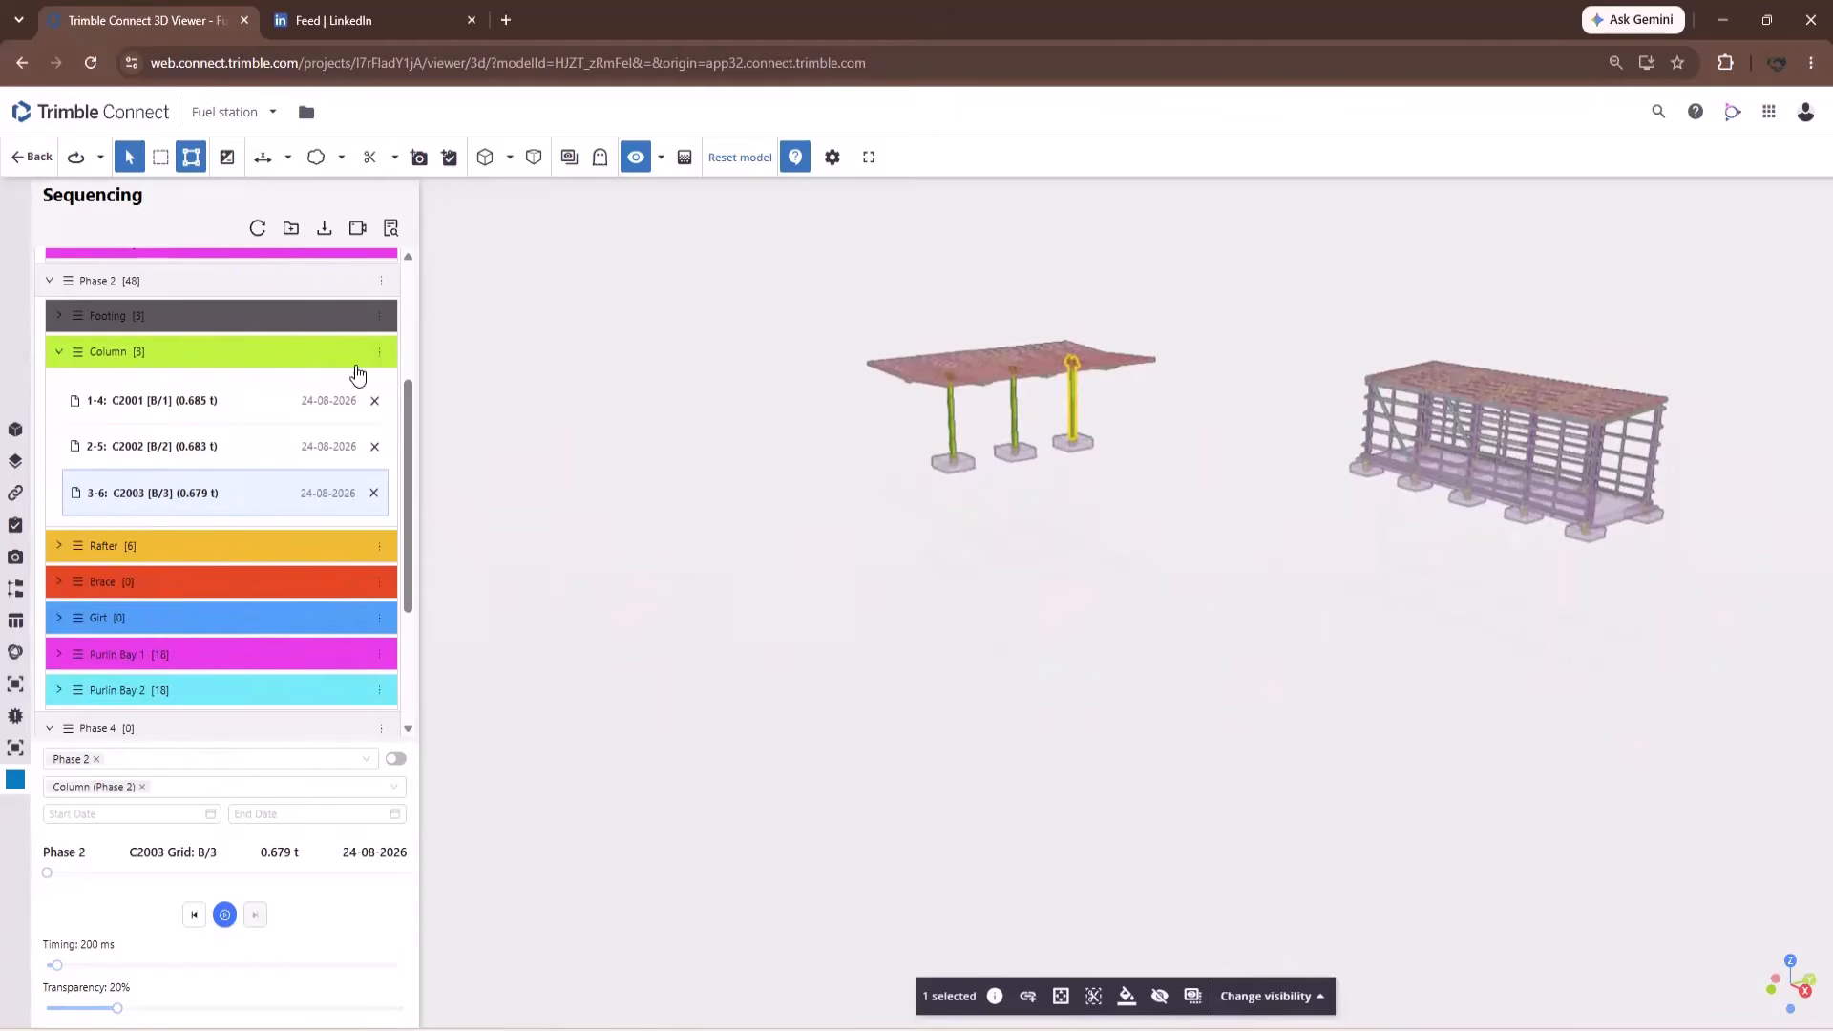
{"action": "scroll", "coordinate": [368, 487], "scroll_direction": "up", "scroll_amount": 3}
{"action": "left_click", "coordinate": [382, 524]}
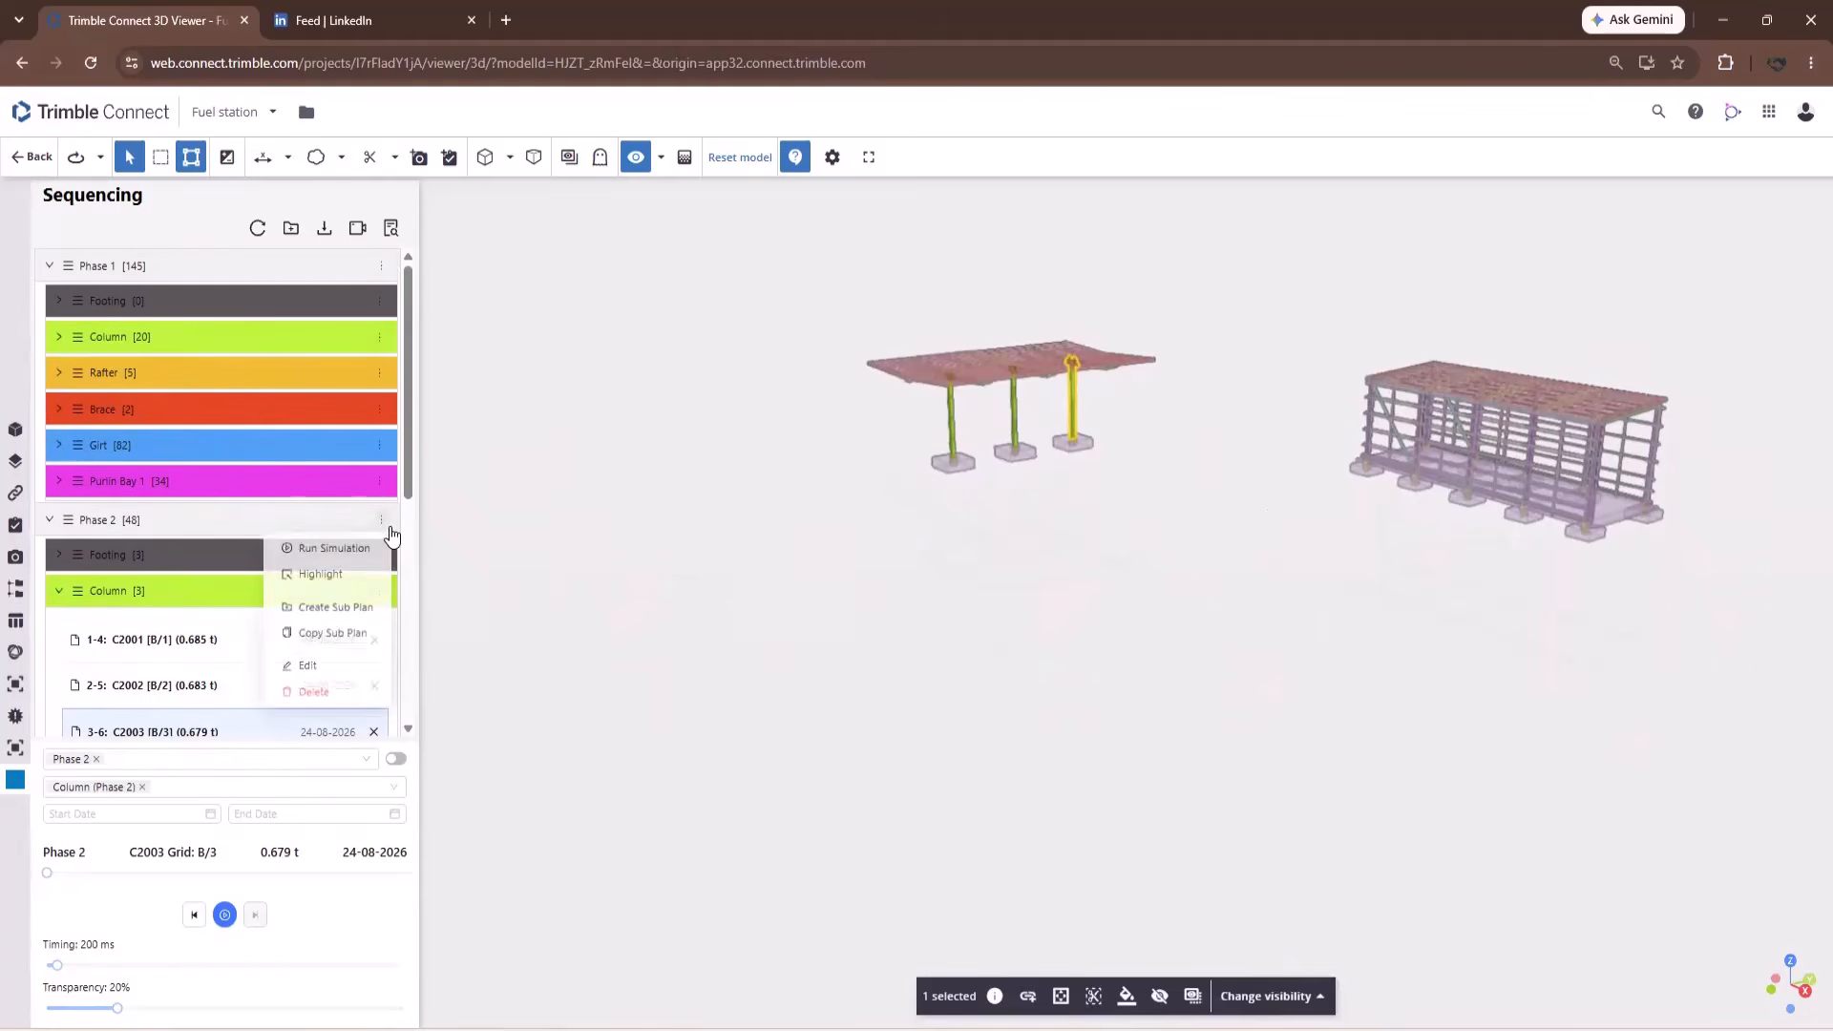
{"action": "left_click", "coordinate": [741, 159]}
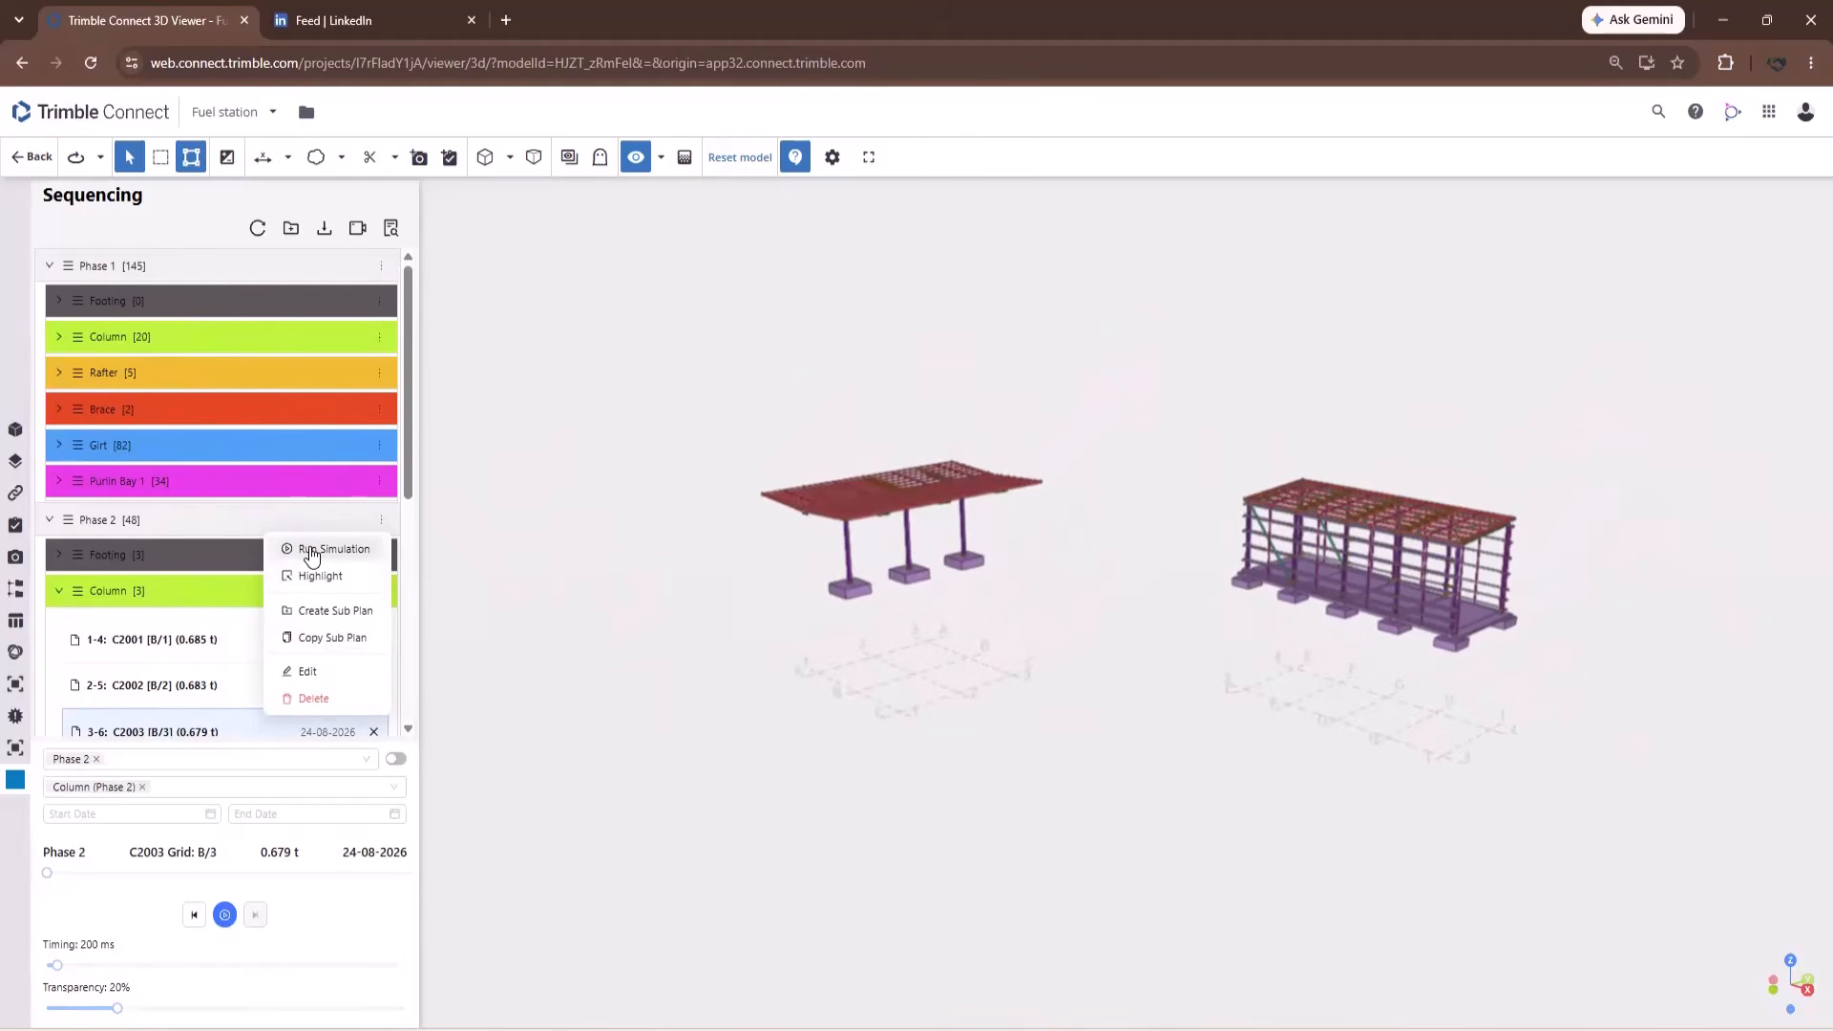
Run the Phase 2 simulation through to its final item, 18-36 P2005.
{"action": "left_click", "coordinate": [311, 552]}
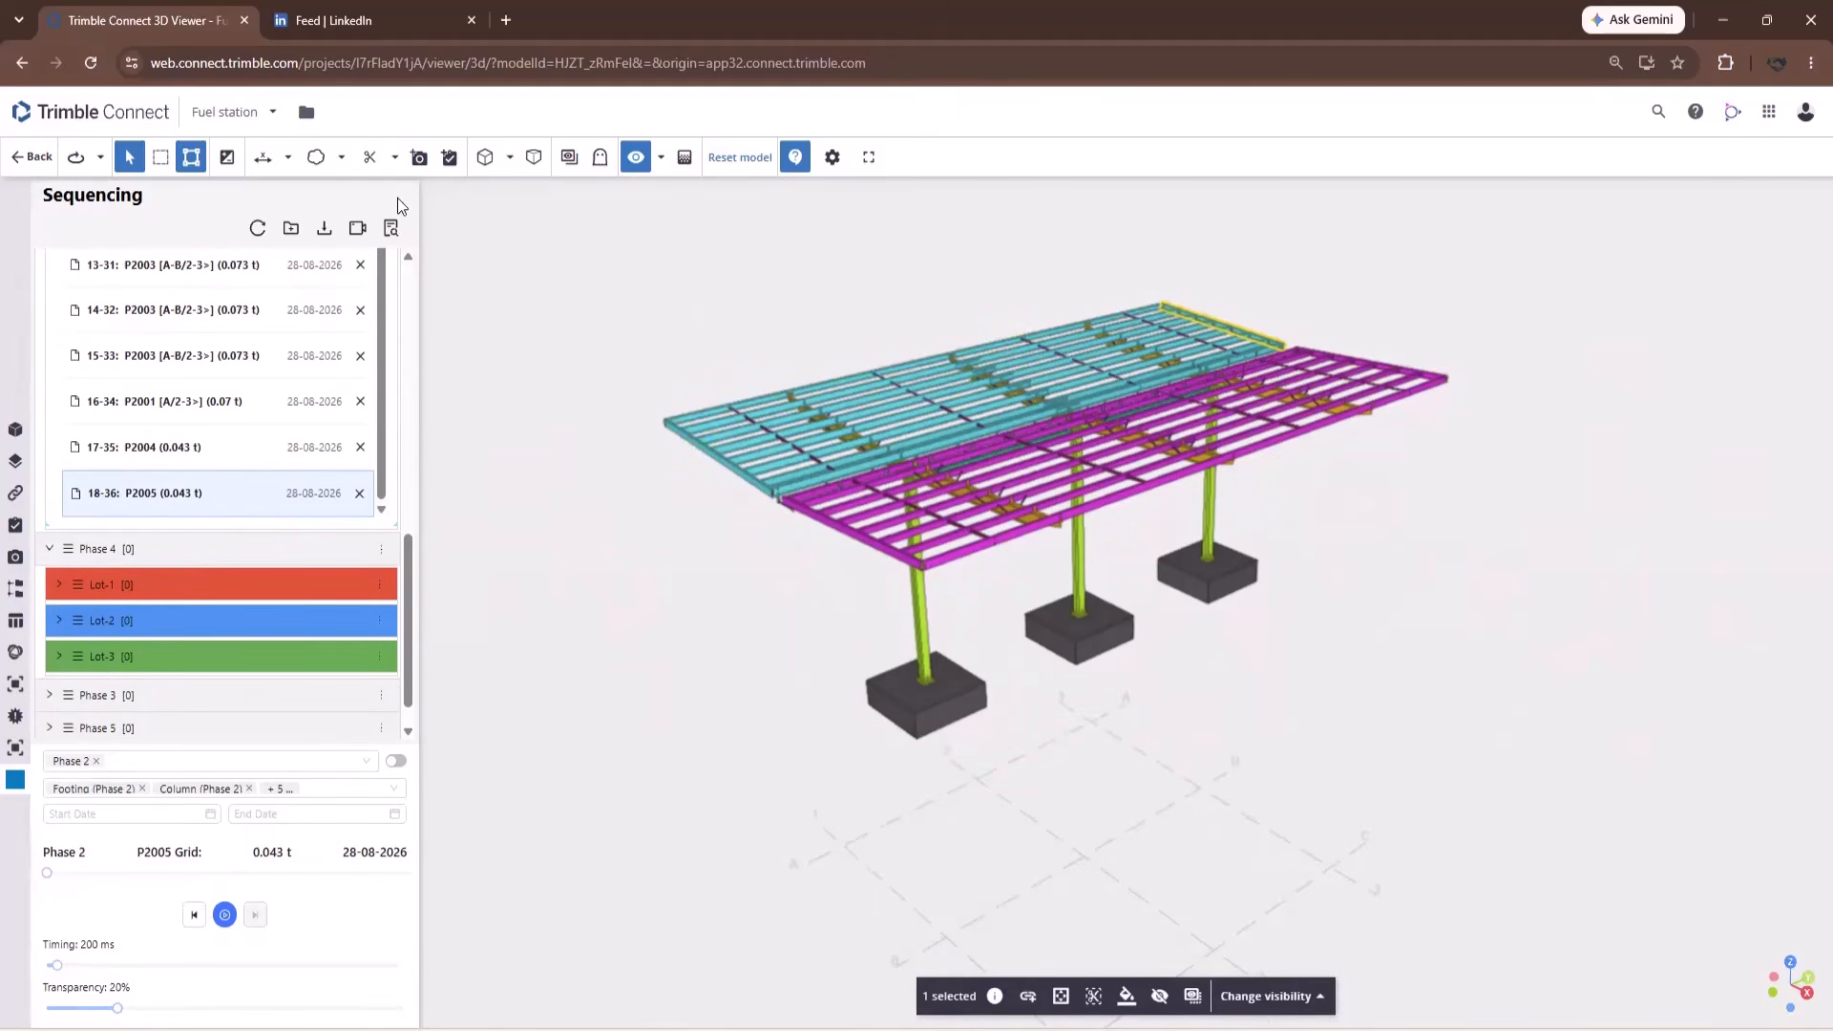
Export the simulation as an MP4 video and open SequencePlanner_Simulation in Media Player.
{"action": "left_click", "coordinate": [359, 234]}
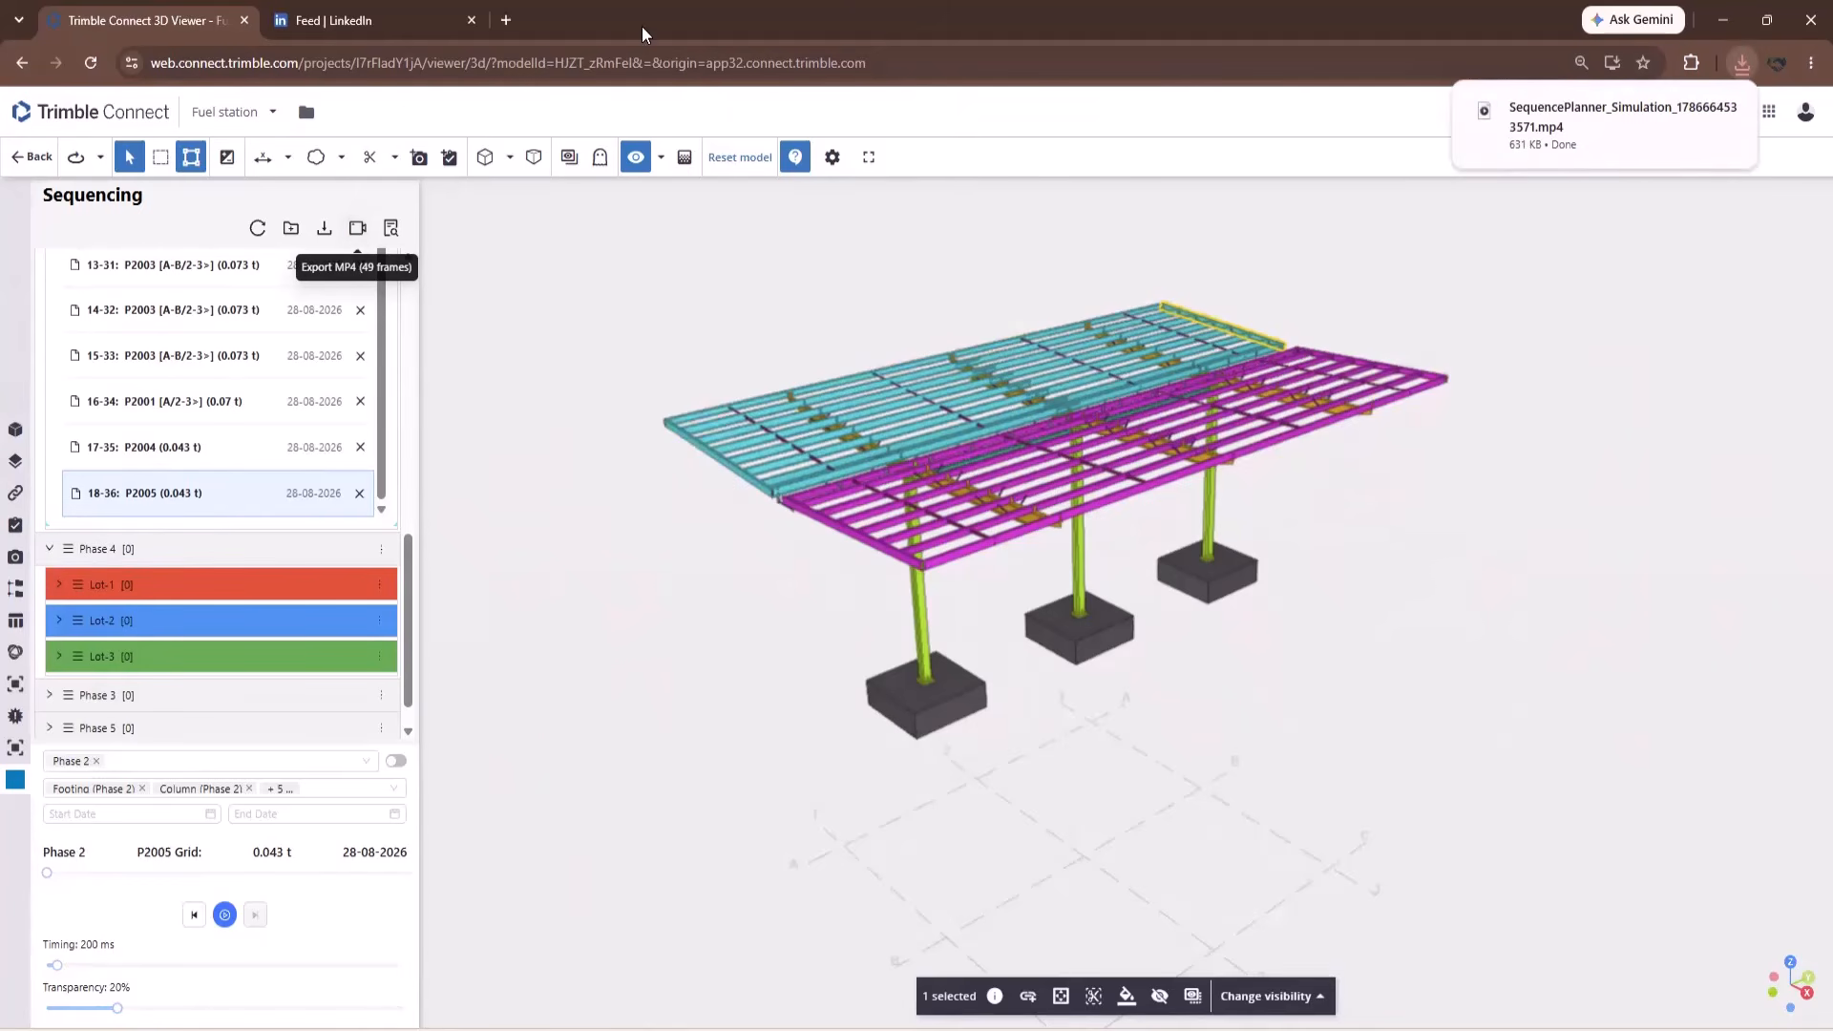
{"action": "mouse_move", "coordinate": [1580, 116]}
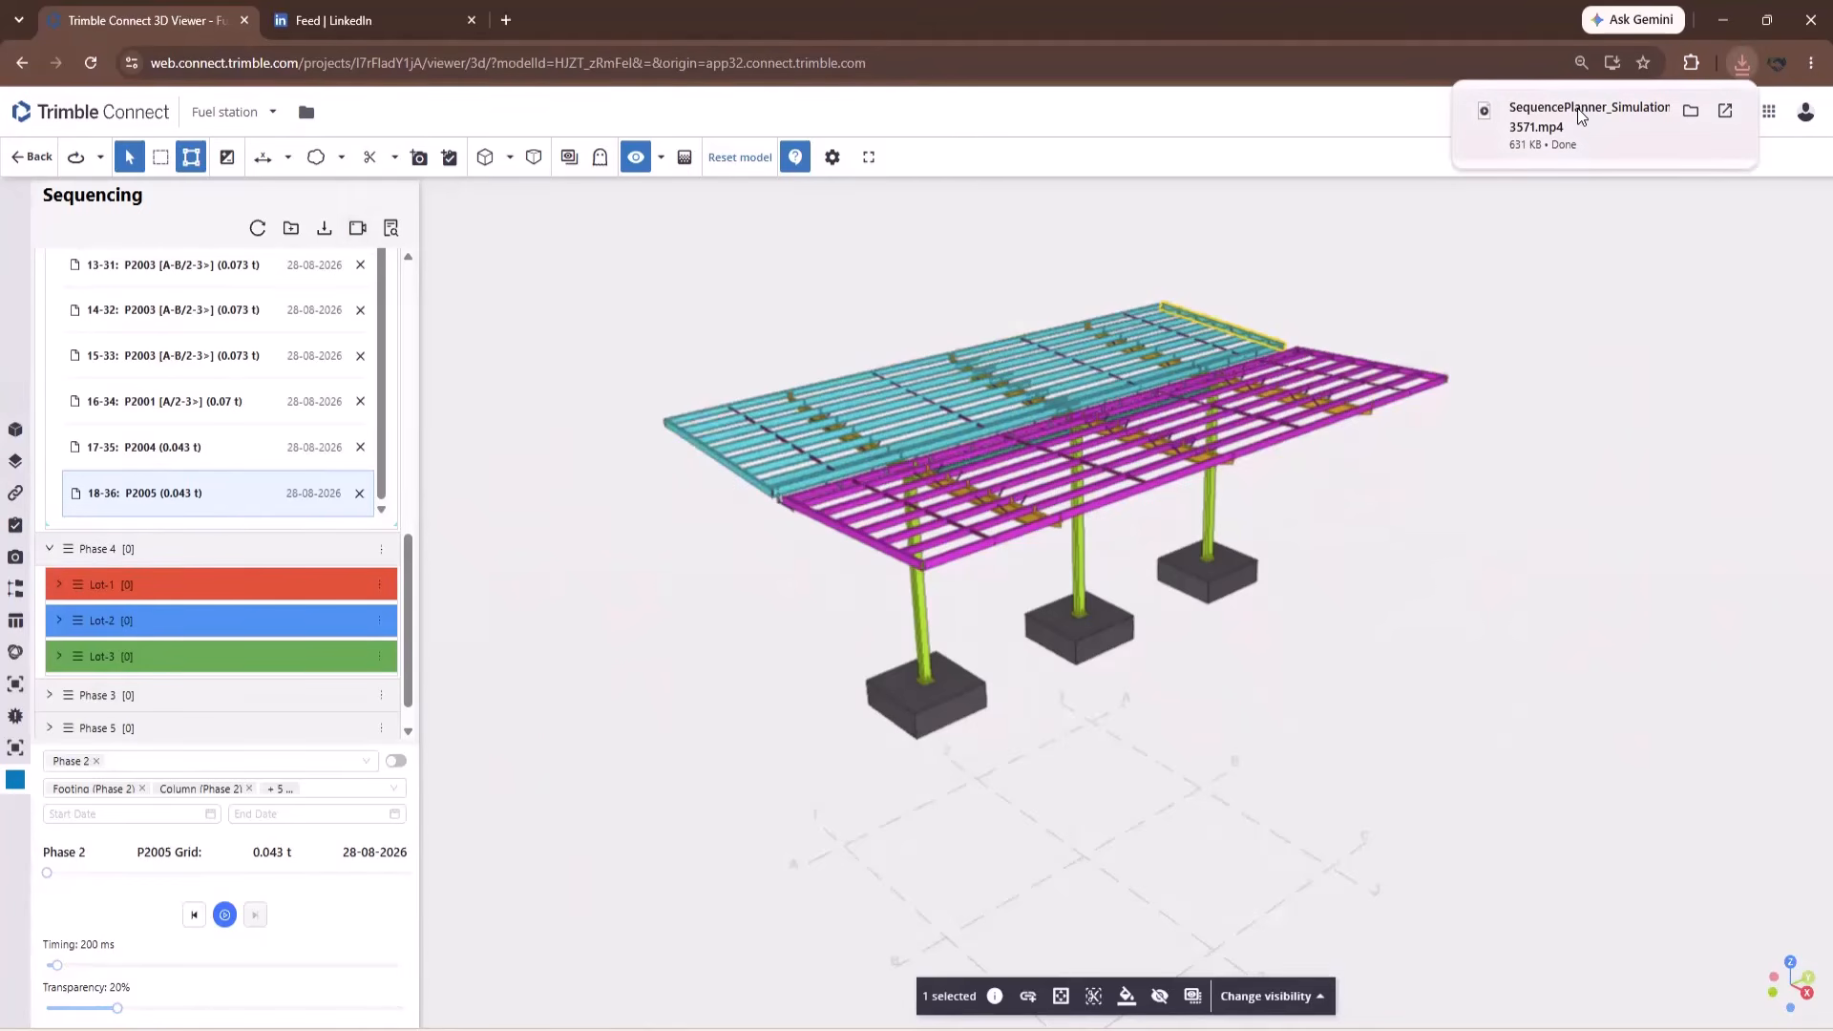
{"action": "left_click", "coordinate": [1581, 116]}
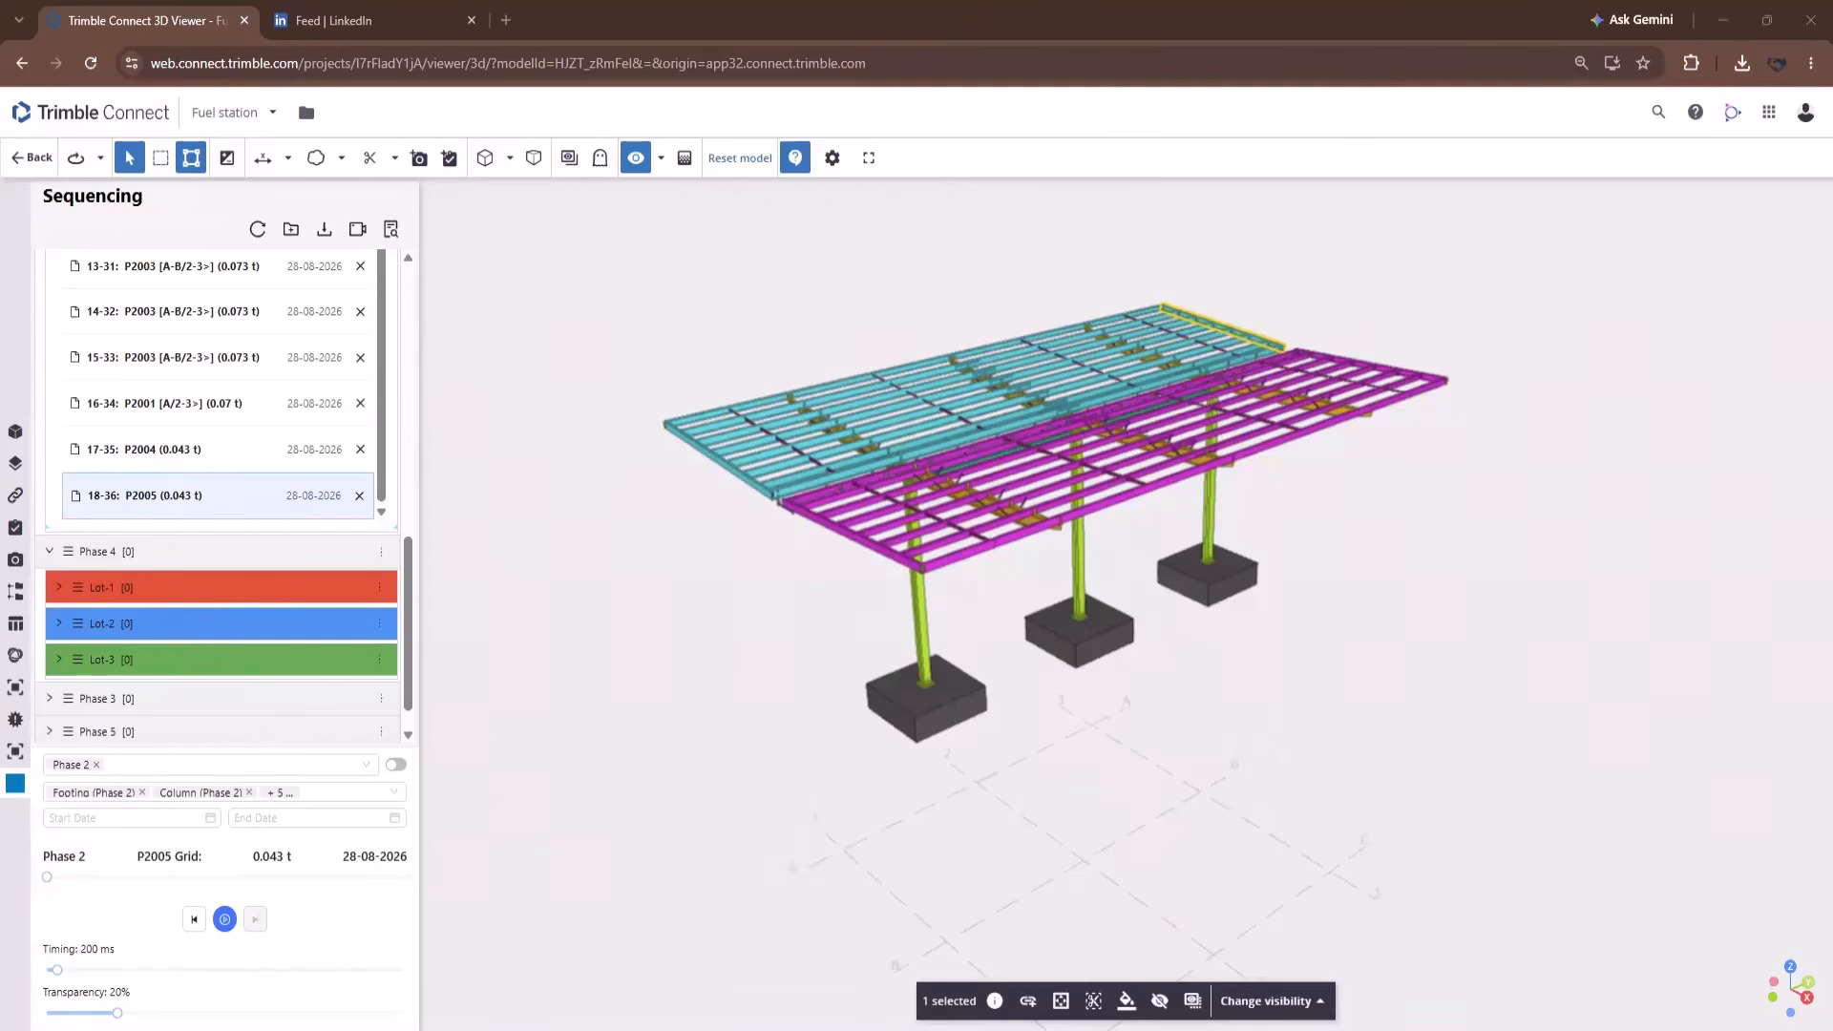
In the Excel export settings, remove Phases 3, 4, 5 and 6 from the plans.
{"action": "left_click", "coordinate": [325, 235]}
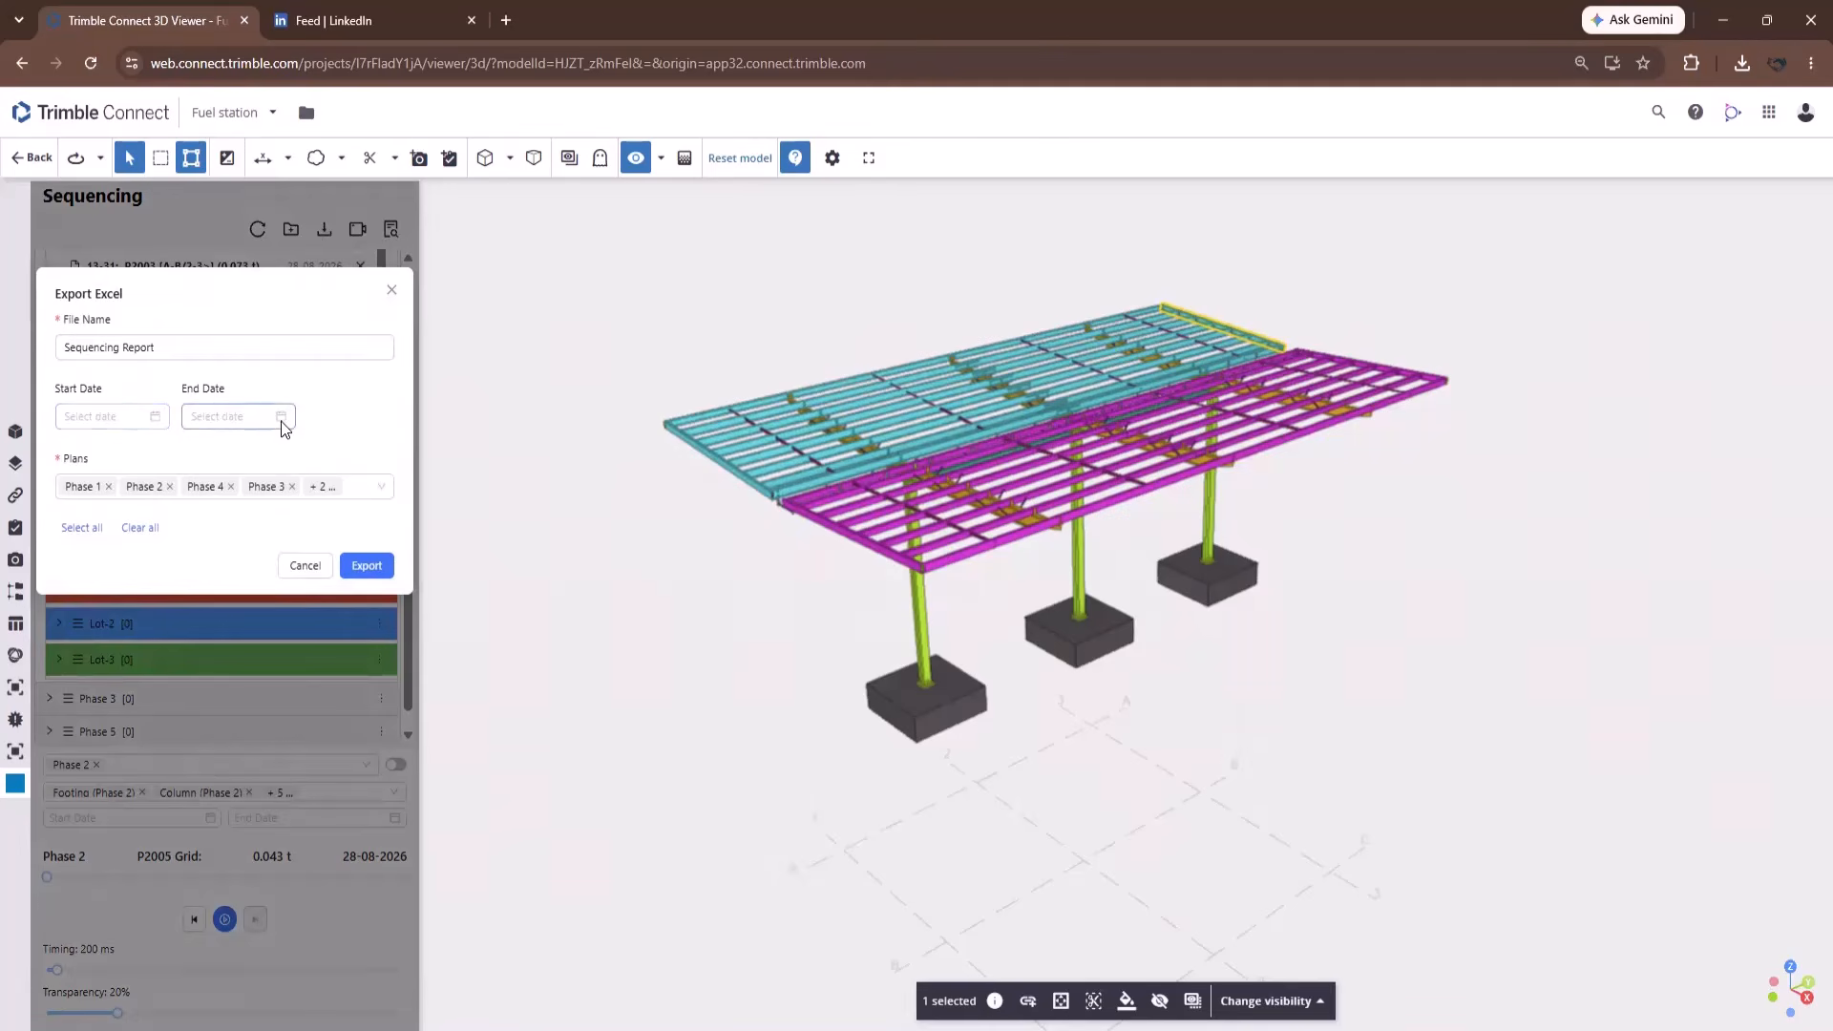
{"action": "left_click", "coordinate": [162, 346]}
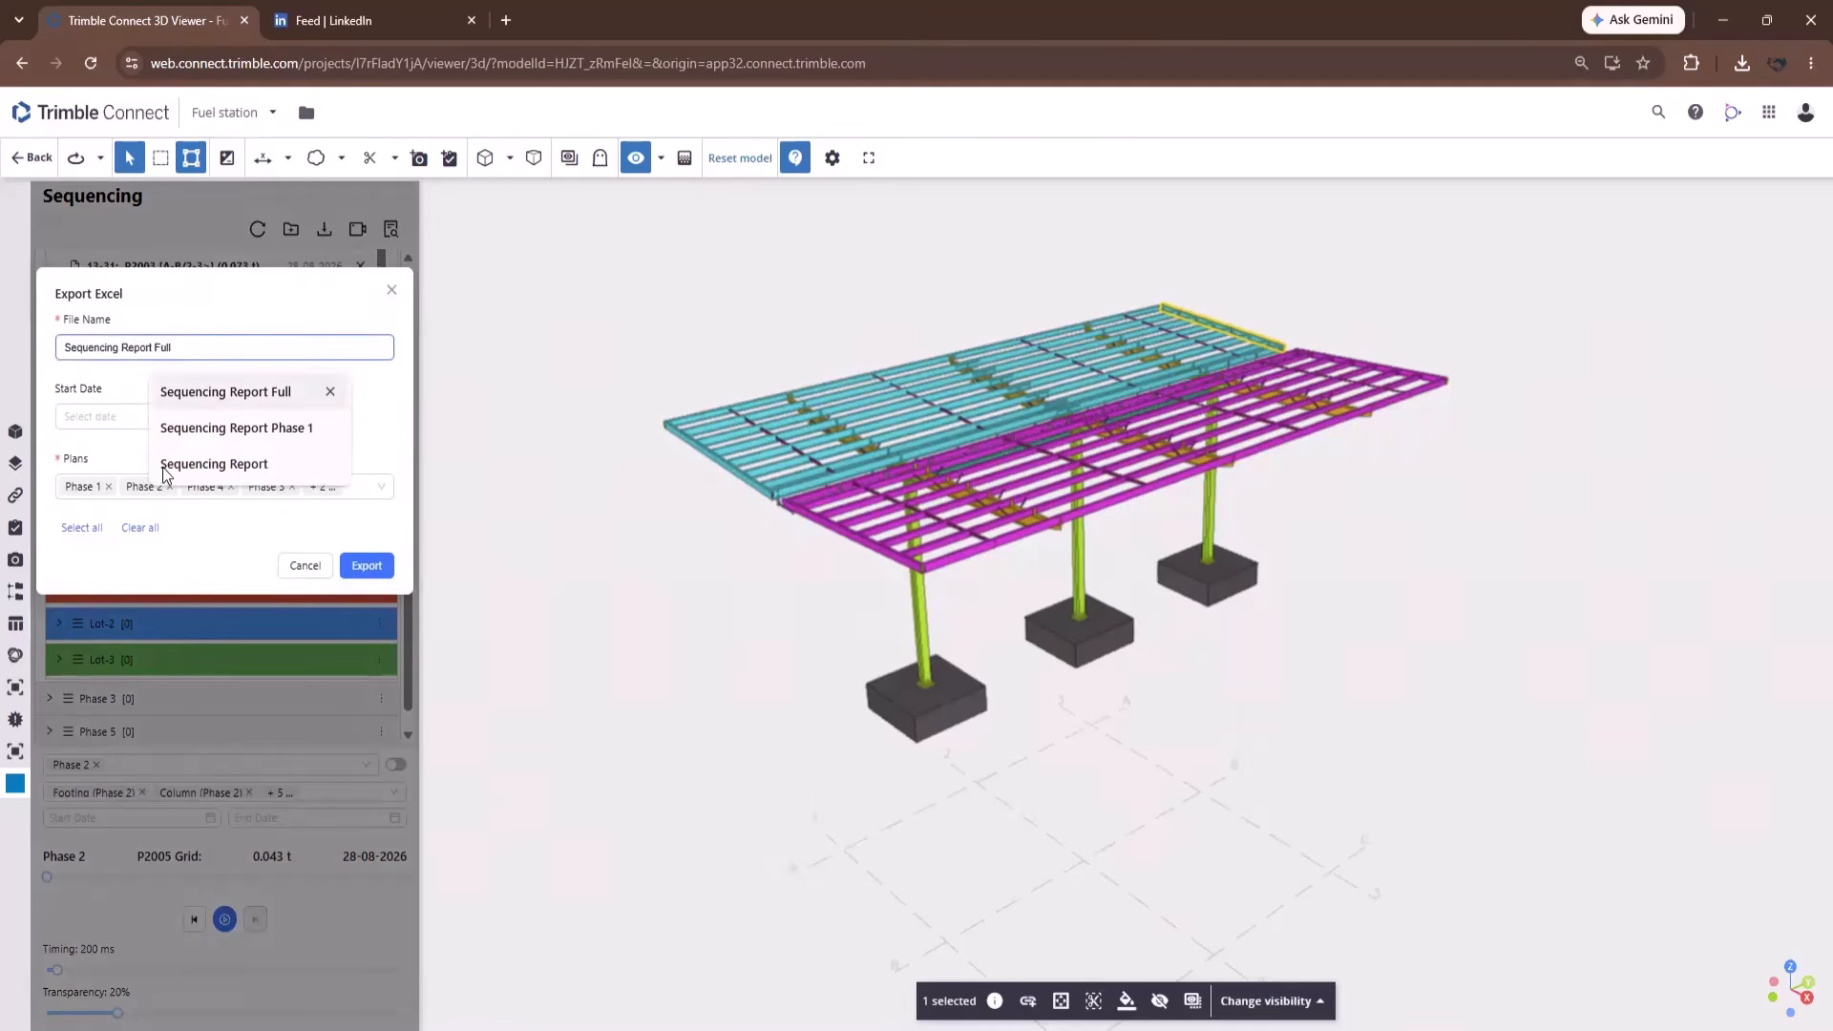
{"action": "left_click", "coordinate": [299, 277]}
{"action": "left_click", "coordinate": [231, 487]}
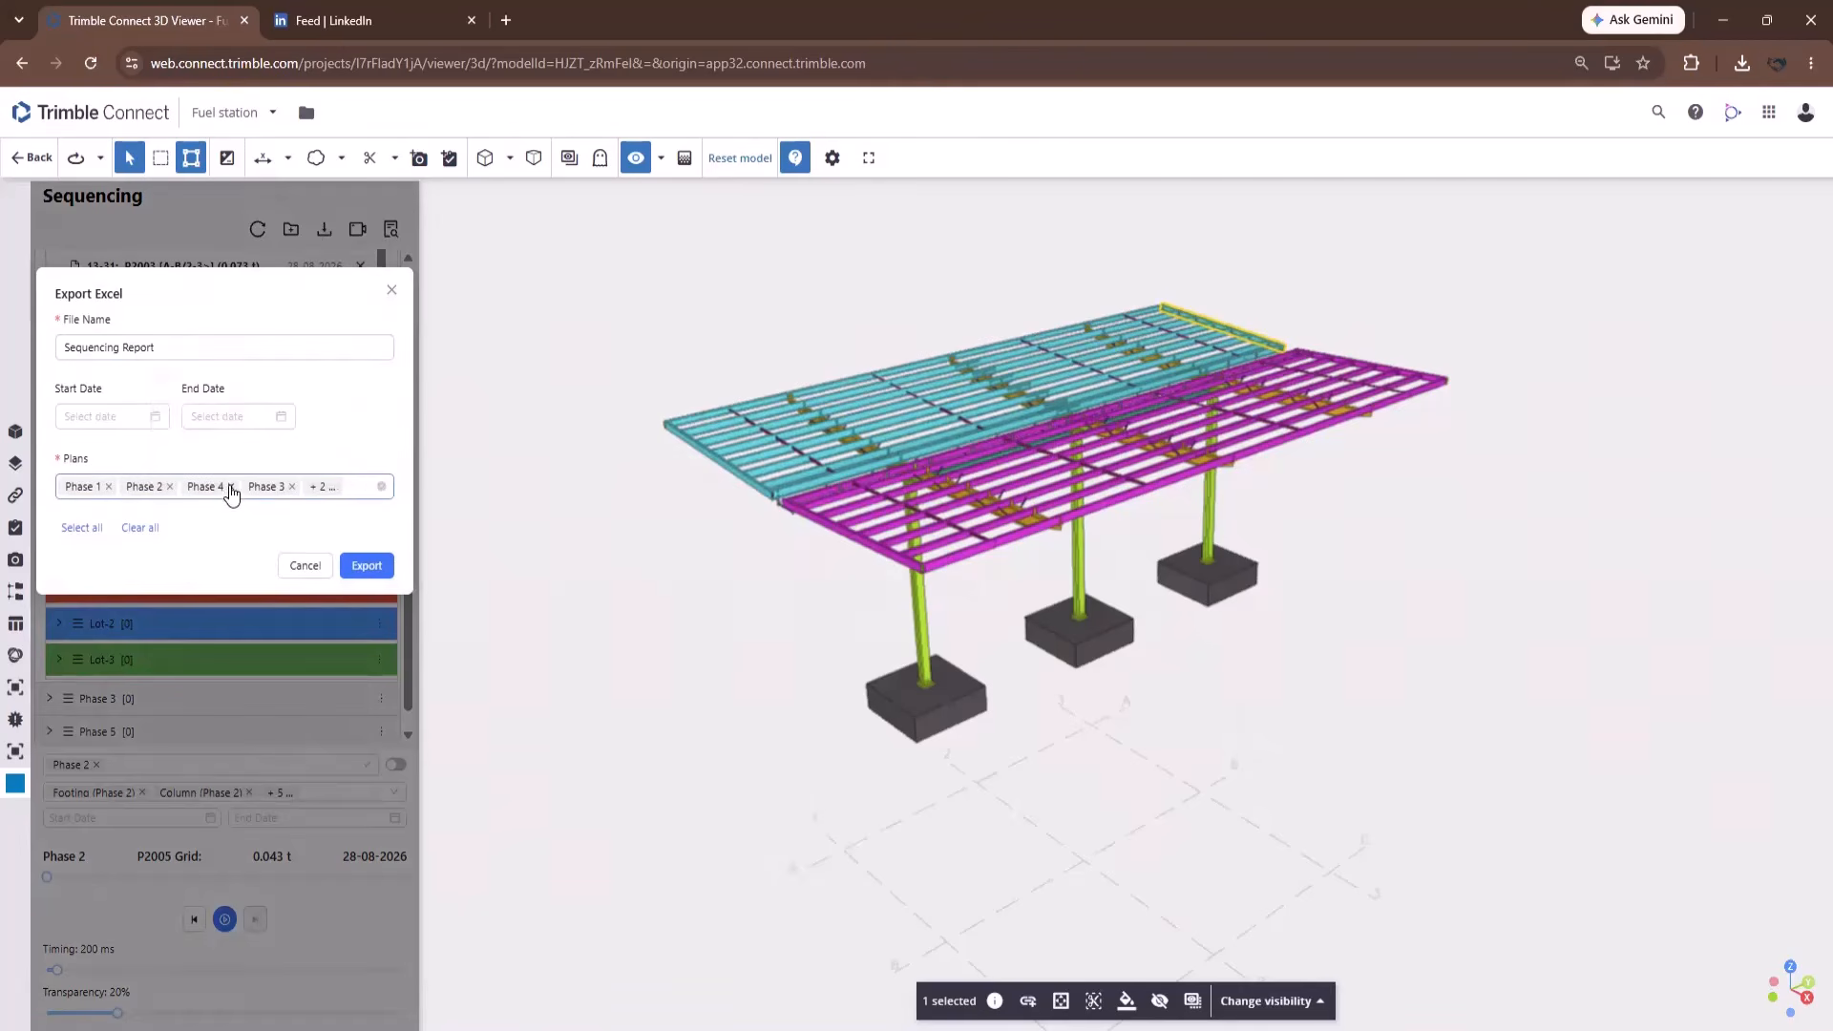
{"action": "left_click", "coordinate": [231, 487]}
{"action": "left_click", "coordinate": [231, 487]}
{"action": "left_click", "coordinate": [231, 487]}
Name the report 'Sequencing Report Phase 1 & 2', export it, and open it in Excel.
{"action": "left_click", "coordinate": [124, 419]}
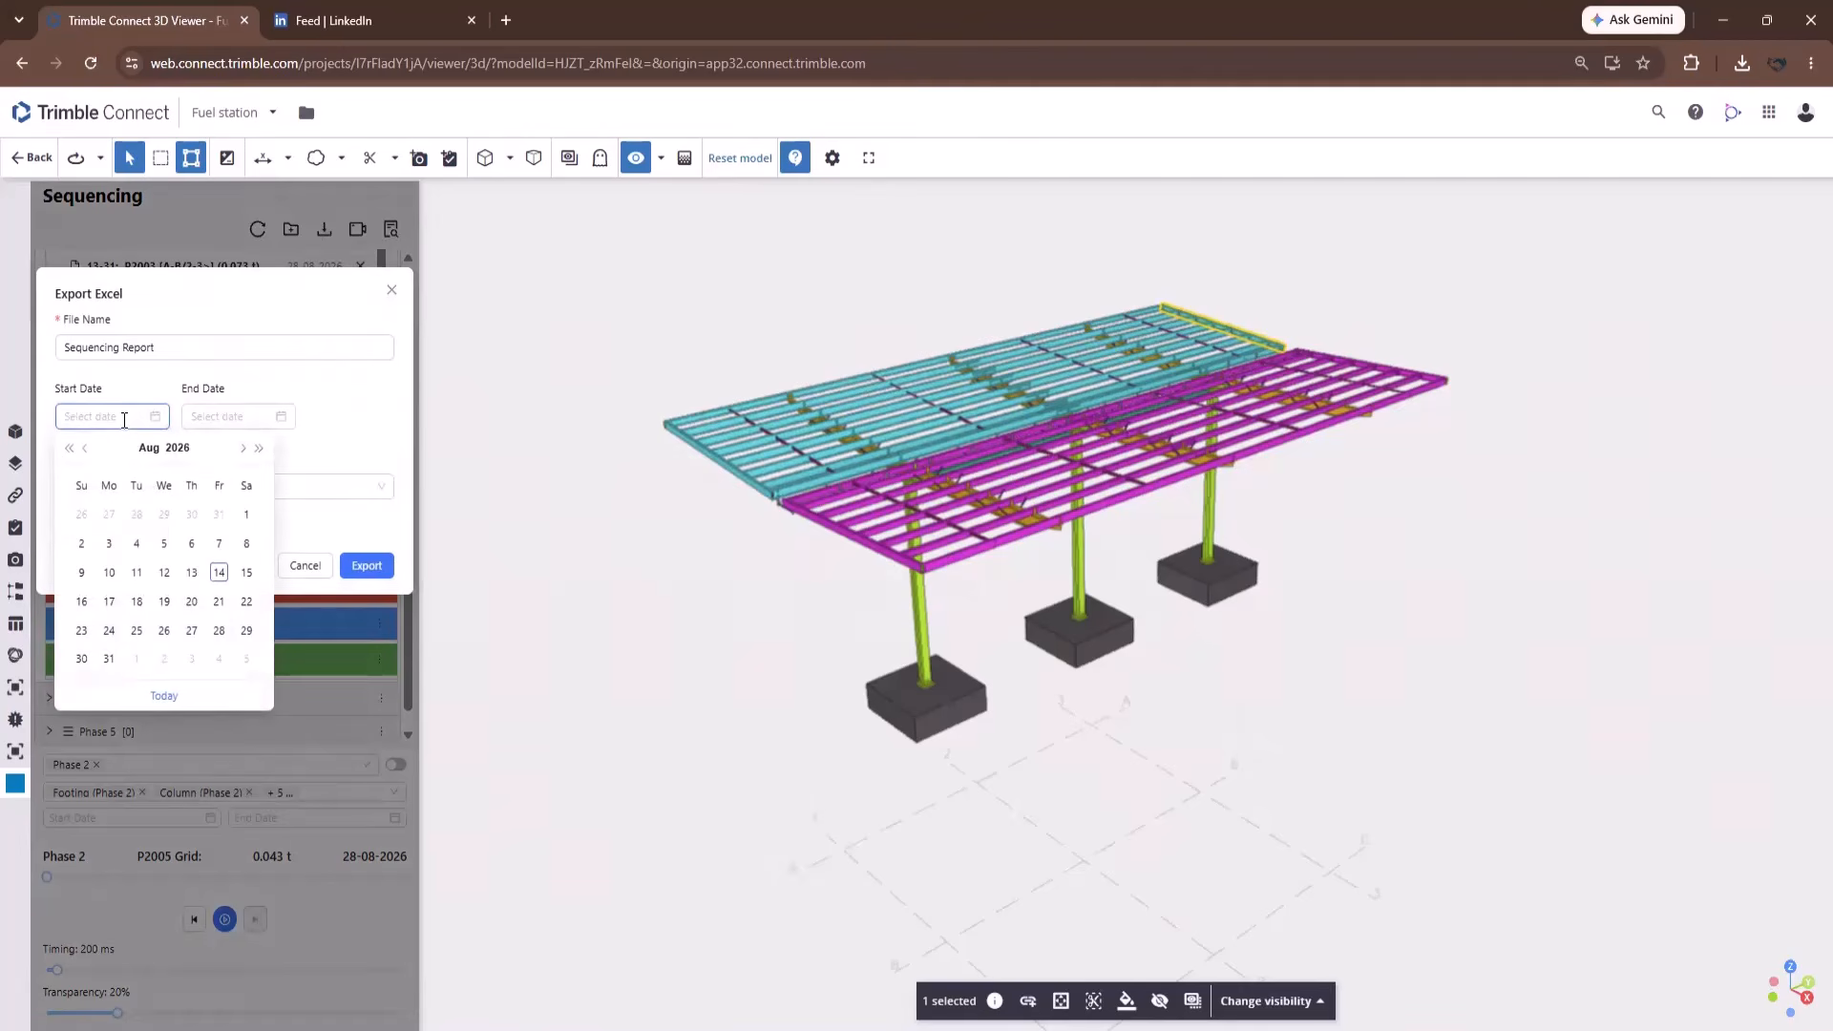
{"action": "left_click", "coordinate": [187, 351]}
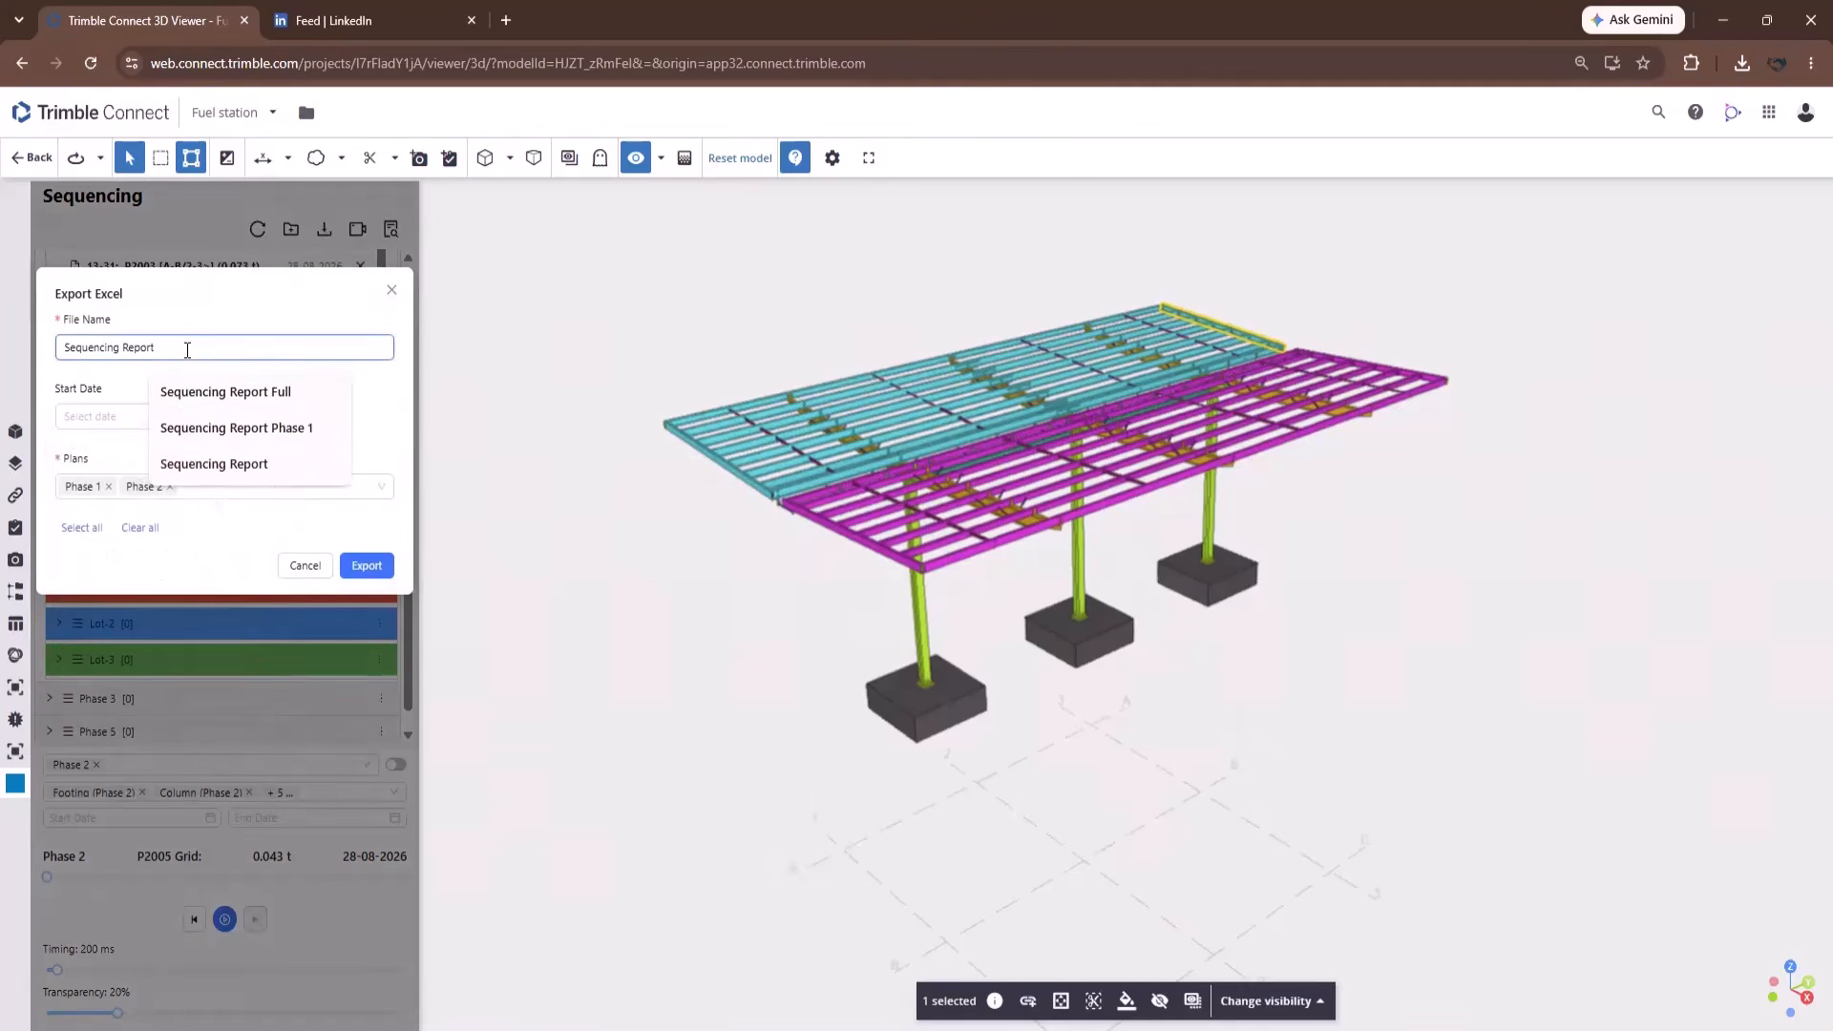
{"action": "type", "text": "Phase"}
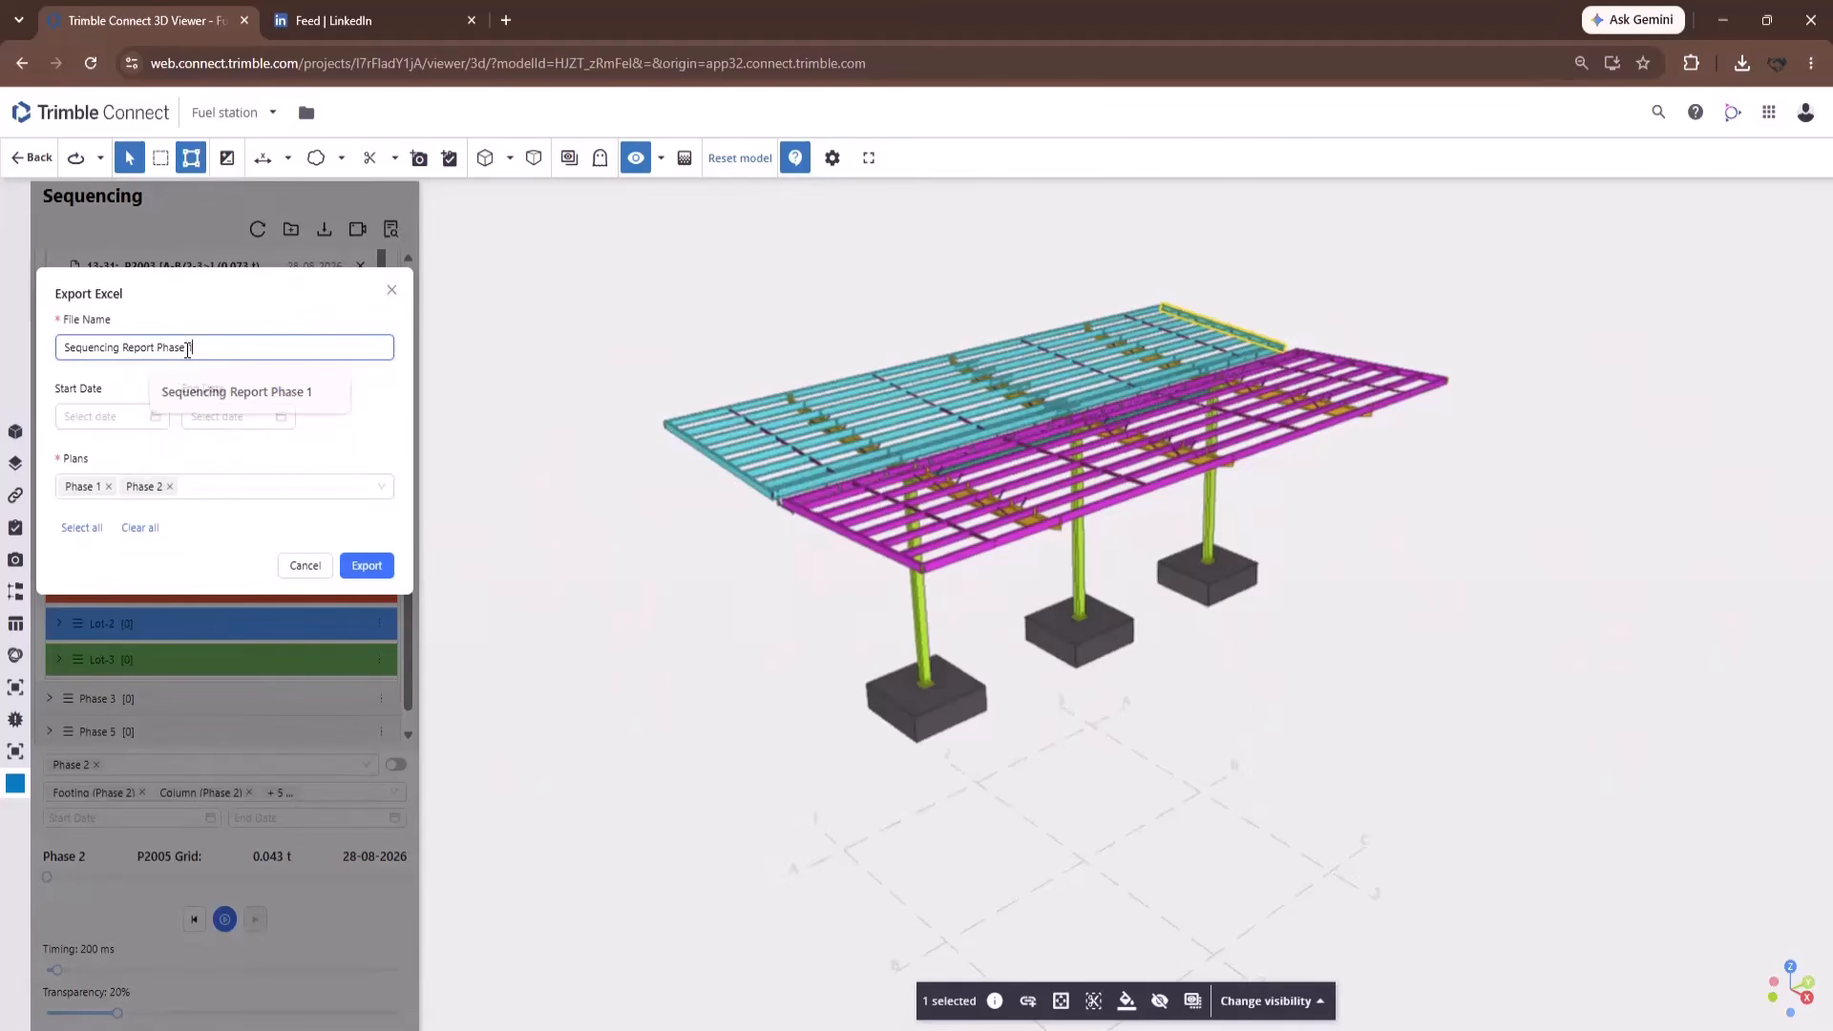
{"action": "type", "text": " 1 & 2"}
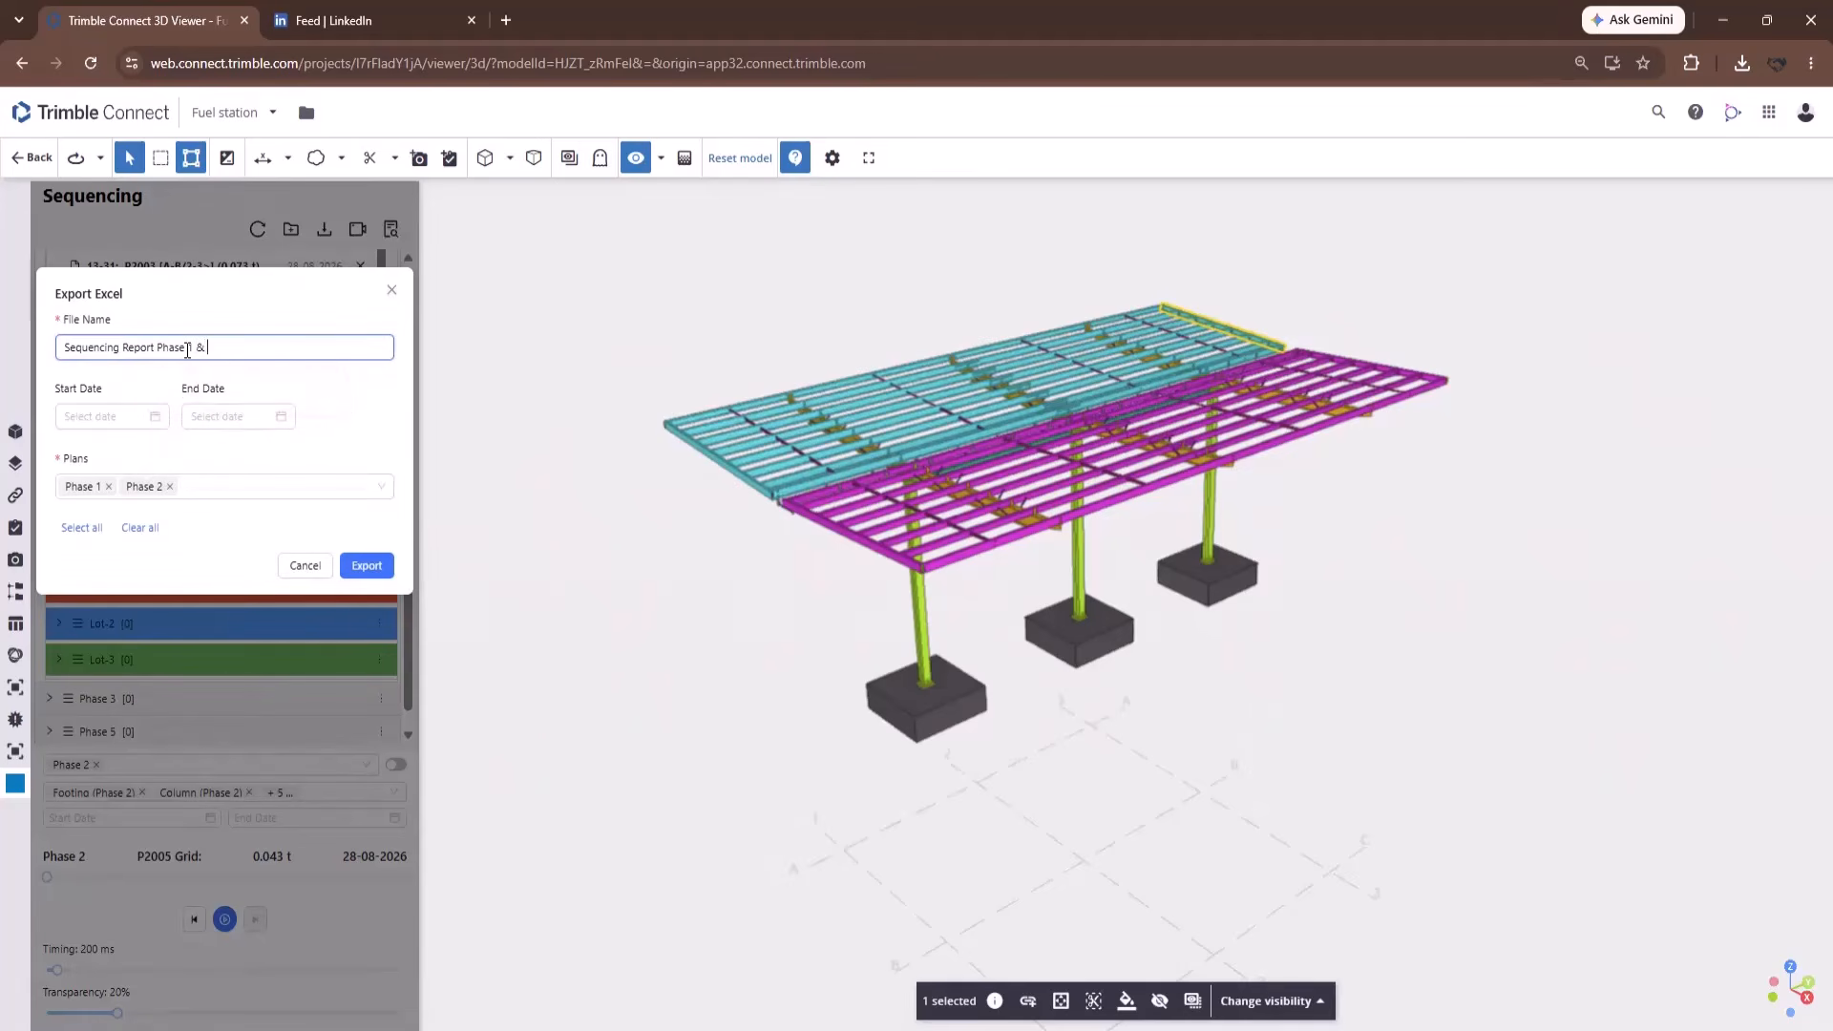
{"action": "left_click", "coordinate": [382, 565]}
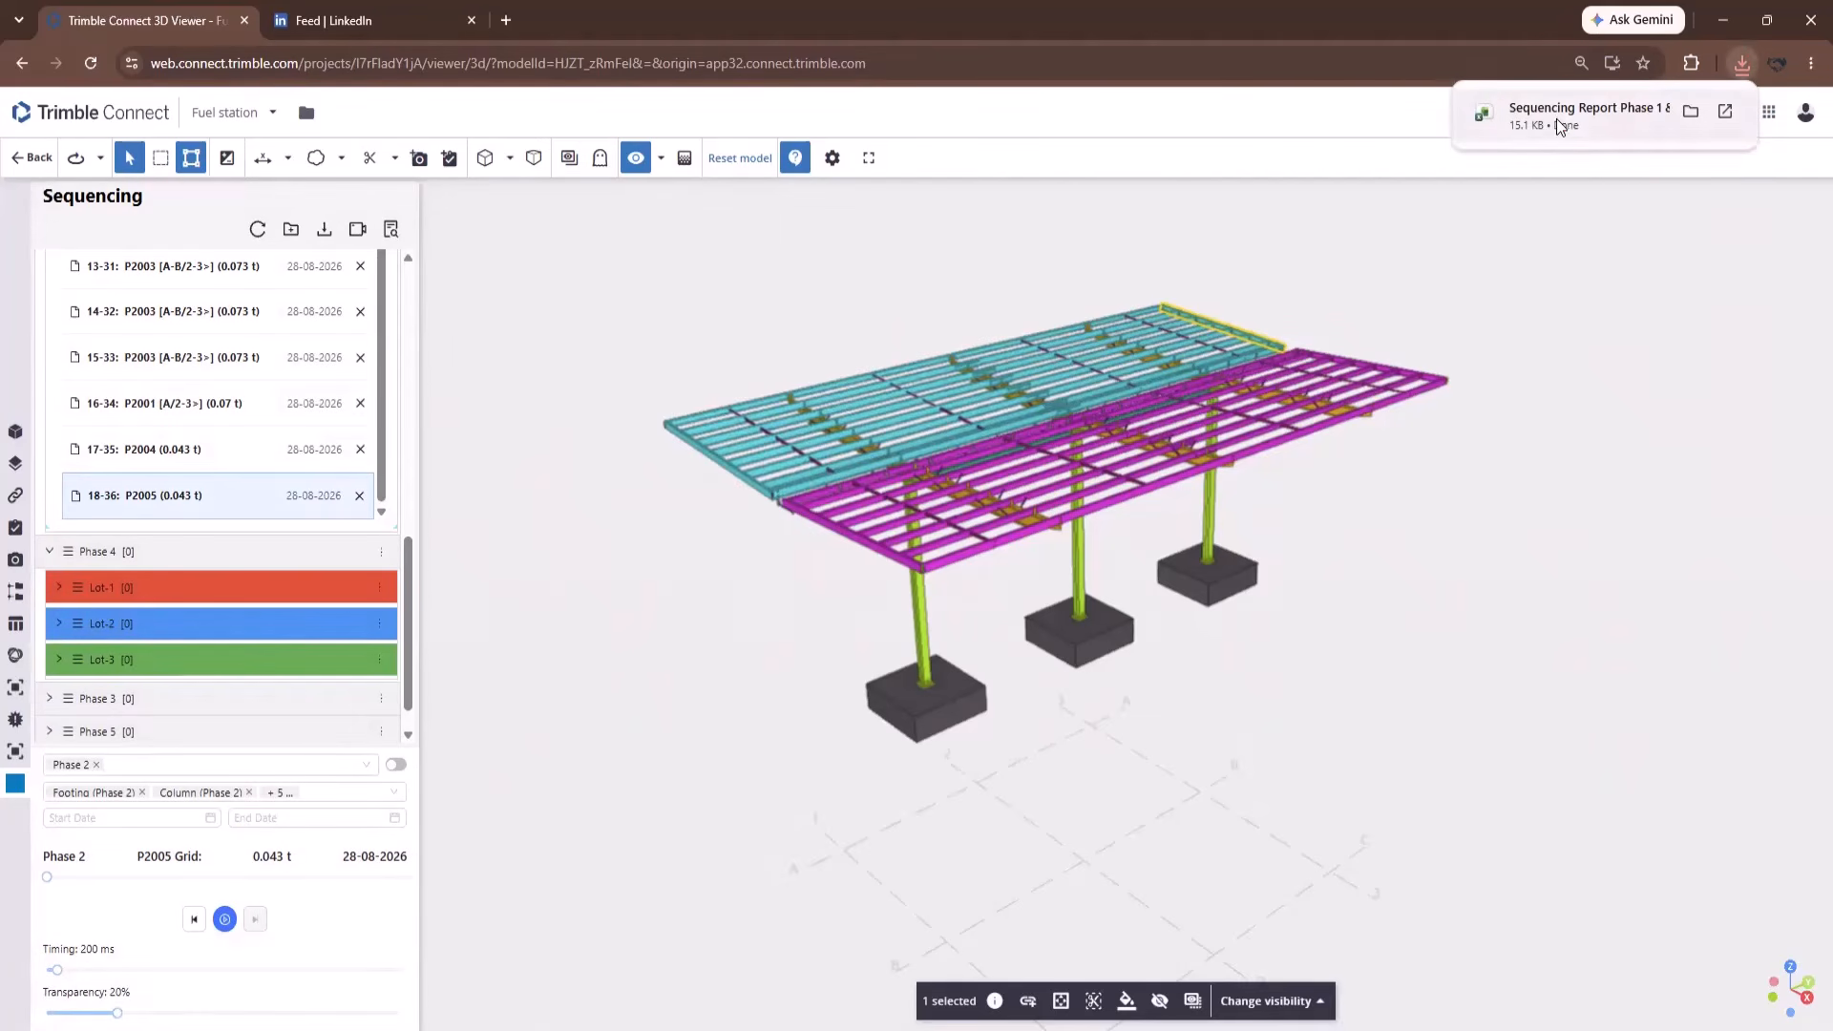
{"action": "left_click", "coordinate": [1560, 124]}
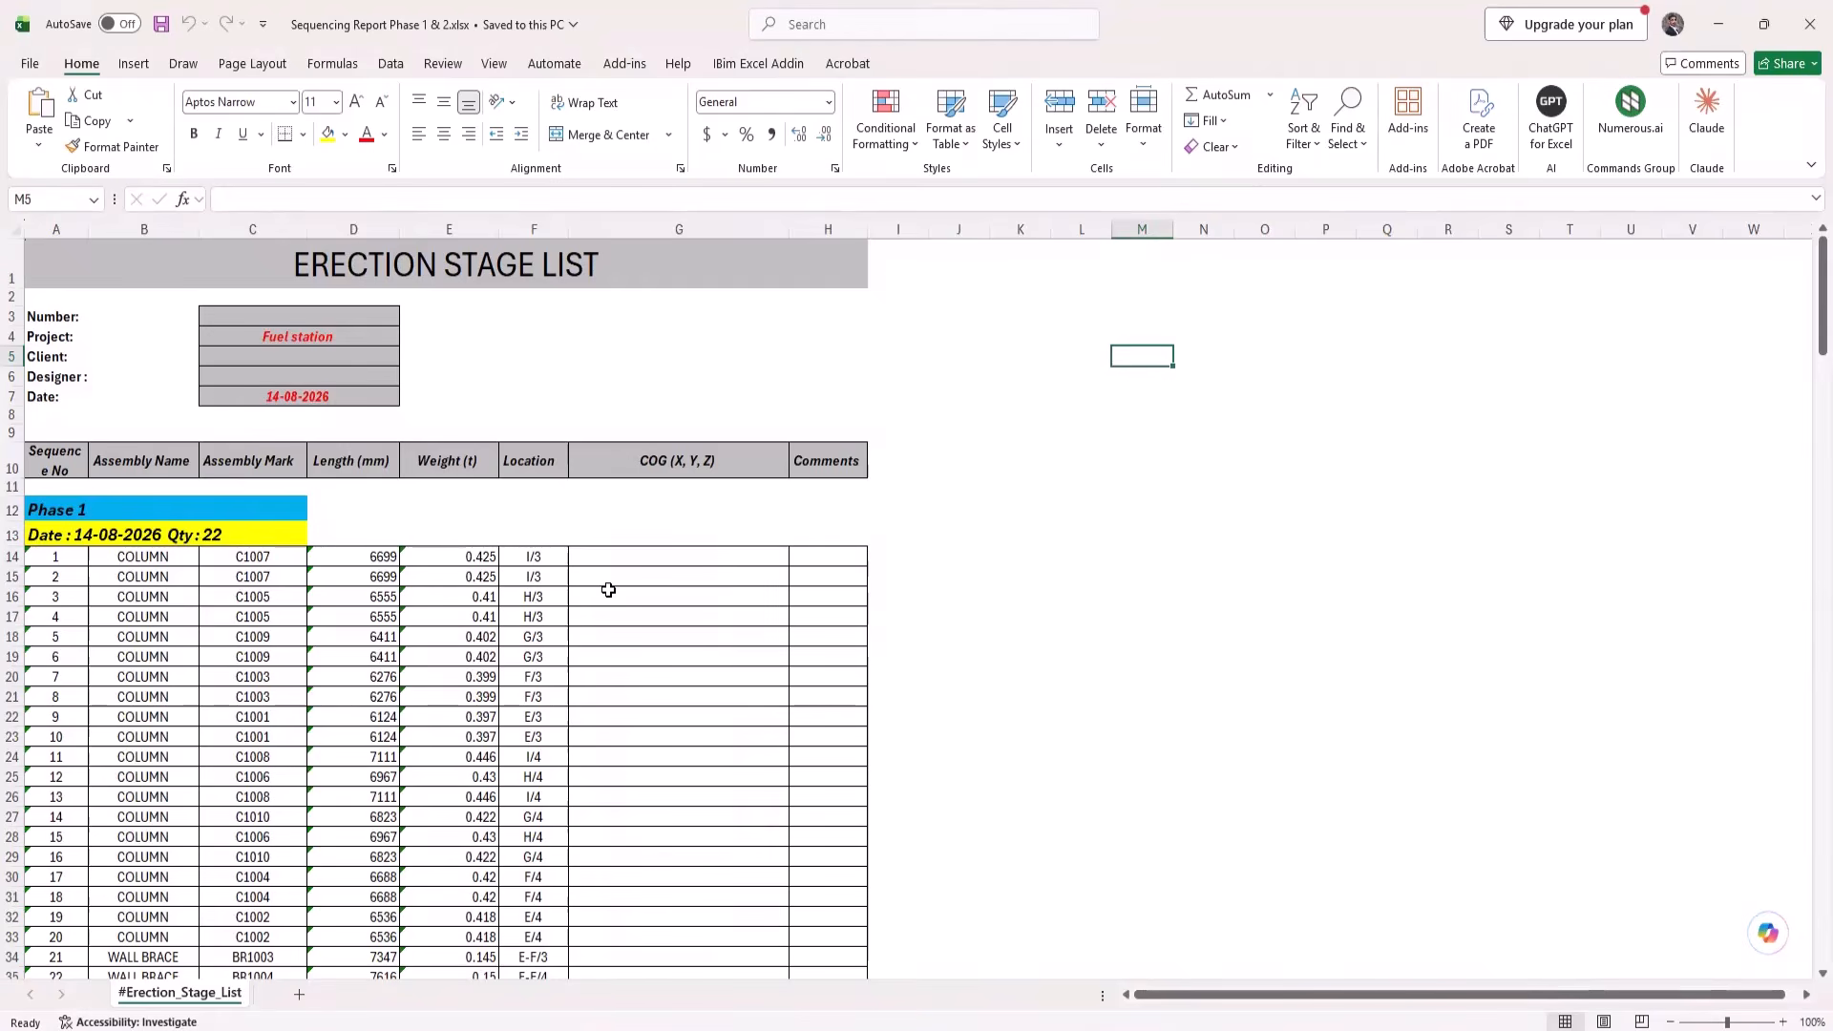
{"action": "scroll", "coordinate": [608, 590], "scroll_direction": "down", "scroll_amount": 6}
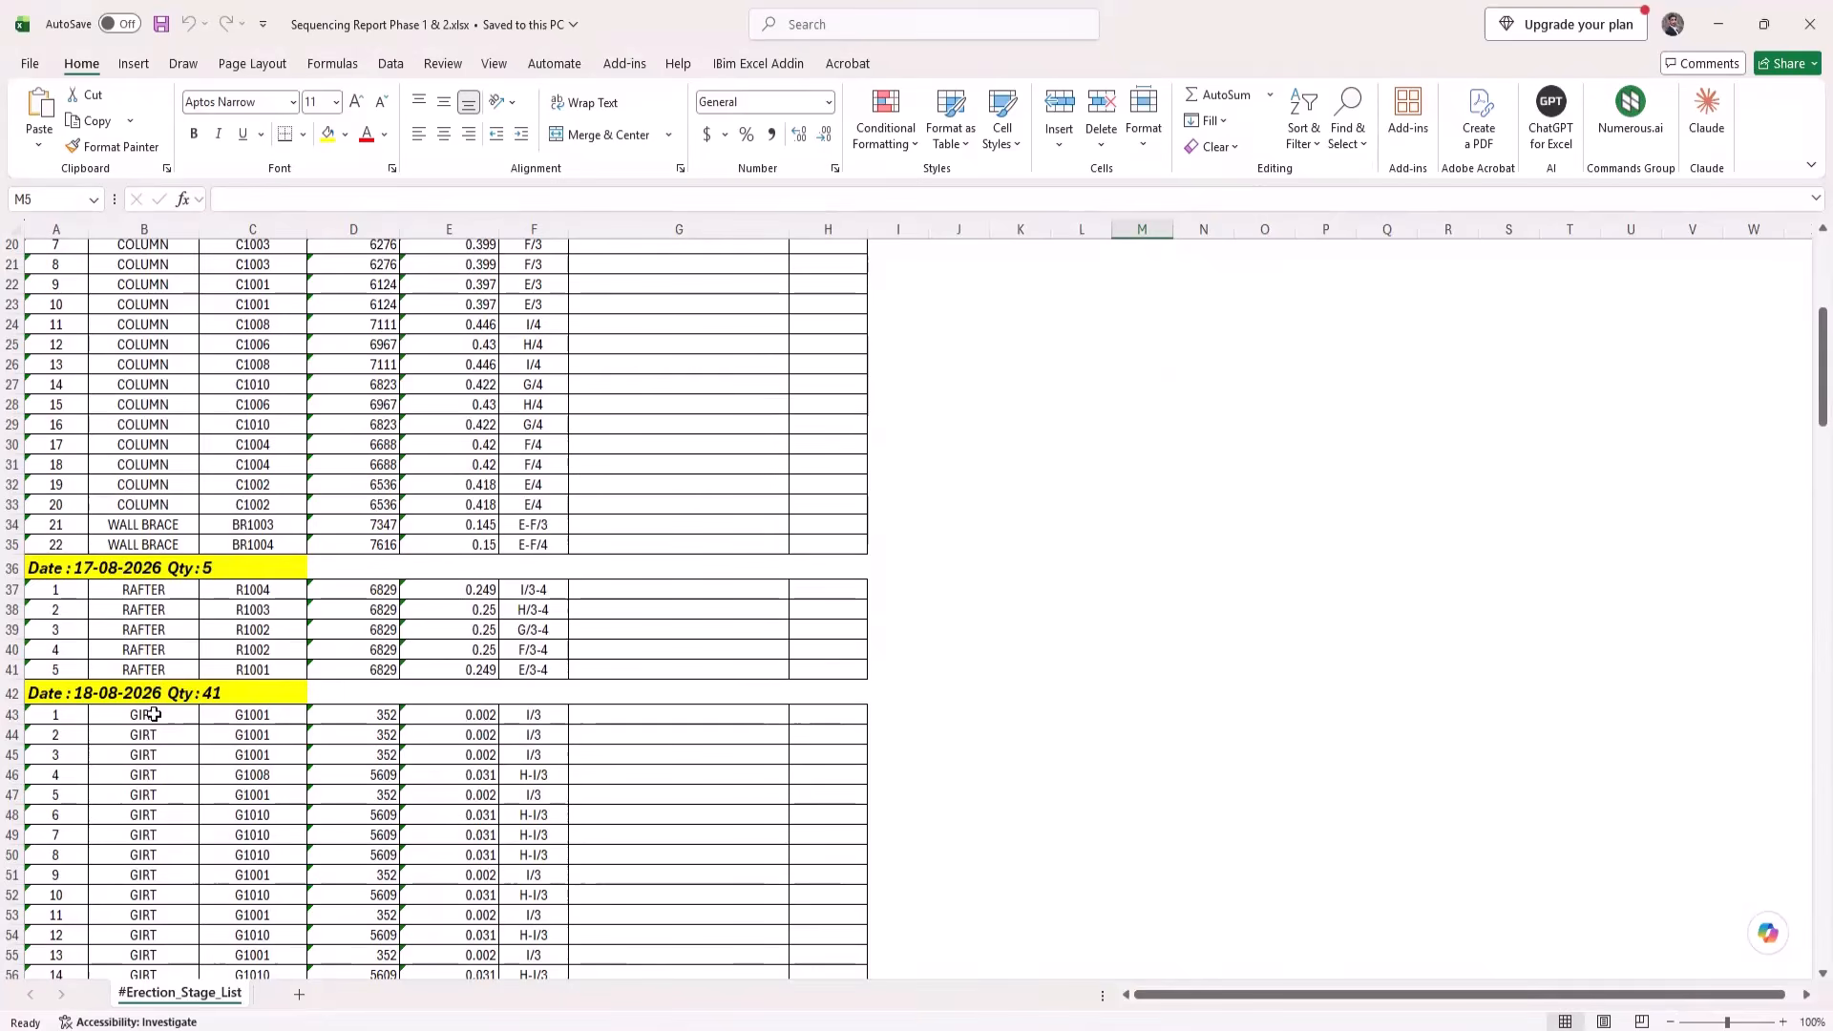
{"action": "scroll", "coordinate": [239, 657], "scroll_direction": "down", "scroll_amount": 18}
{"action": "scroll", "coordinate": [239, 657], "scroll_direction": "down", "scroll_amount": 20}
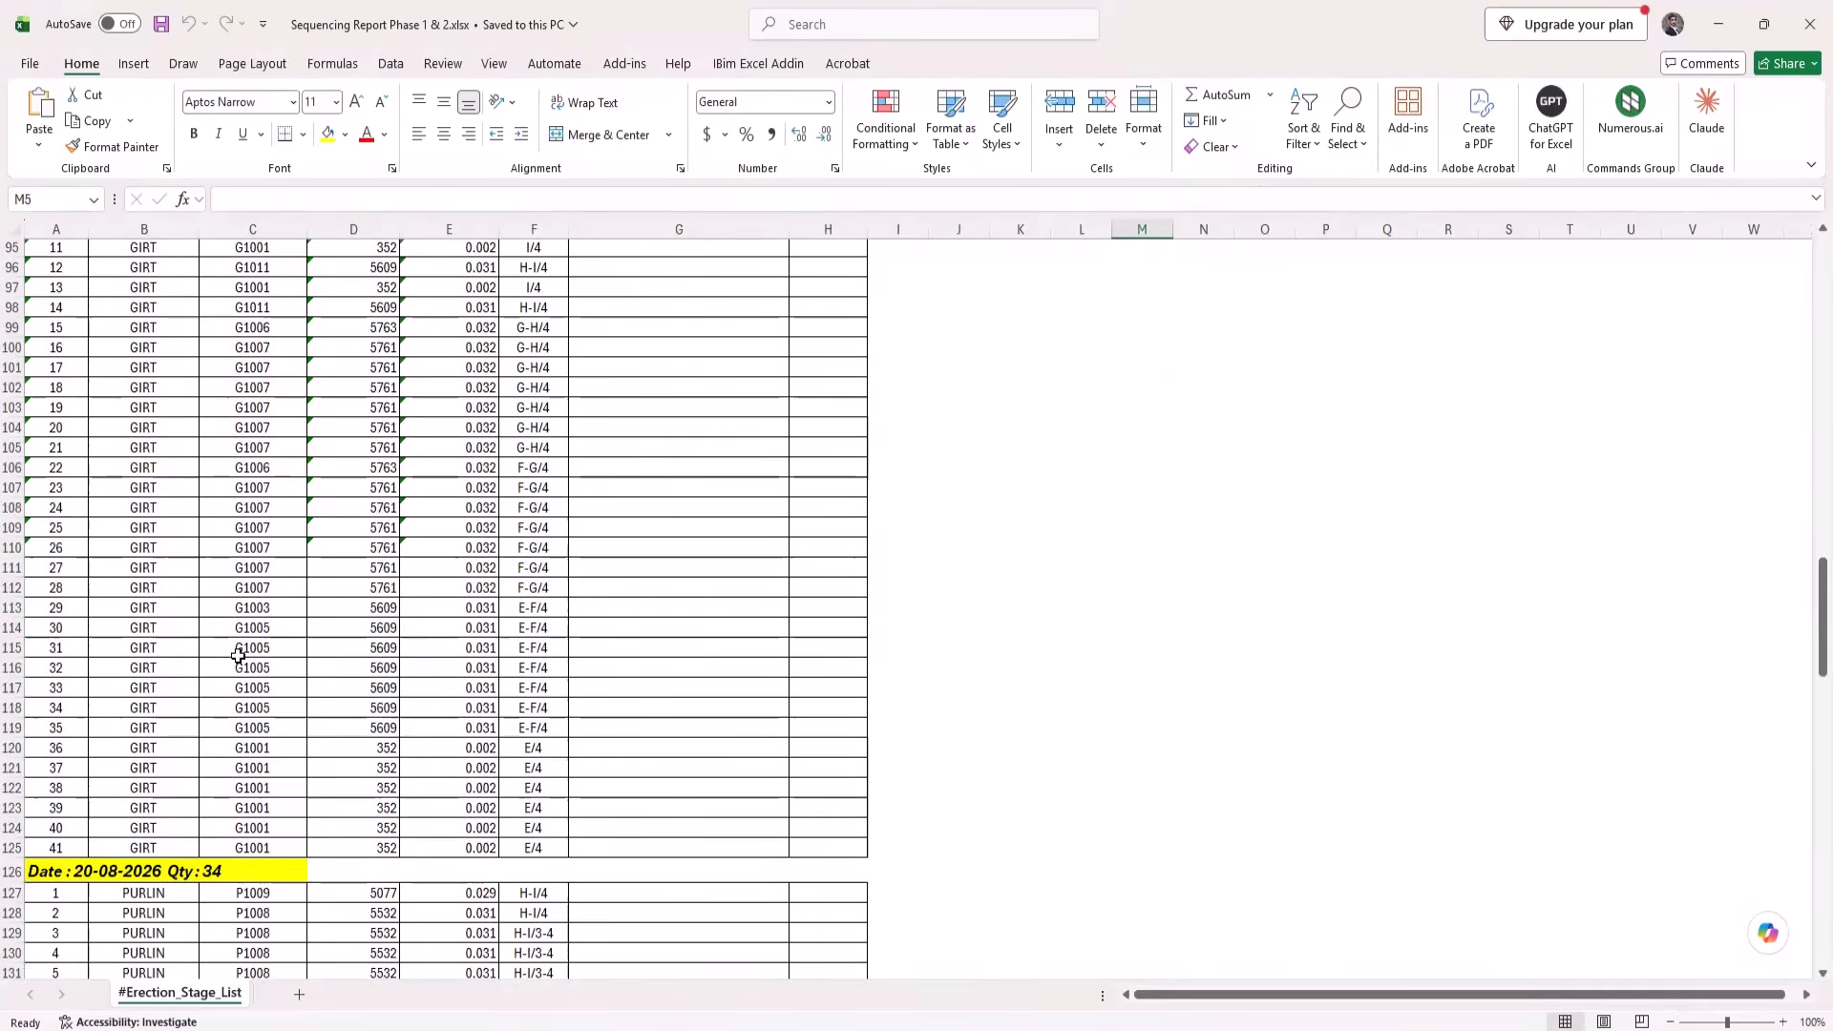
{"action": "scroll", "coordinate": [238, 657], "scroll_direction": "down", "scroll_amount": 4}
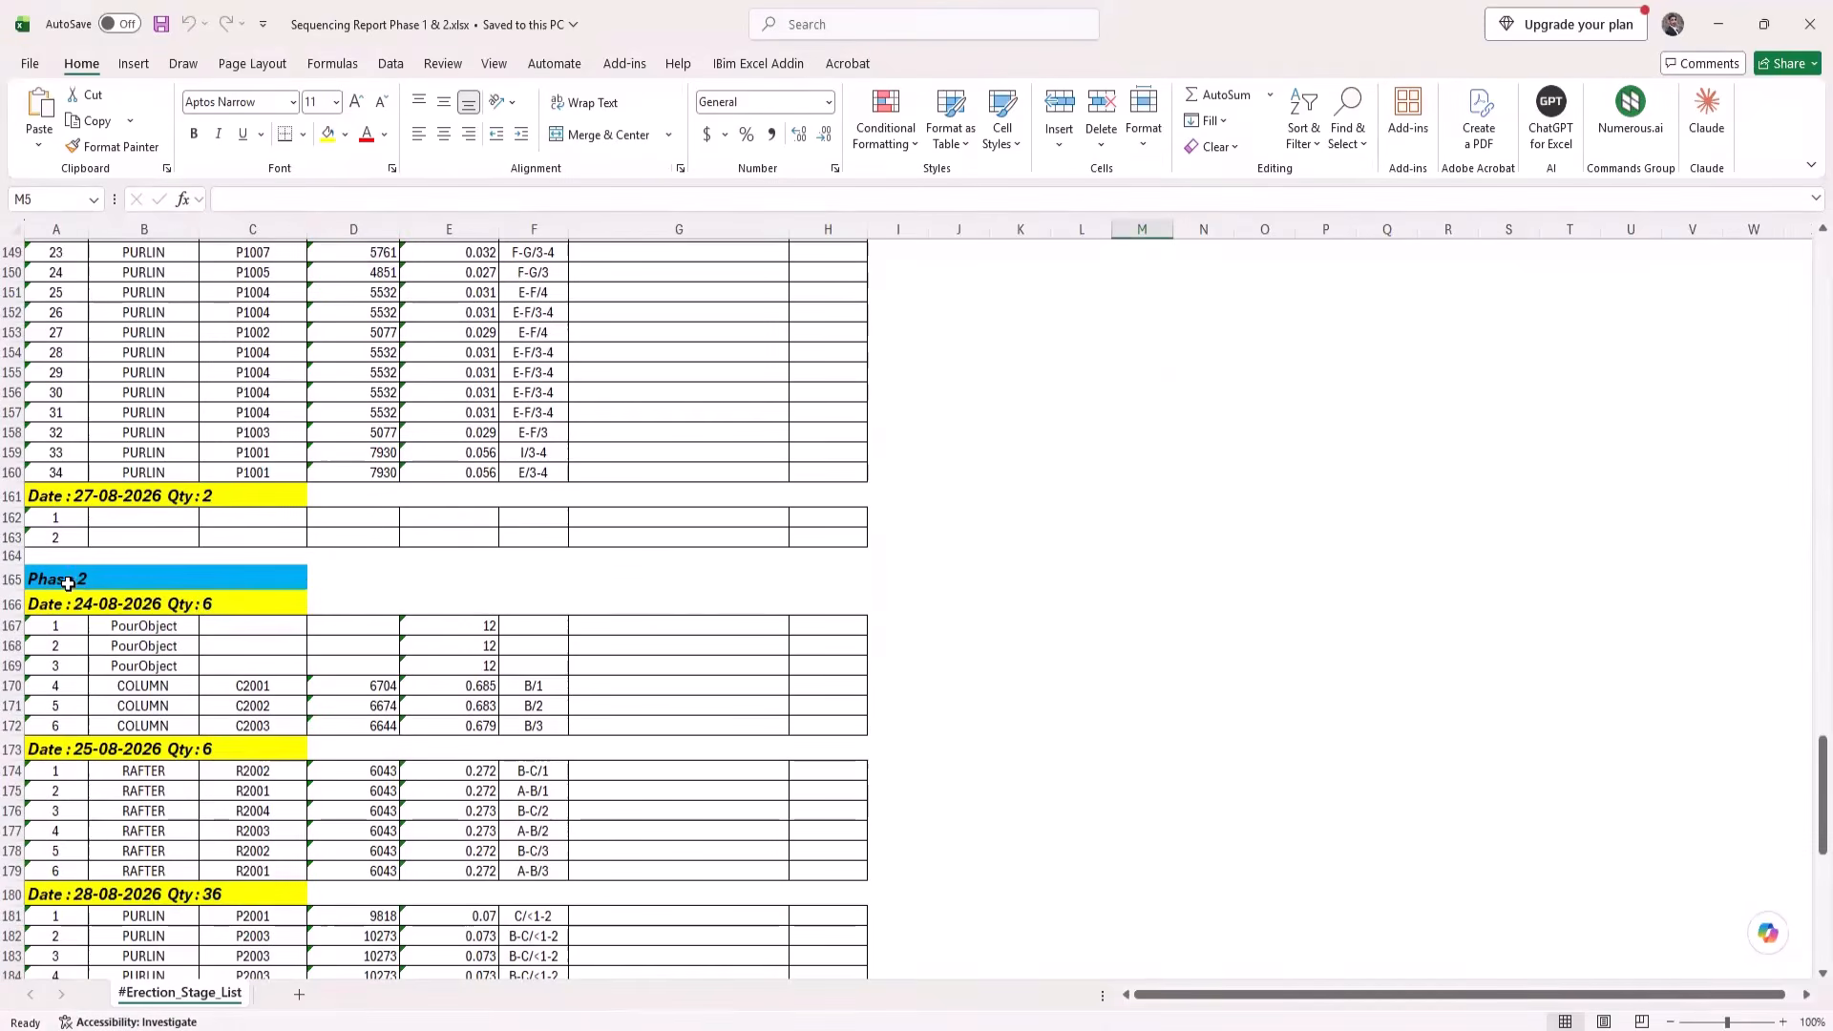
{"action": "scroll", "coordinate": [306, 666], "scroll_direction": "up", "scroll_amount": 7}
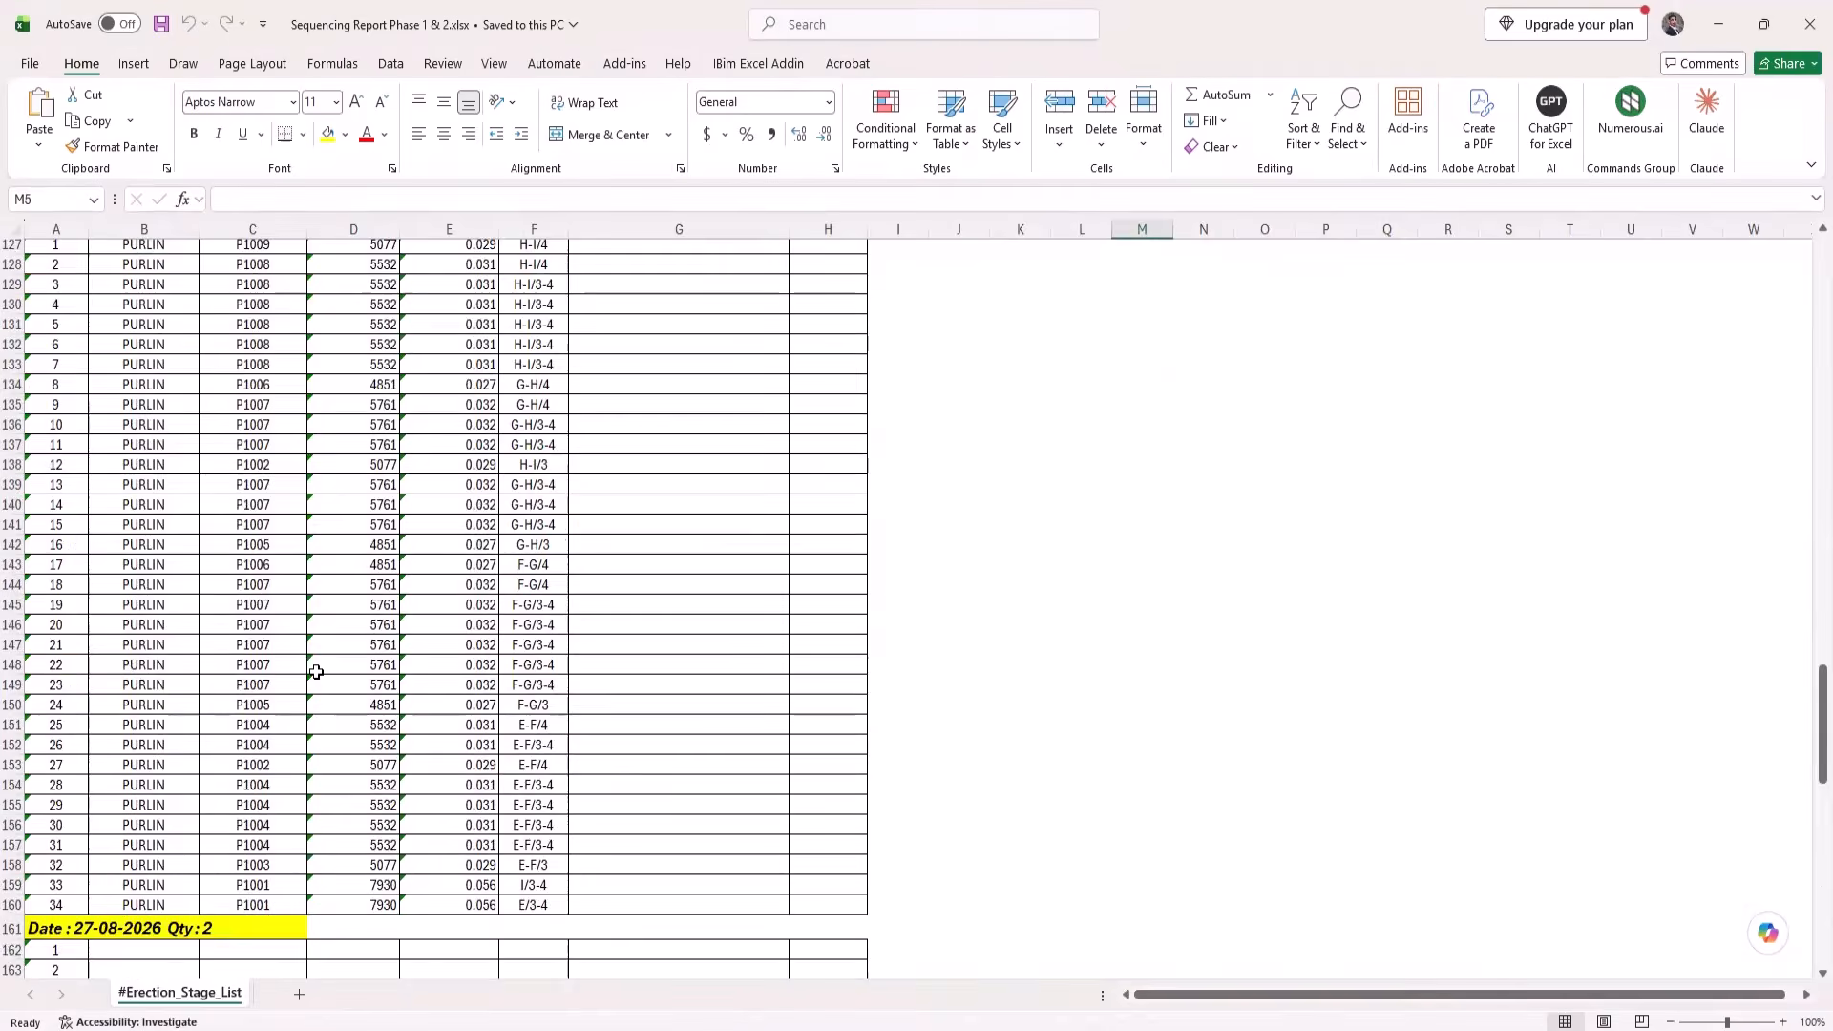
{"action": "scroll", "coordinate": [317, 672], "scroll_direction": "down", "scroll_amount": 11}
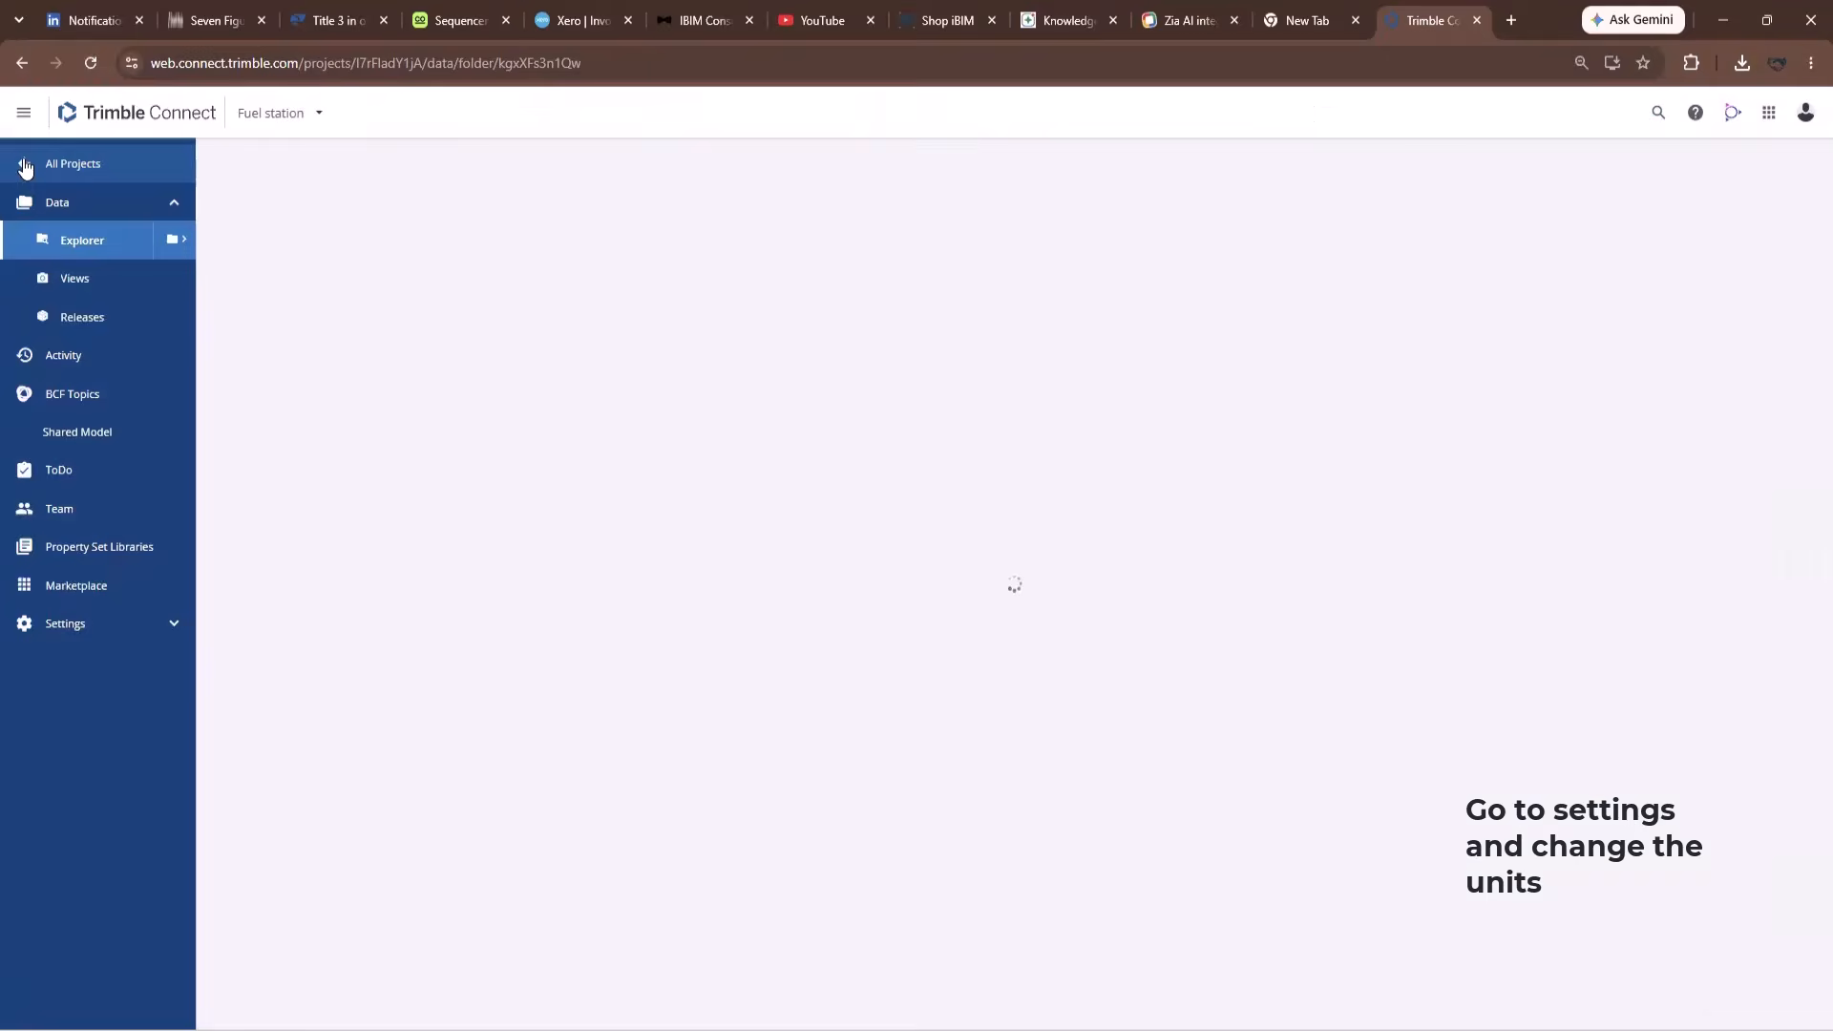
Set project units to Imperial with ft-in lengths and lb weights, then save.
{"action": "left_click", "coordinate": [64, 625]}
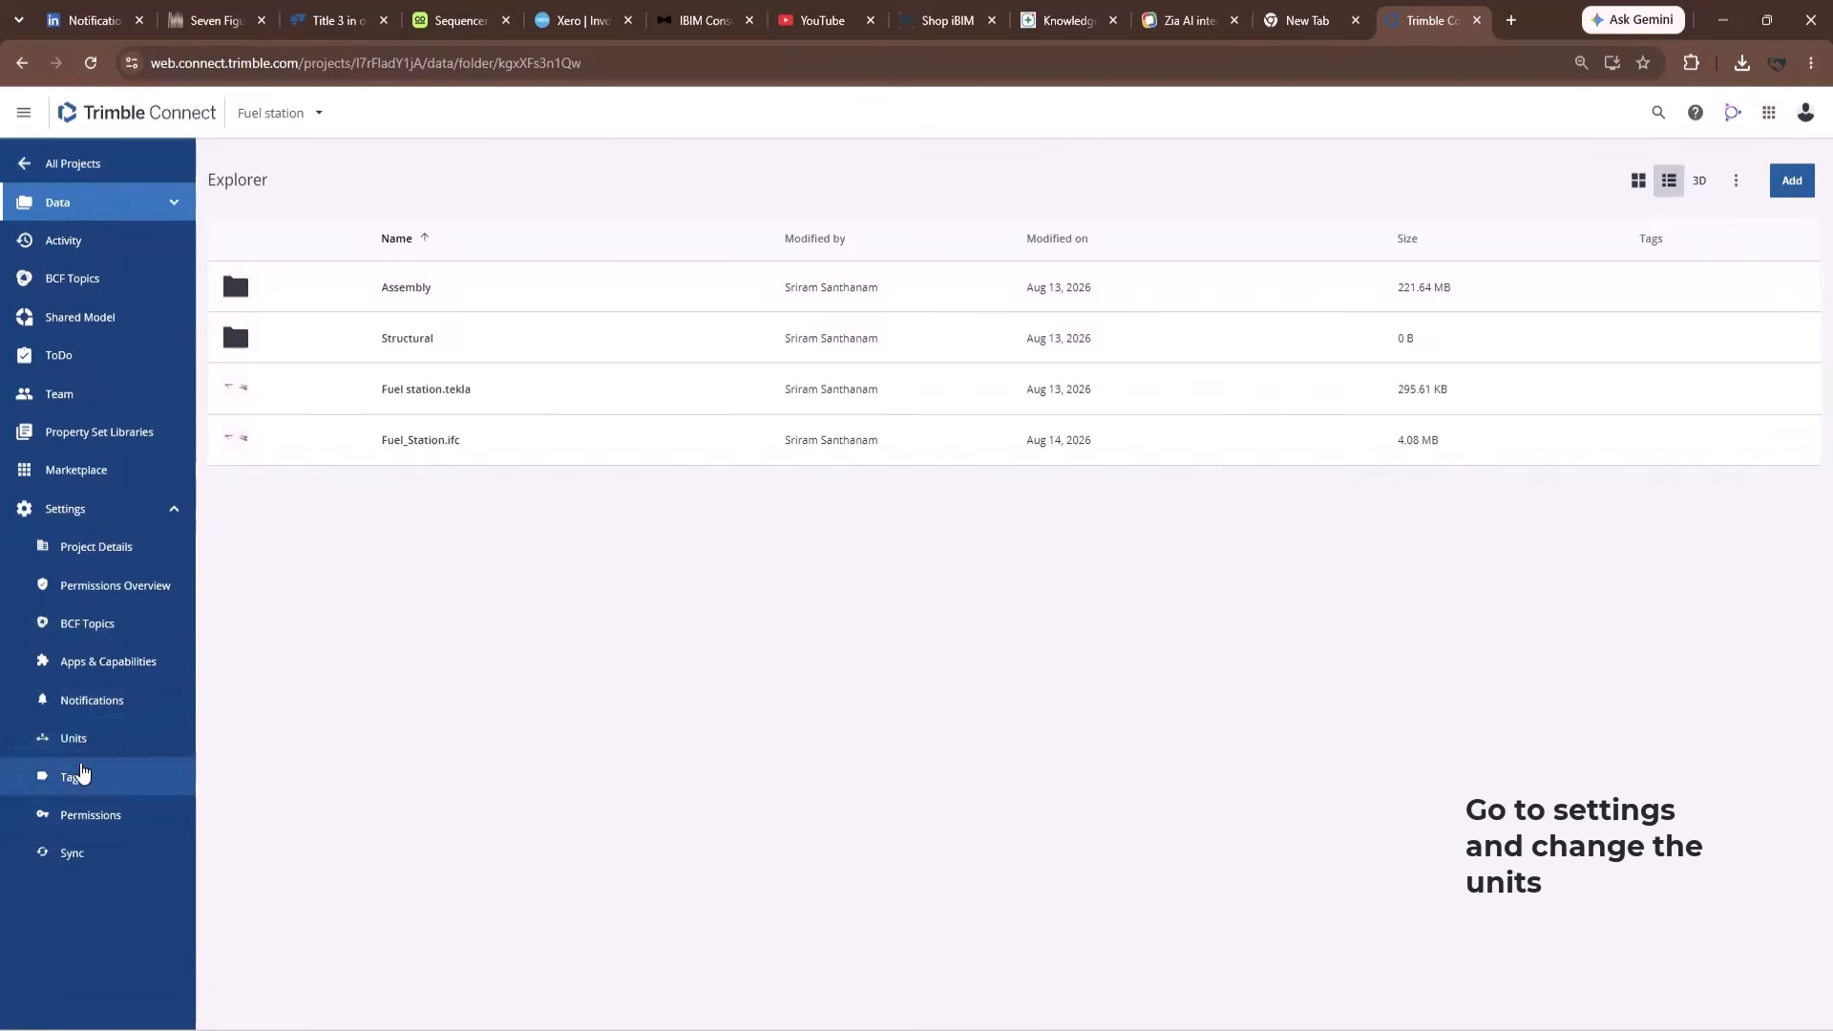
{"action": "left_click", "coordinate": [74, 741]}
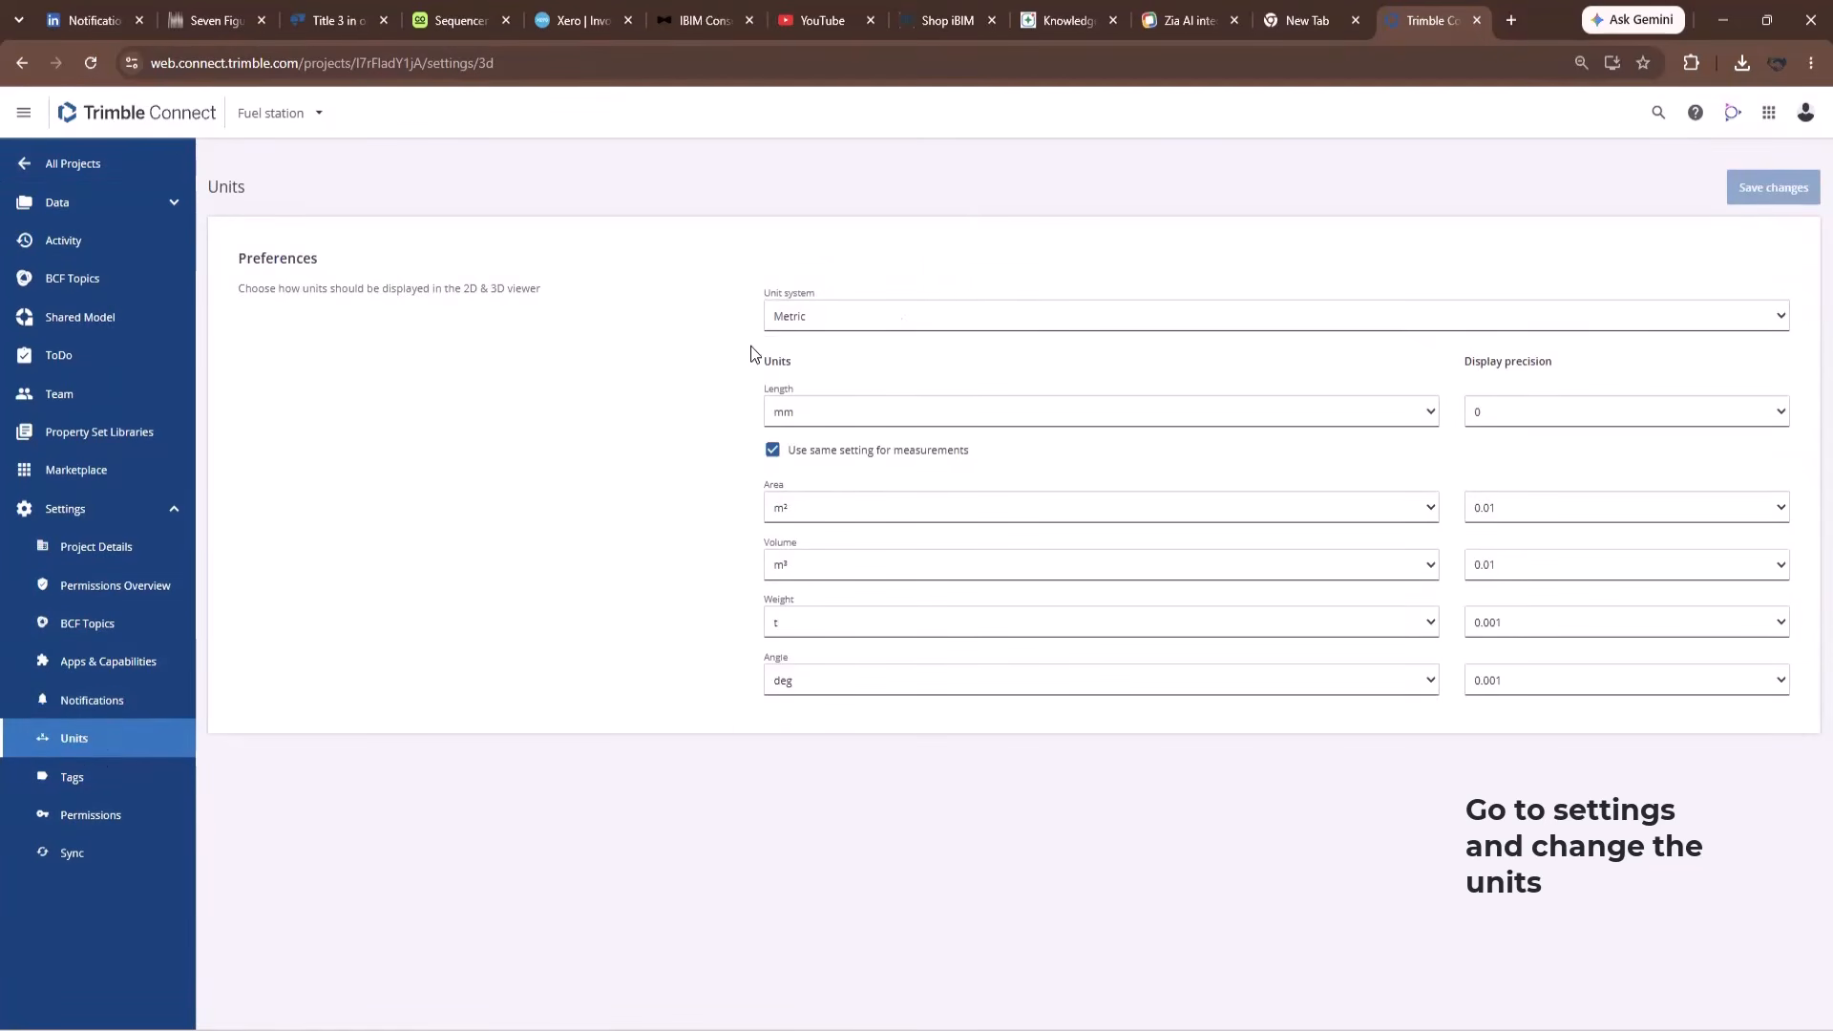
{"action": "left_click", "coordinate": [854, 318]}
{"action": "left_click", "coordinate": [810, 346]}
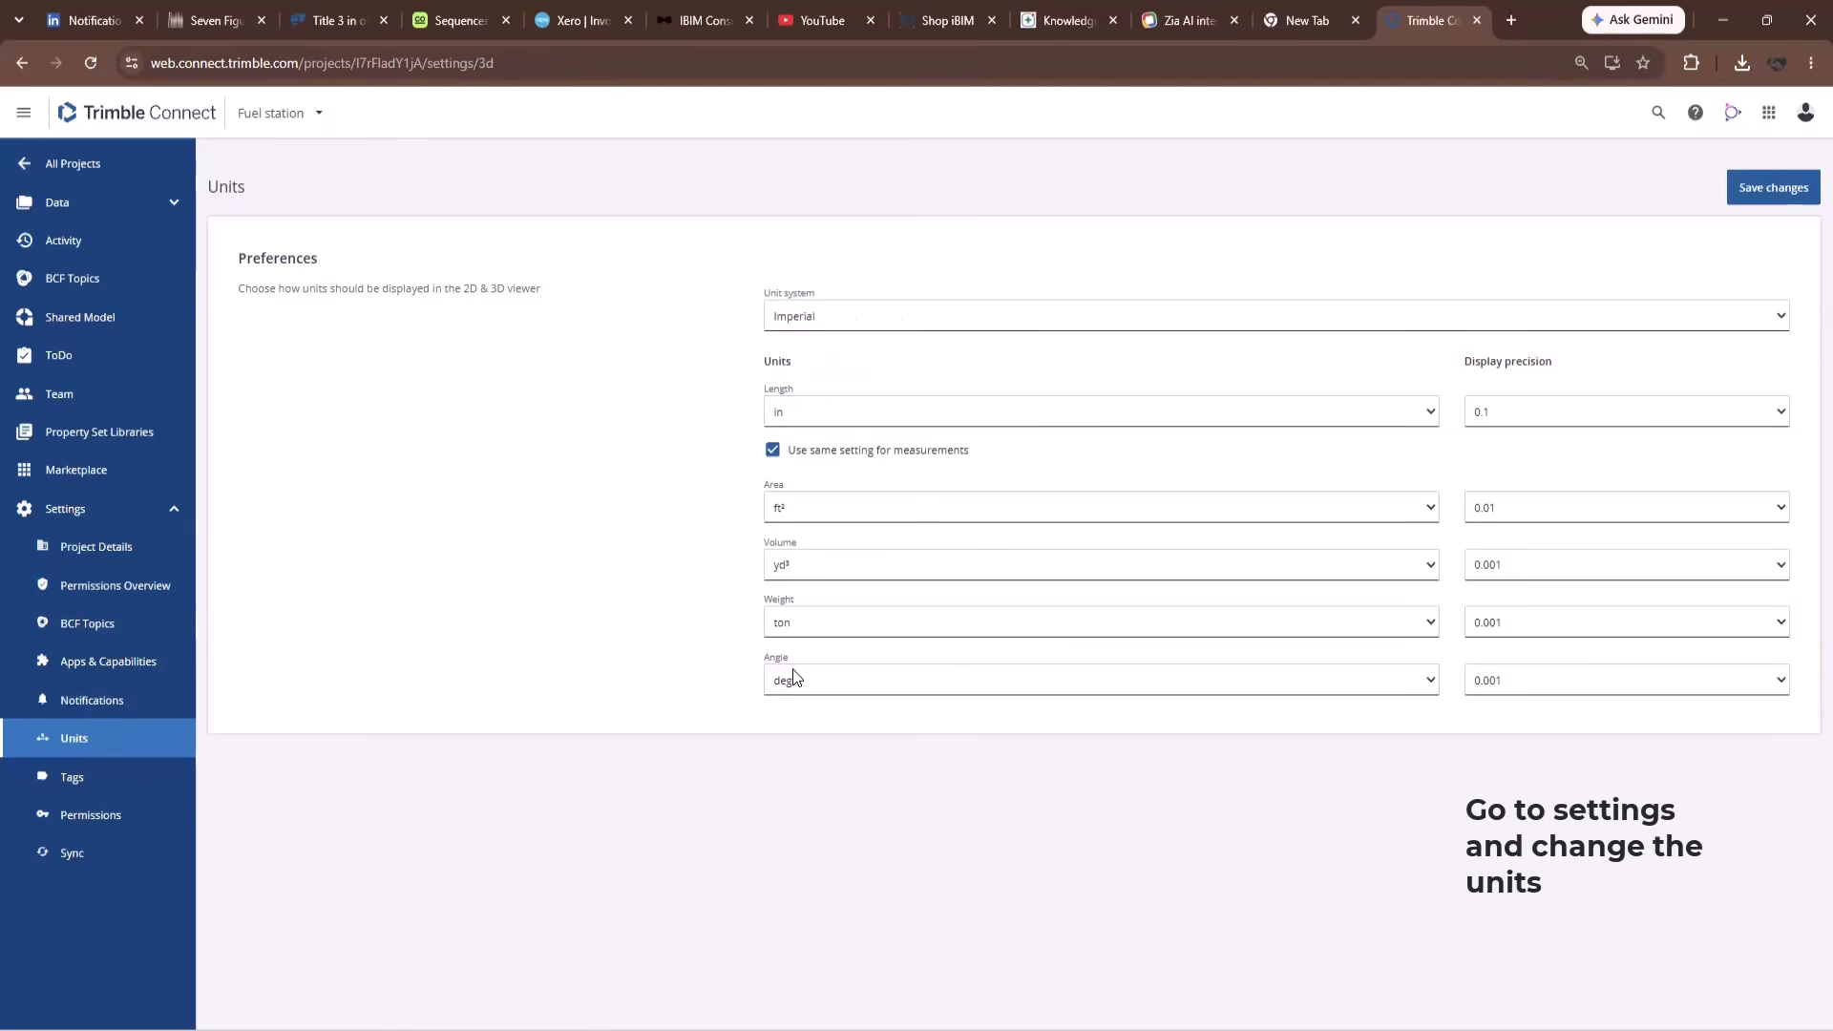
{"action": "left_click", "coordinate": [800, 413]}
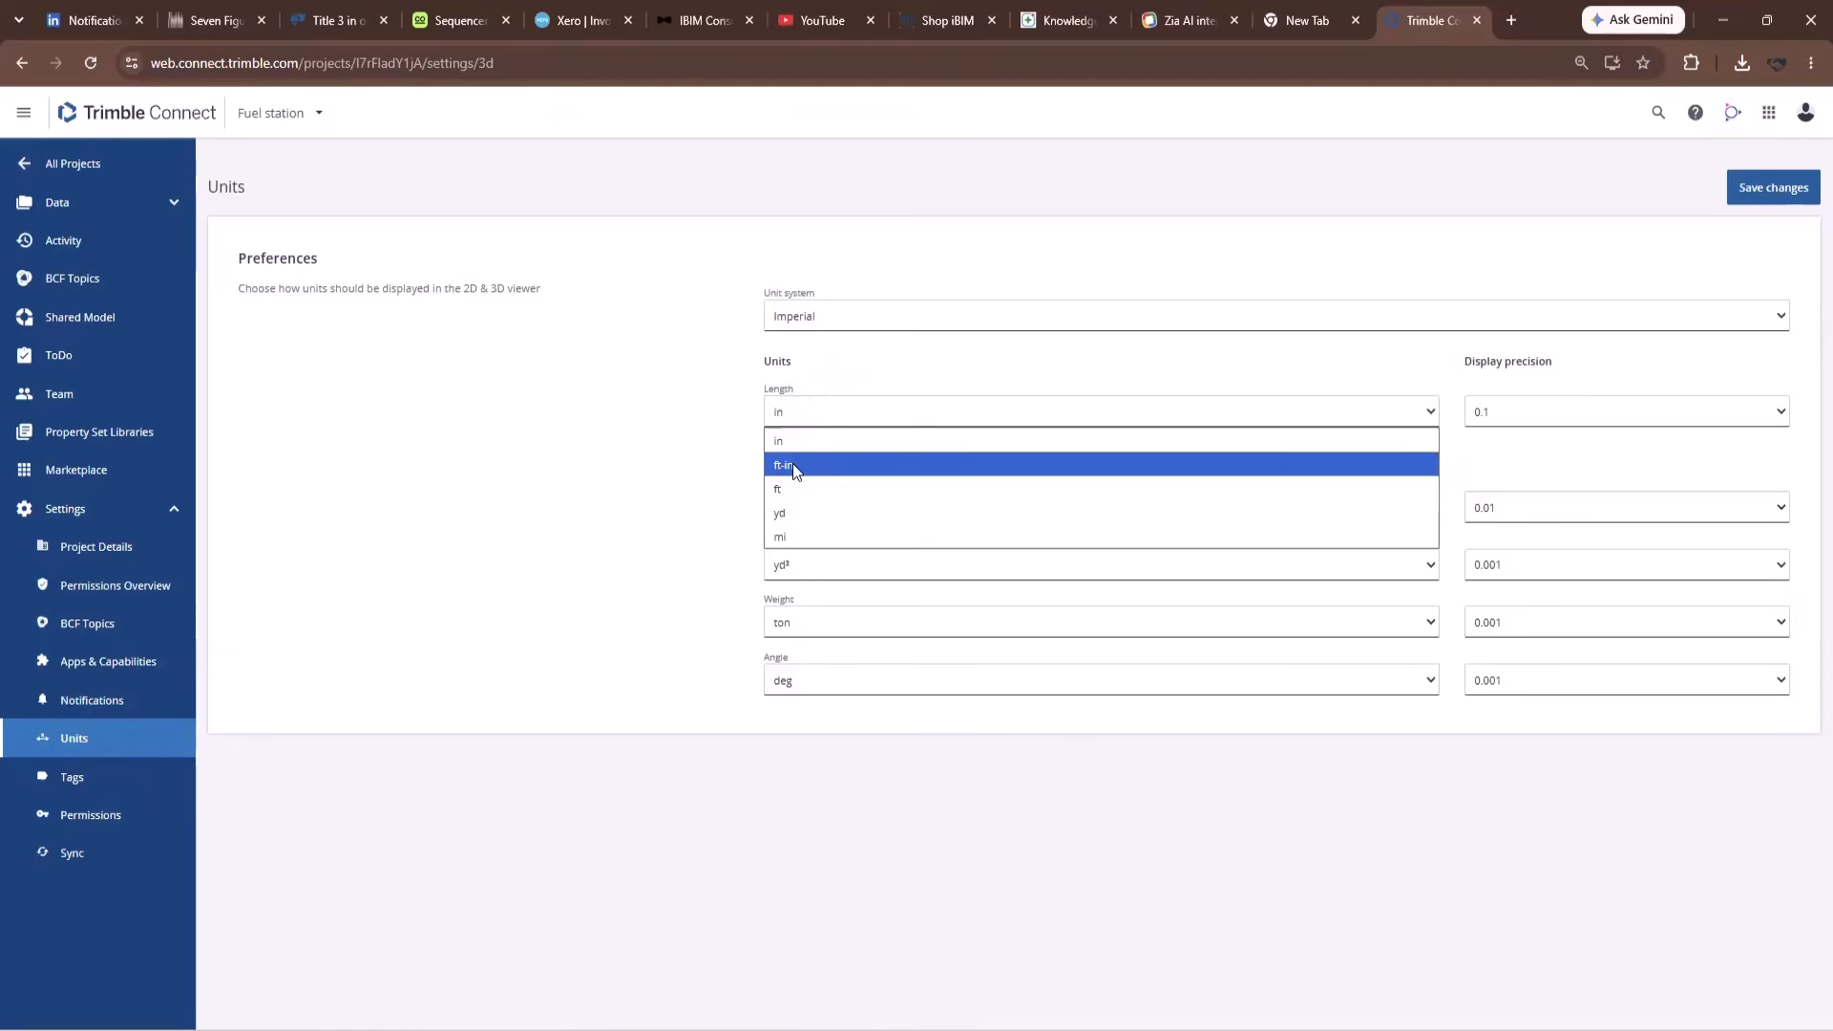
{"action": "left_click", "coordinate": [793, 466]}
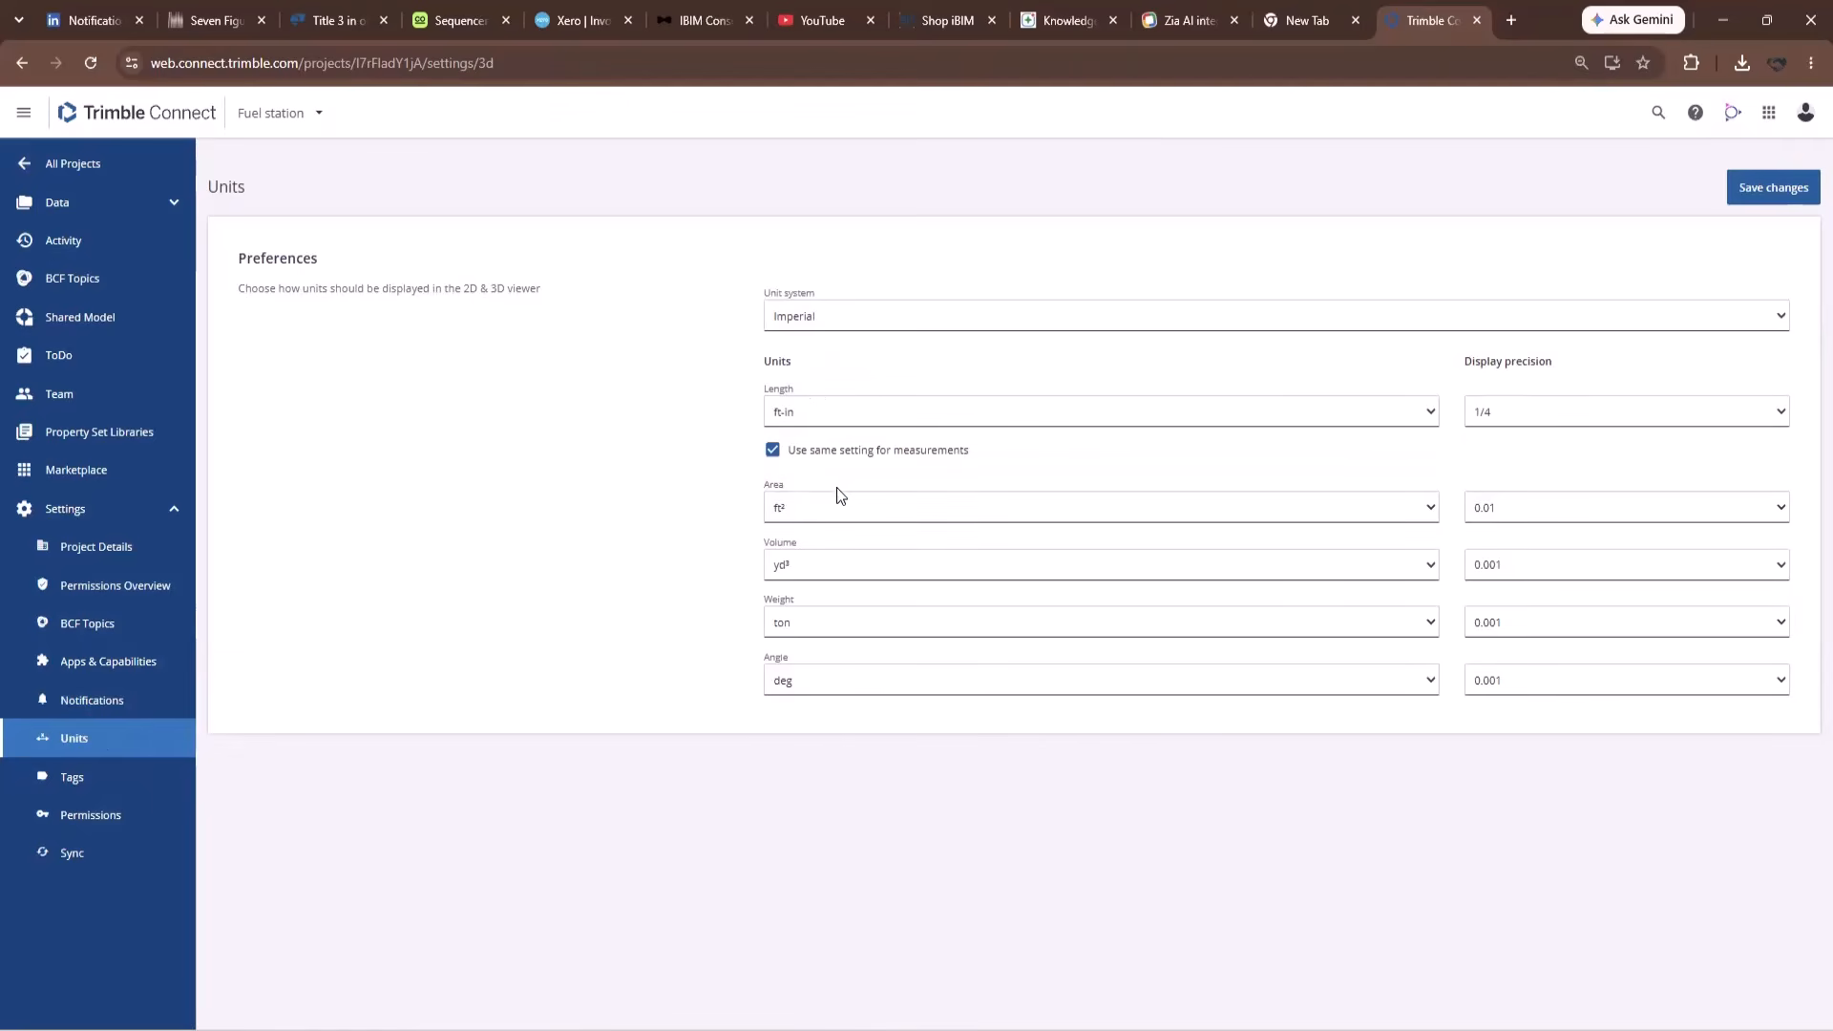
{"action": "left_click", "coordinate": [800, 626]}
{"action": "left_click", "coordinate": [785, 674]}
{"action": "left_click", "coordinate": [1750, 188]}
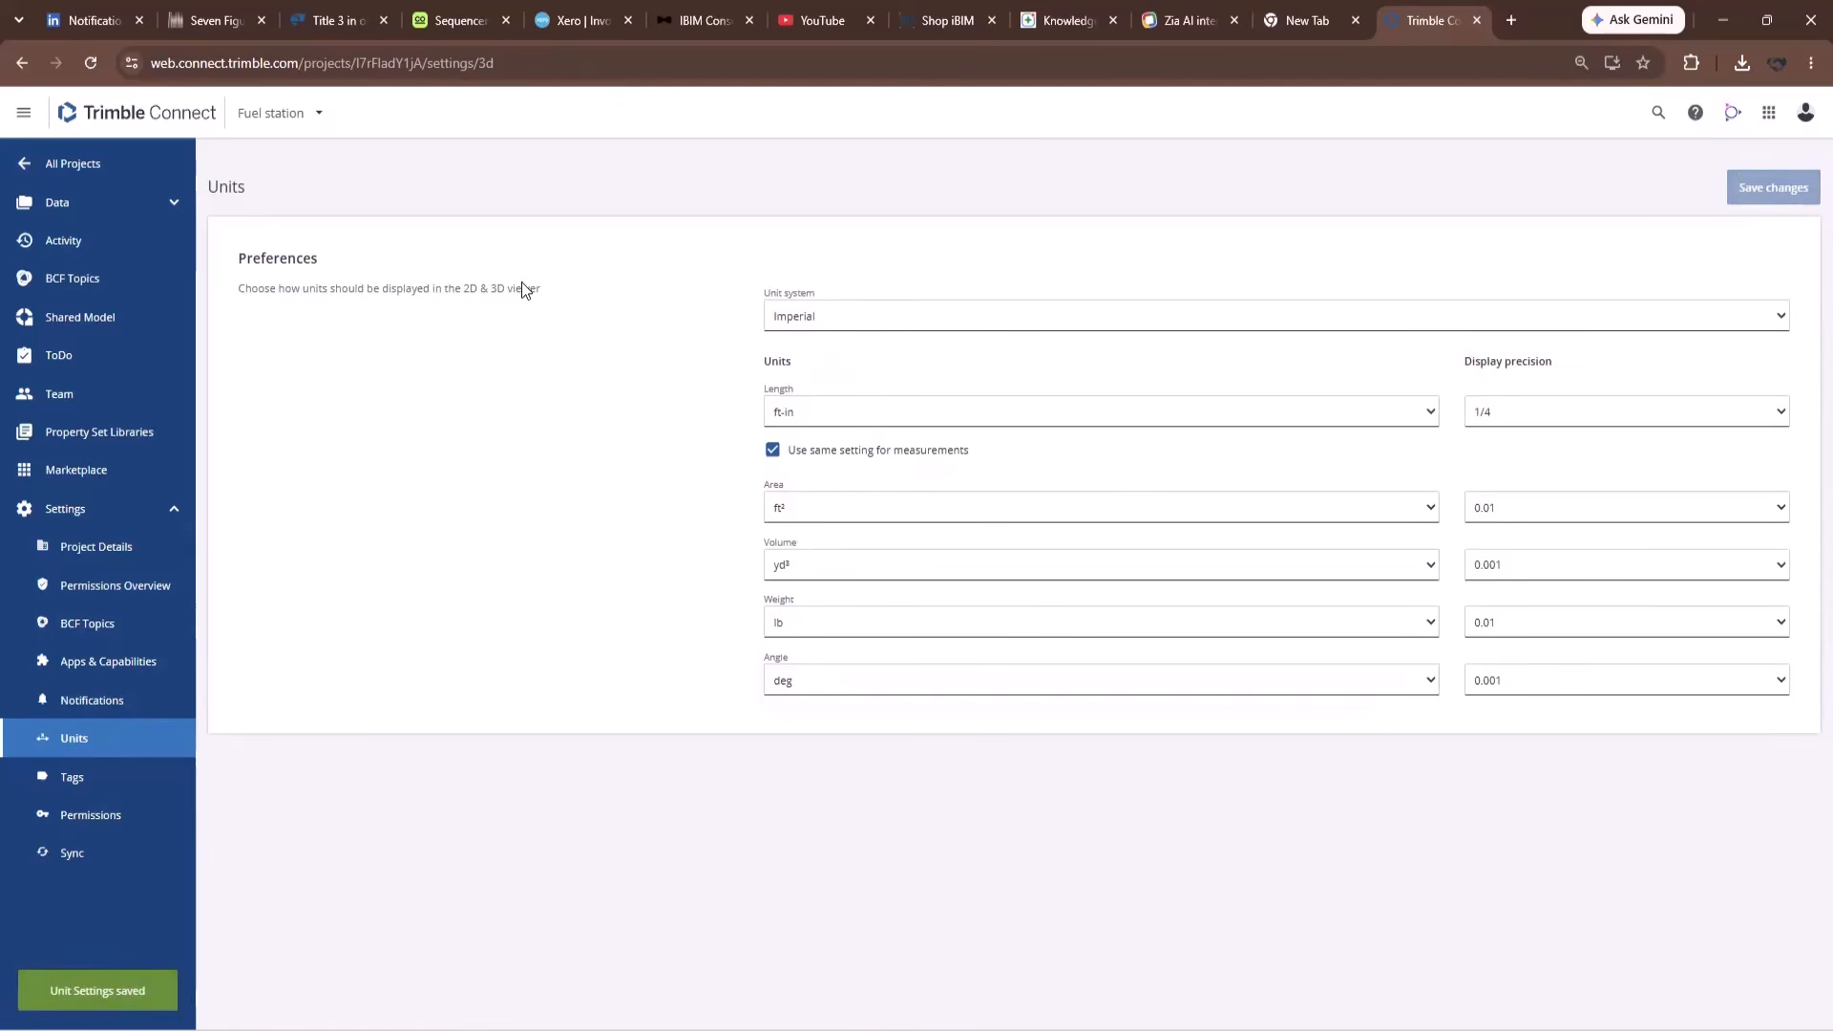
{"action": "left_click", "coordinate": [36, 205]}
Reopen the Fuel Station model in 3D with its Sequencing panel.
{"action": "left_click", "coordinate": [80, 240]}
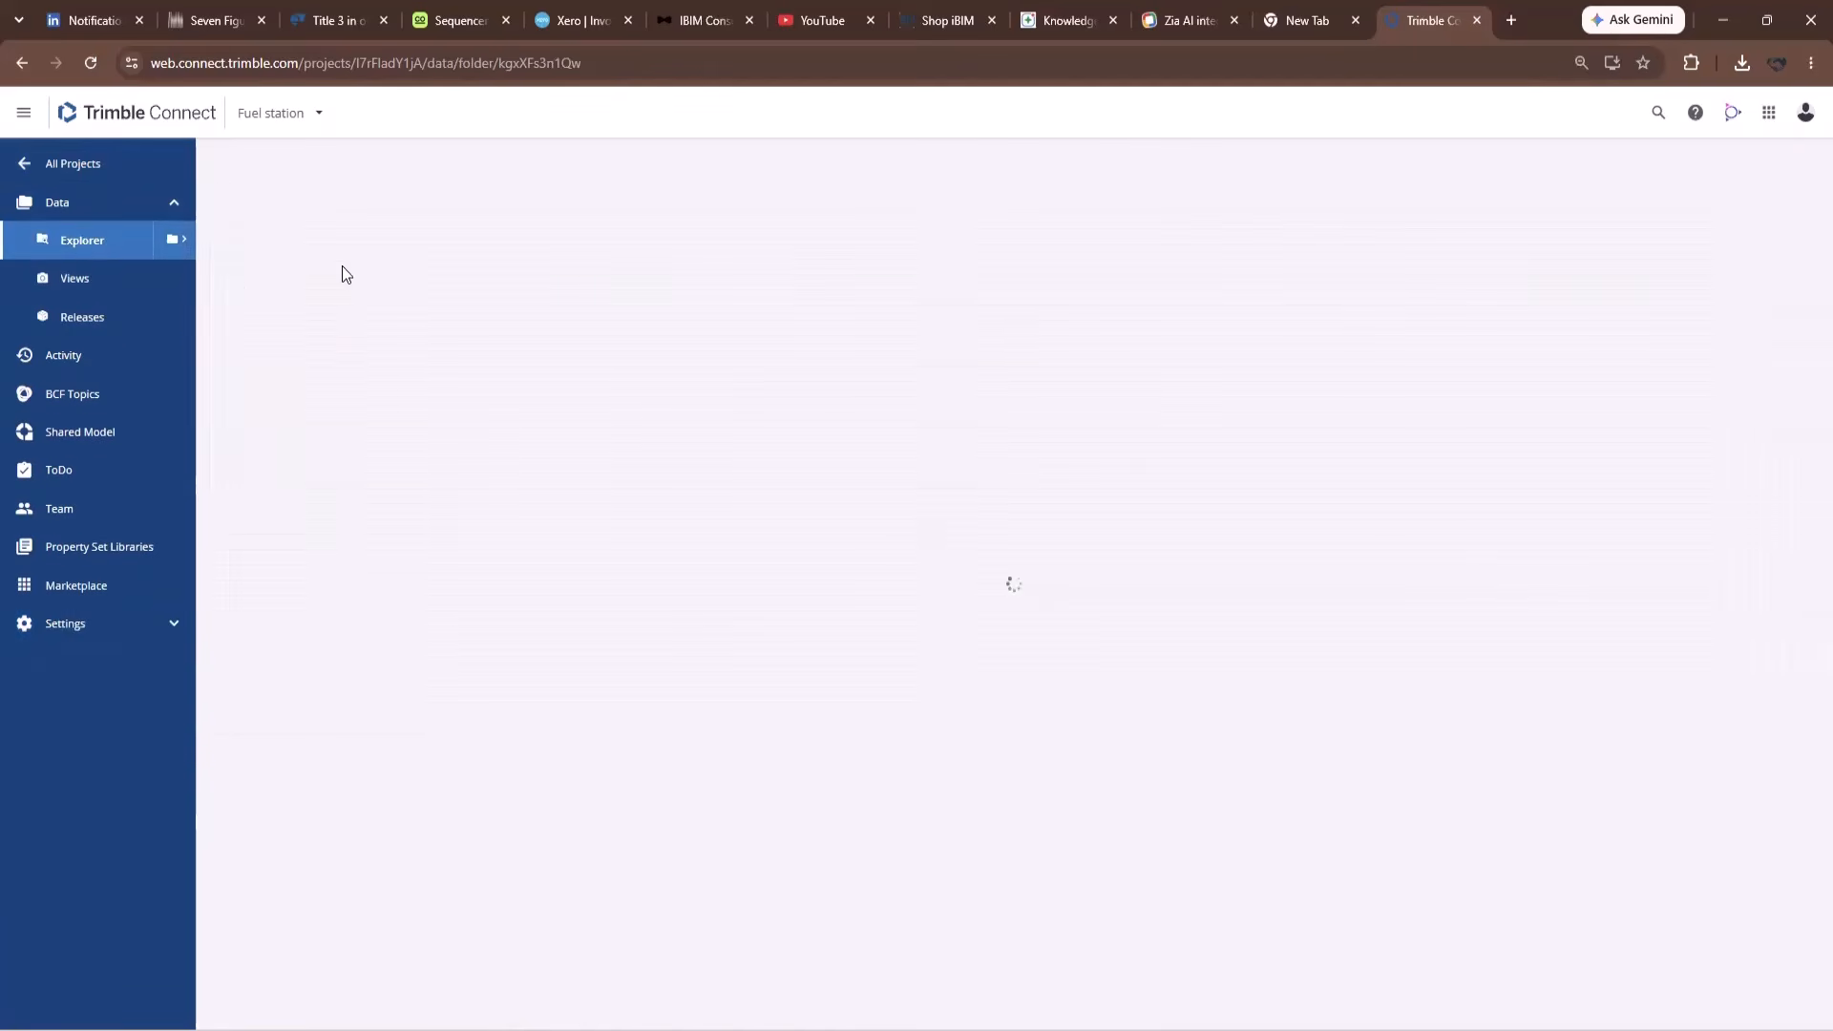
{"action": "left_click", "coordinate": [438, 447]}
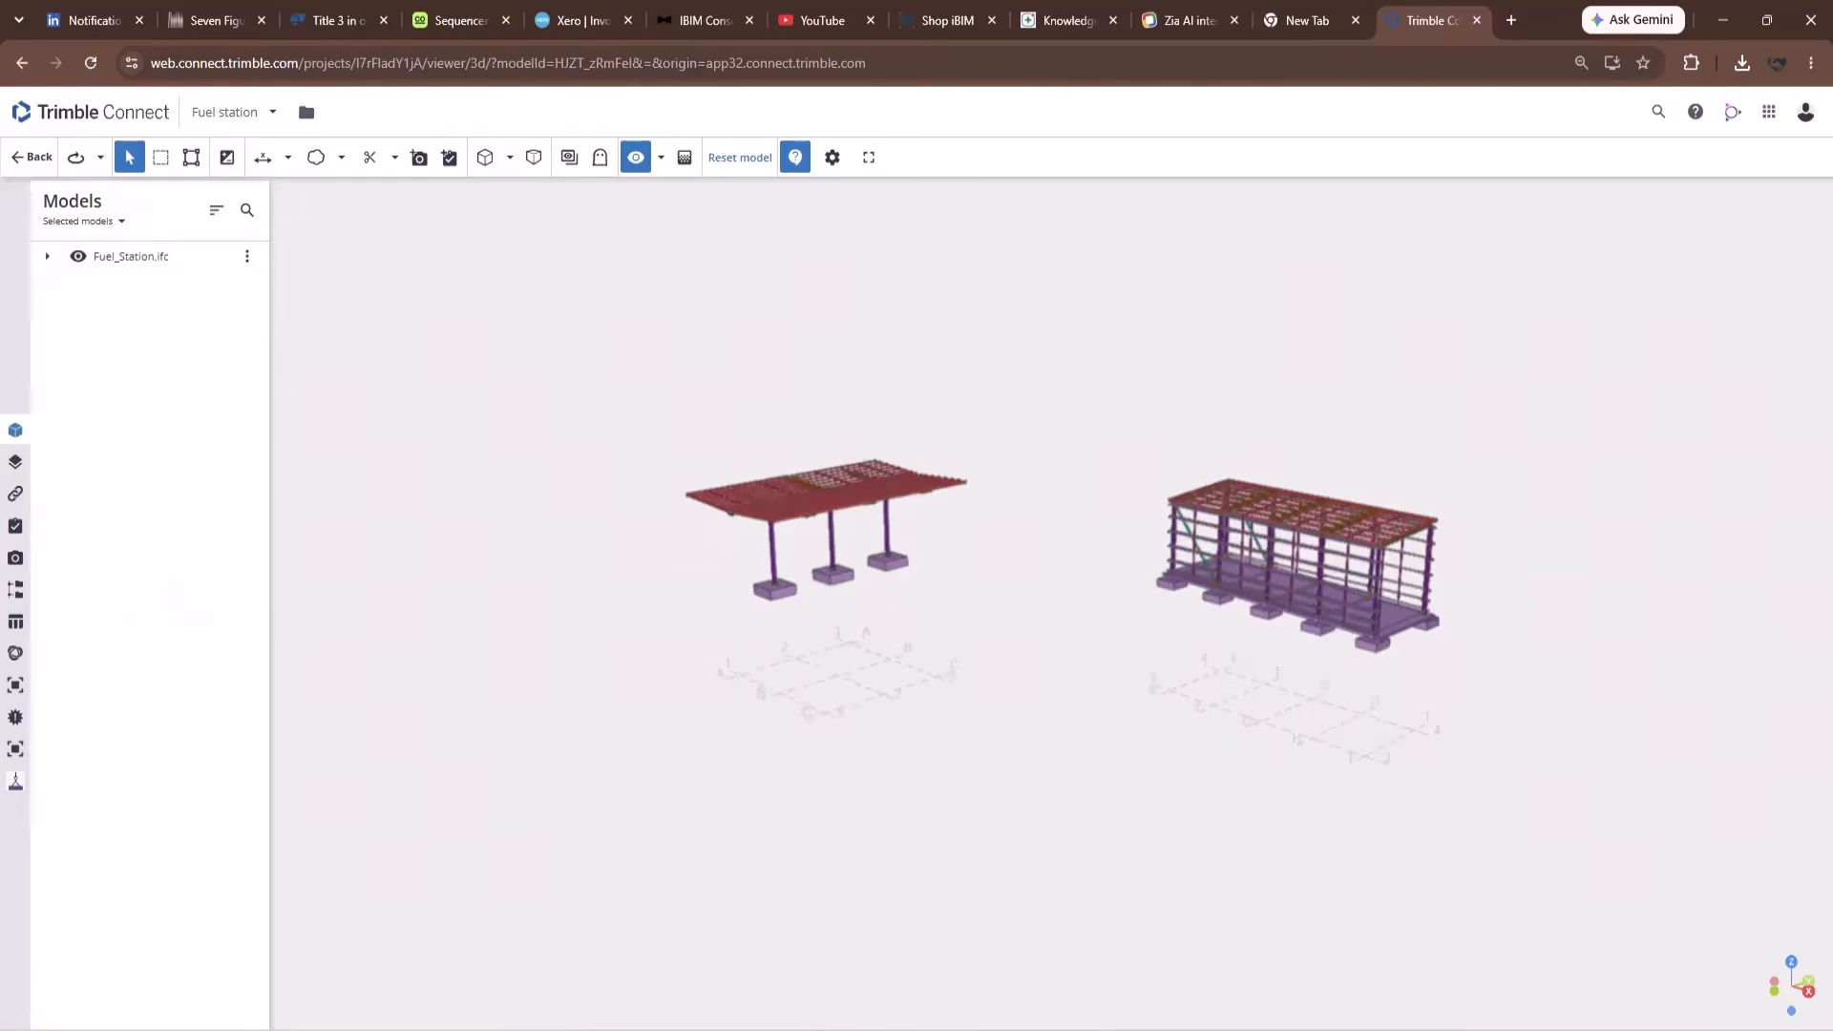
{"action": "left_click", "coordinate": [15, 781]}
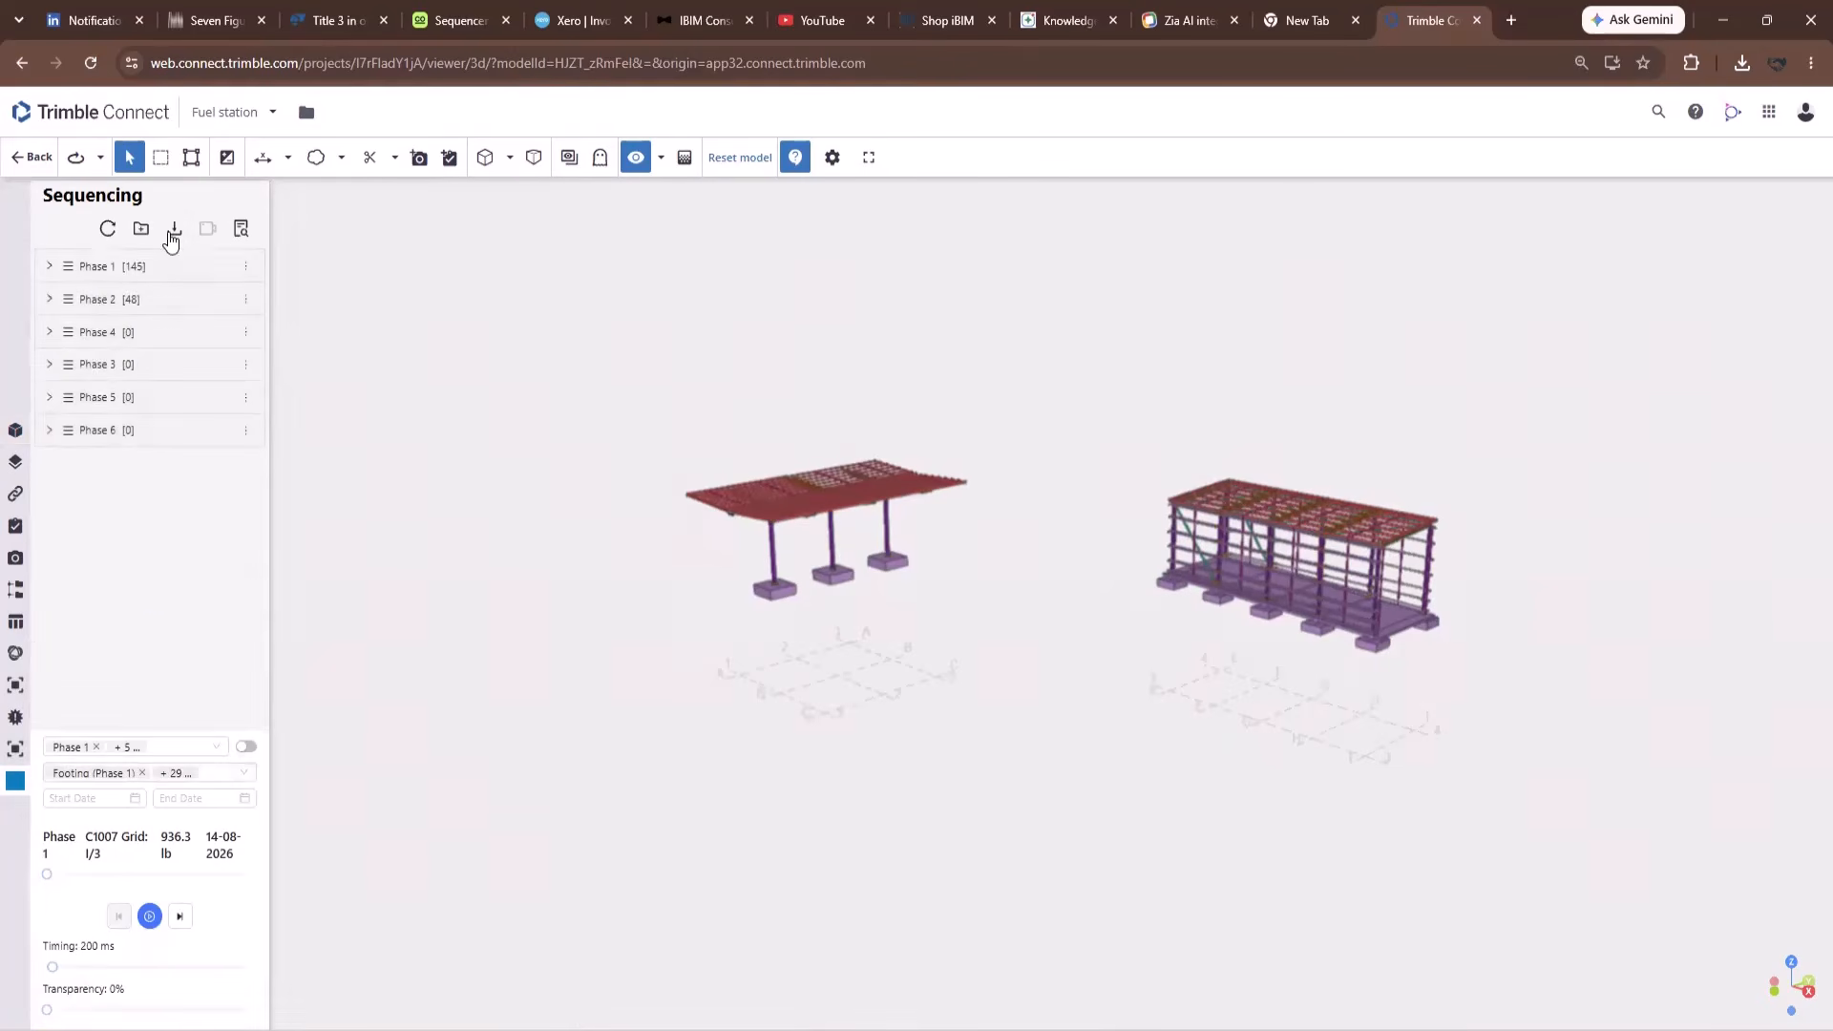
Export the full report as 'Sequencing Report Imperial' and open it in Excel.
{"action": "left_click", "coordinate": [174, 232]}
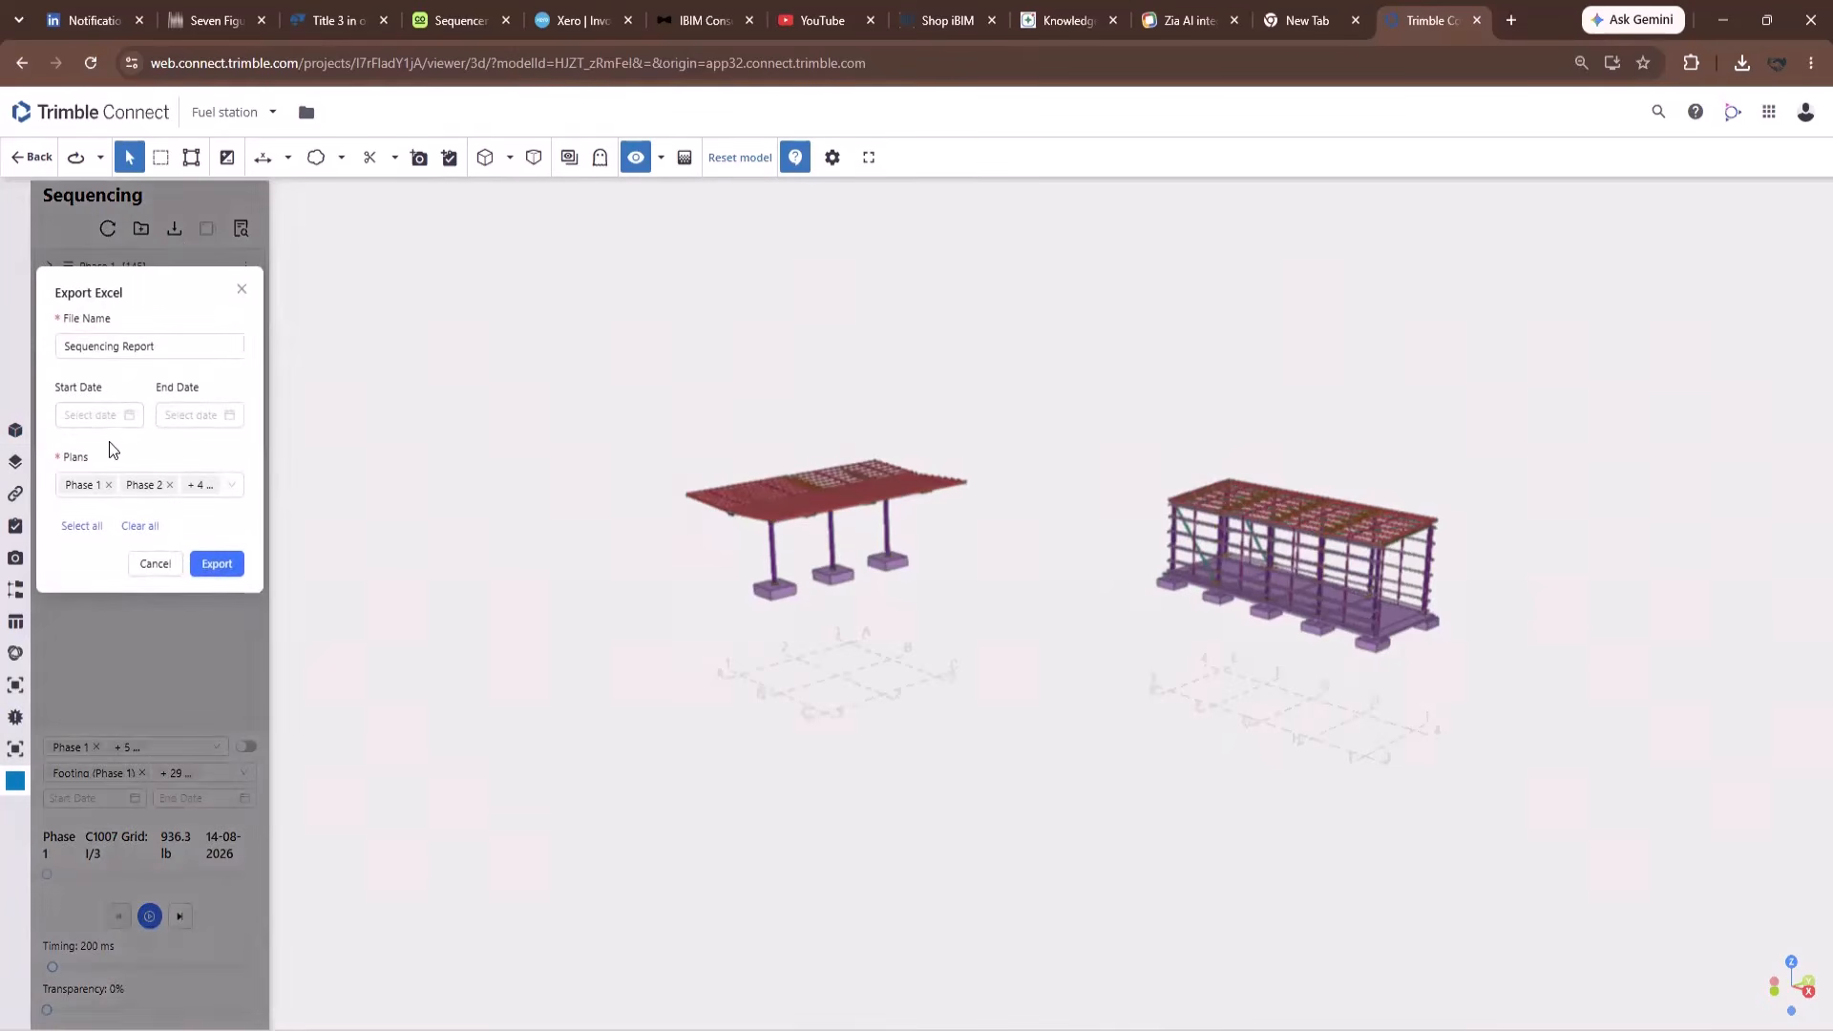
{"action": "left_click", "coordinate": [172, 346]}
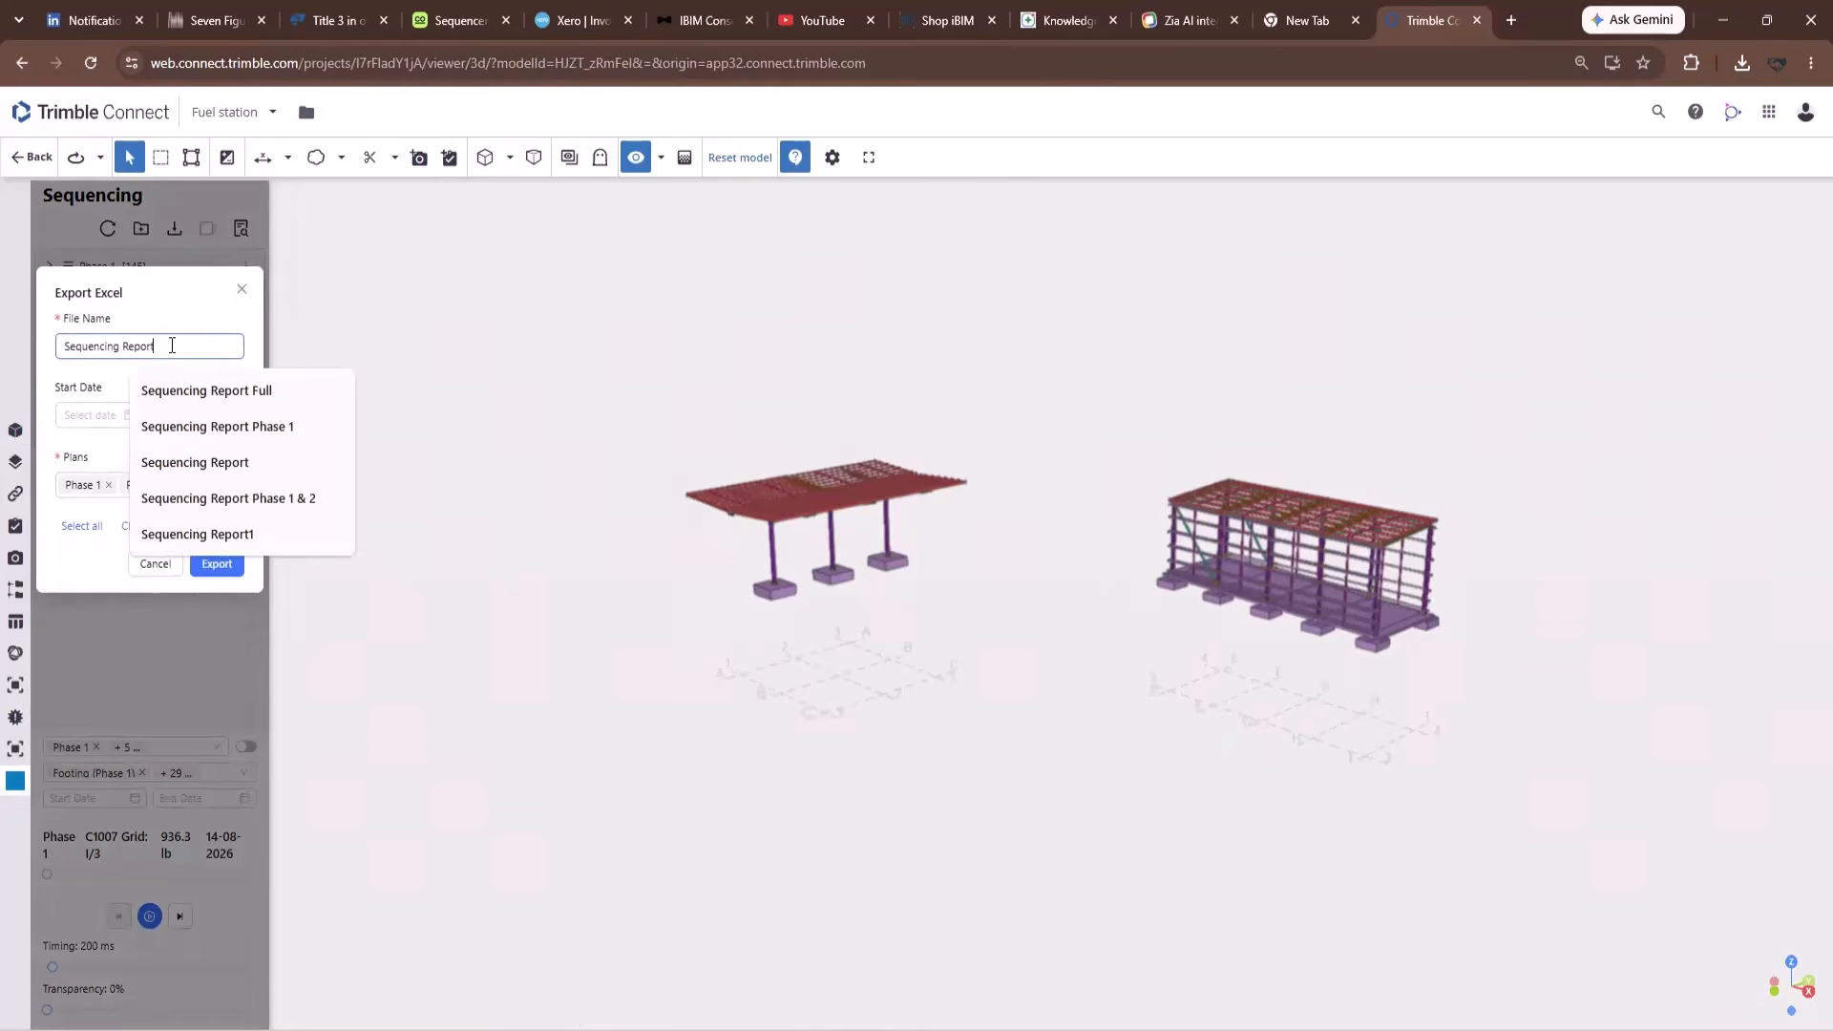
{"action": "type", "text": "Imperial"}
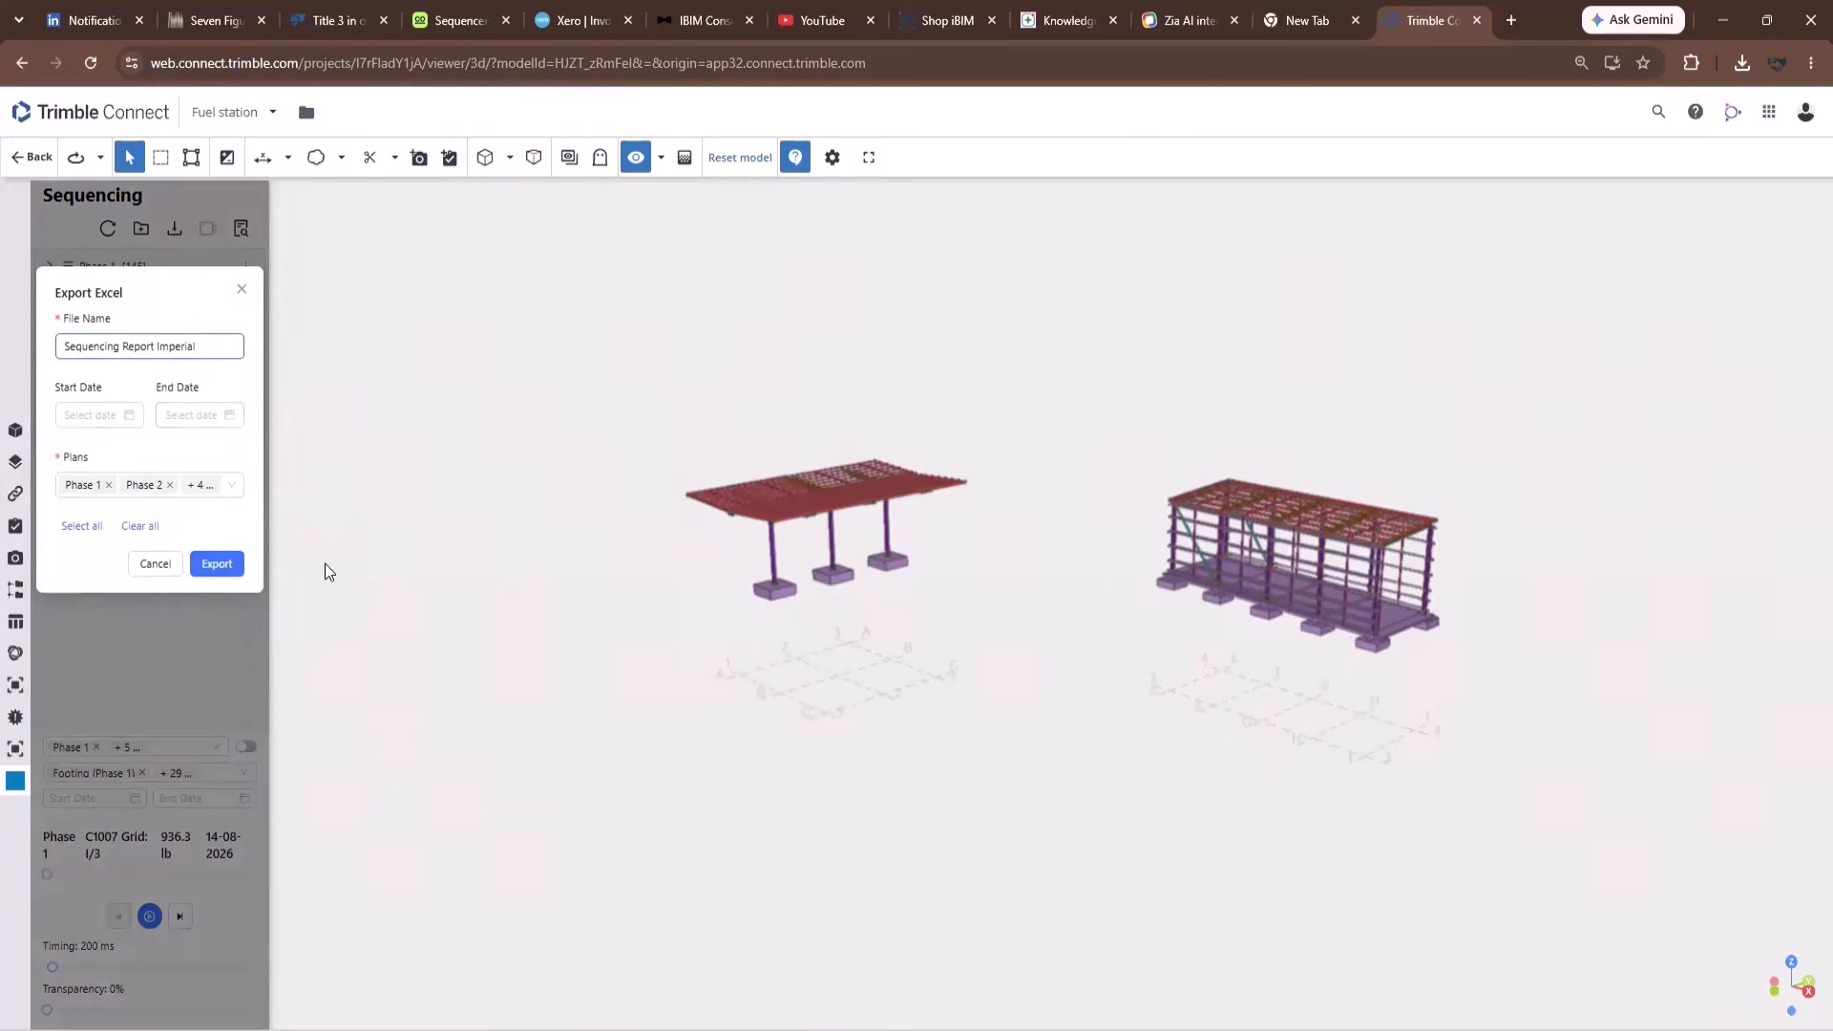
{"action": "left_click", "coordinate": [211, 569]}
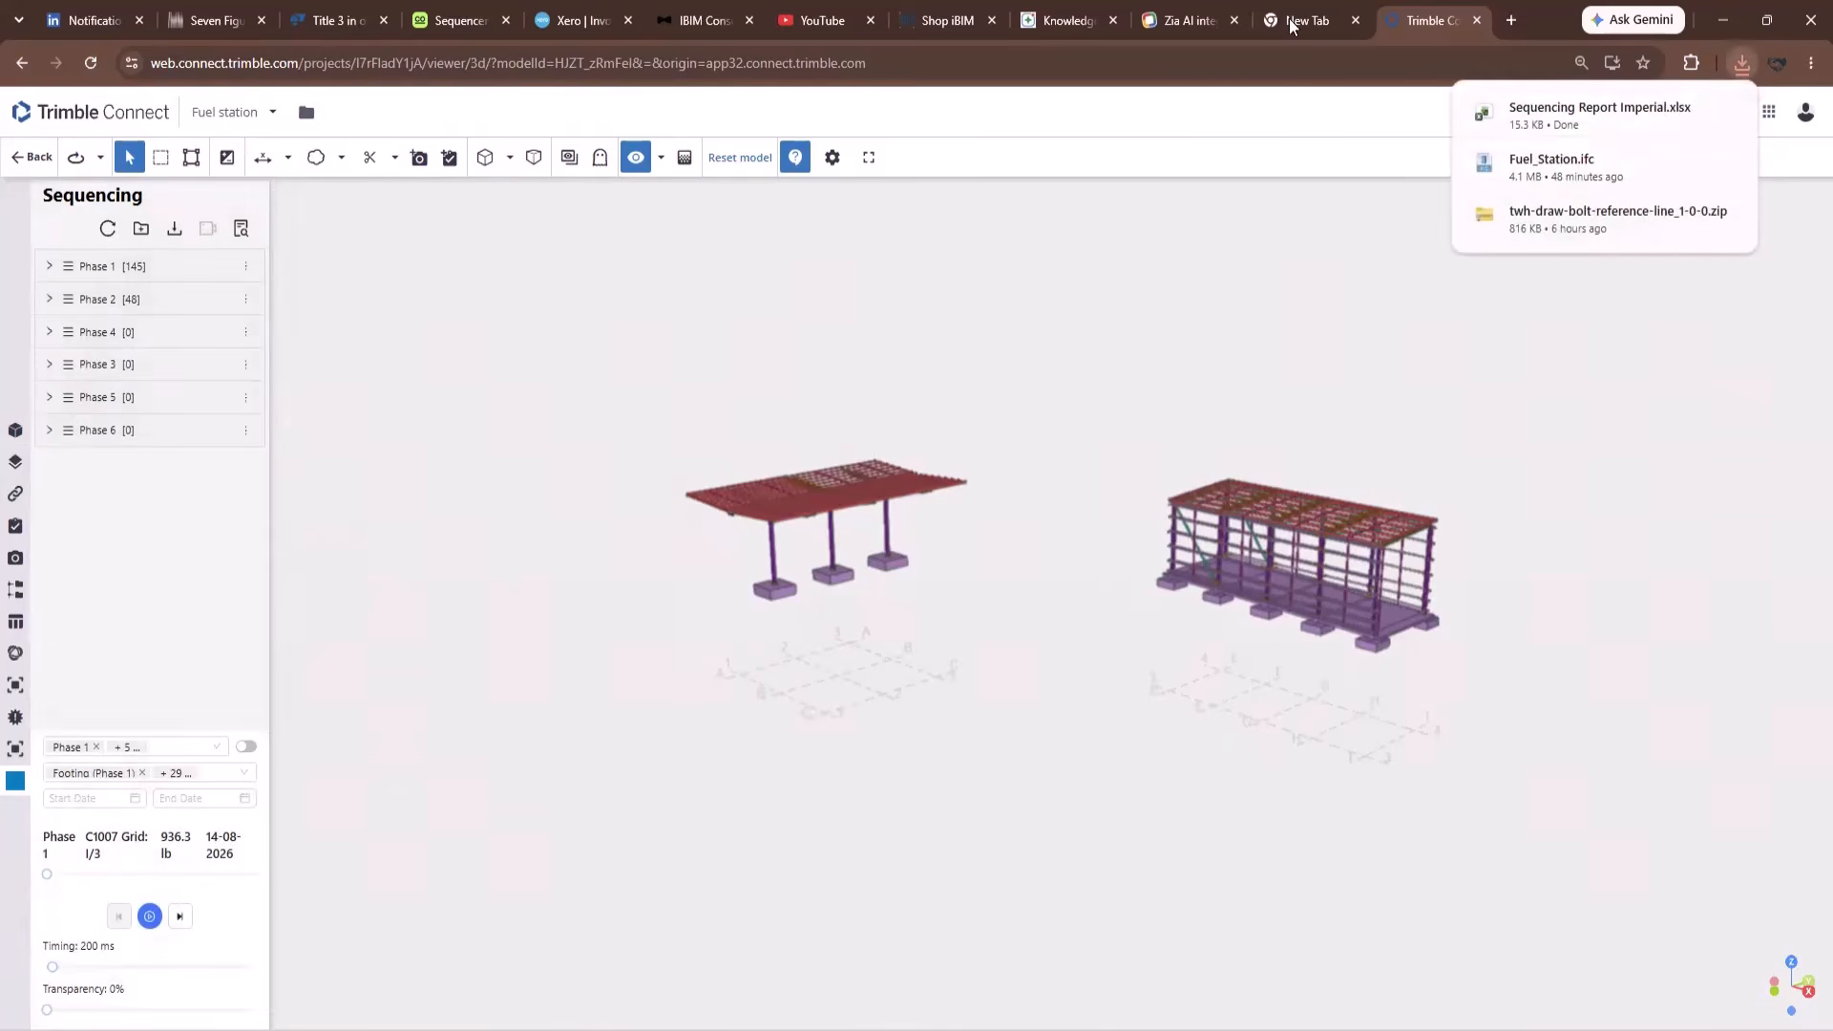
{"action": "left_click", "coordinate": [1585, 113]}
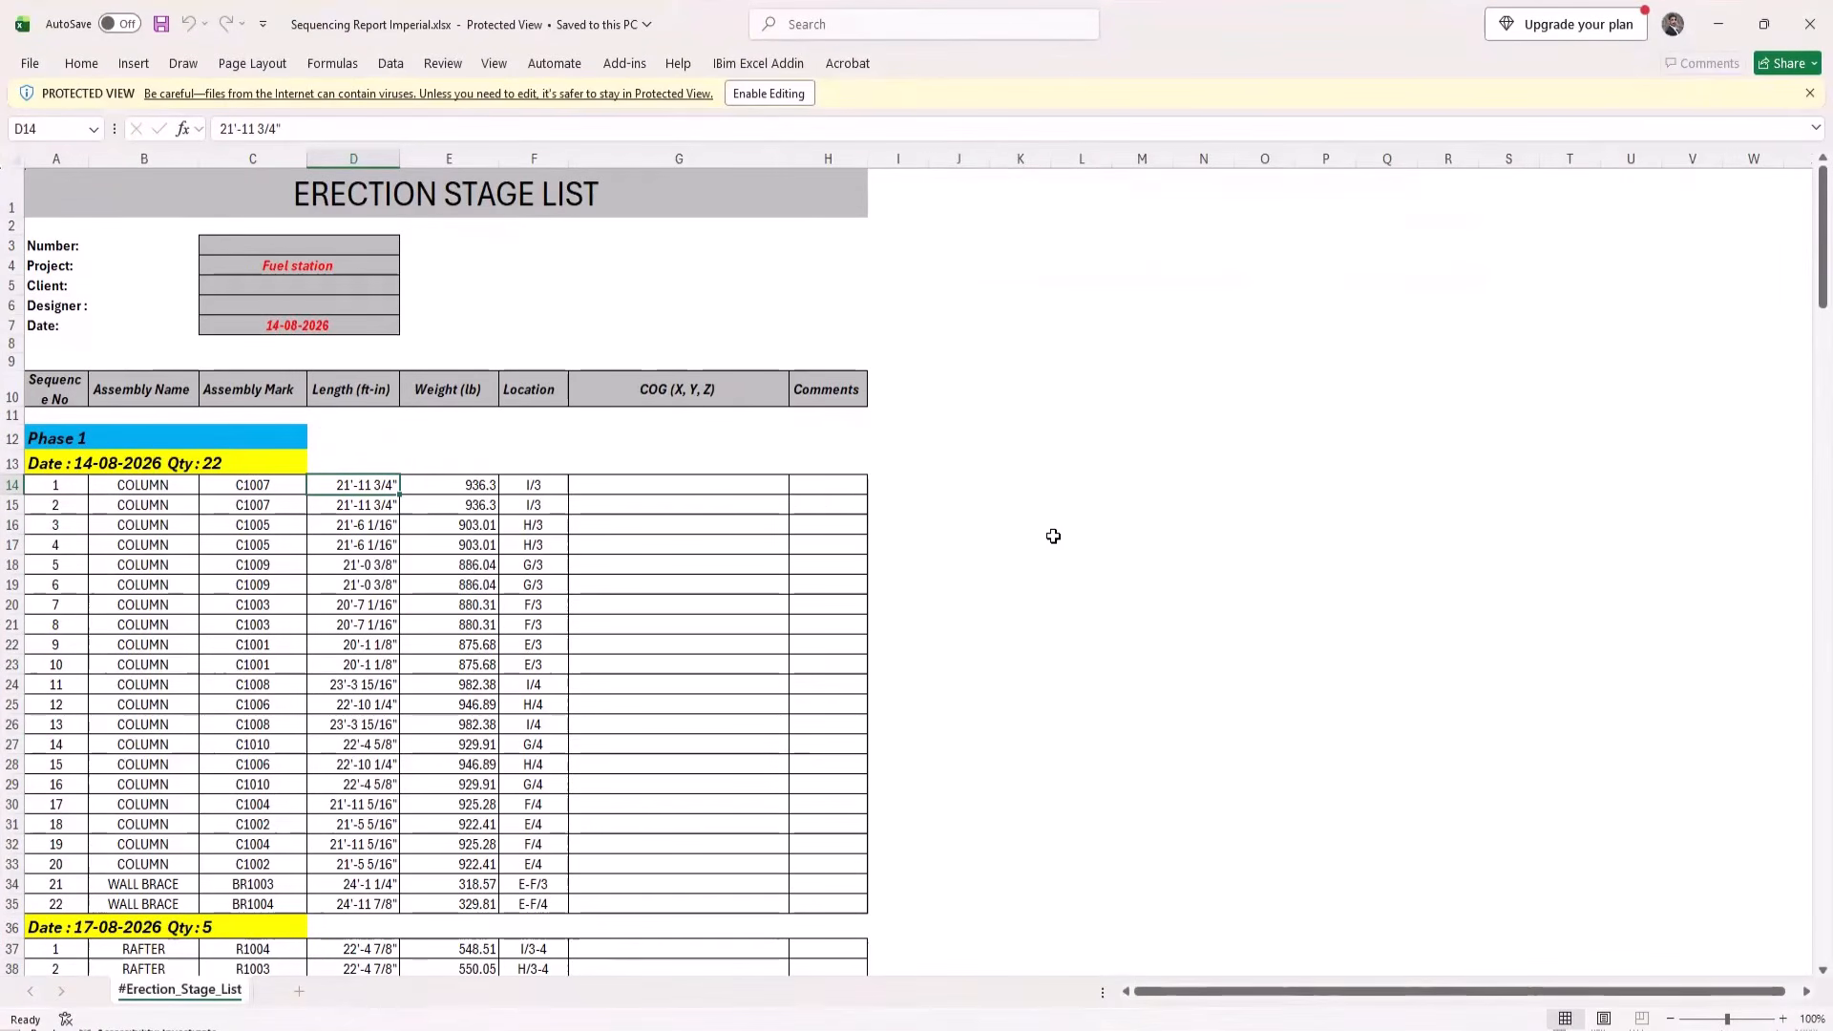
{"action": "scroll", "coordinate": [754, 532], "scroll_direction": "down", "scroll_amount": 3}
{"action": "scroll", "coordinate": [754, 531], "scroll_direction": "up", "scroll_amount": 3}
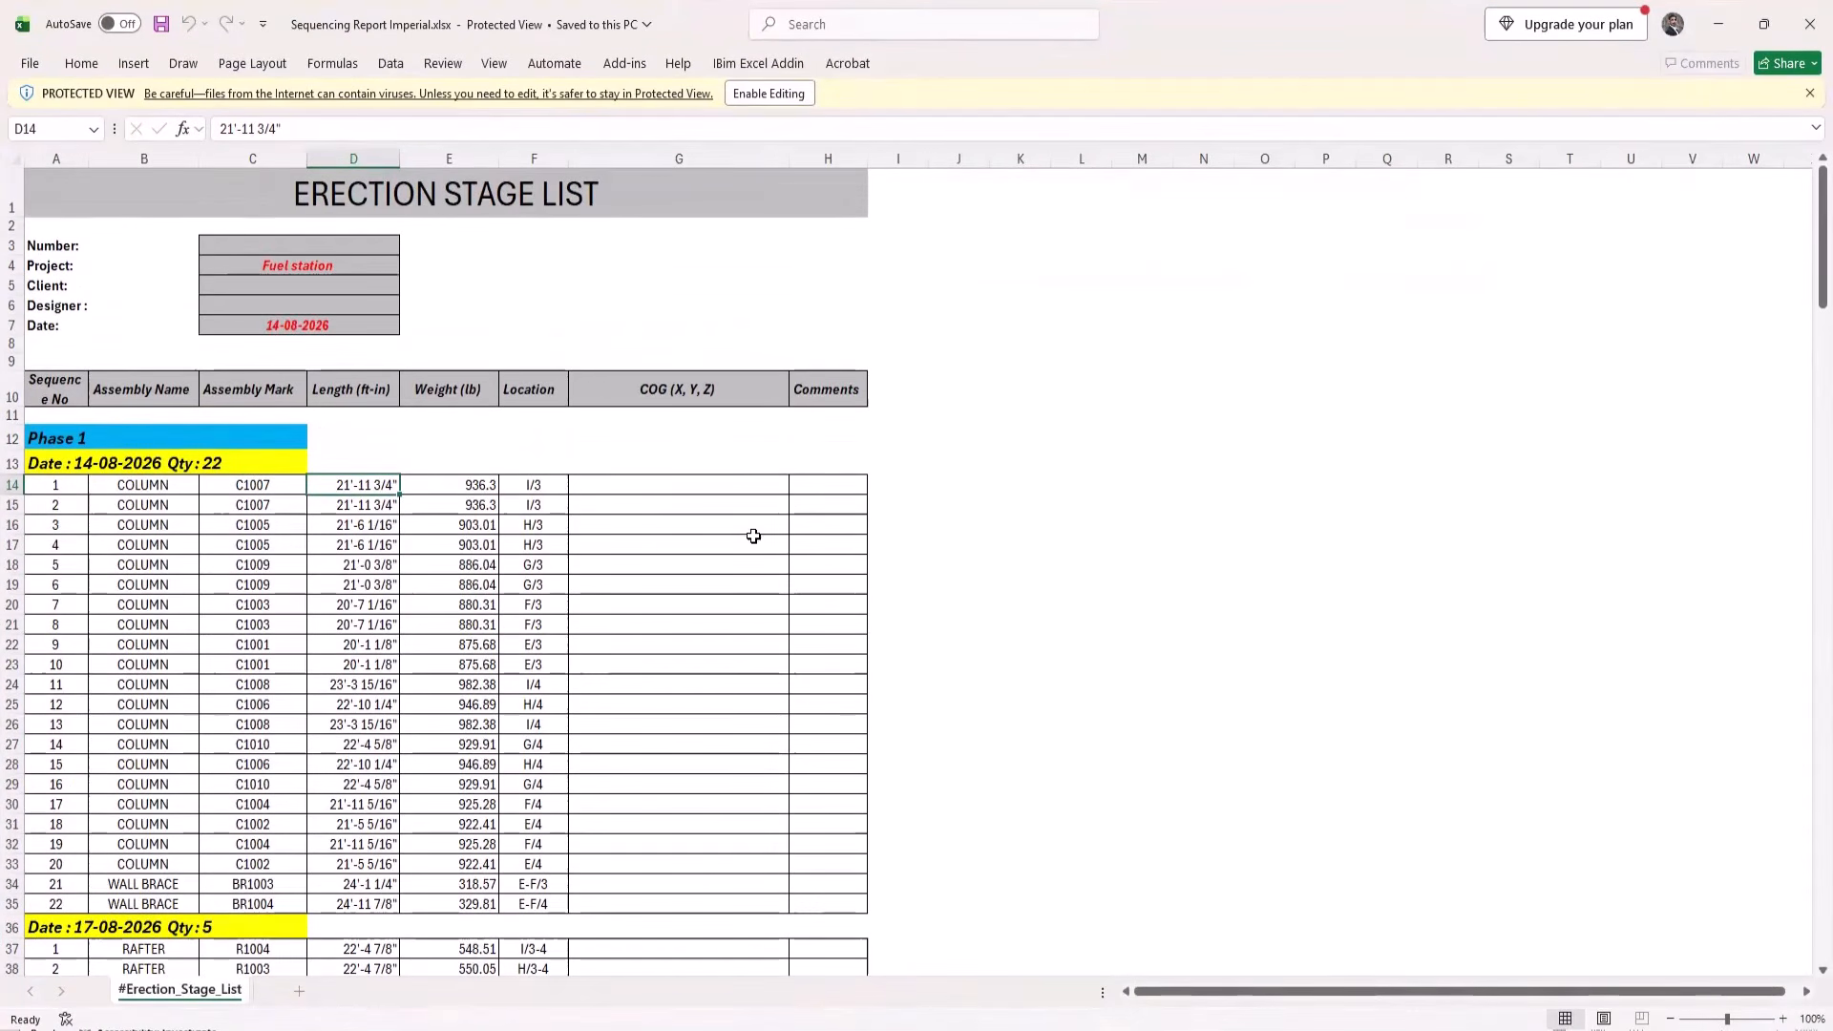